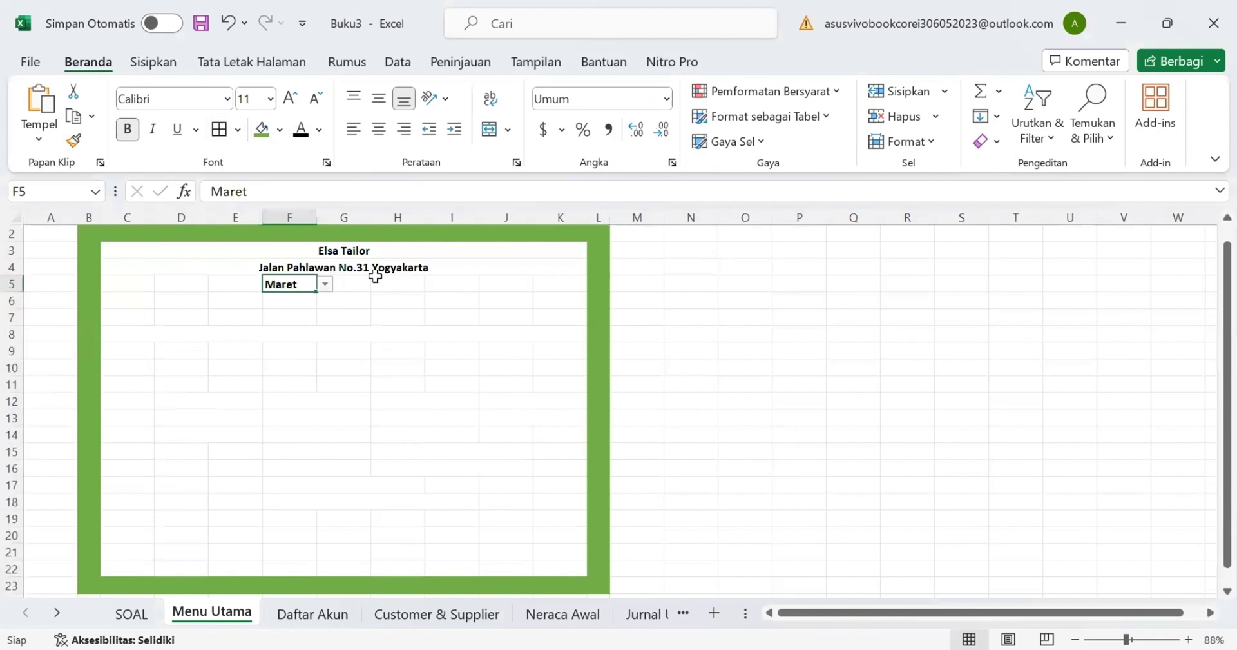
# Step: Fill the business header block in rows 3 to 7, columns C to K, with light gold
pyautogui.click(375, 278)
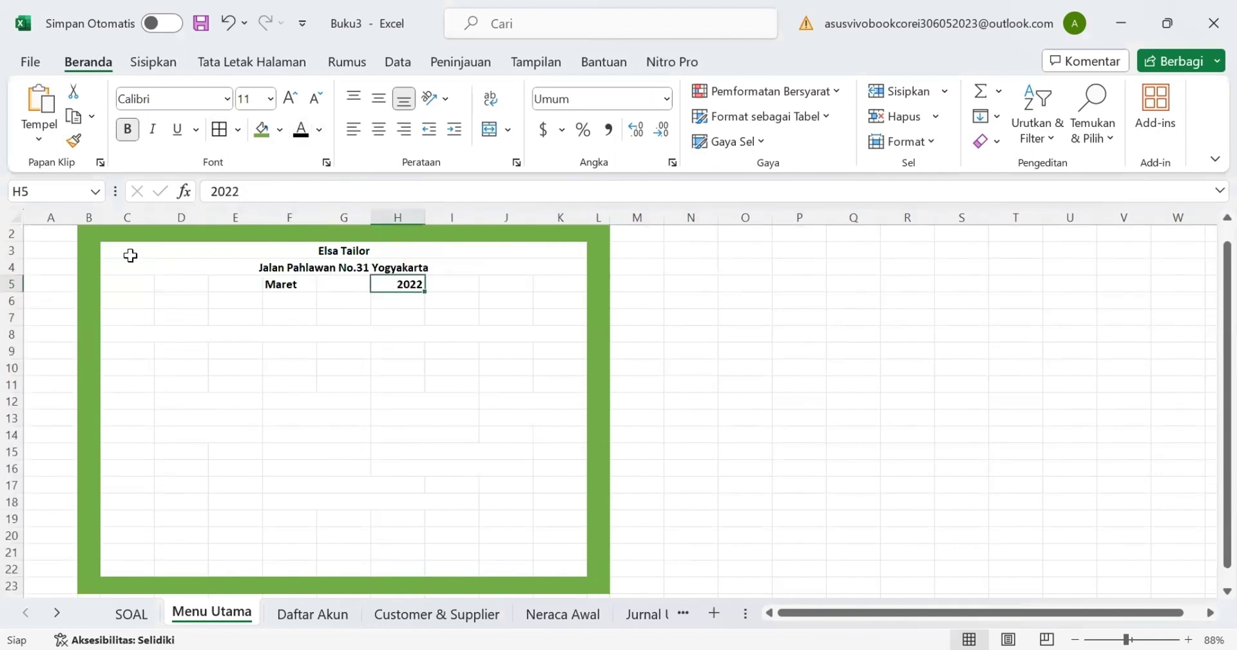
pyautogui.moveTo(131, 255); pyautogui.dragTo(129, 318)
pyautogui.click(279, 129)
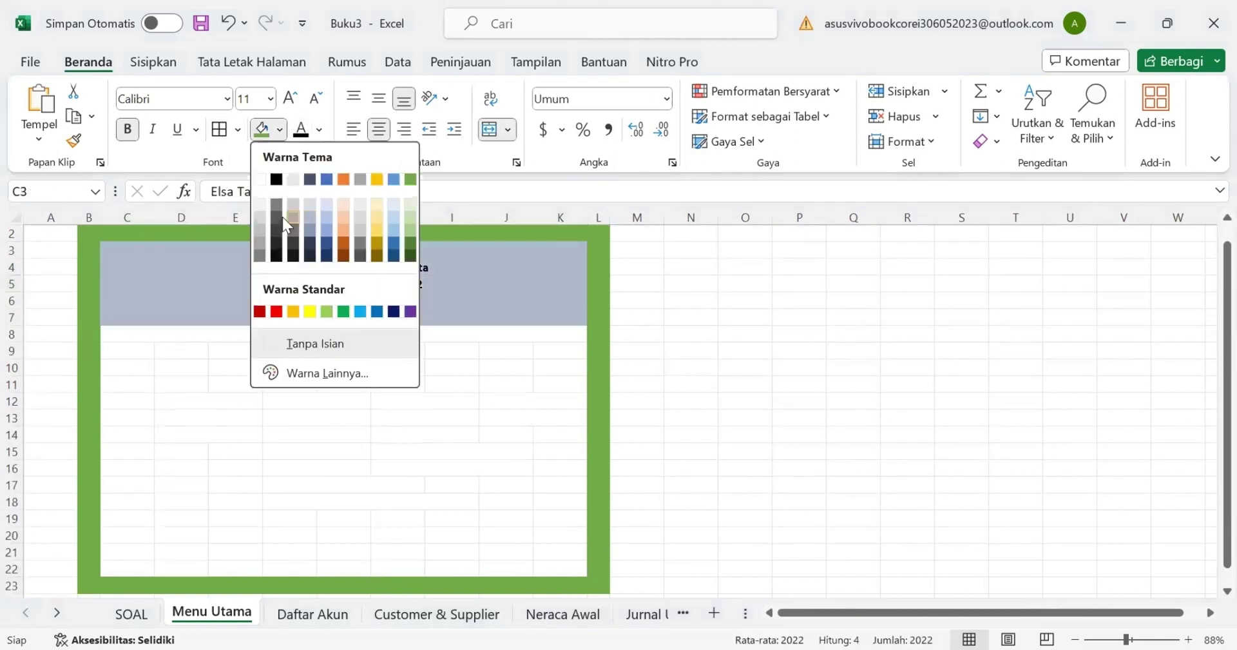
pyautogui.click(381, 205)
# Step: Make the MENU UTAMA title in row 8 and the menu entries in C9:K22 black
pyautogui.click(300, 333)
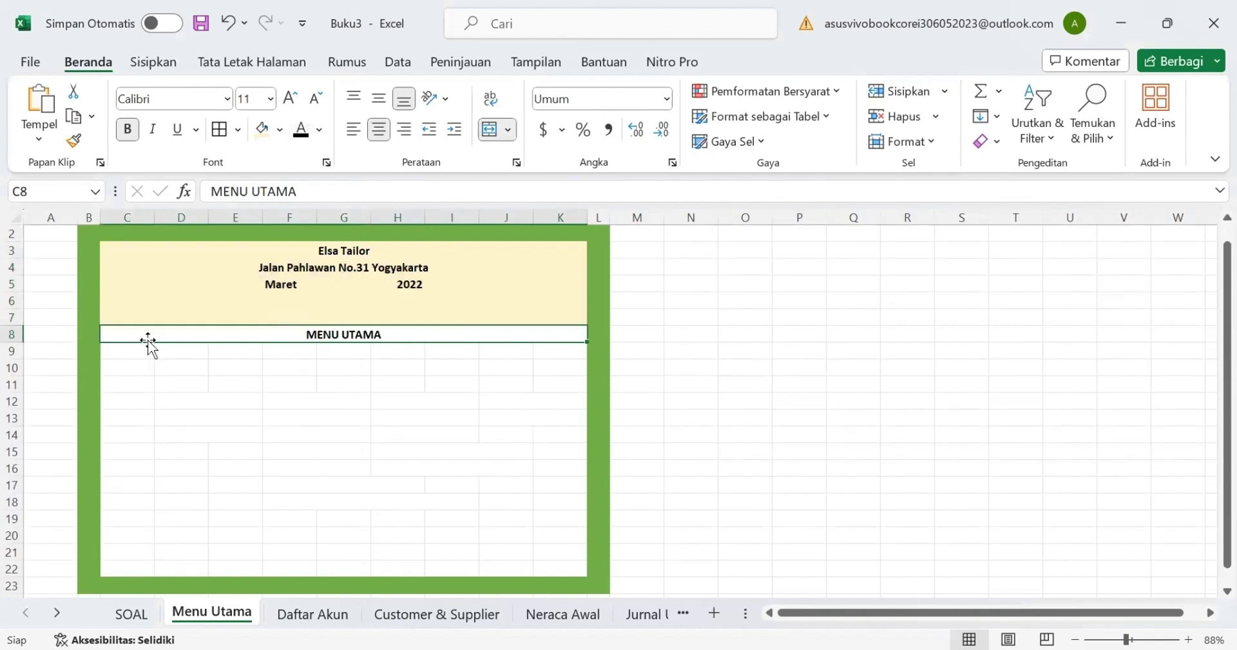
pyautogui.moveTo(146, 353); pyautogui.dragTo(542, 570)
pyautogui.click(303, 139)
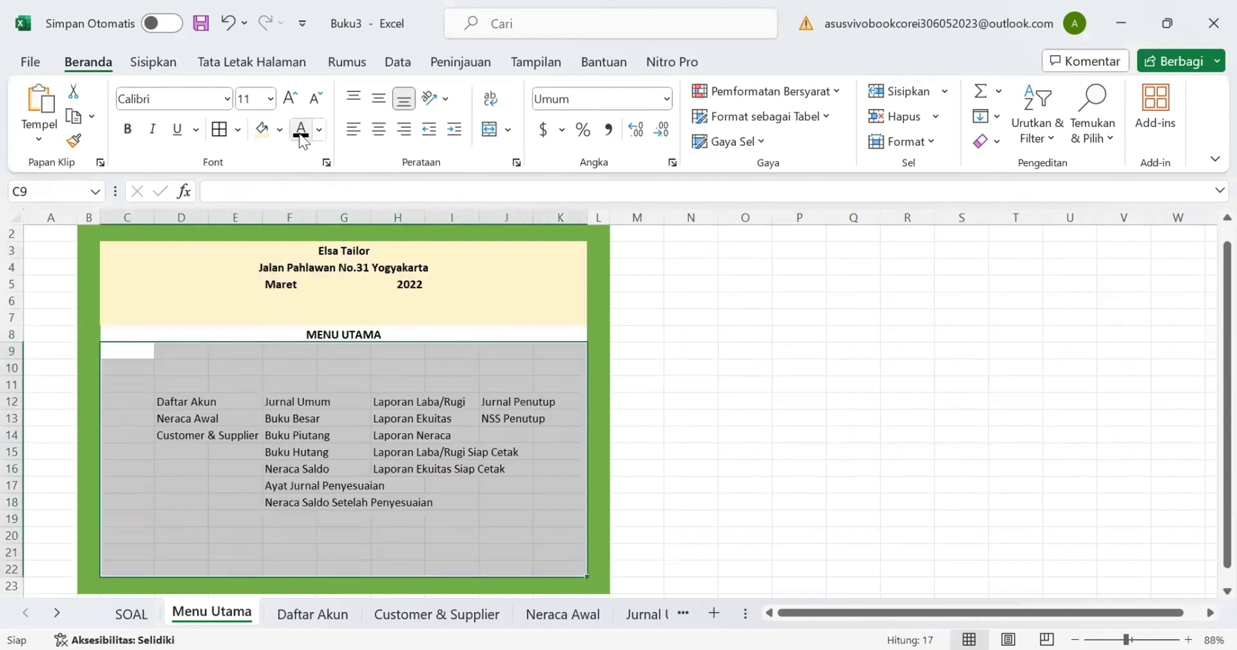
# Step: Fill the MENU UTAMA title and menu area C8:K22 with light grey
pyautogui.moveTo(319, 327); pyautogui.dragTo(567, 538)
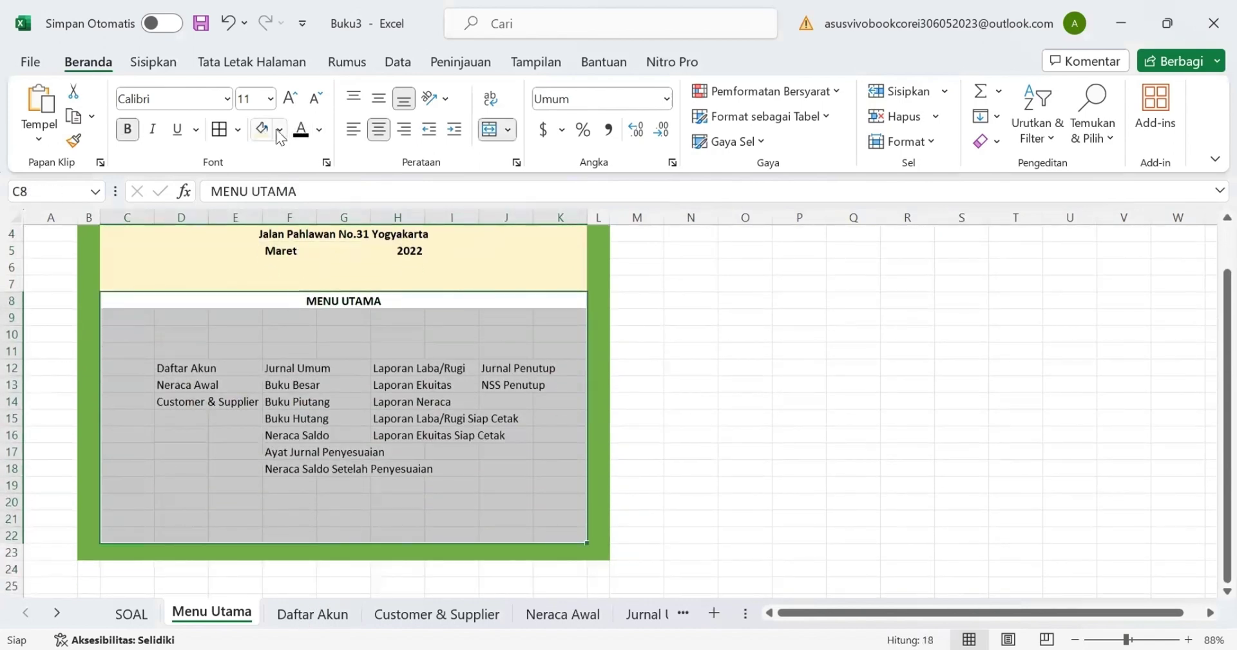
pyautogui.click(279, 131)
pyautogui.click(273, 202)
pyautogui.click(673, 352)
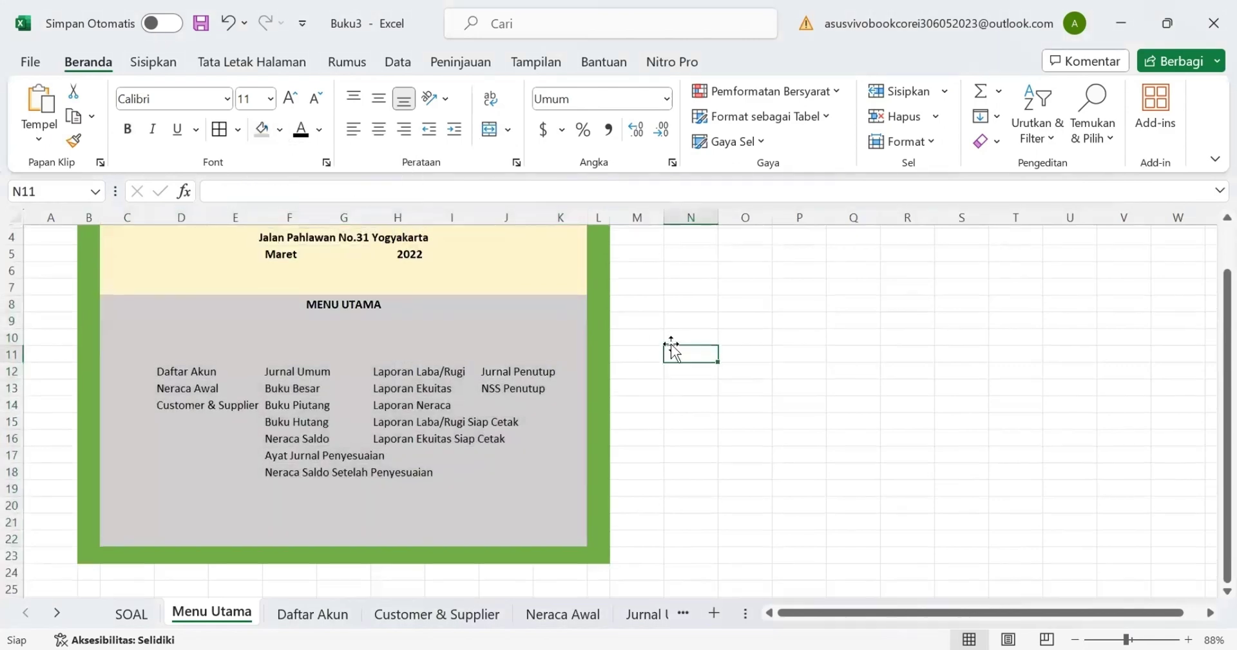
pyautogui.scroll(1, 673, 351)
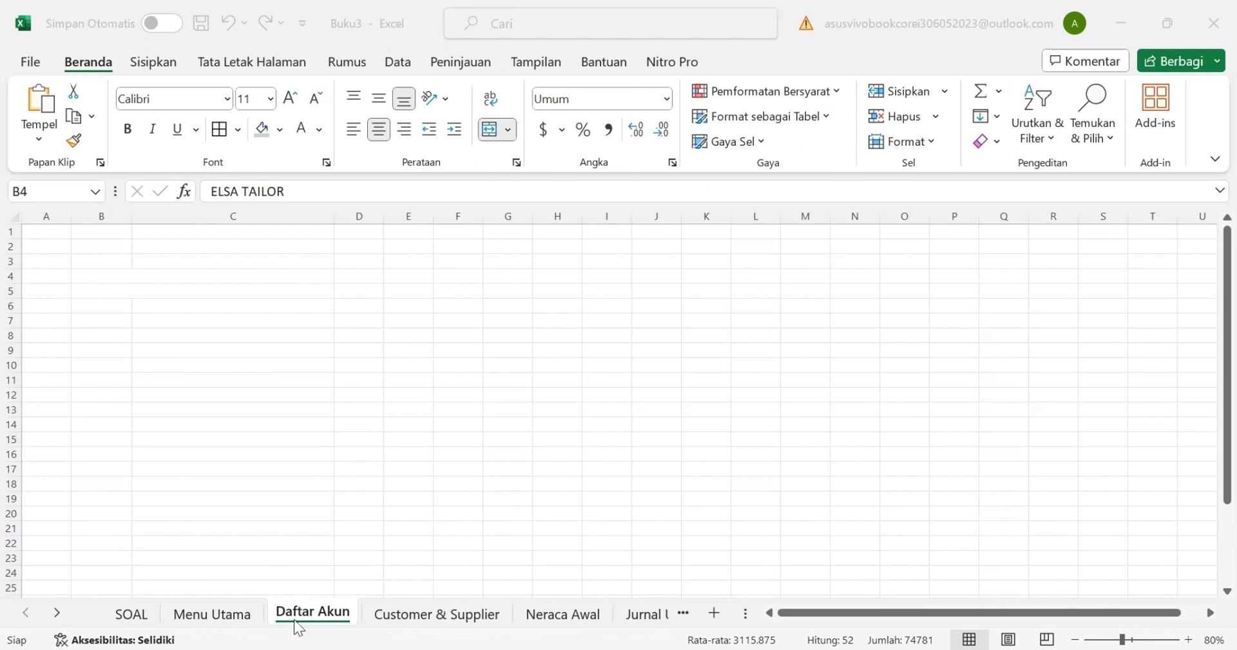
# Step: Draw a rounded rectangle about 1.19" wide and 0.3" high around cell B2 of the Daftar Akun sheet
pyautogui.click(114, 248)
pyautogui.click(153, 61)
pyautogui.click(241, 109)
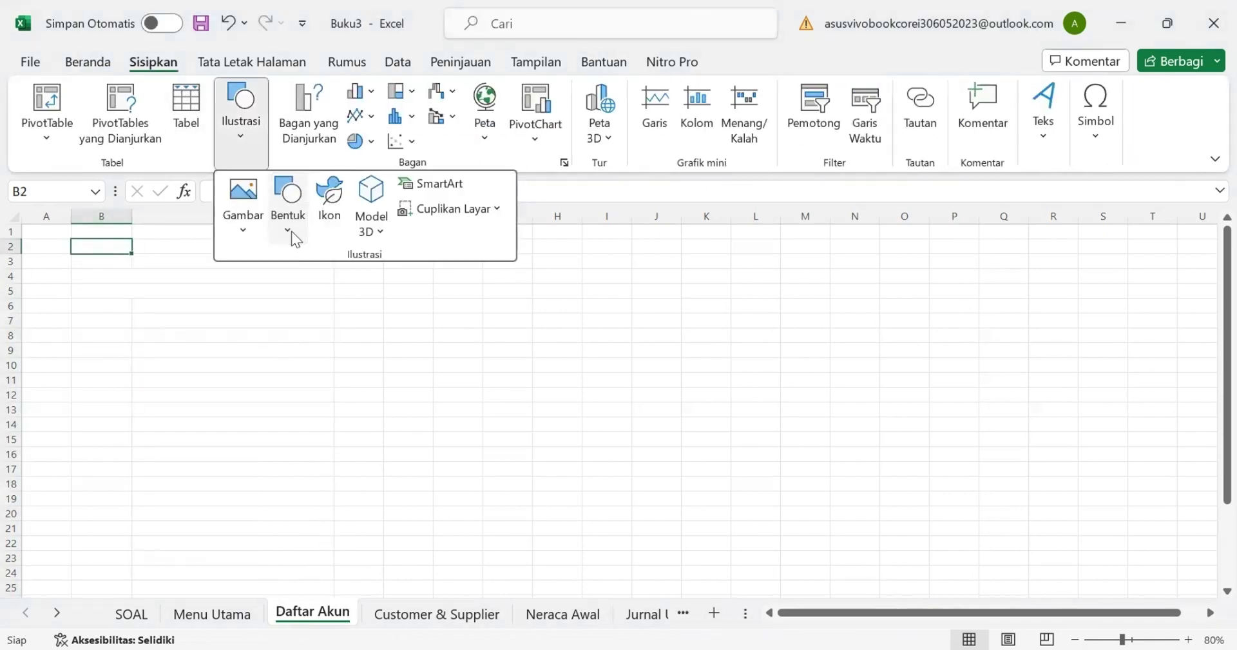
pyautogui.click(288, 205)
pyautogui.click(376, 284)
pyautogui.moveTo(72, 240); pyautogui.dragTo(162, 258)
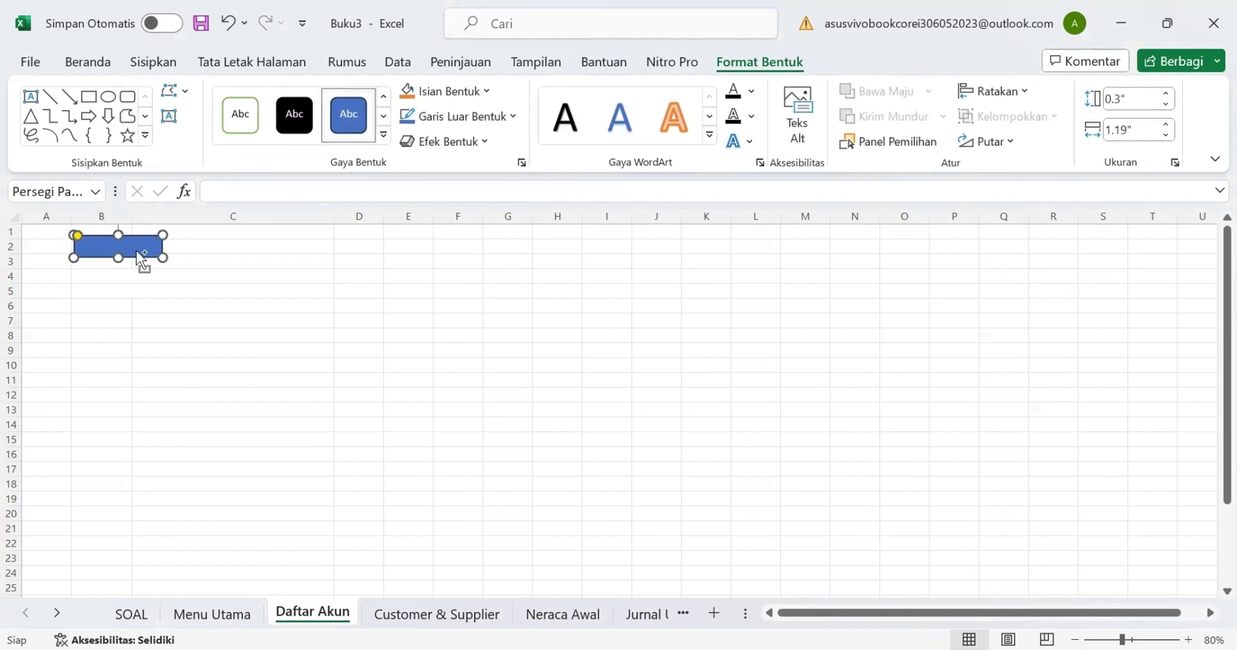
# Step: Duplicate the rounded rectangle twice and place the copies in a row beside it over columns C to E
pyautogui.hotkey('ctrl', 'd')
pyautogui.hotkey('ctrl', 'd')
pyautogui.moveTo(171, 268); pyautogui.dragTo(279, 245)
pyautogui.moveTo(138, 252); pyautogui.dragTo(359, 243)
# Step: Label the three rounded rectangles MENU UTAMA, < PREVIOUS and NEXT > in order
pyautogui.click(144, 246)
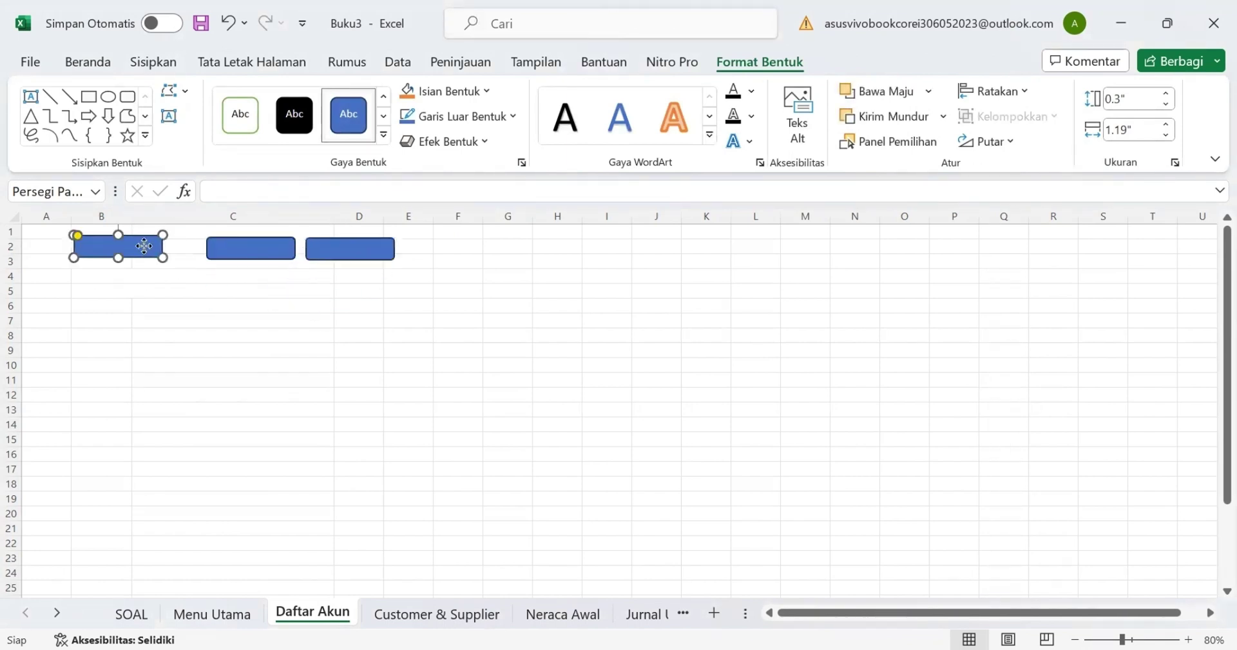
pyautogui.moveTo(144, 246); pyautogui.dragTo(142, 248)
pyautogui.rightClick(142, 248)
pyautogui.click(192, 255)
pyautogui.write('MENU UTAMA')
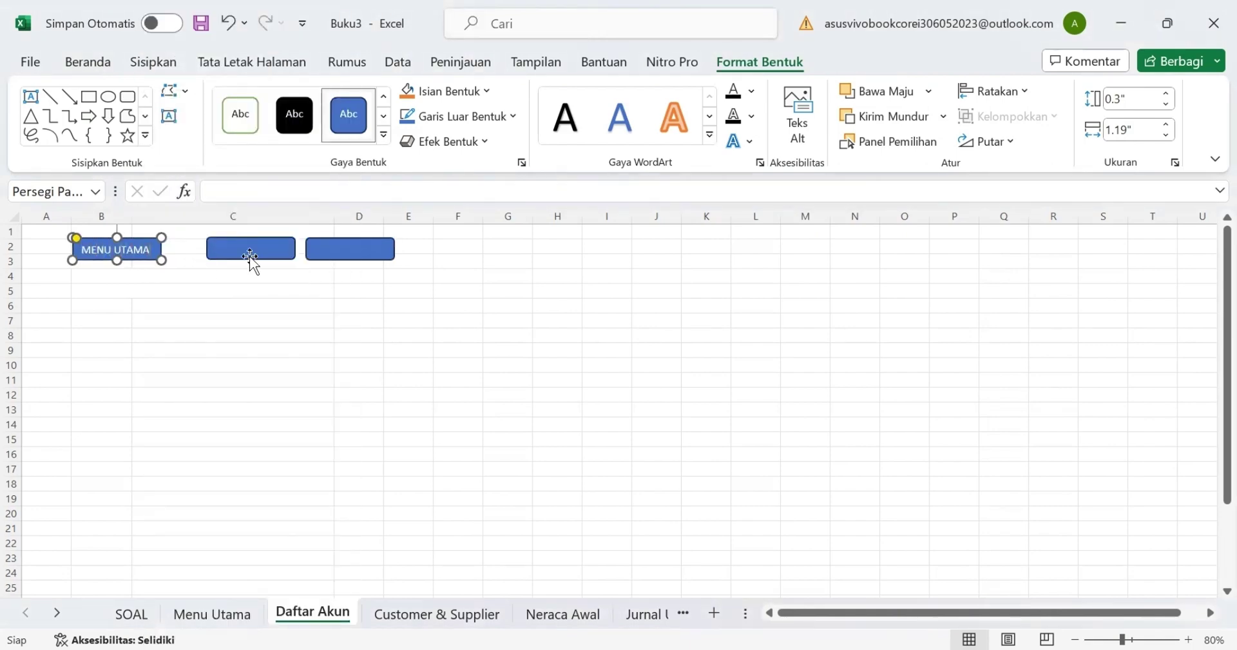
pyautogui.rightClick(250, 258)
pyautogui.click(348, 261)
pyautogui.write('< previous')
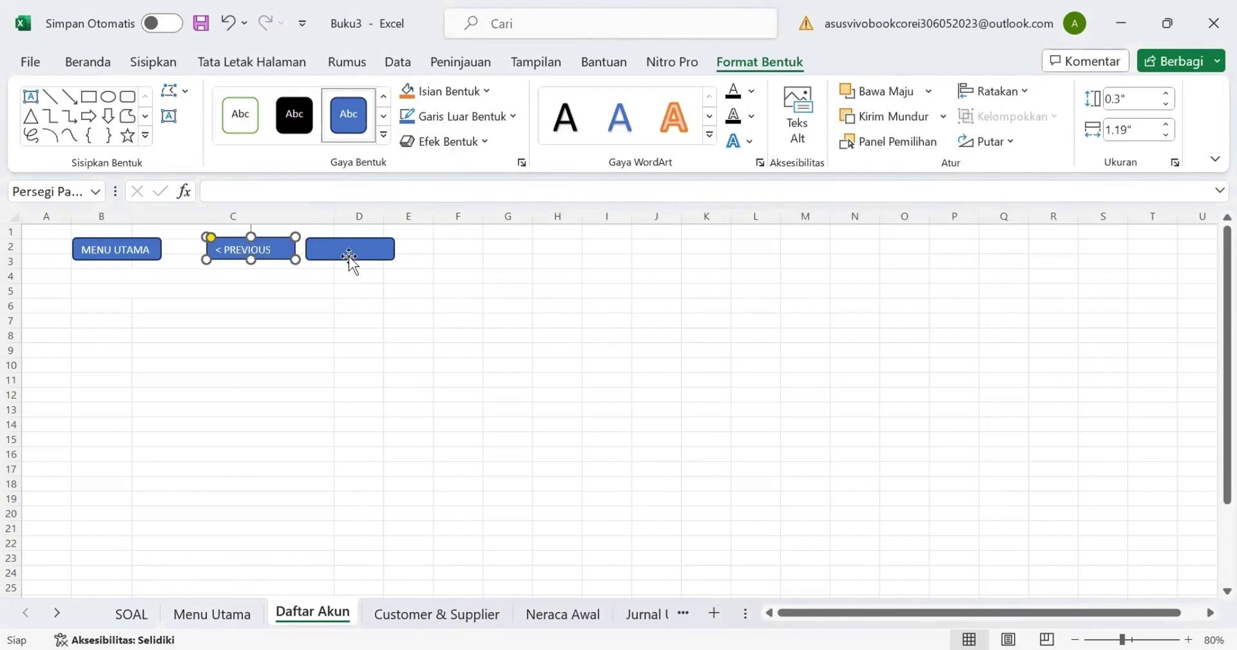
pyautogui.rightClick(348, 257)
pyautogui.click(451, 250)
pyautogui.write('NEXT >')
pyautogui.click(359, 319)
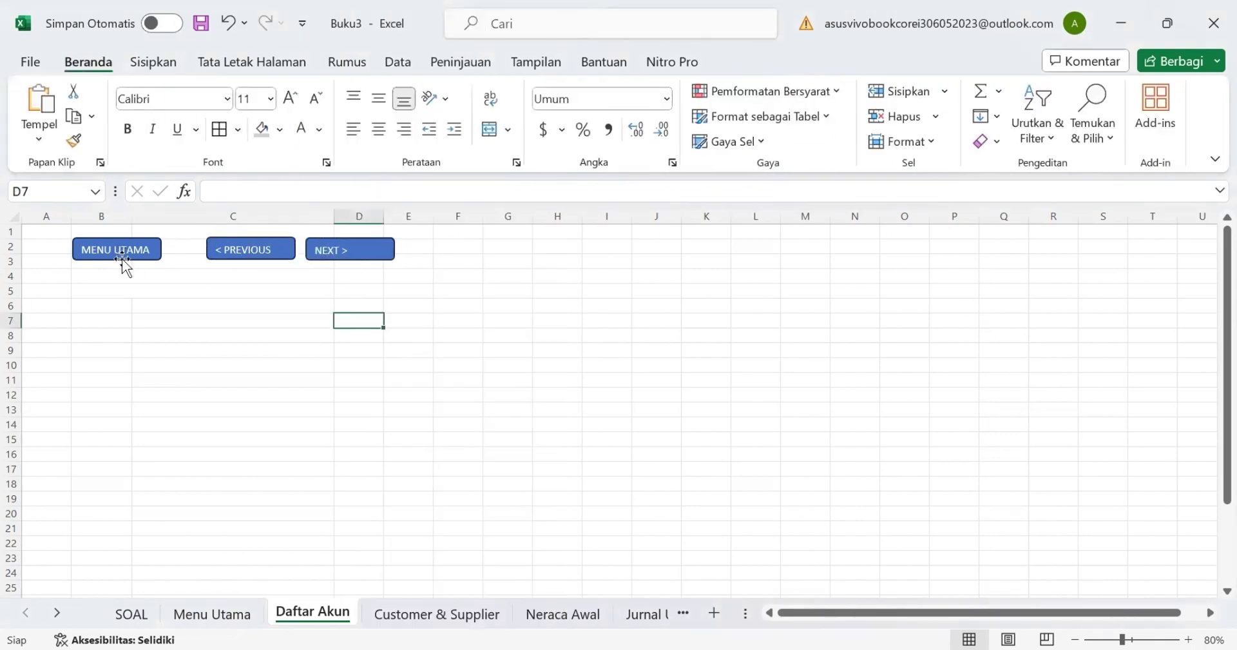
# Step: Centre the text horizontally in the MENU UTAMA, < PREVIOUS and NEXT > shapes
pyautogui.click(125, 249)
pyautogui.click(88, 61)
pyautogui.press('Tab')
pyautogui.click(379, 128)
pyautogui.click(385, 253)
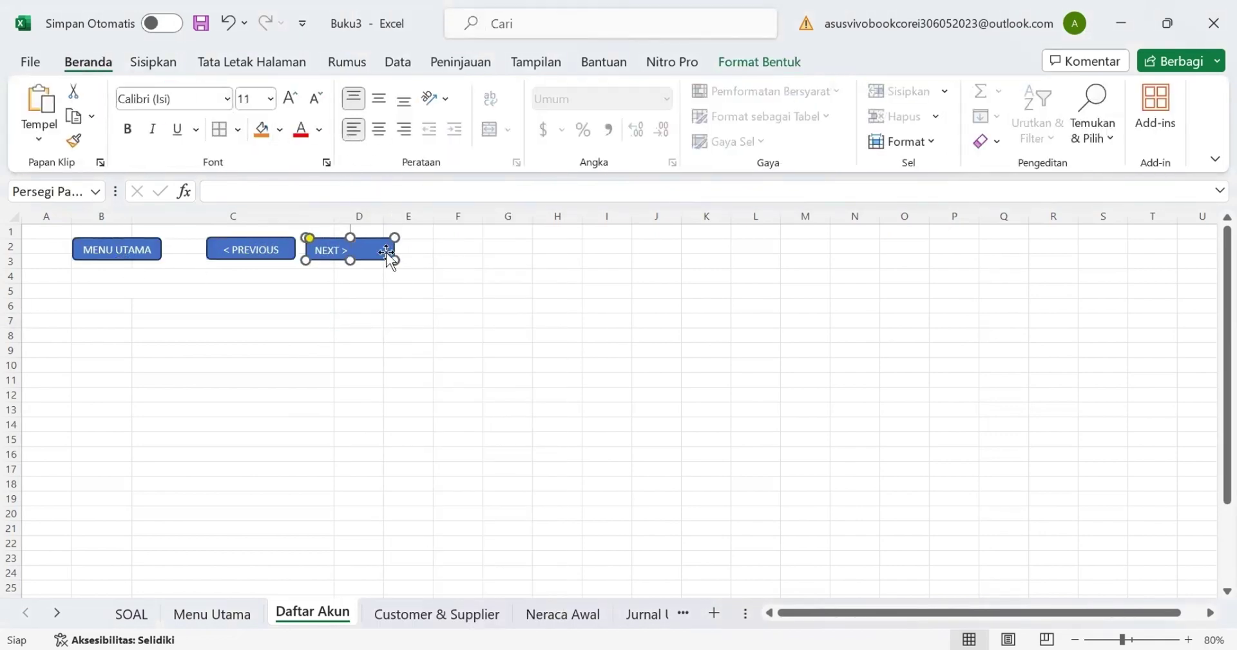
pyautogui.click(406, 320)
# Step: Link the MENU UTAMA shape to cell A1 of the Menu Utama sheet in this document
pyautogui.click(129, 255)
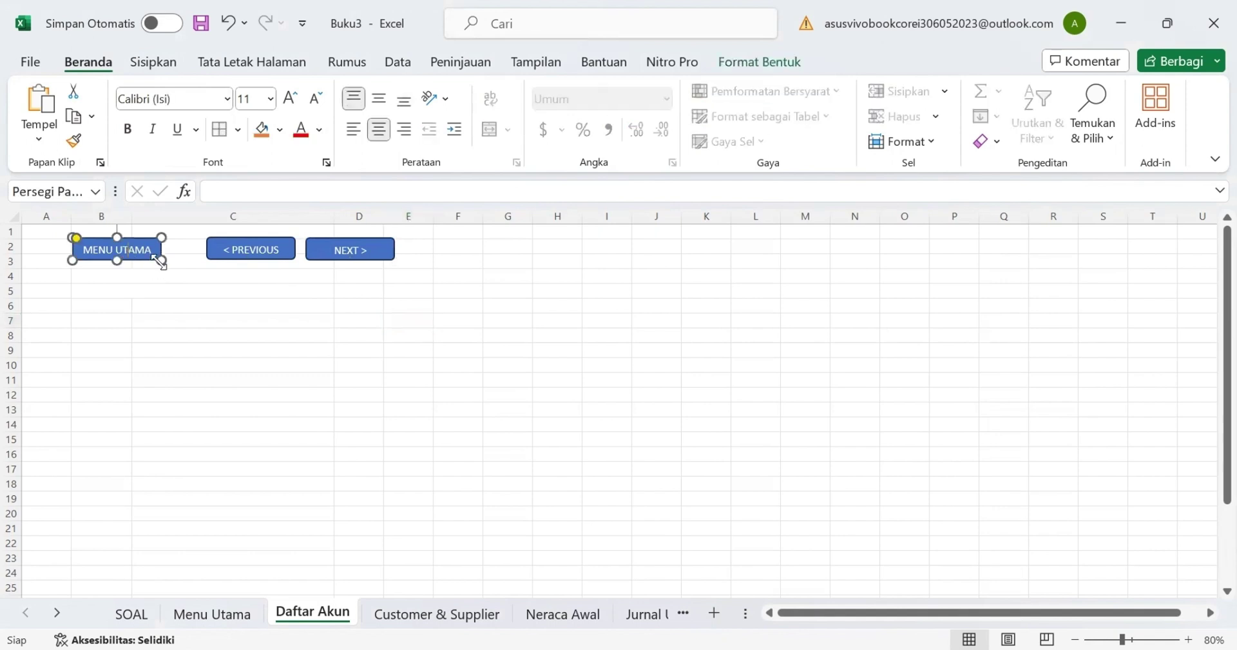
pyautogui.rightClick(148, 256)
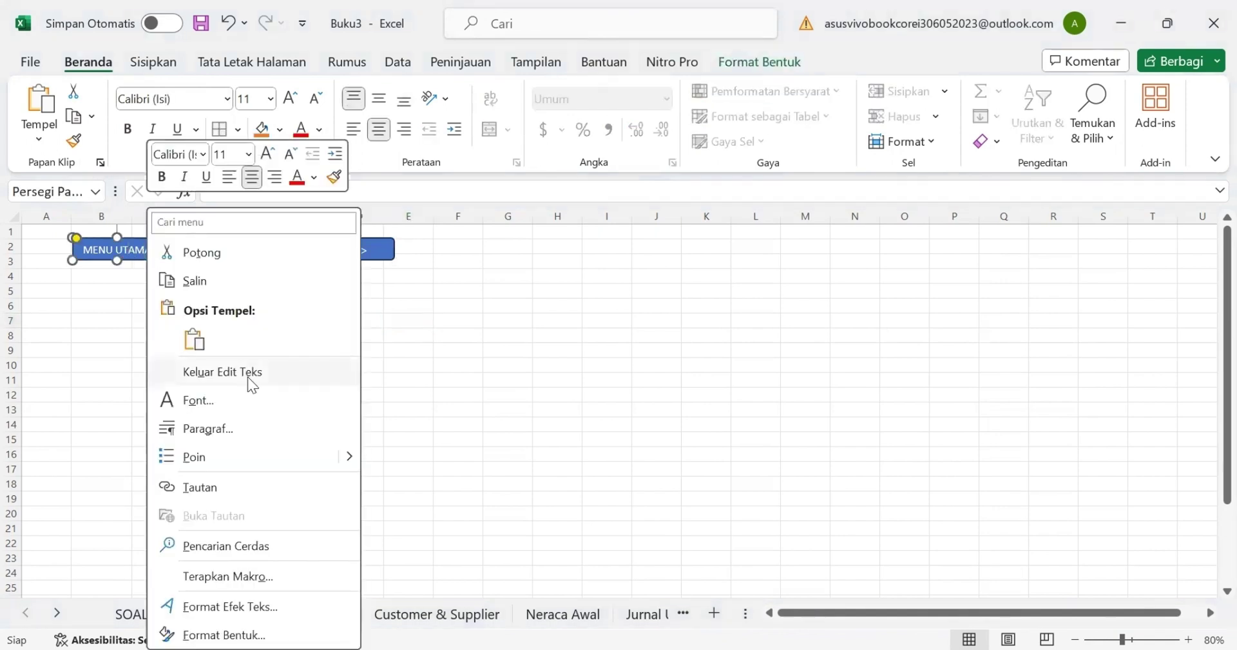
pyautogui.click(257, 491)
pyautogui.click(171, 483)
pyautogui.click(555, 624)
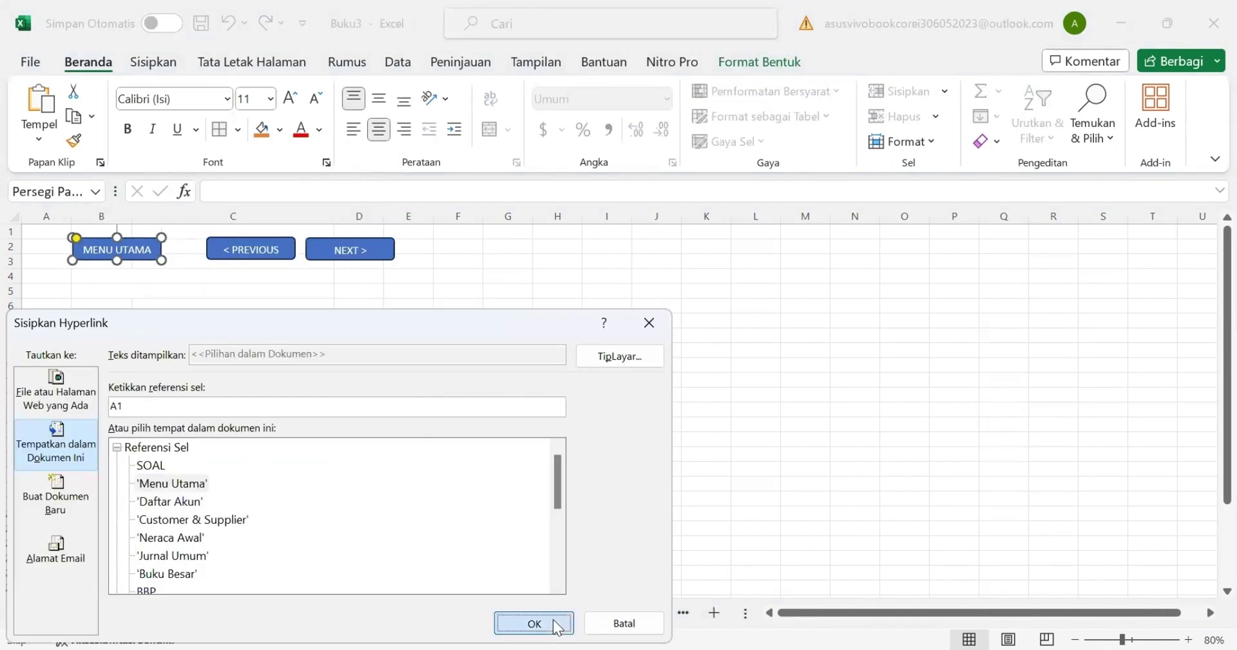
# Step: Link the < PREVIOUS shape to cell A1 of the Menu Utama sheet
pyautogui.rightClick(267, 250)
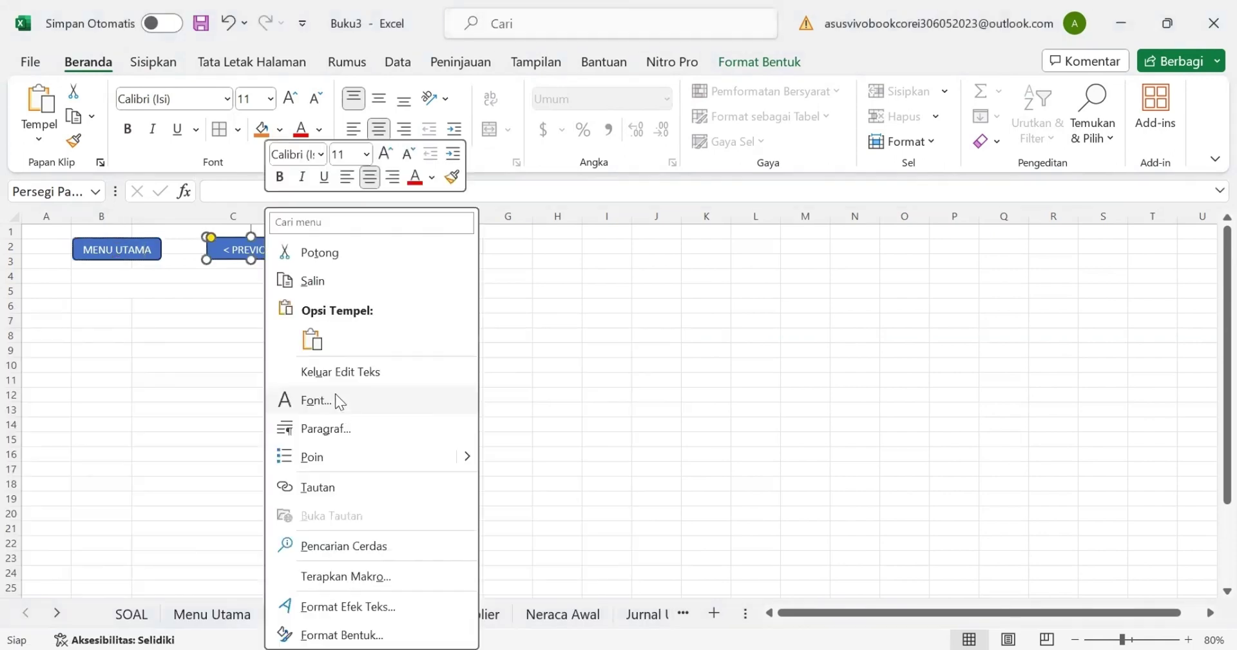
pyautogui.click(330, 490)
pyautogui.click(177, 484)
pyautogui.click(523, 617)
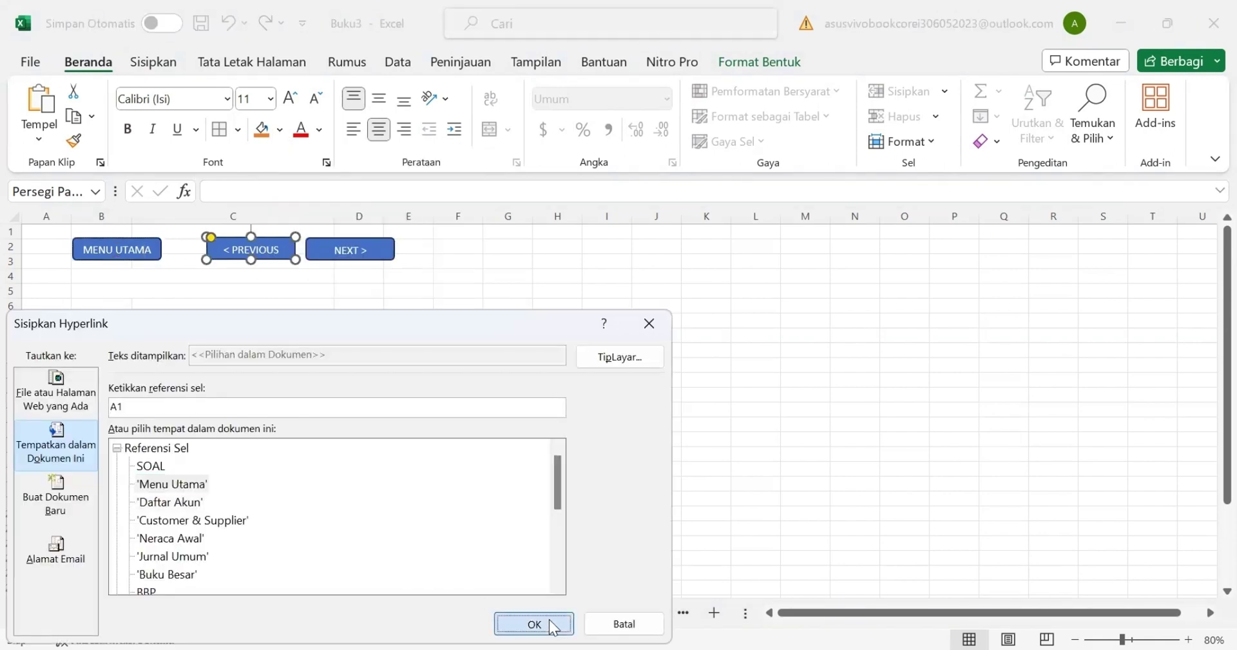
# Step: Link the NEXT > shape to cell A1 of the Customer & Supplier sheet
pyautogui.click(361, 248)
pyautogui.rightClick(372, 250)
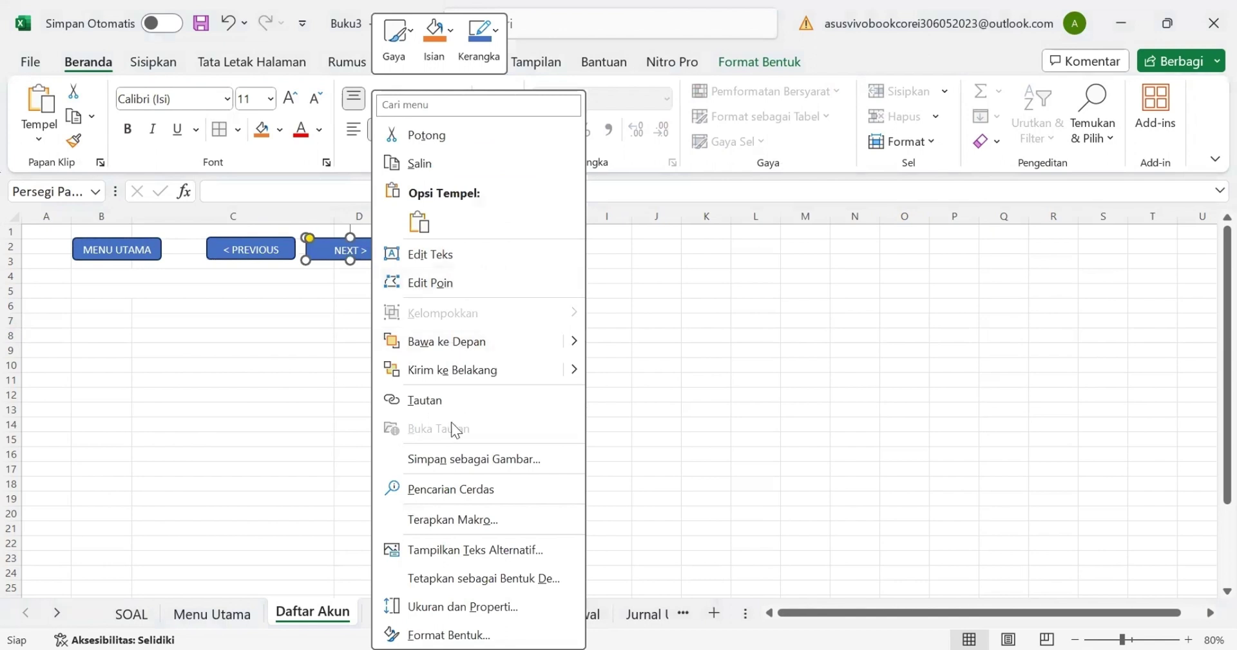
pyautogui.click(449, 399)
pyautogui.click(314, 428)
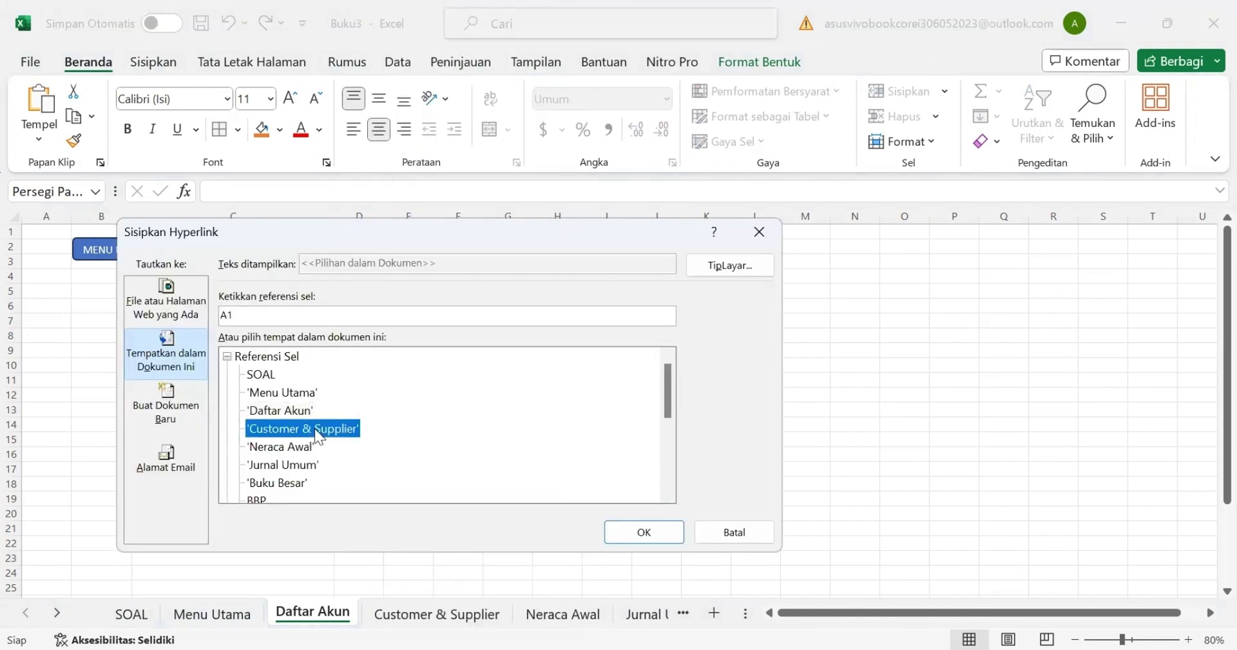
pyautogui.click(644, 529)
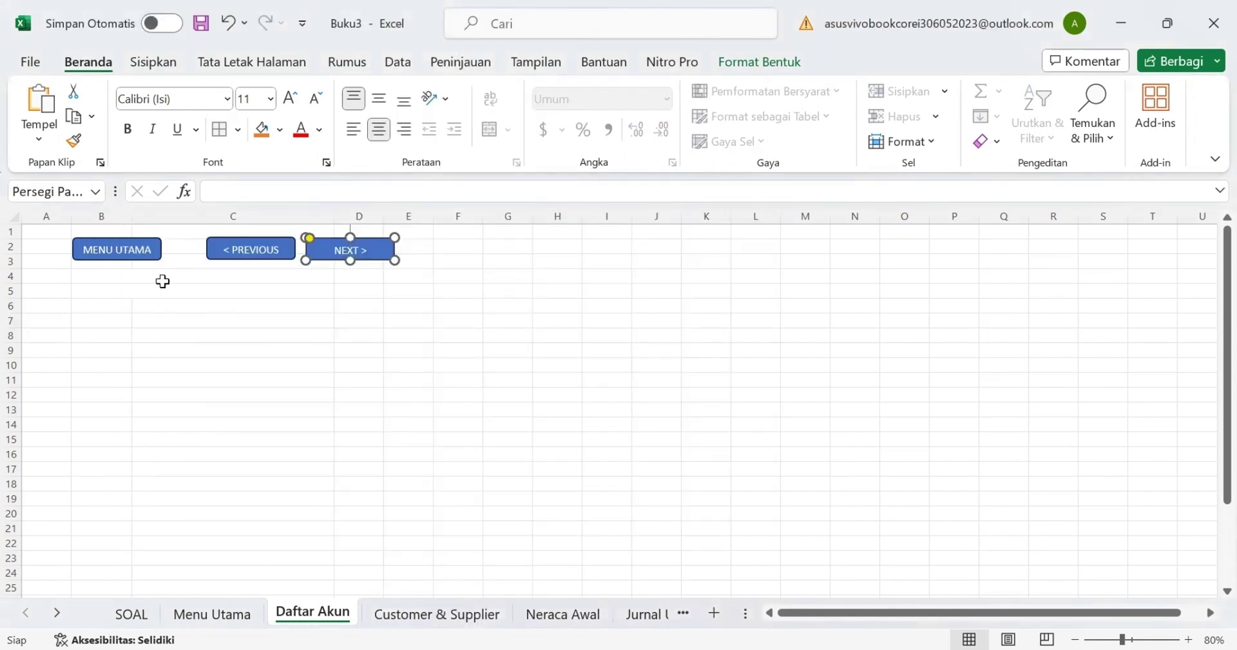
# Step: Set the font colour of the two title rows B4:C5 to black
pyautogui.moveTo(179, 278)
pyautogui.mouseDown()
pyautogui.moveTo(180, 303)
pyautogui.moveTo(190, 287)
pyautogui.mouseUp()
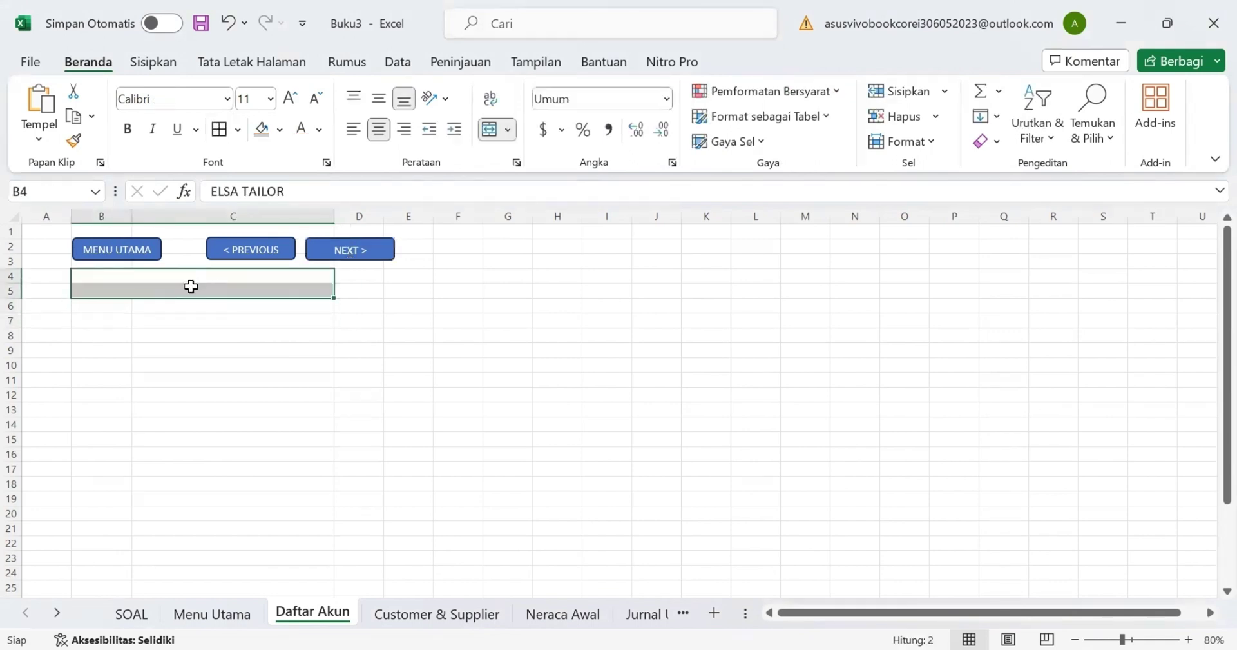
pyautogui.click(321, 127)
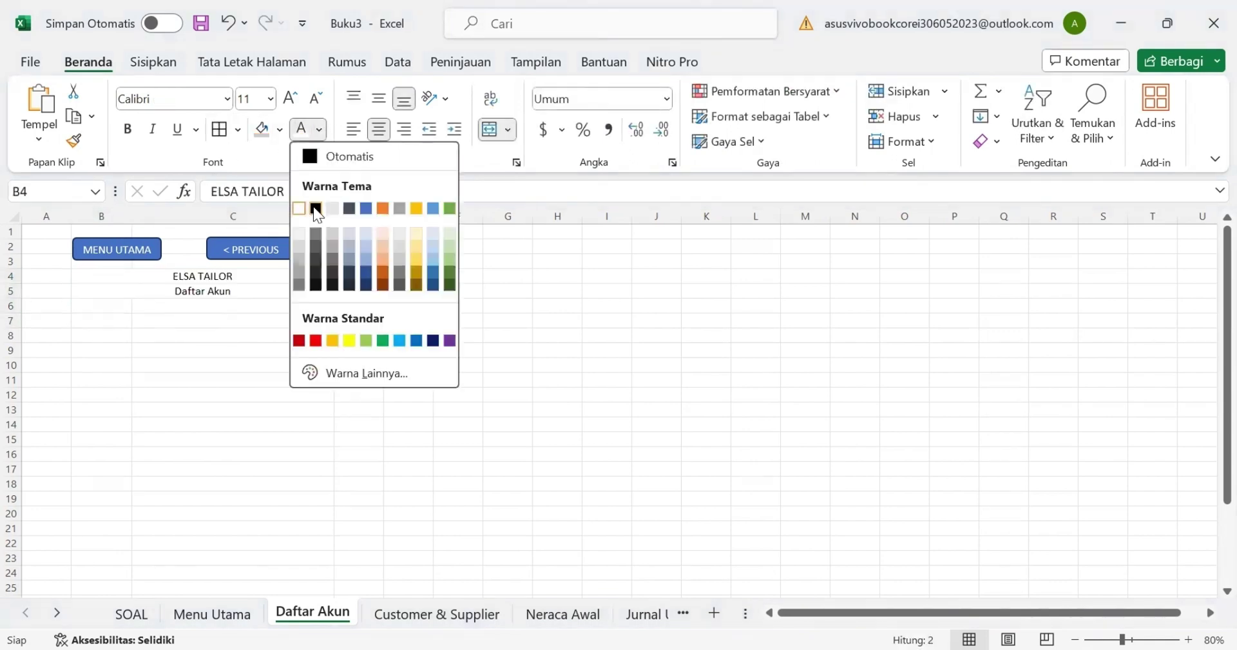
pyautogui.click(316, 205)
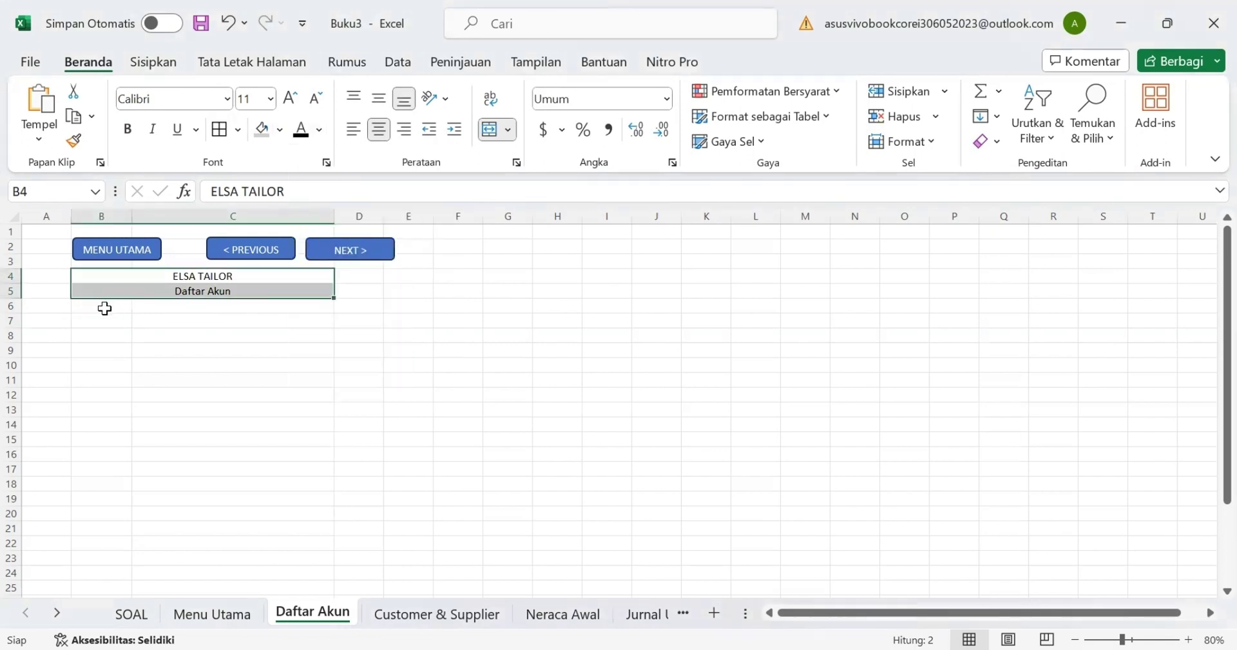
# Step: Set the font colour of the whole account table, from the NO. AKUN and NAMA AKUN headings in row 7 down, to black
pyautogui.moveTo(104, 316); pyautogui.dragTo(269, 588)
pyautogui.moveTo(295, 510); pyautogui.dragTo(295, 504)
pyautogui.scroll(4, 295, 490)
pyautogui.click(300, 130)
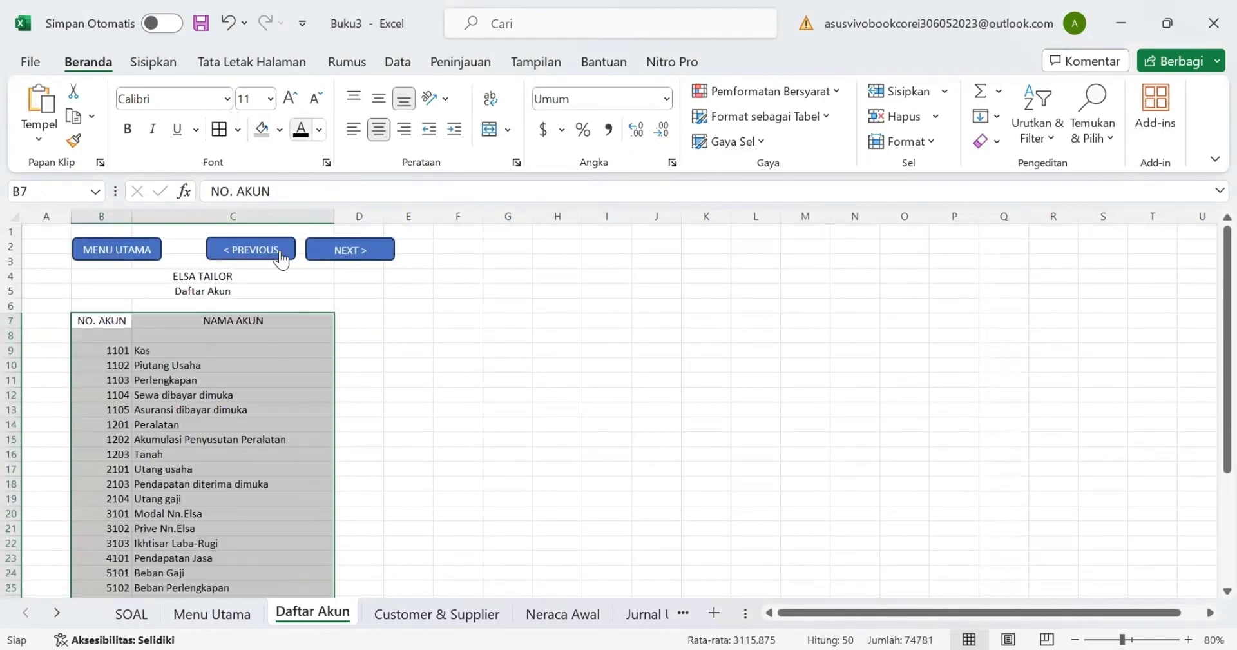
pyautogui.scroll(-4, 307, 439)
pyautogui.scroll(4, 305, 435)
# Step: Make the title rows B4:C5 and the table headings NO. AKUN and NAMA AKUN bold
pyautogui.moveTo(209, 257); pyautogui.dragTo(205, 276)
pyautogui.click(127, 129)
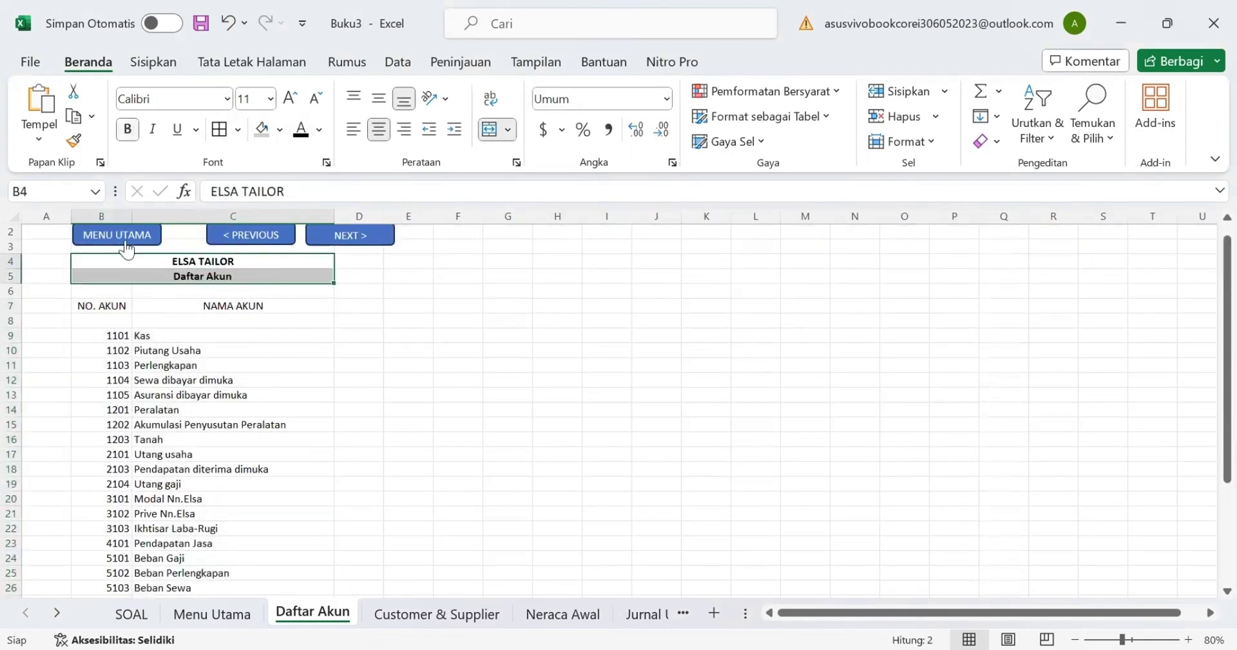
pyautogui.moveTo(101, 306); pyautogui.dragTo(258, 305)
pyautogui.click(127, 129)
pyautogui.click(189, 354)
# Step: Colour the text of the title rows B4:C5 blue
pyautogui.moveTo(163, 262); pyautogui.dragTo(193, 277)
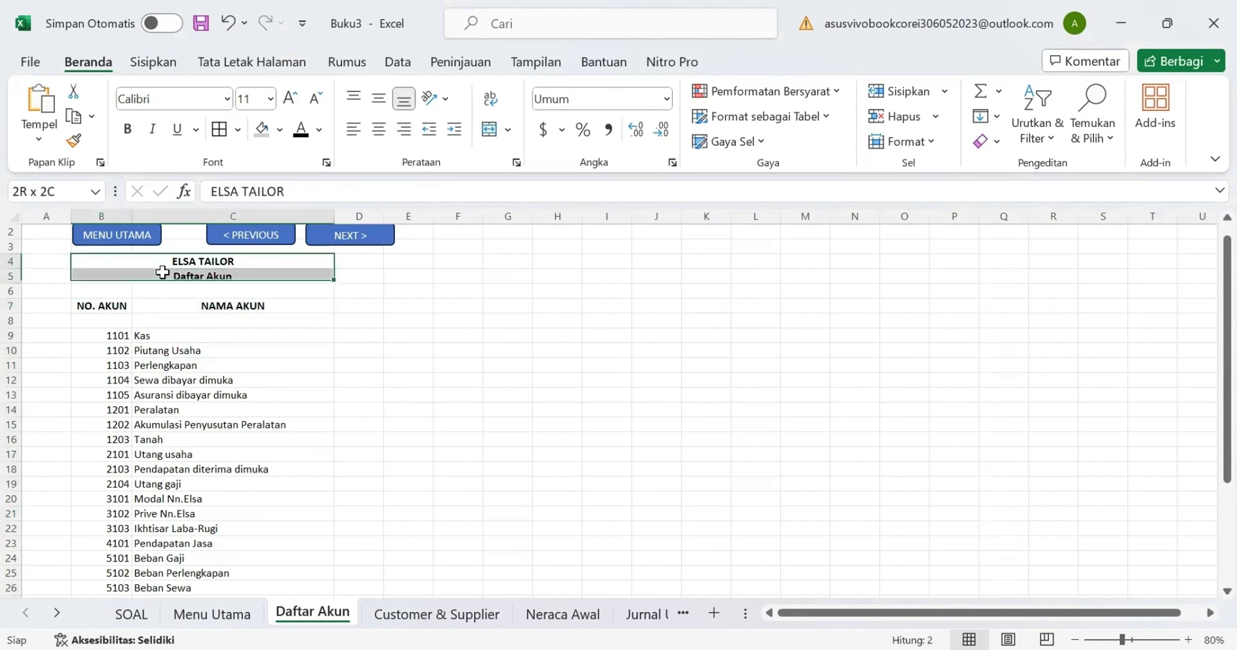
pyautogui.click(318, 129)
pyautogui.click(367, 206)
# Step: Fill the NO. AKUN and NAMA AKUN heading cells B7:C7 with light blue
pyautogui.moveTo(101, 305); pyautogui.dragTo(258, 306)
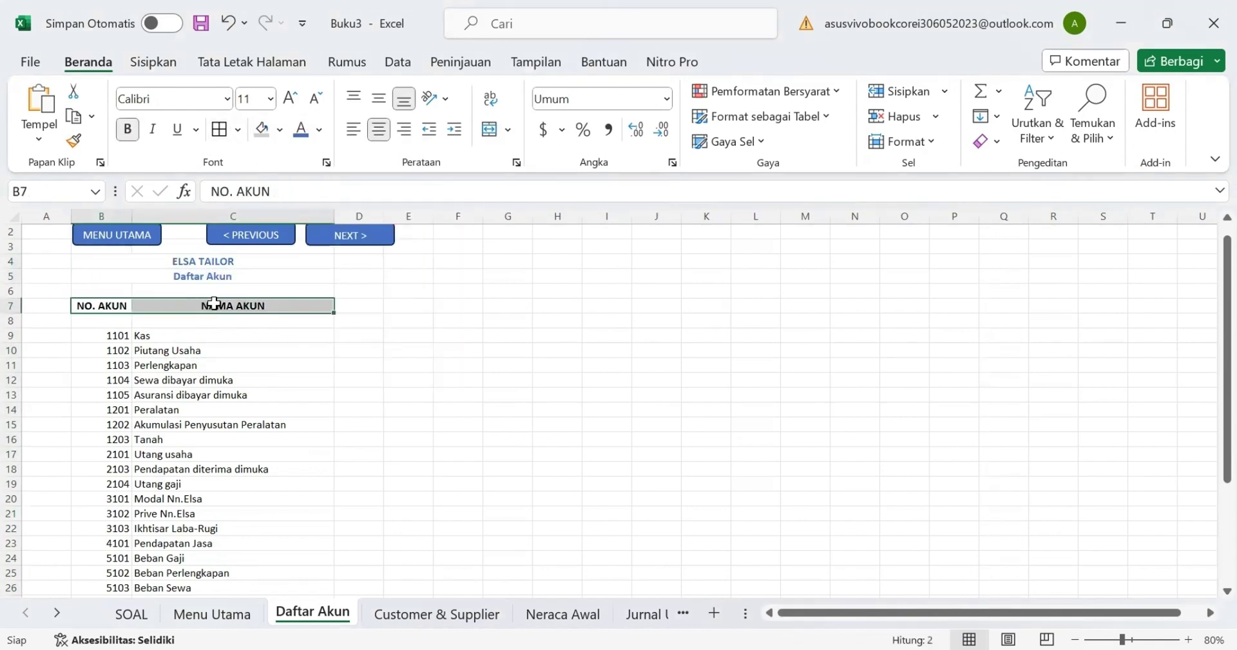
pyautogui.click(279, 129)
pyautogui.click(326, 208)
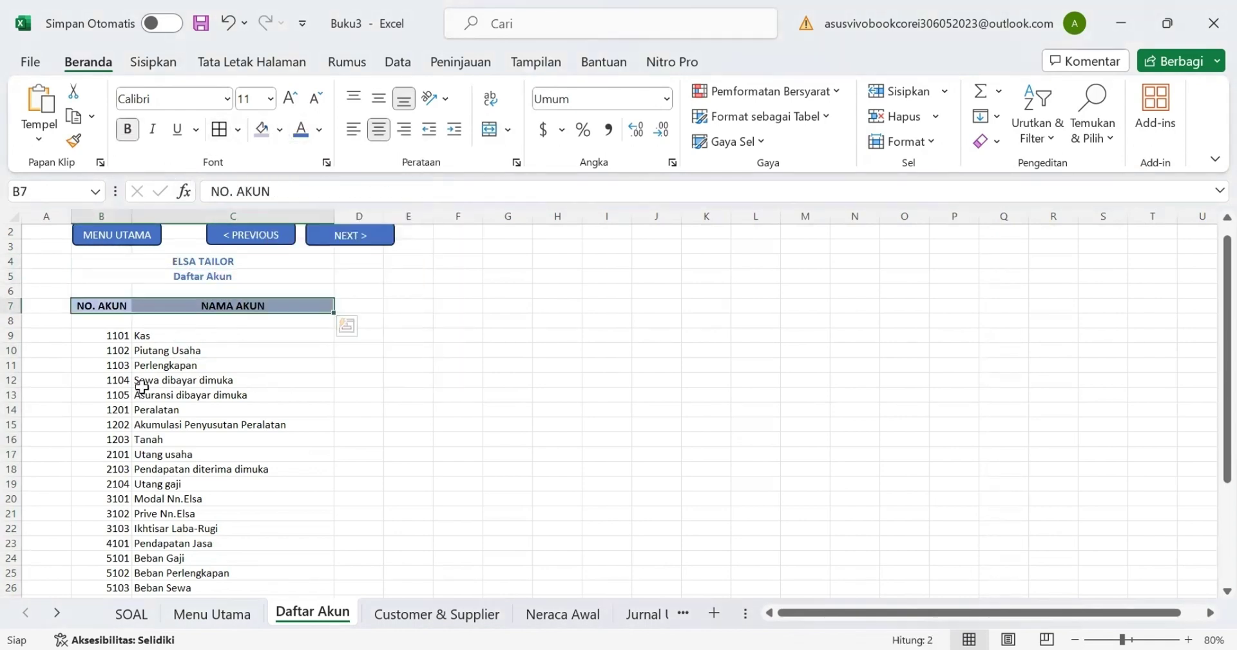
# Step: Fill the account rows in columns B and C, from row 9 down, with Grey, Accent 3, Lighter 80%
pyautogui.moveTo(106, 335); pyautogui.dragTo(231, 569)
pyautogui.scroll(3, 232, 452)
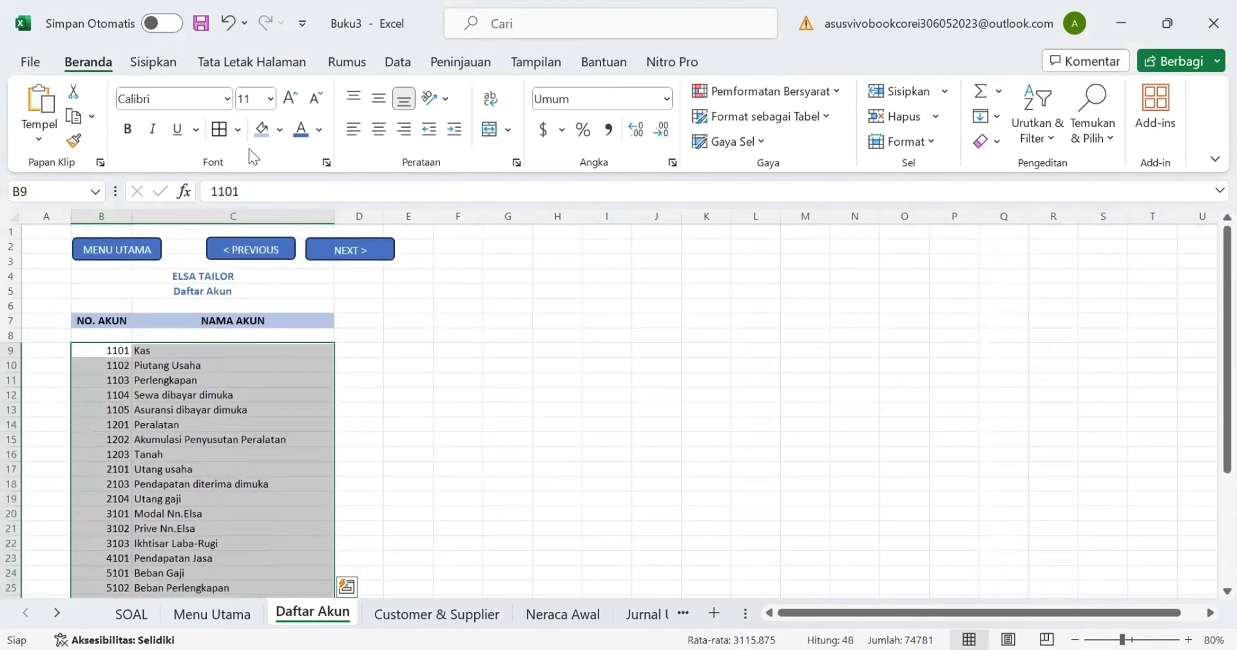
pyautogui.click(279, 129)
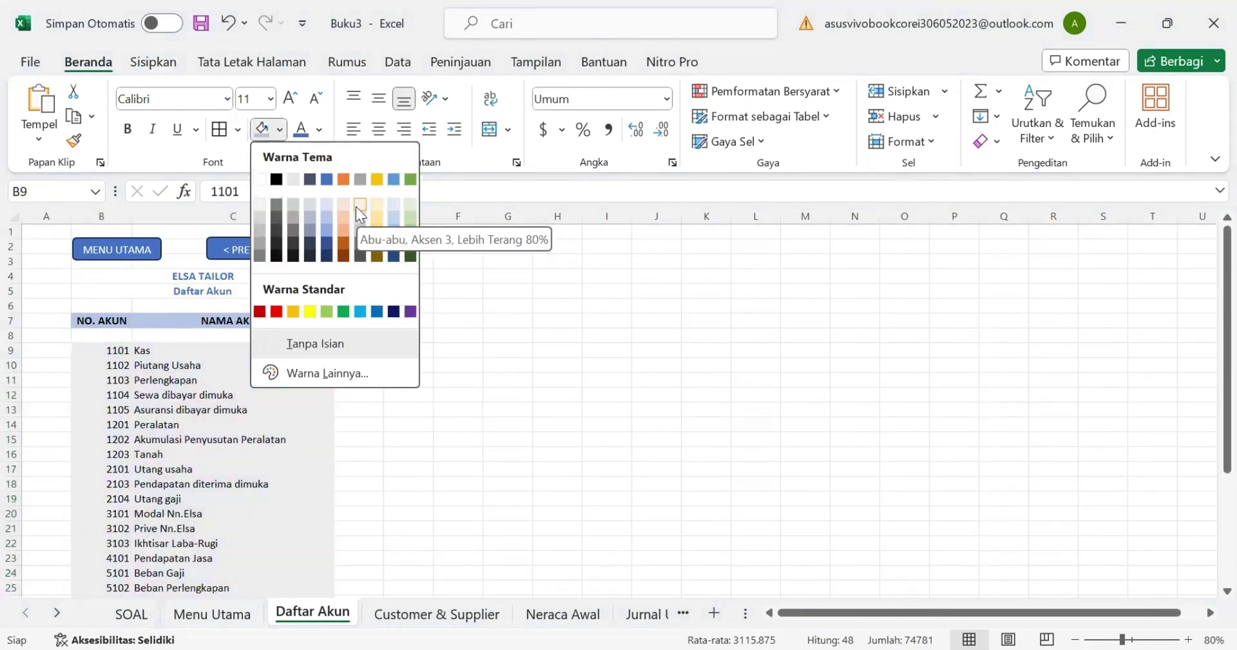
pyautogui.click(356, 332)
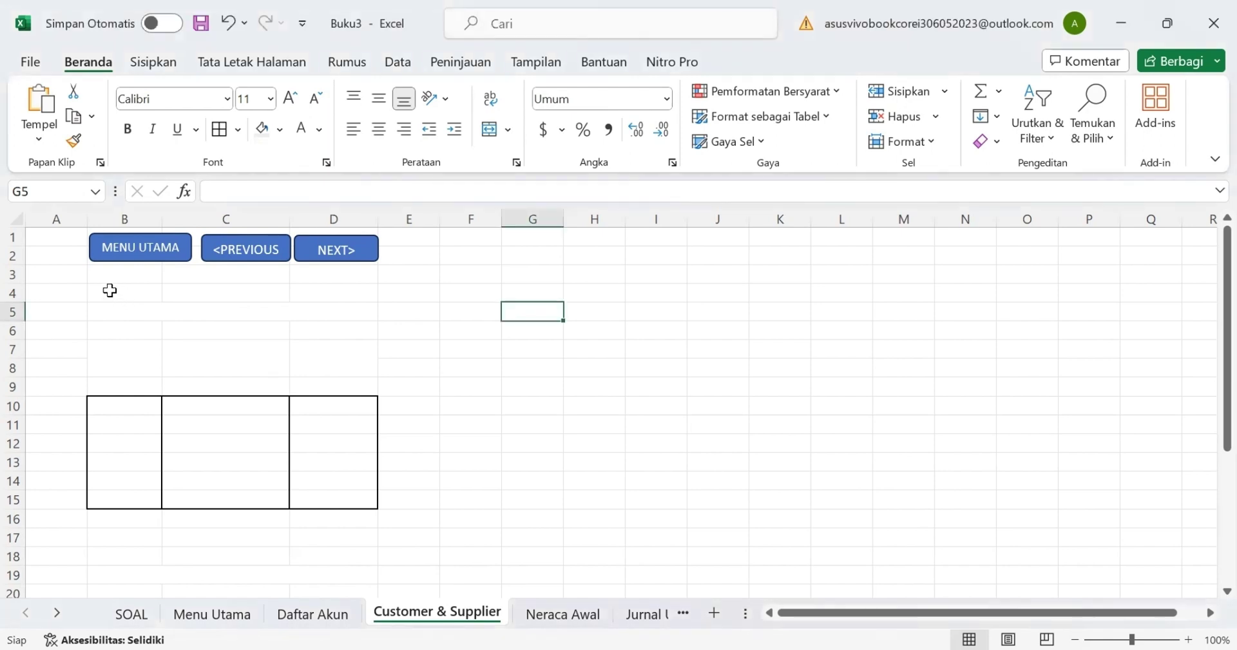
# Step: Make the text of the customer list's title, headings and rows B10:D15 black on the Customer & Supplier sheet
pyautogui.moveTo(109, 290); pyautogui.dragTo(233, 294)
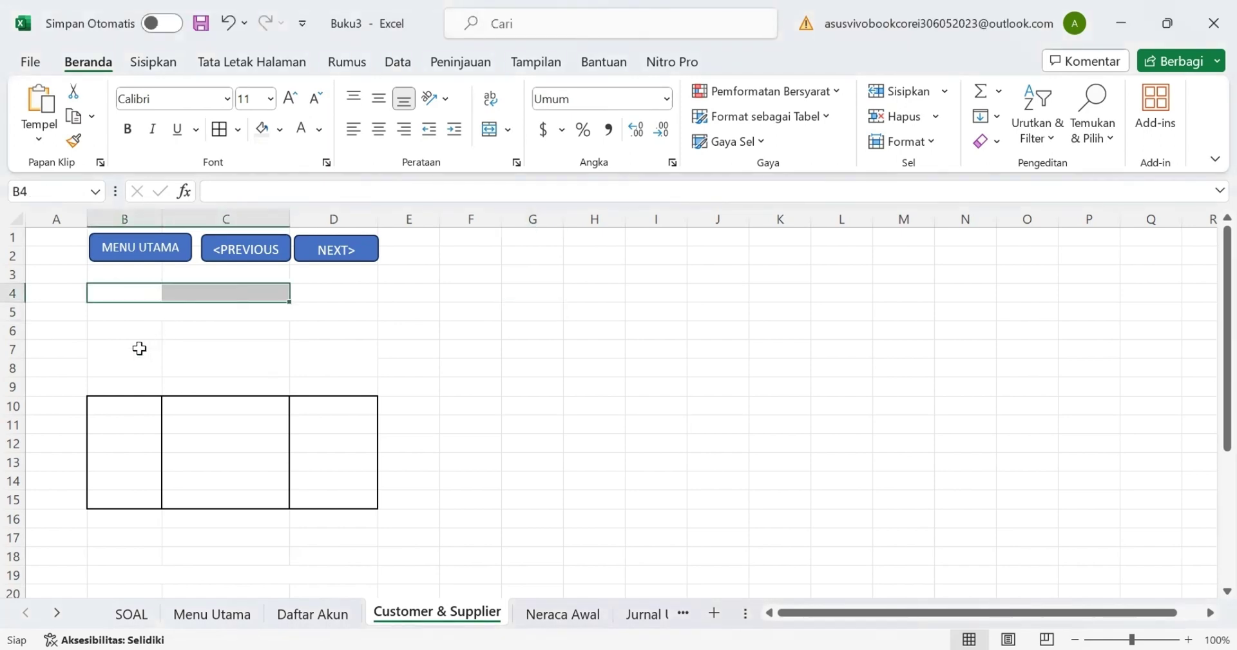
pyautogui.click(117, 310)
pyautogui.moveTo(133, 349); pyautogui.dragTo(320, 353)
pyautogui.click(301, 130)
pyautogui.moveTo(119, 407); pyautogui.dragTo(337, 495)
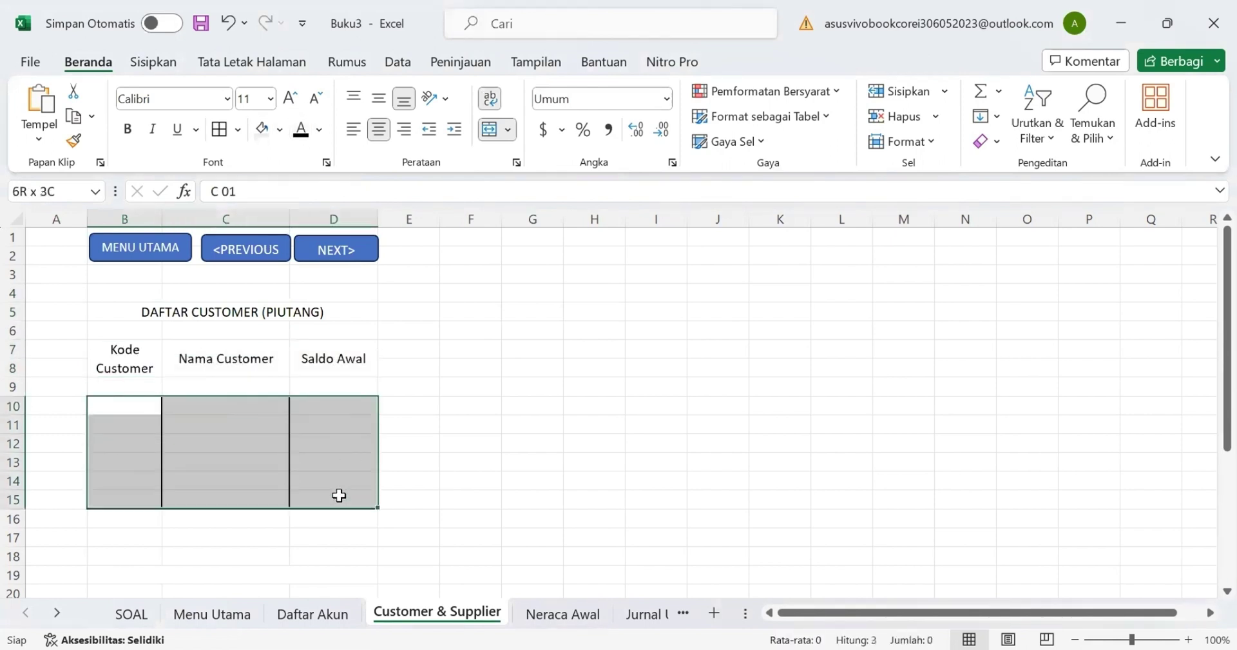
pyautogui.click(301, 130)
# Step: Make the text of the supplier list's title, headings and rows B24:D28 black
pyautogui.scroll(-2, 155, 478)
pyautogui.click(155, 480)
pyautogui.click(301, 130)
pyautogui.scroll(-3, 340, 434)
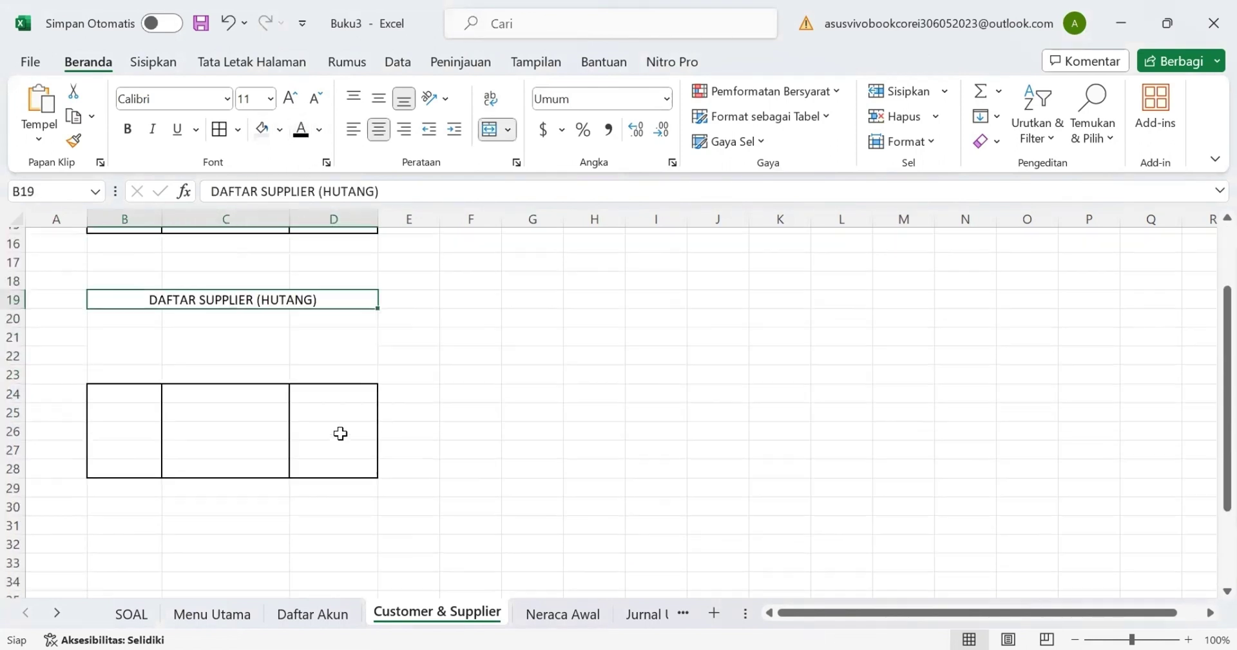
pyautogui.moveTo(123, 331); pyautogui.dragTo(315, 332)
pyautogui.click(301, 130)
pyautogui.moveTo(144, 386); pyautogui.dragTo(361, 463)
pyautogui.click(301, 130)
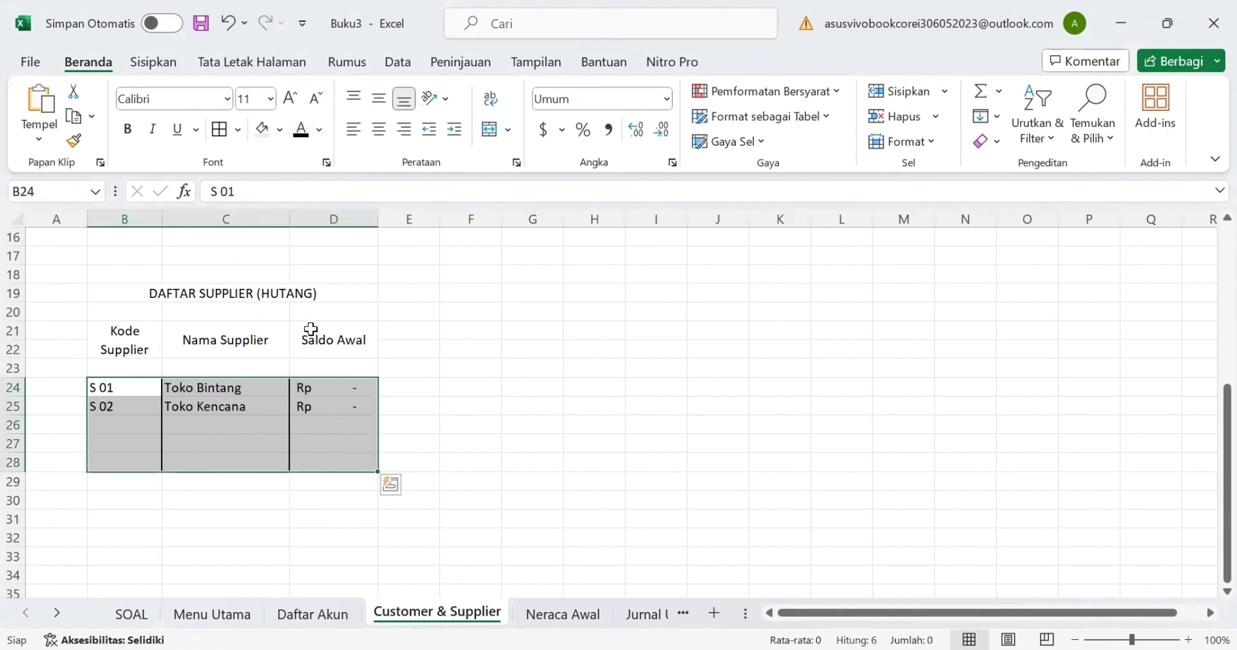
# Step: Make the text of the Total rows 16 and 29 black
pyautogui.scroll(2, 310, 326)
pyautogui.moveTo(123, 346); pyautogui.dragTo(335, 347)
pyautogui.click(301, 130)
pyautogui.scroll(-2, 217, 491)
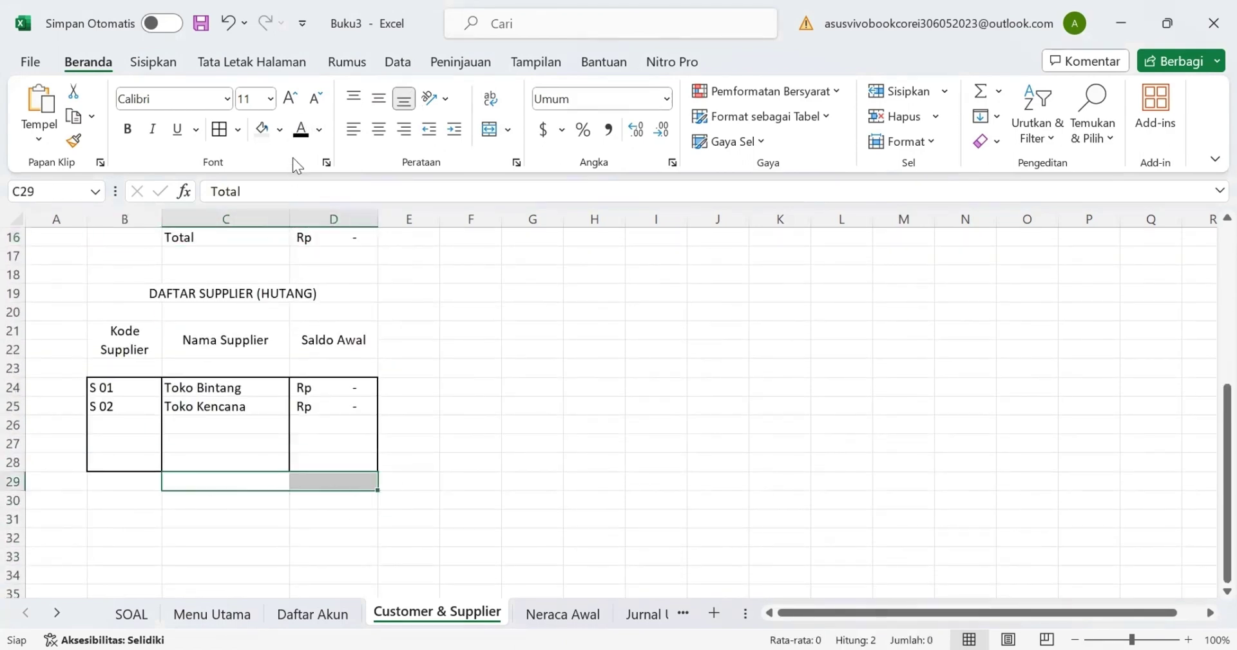
# Step: Inspect the Saldo Awal total formulas in D16 and D29
pyautogui.scroll(4, 323, 425)
pyautogui.click(335, 335)
pyautogui.click(339, 445)
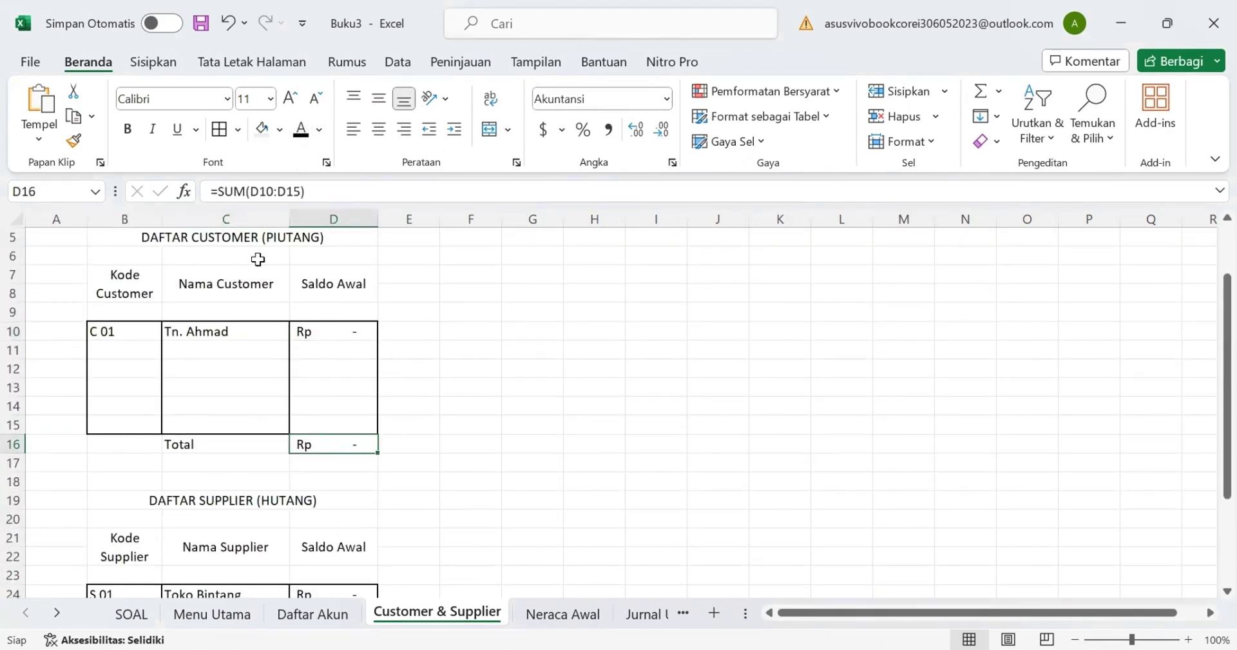
pyautogui.scroll(-3, 290, 396)
pyautogui.click(335, 402)
pyautogui.click(333, 500)
pyautogui.scroll(4, 312, 376)
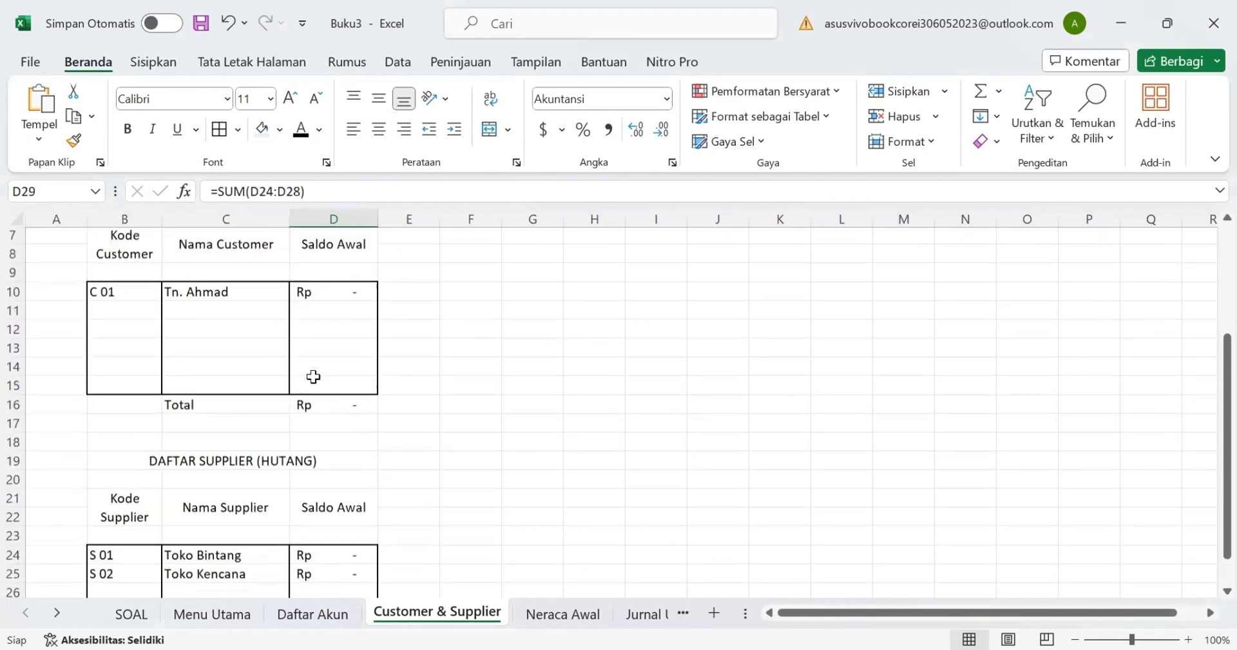
# Step: Make the titles and column headings of both the customer list and the supplier list bold
pyautogui.click(232, 294)
pyautogui.moveTo(139, 335); pyautogui.dragTo(342, 348)
pyautogui.click(135, 130)
pyautogui.scroll(-4, 207, 403)
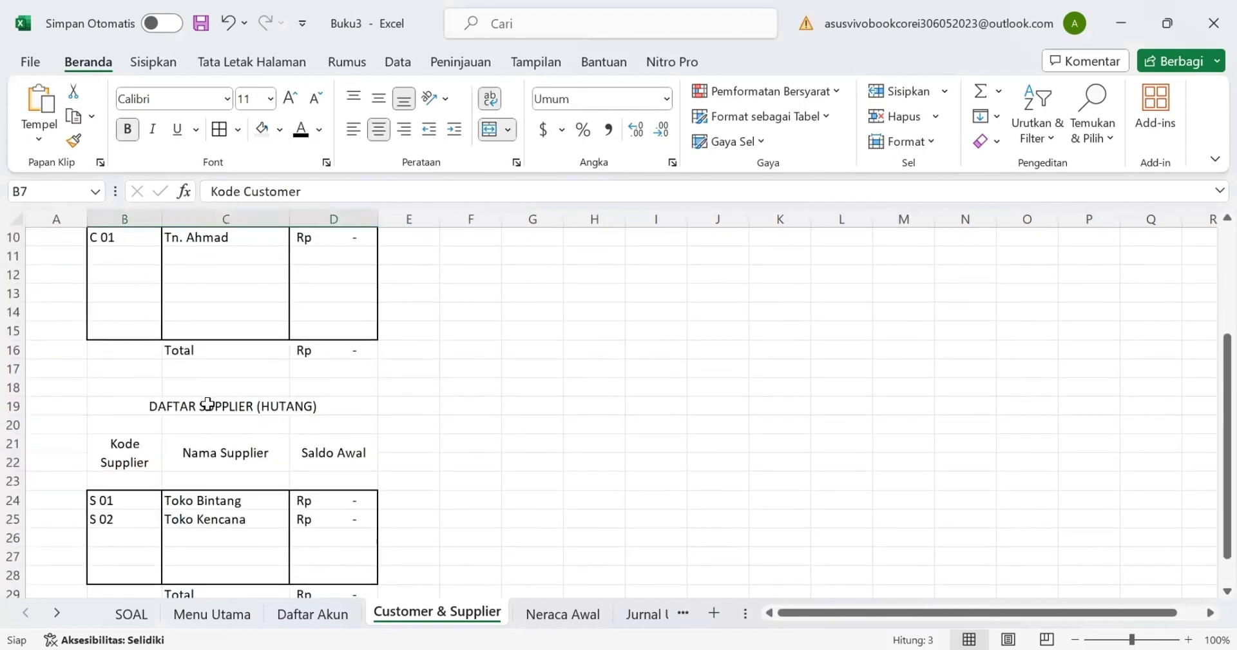
pyautogui.click(207, 403)
pyautogui.hotkey('ctrl', 'b')
pyautogui.moveTo(143, 436); pyautogui.dragTo(339, 463)
pyautogui.hotkey('ctrl', 'b')
# Step: Colour the column heading text of the customer list and the supplier list blue
pyautogui.scroll(4, 278, 373)
pyautogui.moveTo(123, 332); pyautogui.dragTo(335, 348)
pyautogui.click(319, 129)
pyautogui.click(433, 277)
pyautogui.scroll(-3, 276, 378)
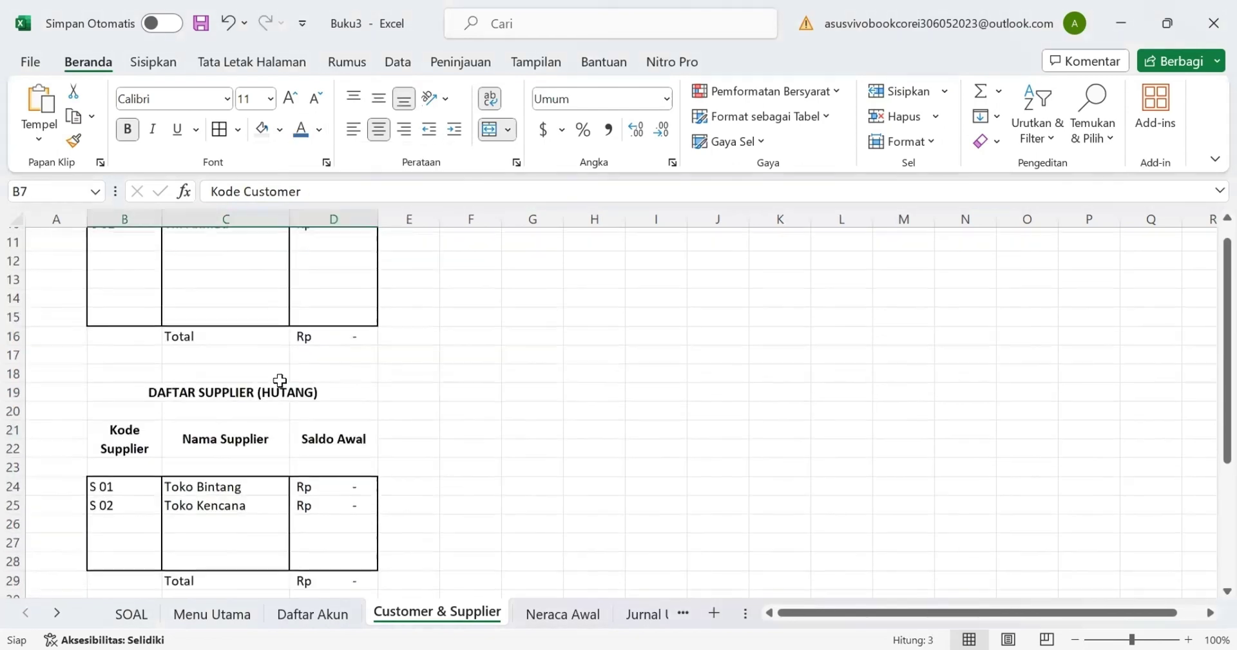
pyautogui.moveTo(125, 432); pyautogui.dragTo(333, 443)
pyautogui.click(300, 129)
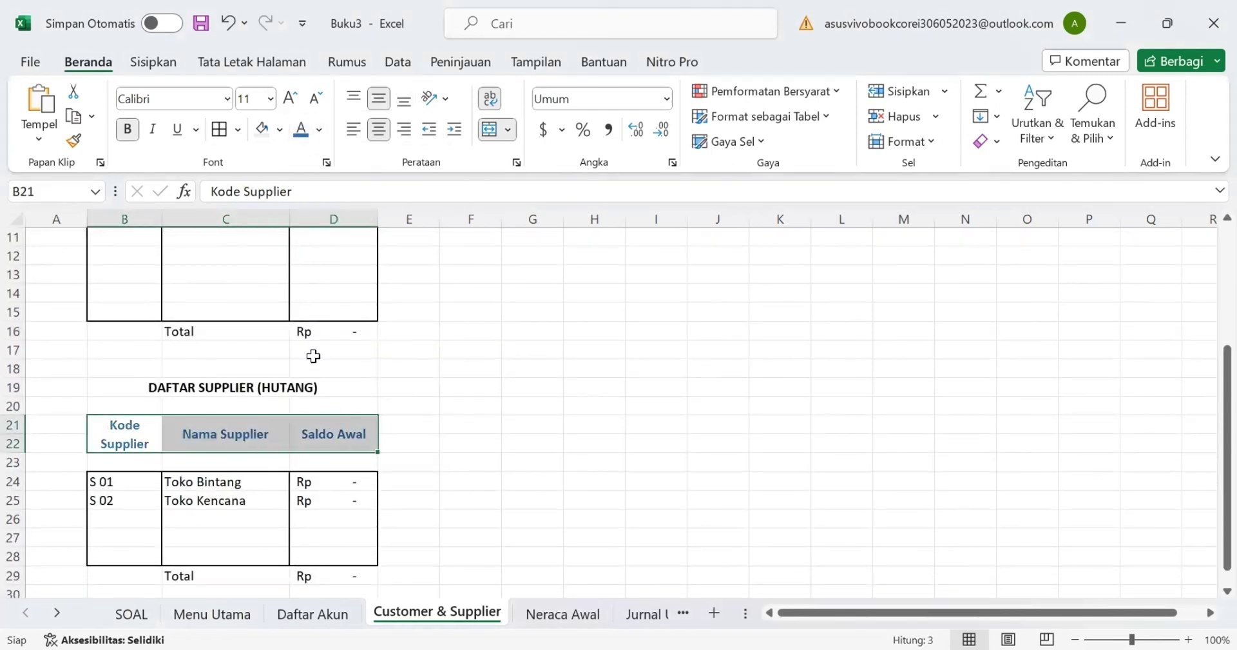
# Step: Fill the column heading cells B7:D8 and B21:D22 with light grey
pyautogui.scroll(3, 314, 356)
pyautogui.moveTo(125, 358); pyautogui.dragTo(335, 368)
pyautogui.click(319, 129)
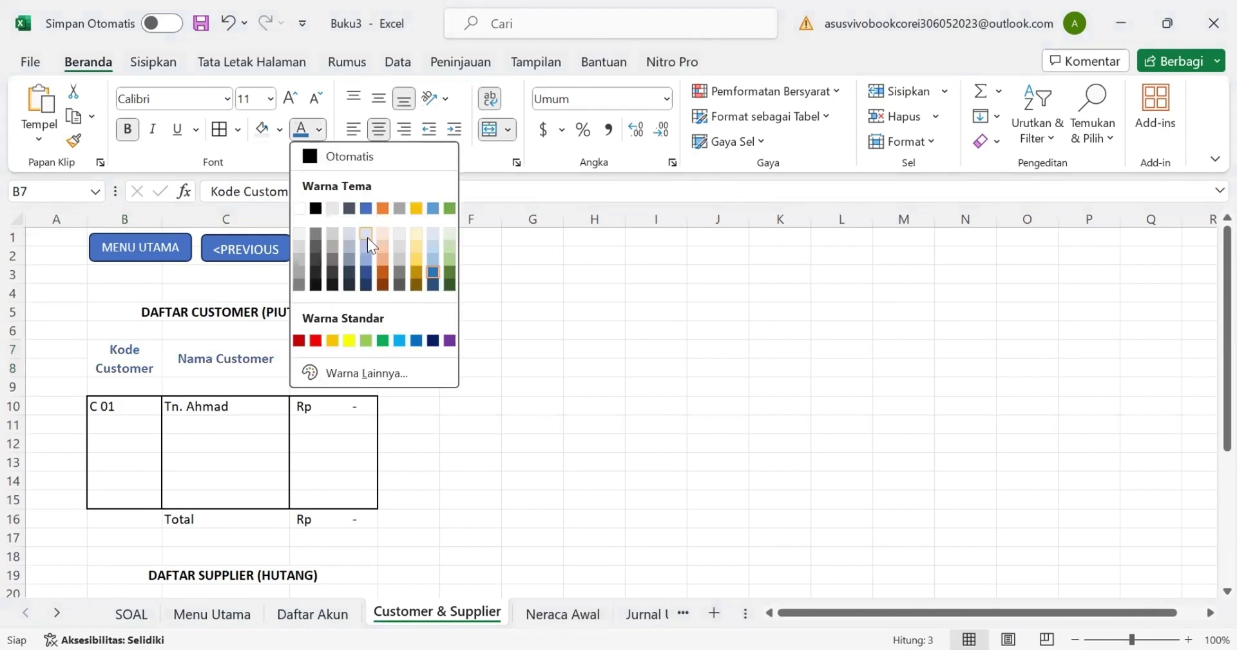
pyautogui.click(434, 243)
pyautogui.scroll(-4, 129, 410)
pyautogui.moveTo(127, 413); pyautogui.dragTo(334, 425)
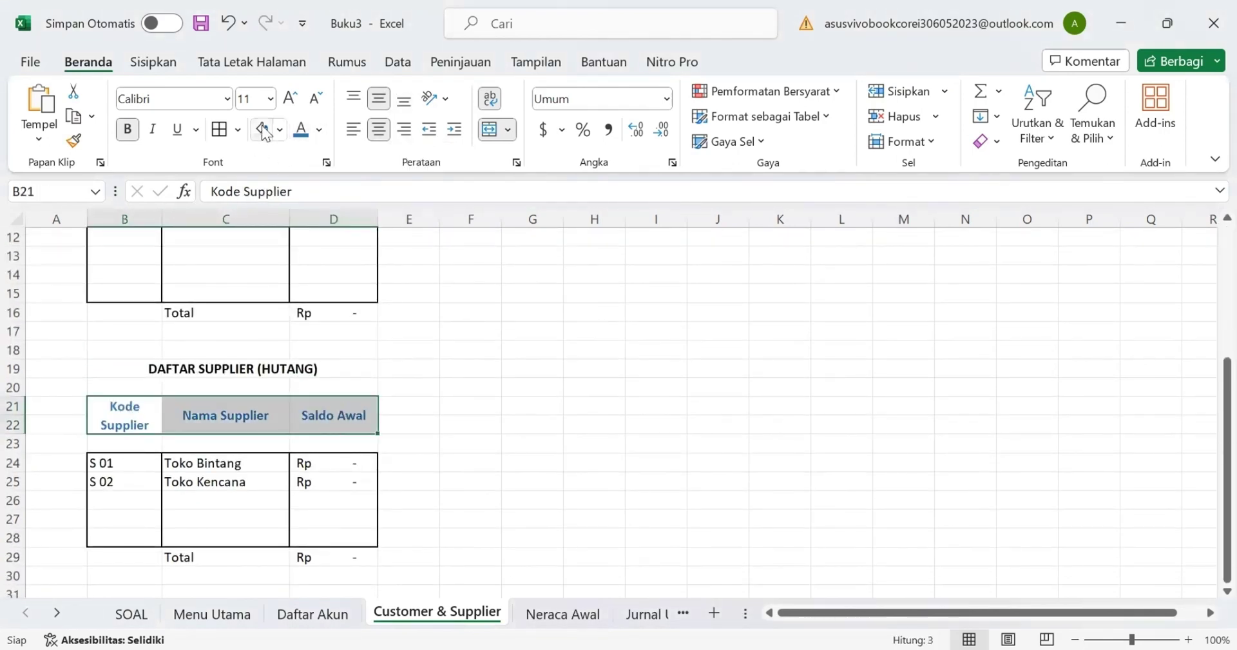
pyautogui.click(263, 129)
# Step: Fill the Total rows B16:D16 and B29:D29 with light blue
pyautogui.scroll(2, 362, 359)
pyautogui.moveTo(124, 275); pyautogui.dragTo(172, 284)
pyautogui.moveTo(124, 387); pyautogui.dragTo(333, 390)
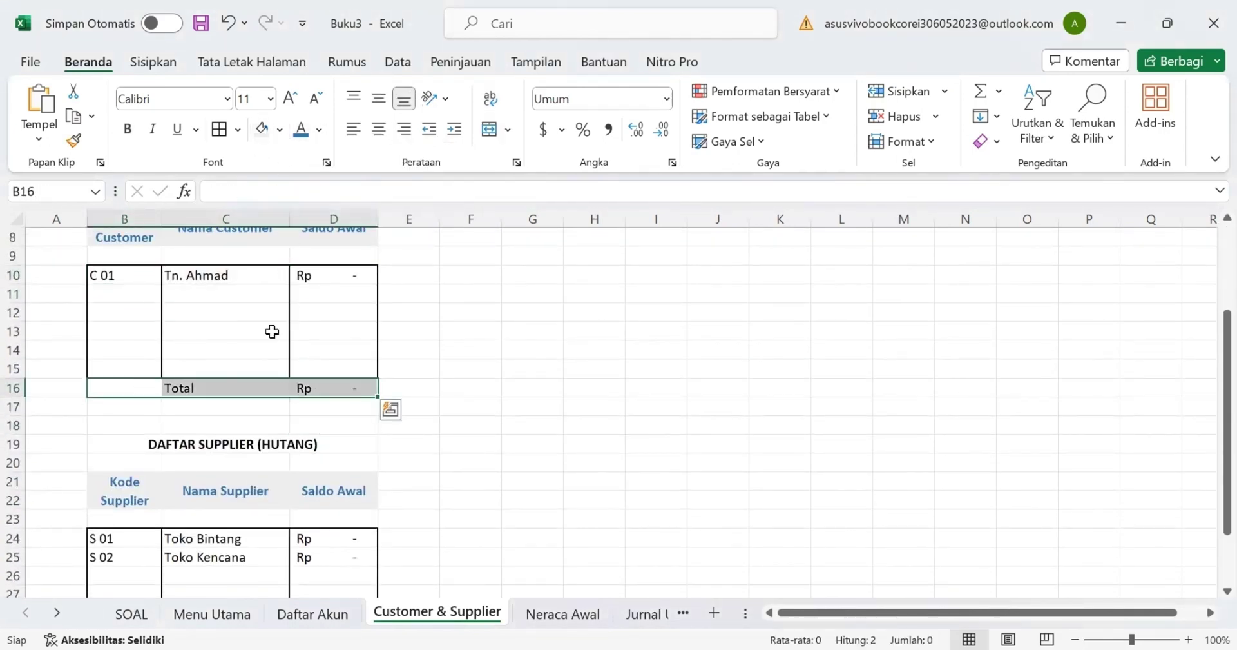
pyautogui.click(281, 129)
pyautogui.click(391, 213)
pyautogui.scroll(1, 414, 353)
pyautogui.scroll(-2, 414, 353)
pyautogui.moveTo(124, 574); pyautogui.dragTo(336, 576)
pyautogui.click(263, 128)
pyautogui.click(334, 350)
pyautogui.scroll(4, 322, 348)
pyautogui.click(266, 315)
pyautogui.scroll(-4, 462, 417)
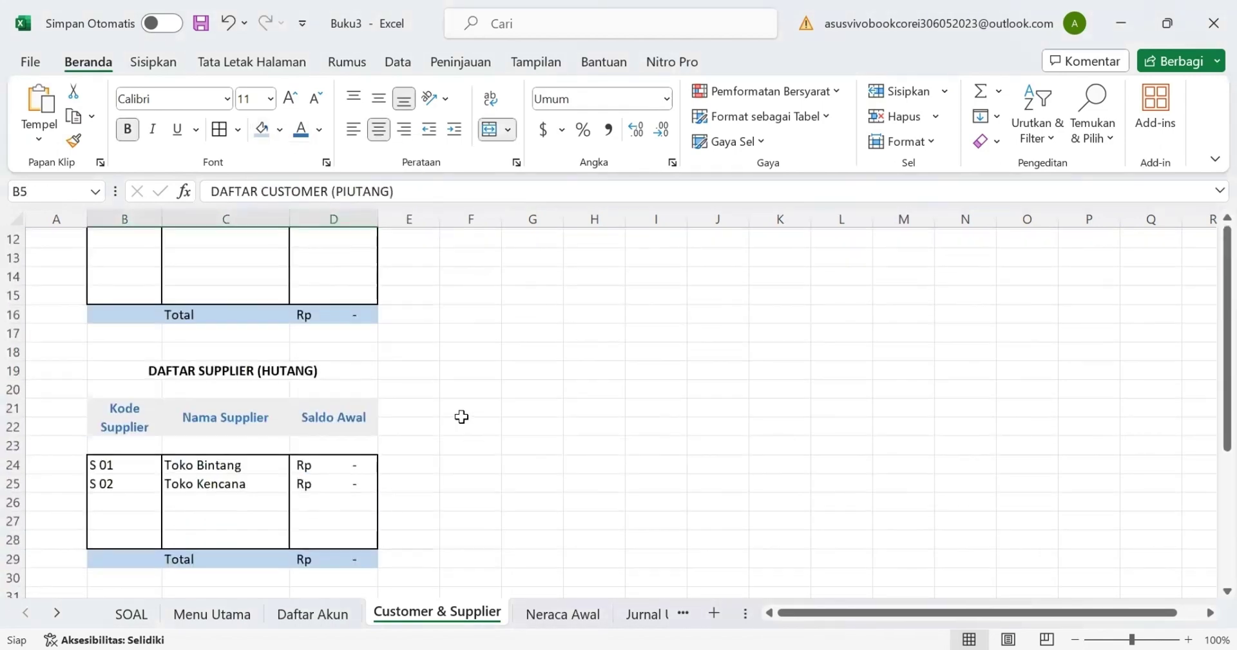
pyautogui.scroll(3, 462, 417)
pyautogui.scroll(-2, 461, 417)
pyautogui.scroll(1, 462, 417)
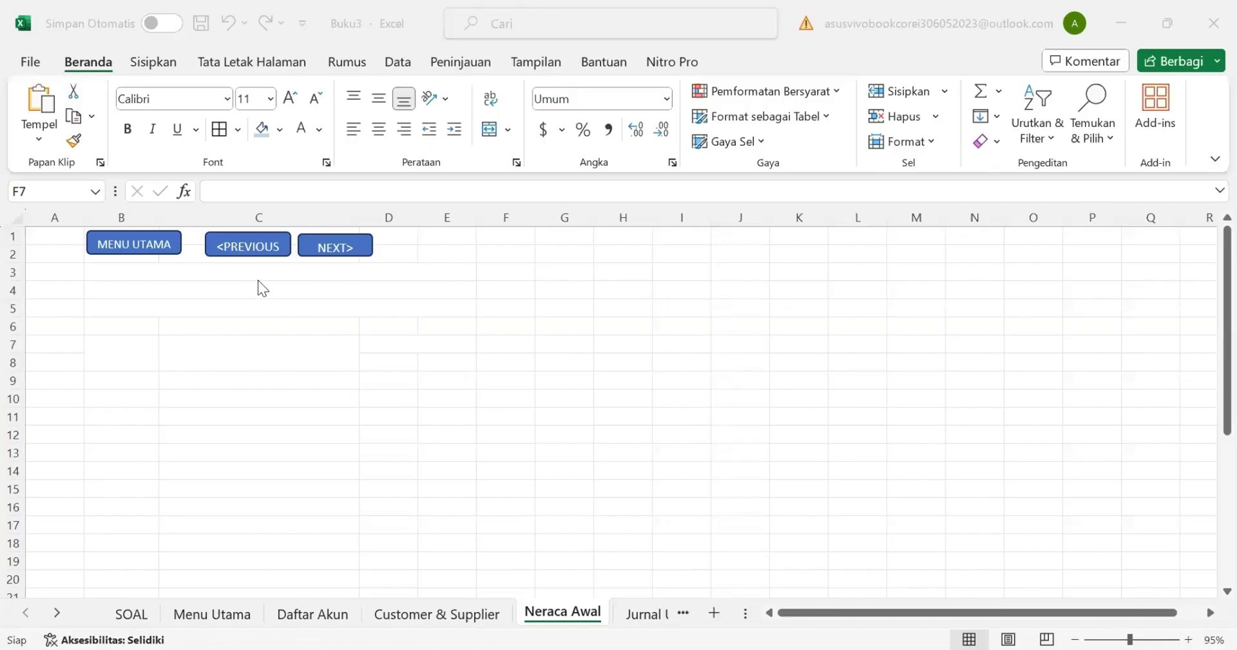
# Step: Make the text of the title rows 3 to 5 on the Neraca Awal sheet black
pyautogui.click(257, 277)
pyautogui.moveTo(258, 277); pyautogui.dragTo(257, 287)
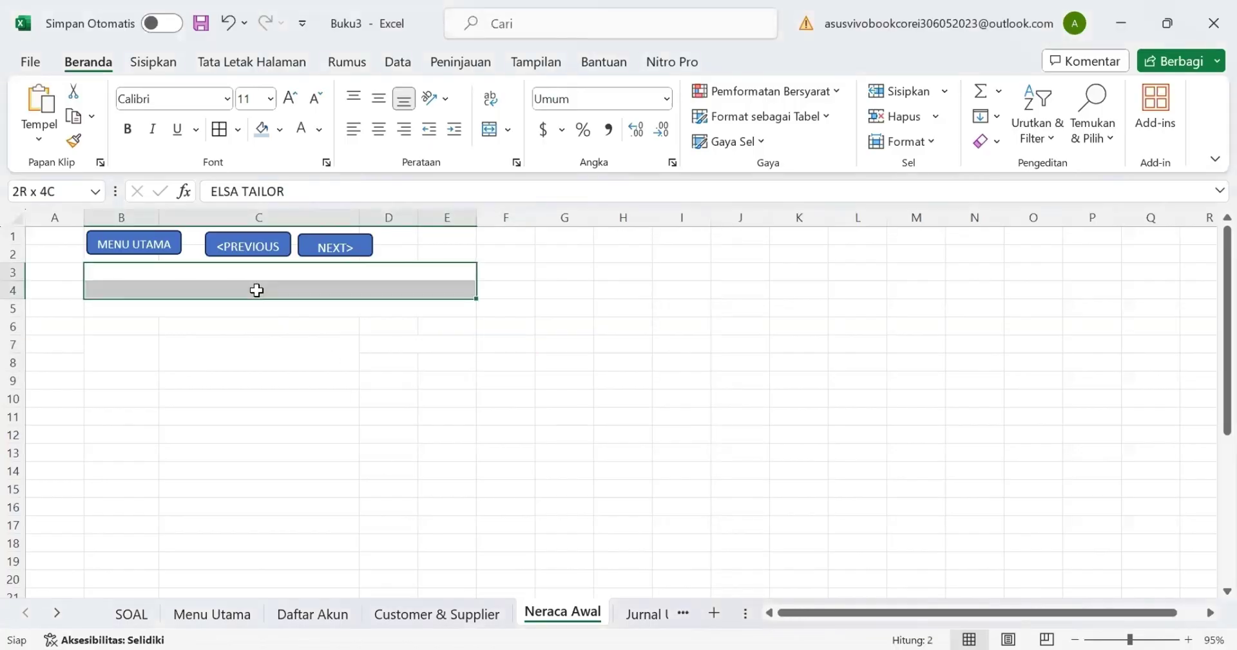
pyautogui.click(320, 133)
pyautogui.click(312, 204)
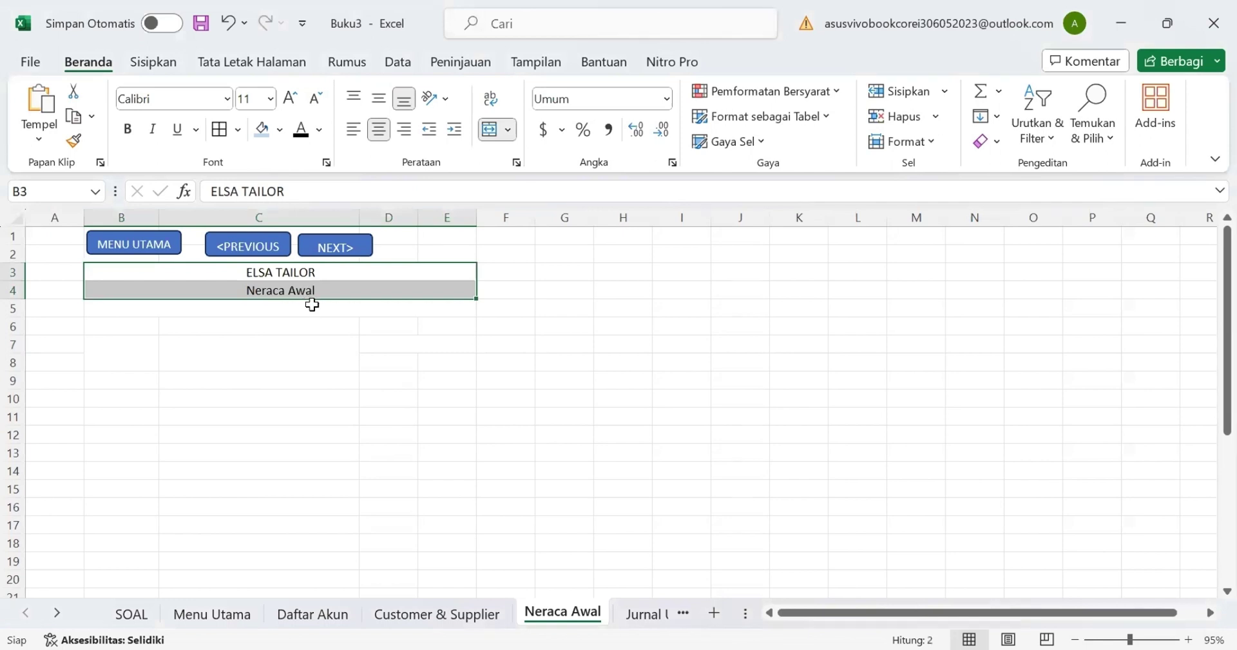
pyautogui.click(312, 305)
pyautogui.click(300, 129)
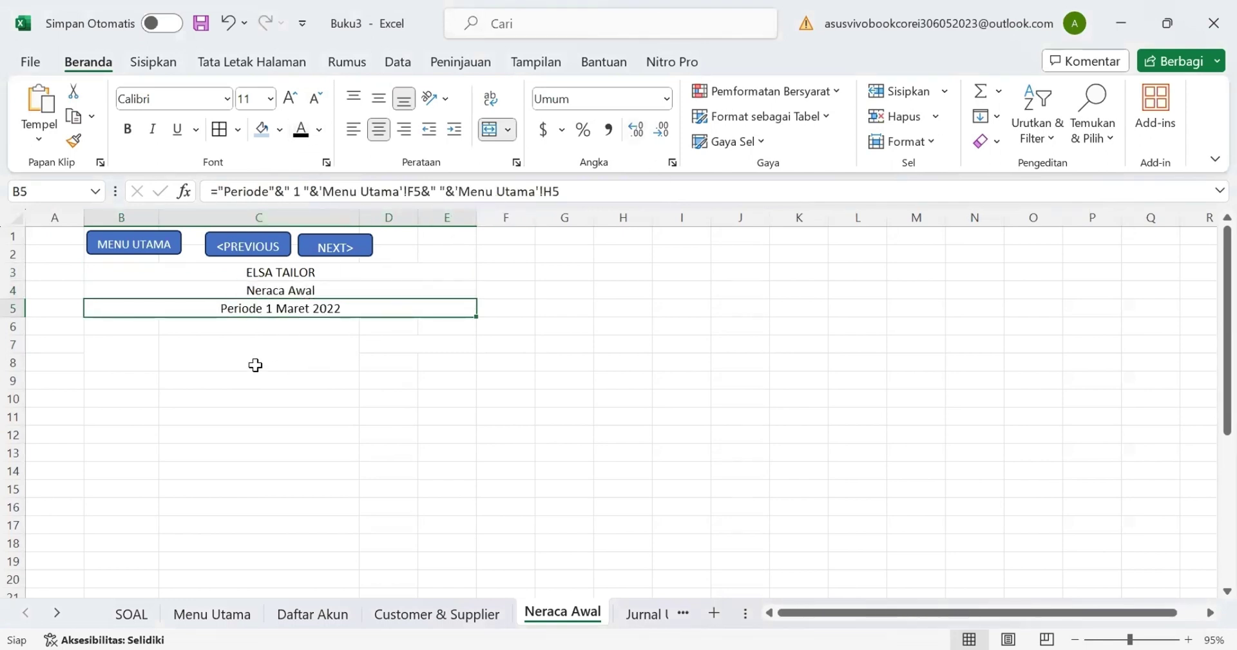
# Step: Make the table headings in rows 7 and 8 black and bold, and make the title rows 3 to 5 bold
pyautogui.moveTo(140, 348); pyautogui.dragTo(417, 352)
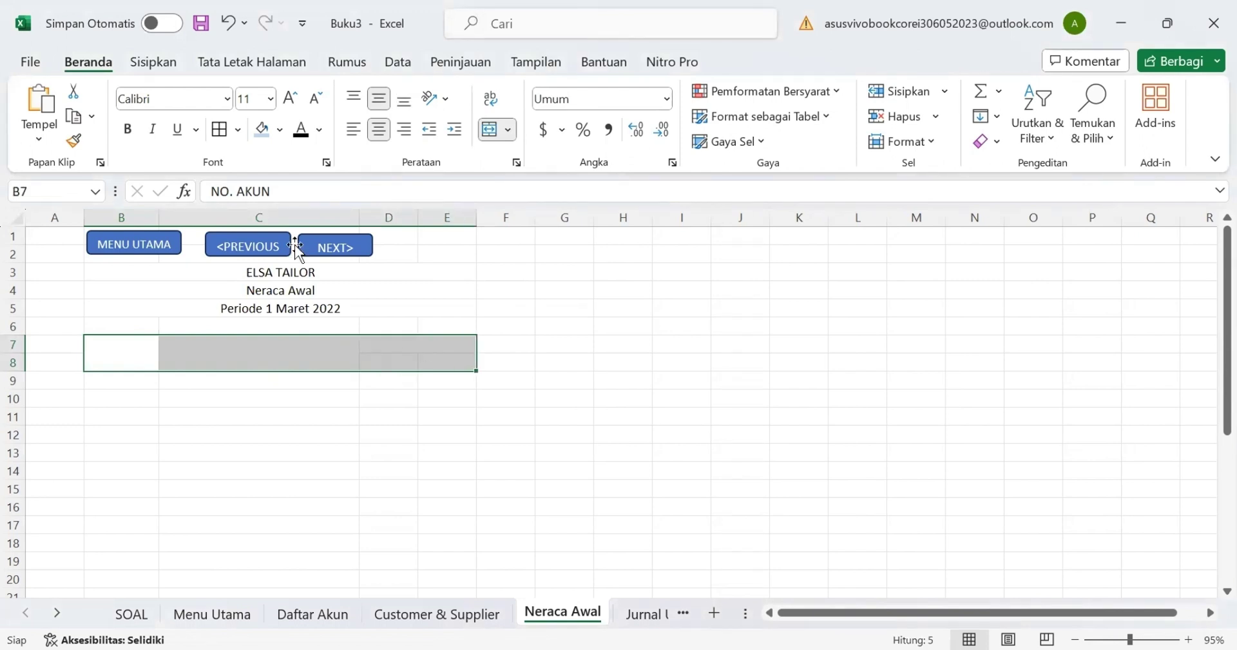
pyautogui.click(307, 134)
pyautogui.click(131, 132)
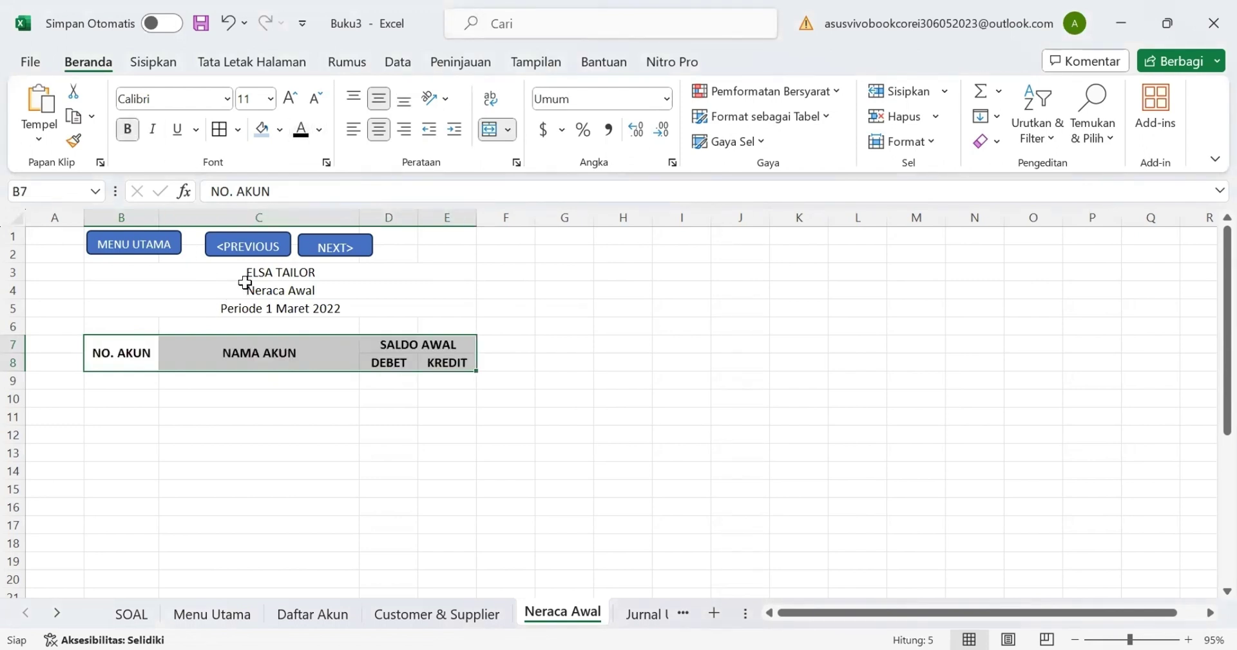
pyautogui.doubleClick(243, 282)
pyautogui.moveTo(249, 269); pyautogui.dragTo(251, 308)
pyautogui.click(134, 135)
# Step: Make the account numbers in column B and the account names in column C black, down to row 33
pyautogui.click(261, 397)
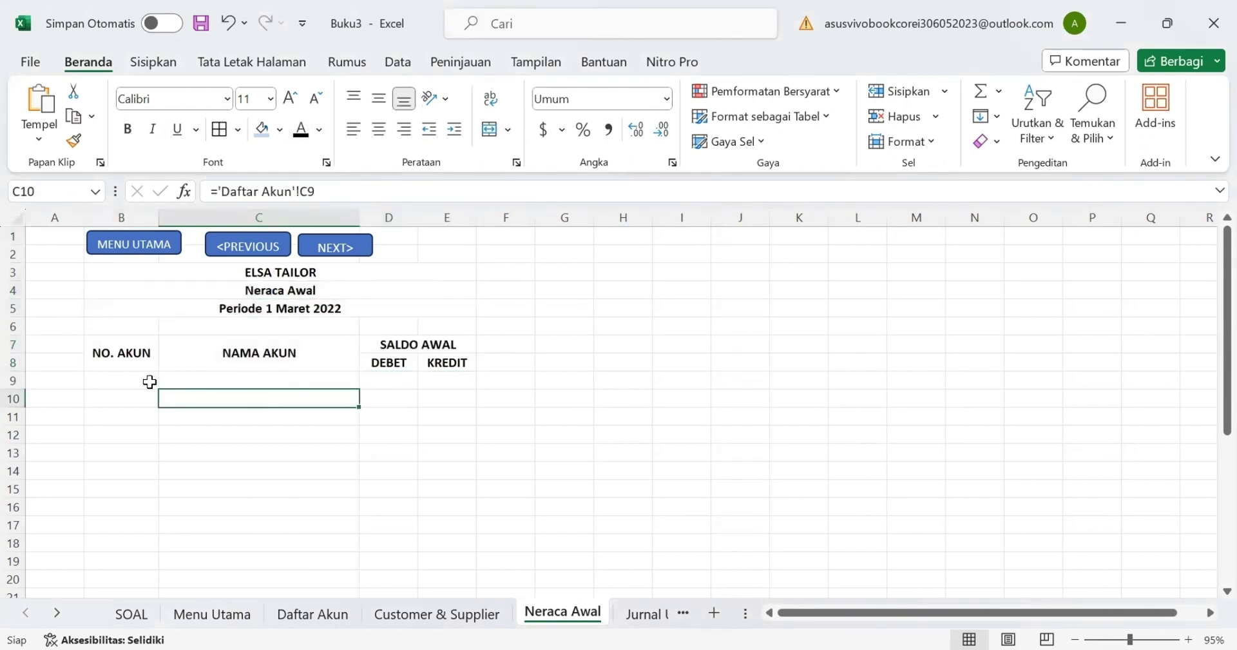
pyautogui.moveTo(136, 382); pyautogui.dragTo(137, 564)
pyautogui.scroll(5, 283, 216)
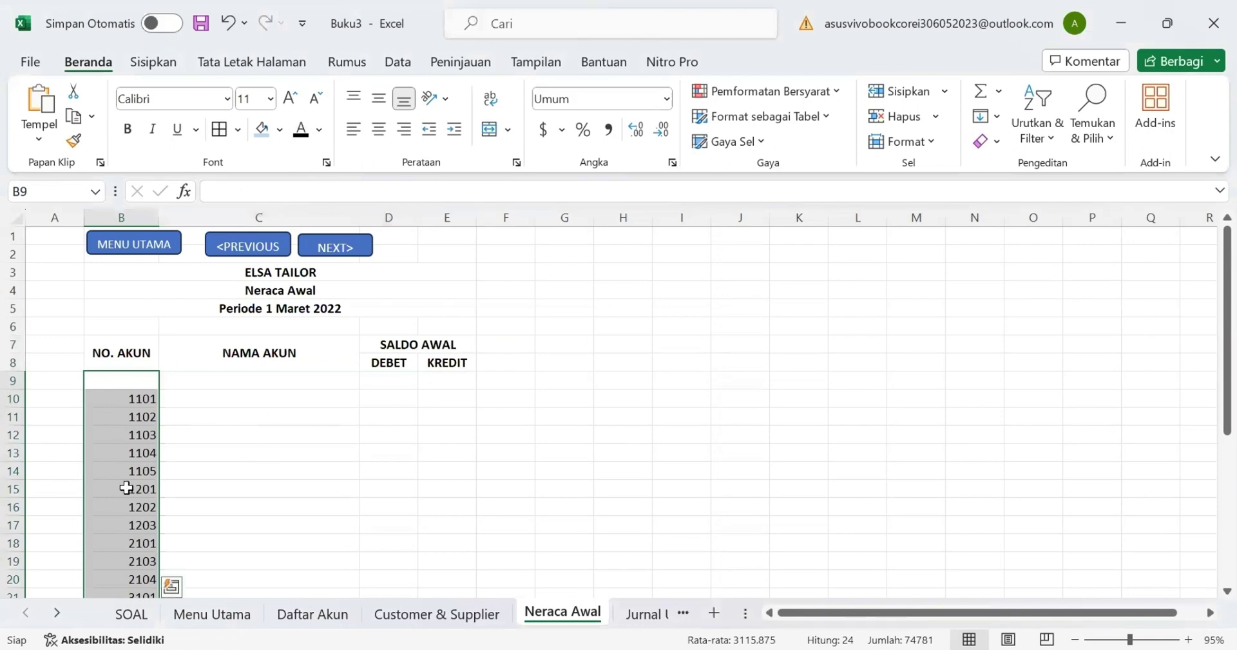
pyautogui.moveTo(241, 392); pyautogui.dragTo(260, 539)
pyautogui.hotkey('ctrl', 'v')
pyautogui.scroll(5, 268, 421)
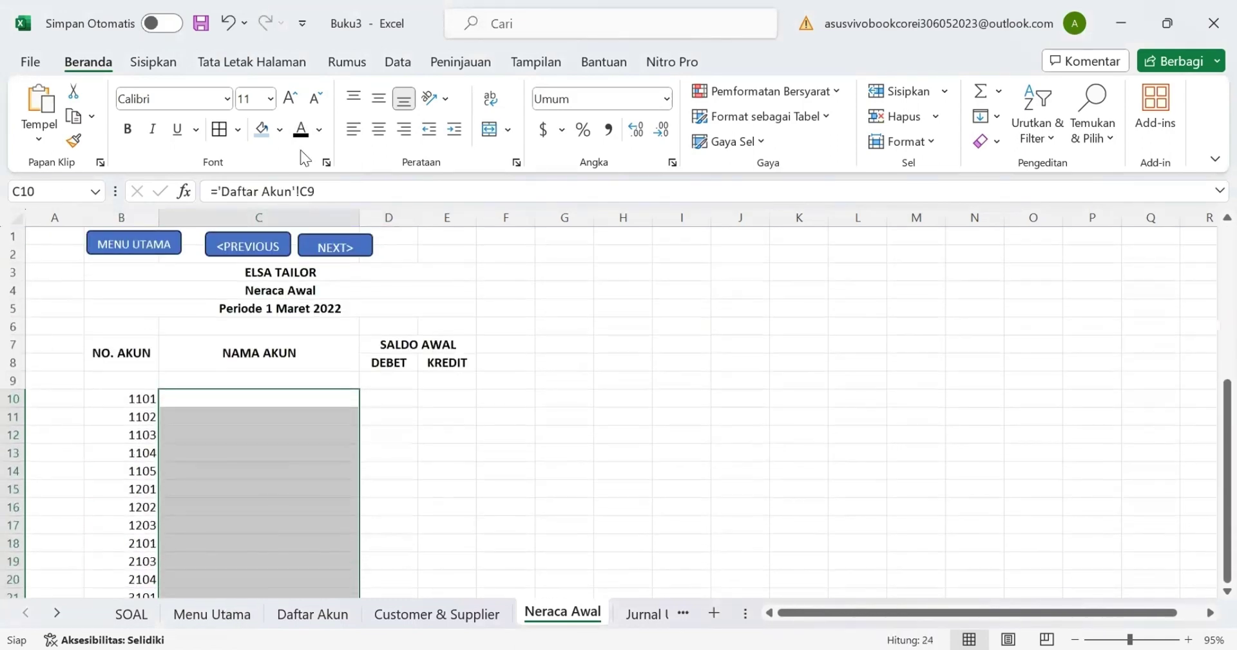
pyautogui.click(443, 452)
pyautogui.click(229, 400)
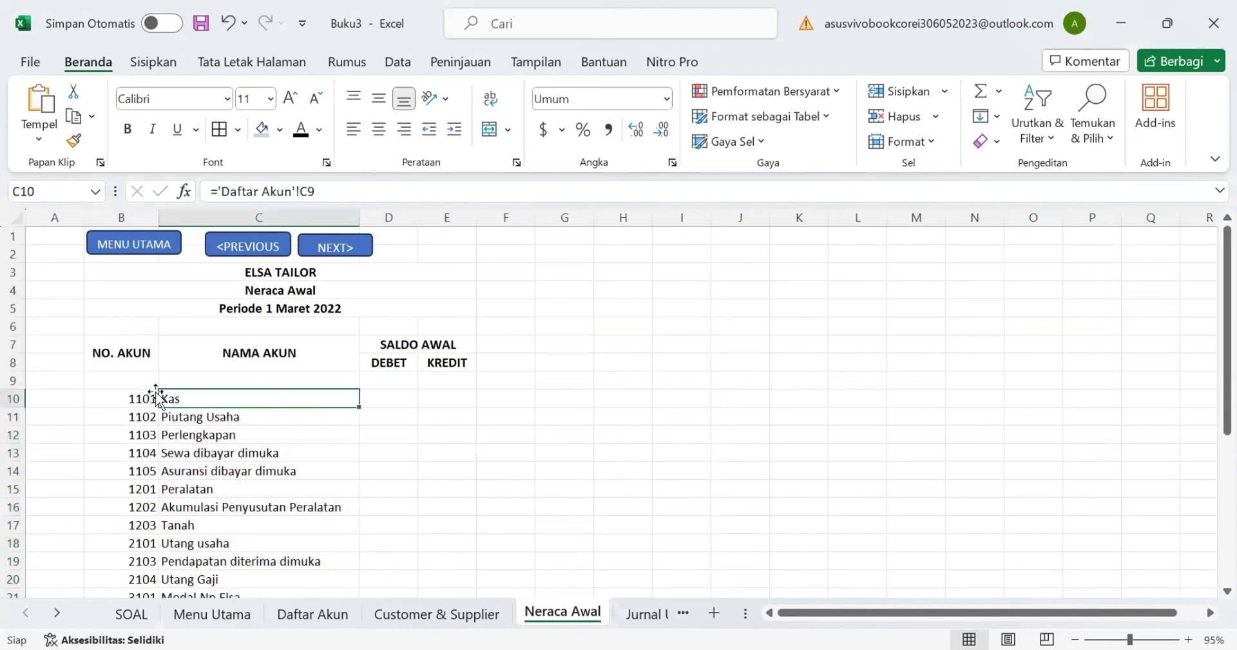
pyautogui.click(129, 400)
pyautogui.click(193, 398)
# Step: Make the text of the debit and credit amounts D10:E33 and the TOTAL row black
pyautogui.moveTo(382, 394); pyautogui.dragTo(434, 602)
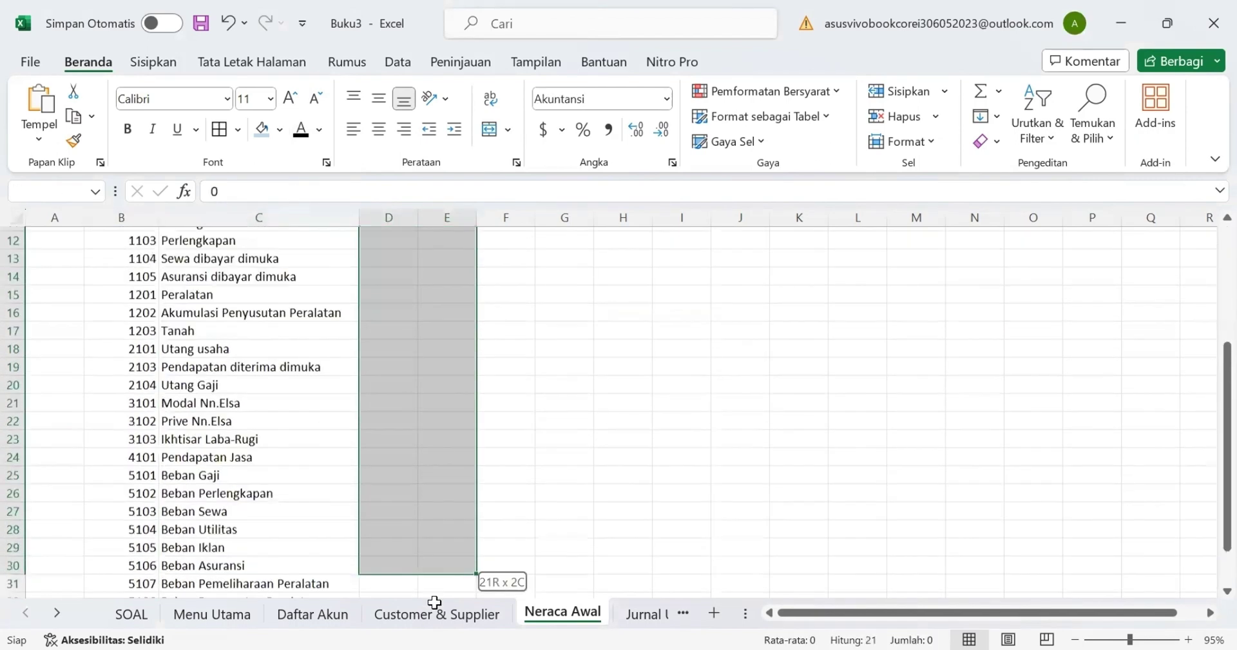
pyautogui.moveTo(446, 542); pyautogui.dragTo(446, 545)
pyautogui.scroll(1, 299, 420)
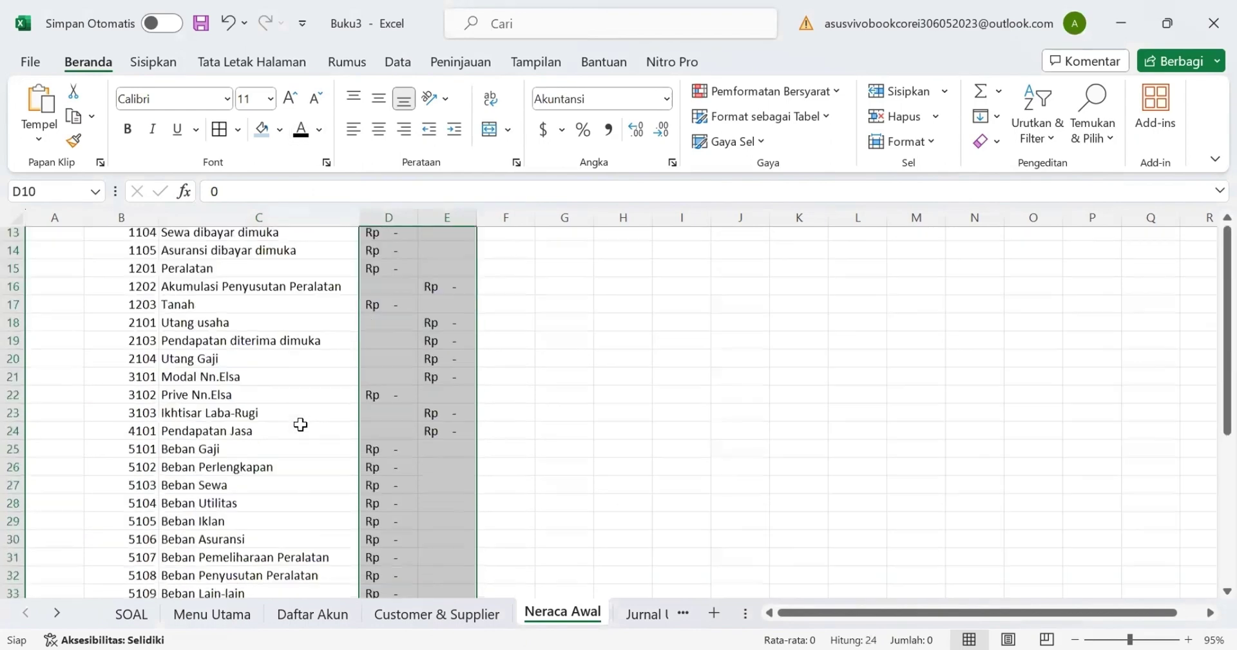
pyautogui.scroll(-3, 152, 442)
pyautogui.moveTo(152, 451); pyautogui.dragTo(451, 470)
pyautogui.click(300, 129)
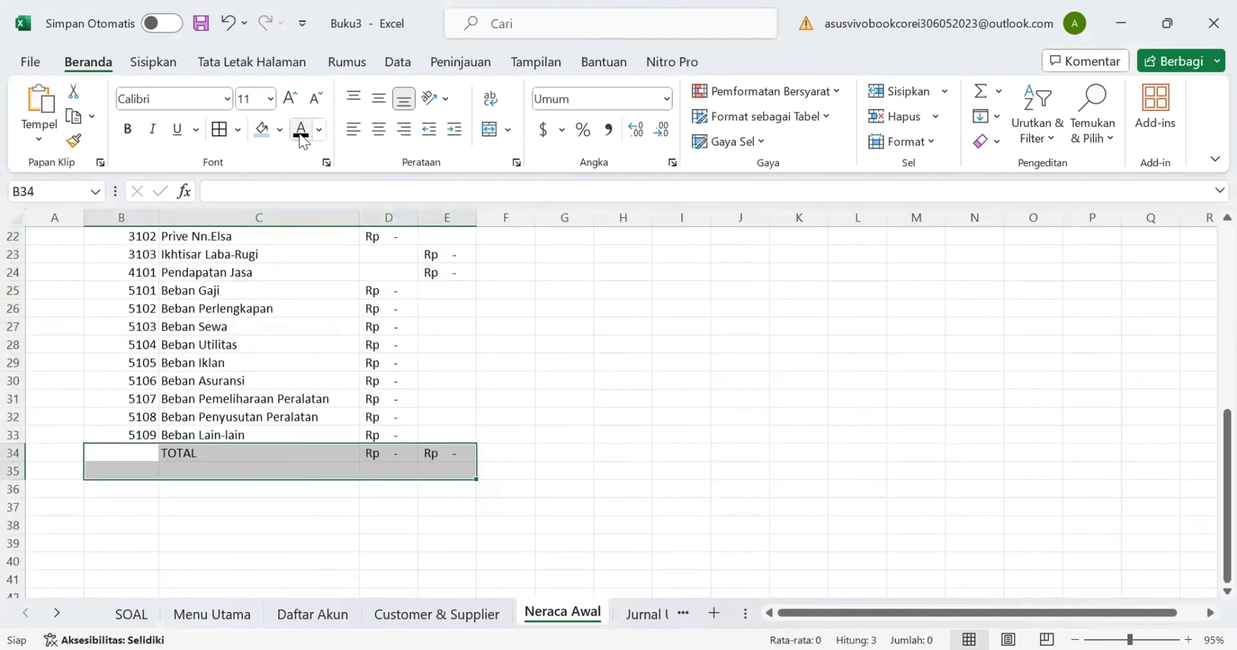
pyautogui.click(545, 485)
# Step: Colour the text of the title rows 3 to 5 on the Neraca Awal sheet dark blue
pyautogui.scroll(6, 544, 483)
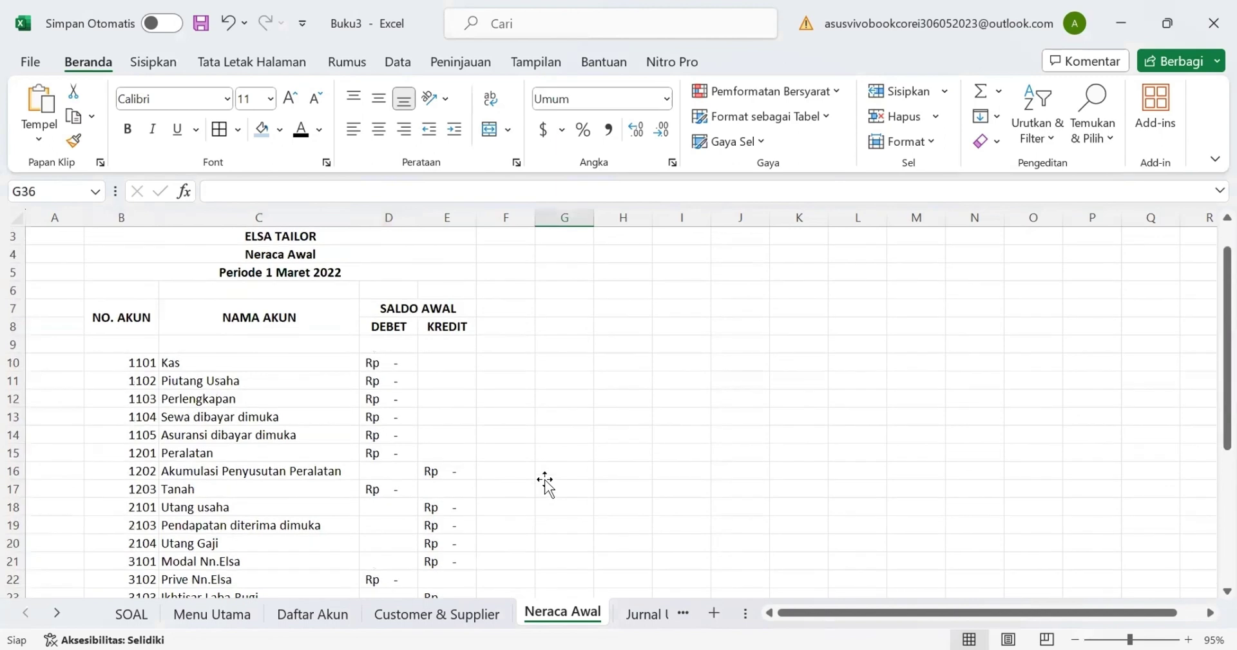
pyautogui.scroll(1, 329, 319)
pyautogui.moveTo(299, 272); pyautogui.dragTo(299, 302)
pyautogui.click(318, 131)
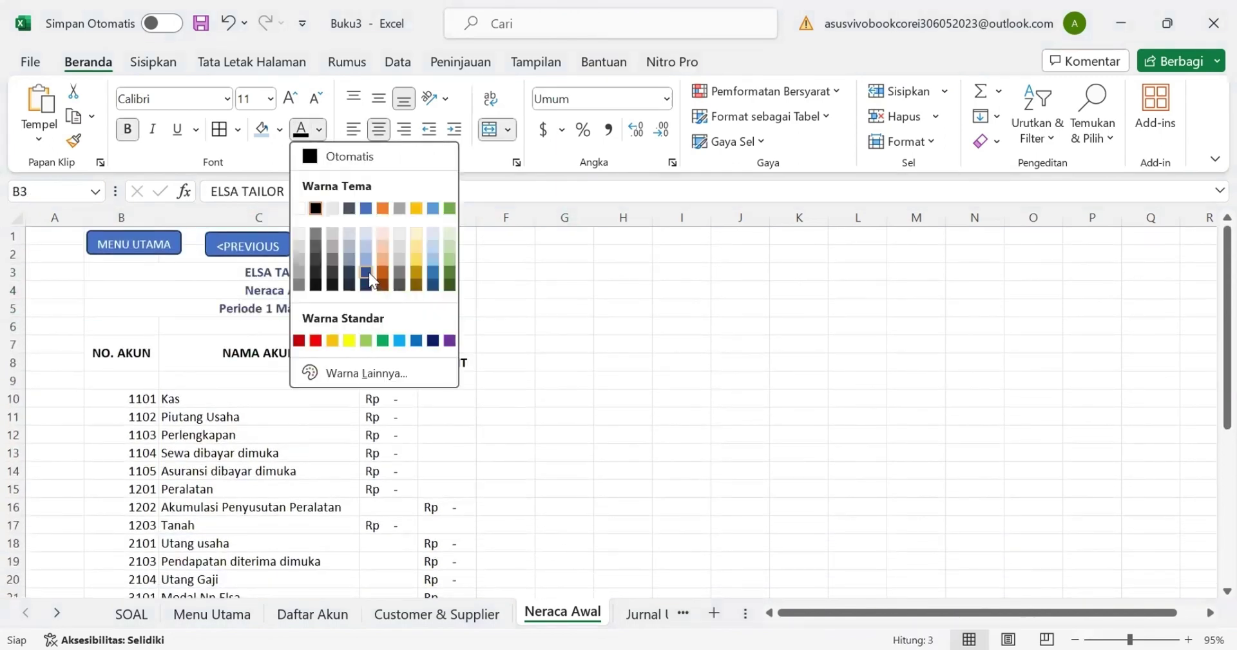
pyautogui.click(369, 272)
# Step: Fill the table headings B7:E8 and the TOTAL row B34:E34 with light blue
pyautogui.moveTo(123, 354); pyautogui.dragTo(446, 363)
pyautogui.click(262, 130)
pyautogui.scroll(-5, 354, 495)
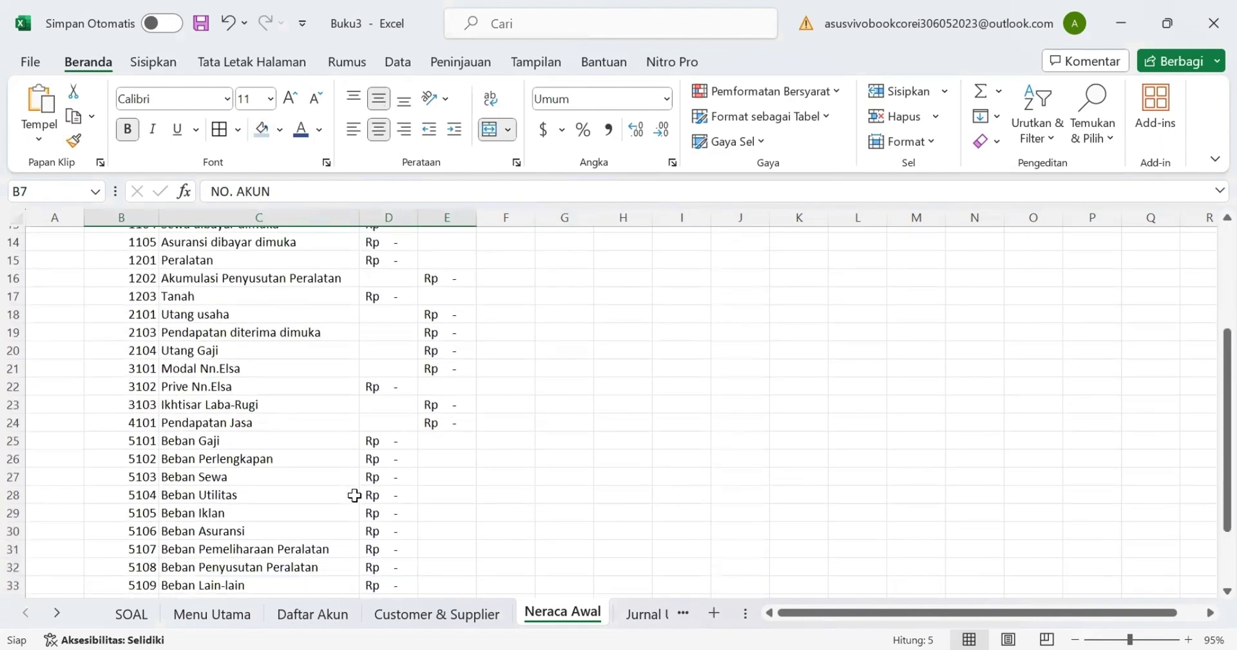
pyautogui.scroll(-2, 354, 495)
pyautogui.moveTo(123, 487); pyautogui.dragTo(451, 487)
pyautogui.click(262, 131)
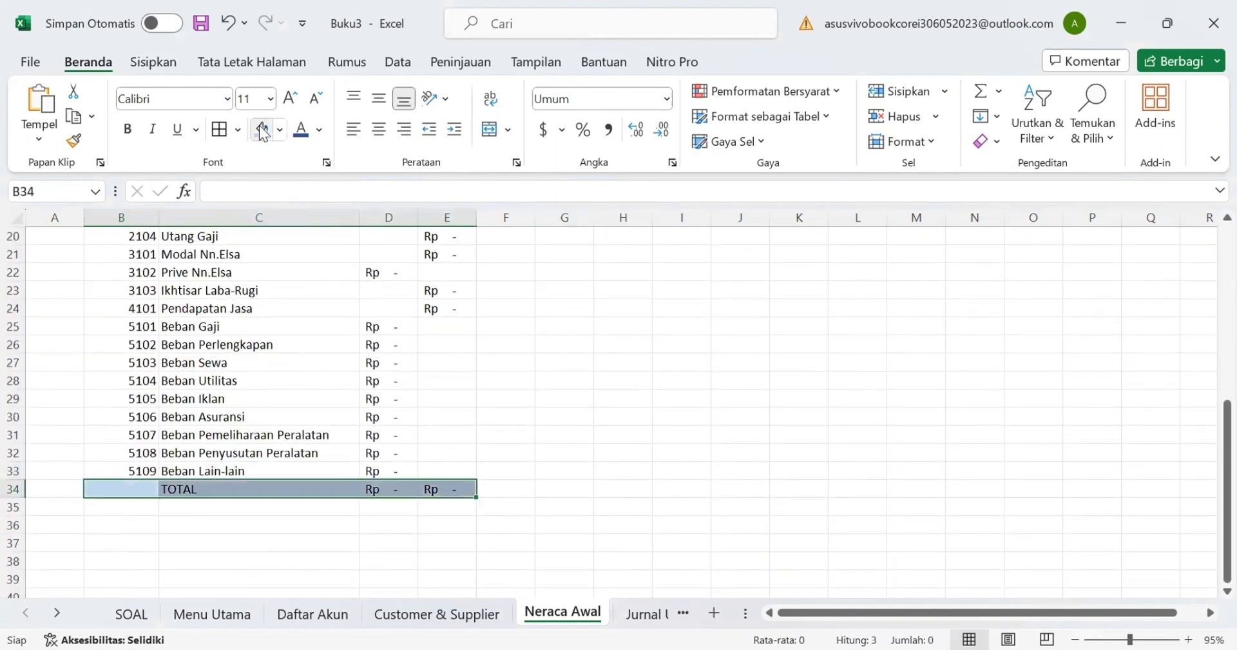
pyautogui.click(492, 357)
pyautogui.scroll(1, 492, 357)
pyautogui.scroll(5, 492, 357)
pyautogui.scroll(-7, 492, 357)
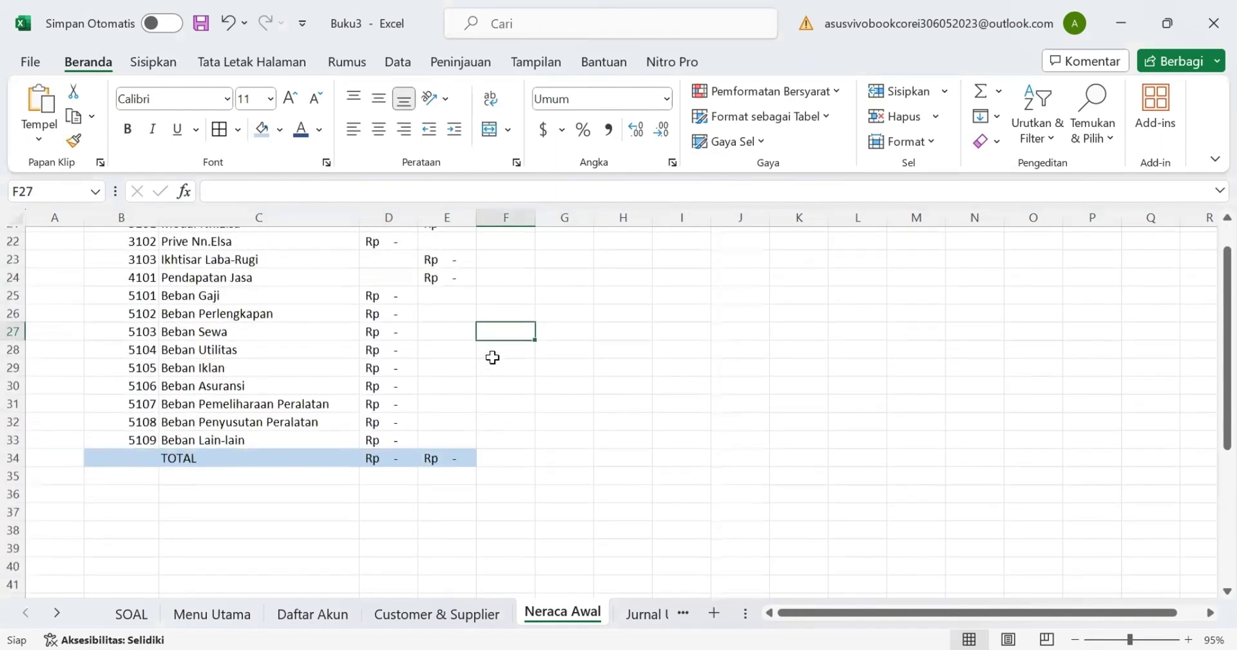
pyautogui.scroll(7, 411, 451)
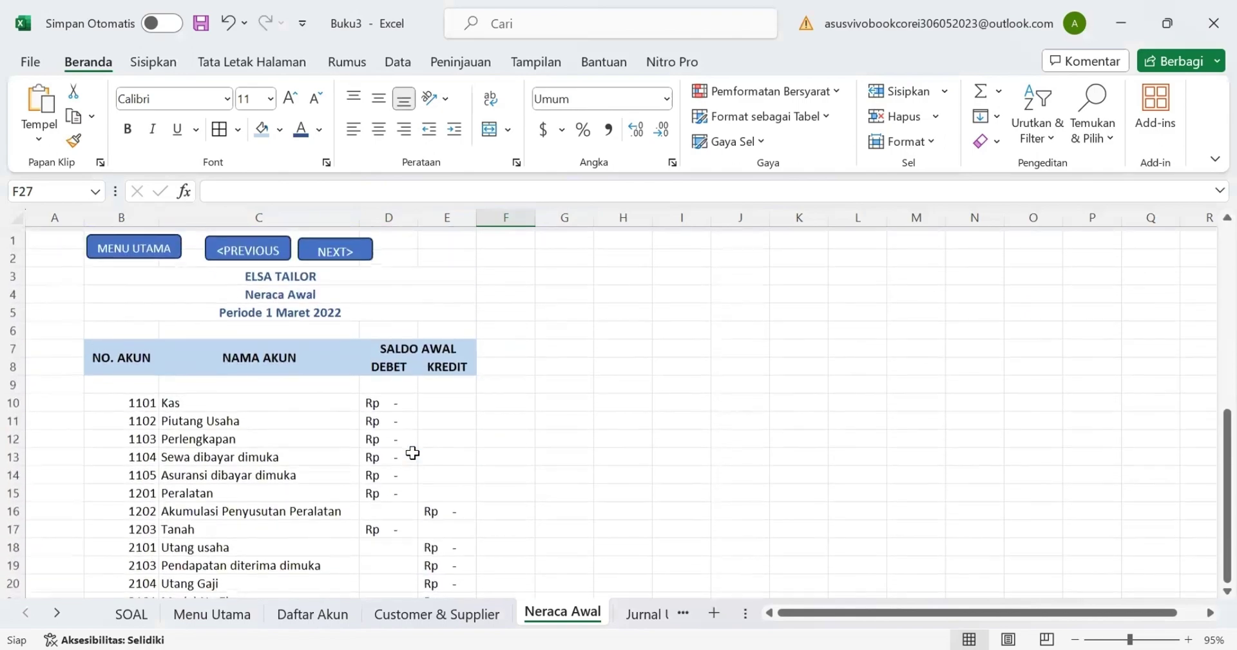
pyautogui.scroll(-1, 412, 452)
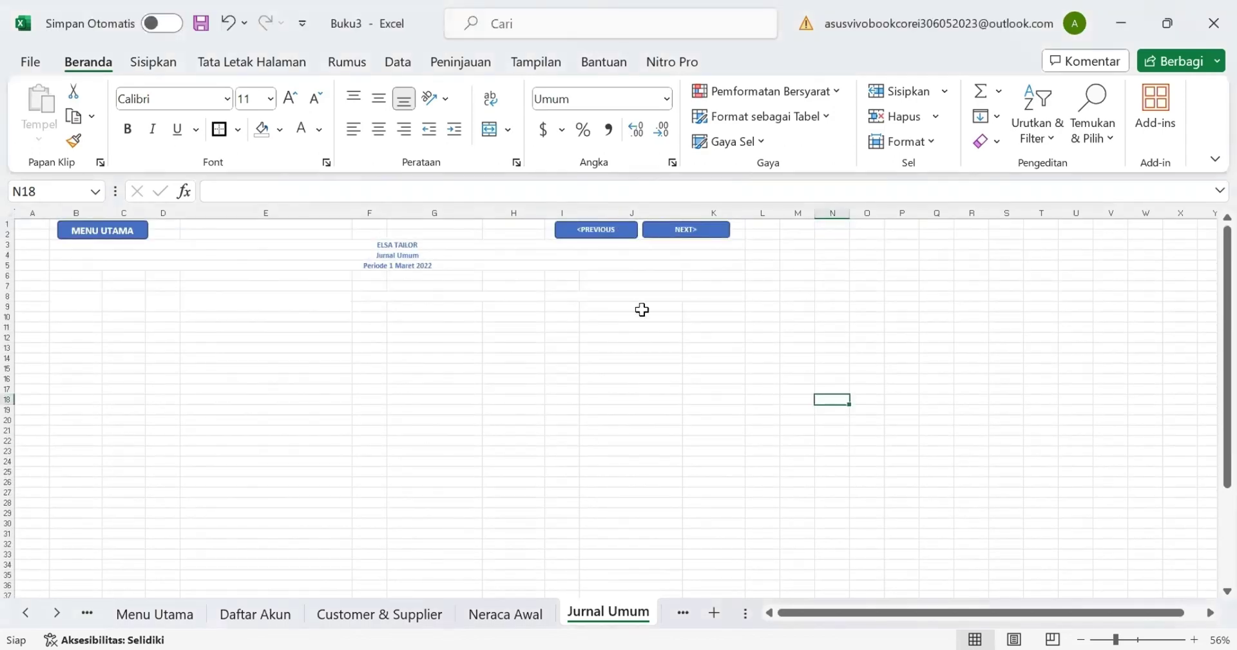
# Step: Make the text of the table headings B8:K9 on the Jurnal Umum sheet black
pyautogui.click(412, 267)
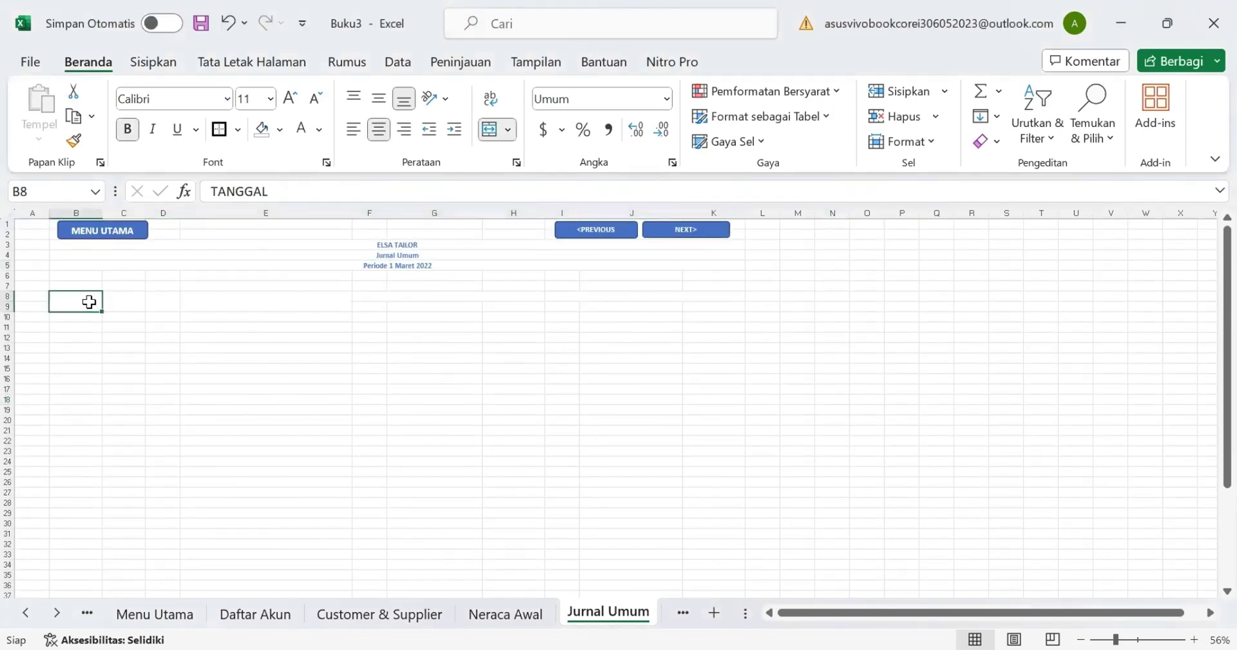
pyautogui.moveTo(91, 298); pyautogui.dragTo(572, 309)
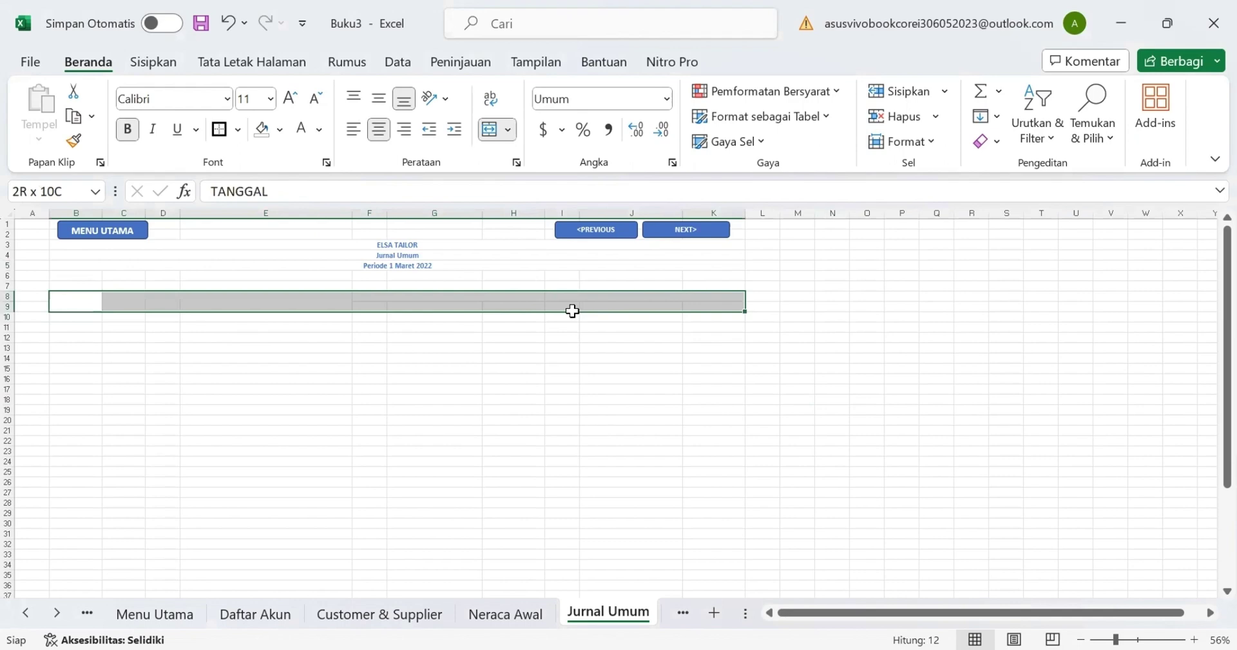
pyautogui.click(320, 130)
pyautogui.click(316, 205)
# Step: Make the dates in B11:B40 and the voucher numbers in C11:C40 black
pyautogui.moveTo(77, 332); pyautogui.dragTo(82, 579)
pyautogui.click(301, 130)
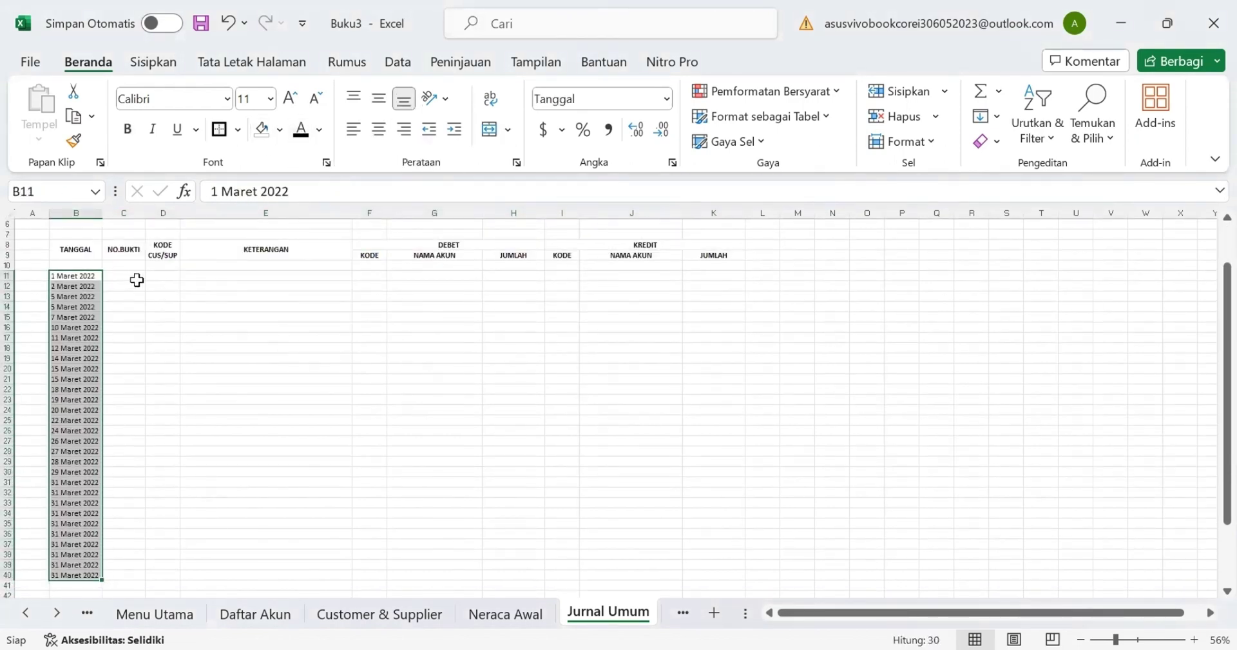
pyautogui.click(86, 263)
pyautogui.moveTo(122, 277); pyautogui.dragTo(122, 533)
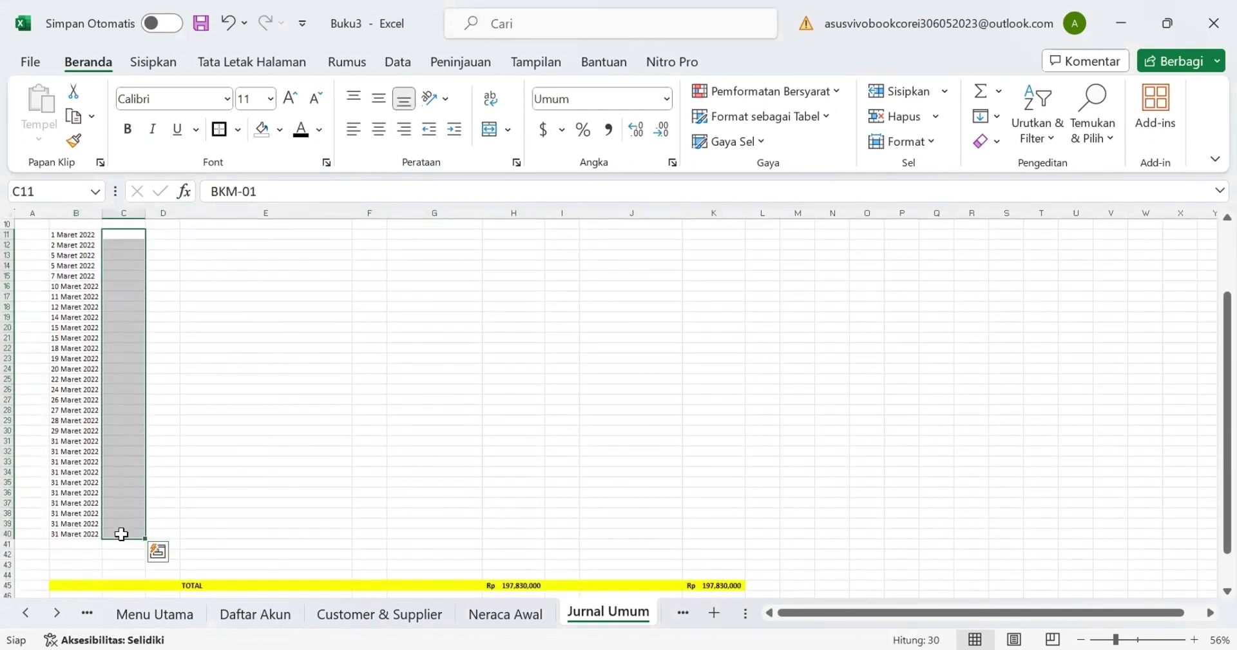
pyautogui.click(300, 130)
# Step: Review the list validation settings of the customer/supplier code cell D11 and keep them as they are
pyautogui.scroll(2, 210, 301)
pyautogui.click(163, 296)
pyautogui.click(398, 62)
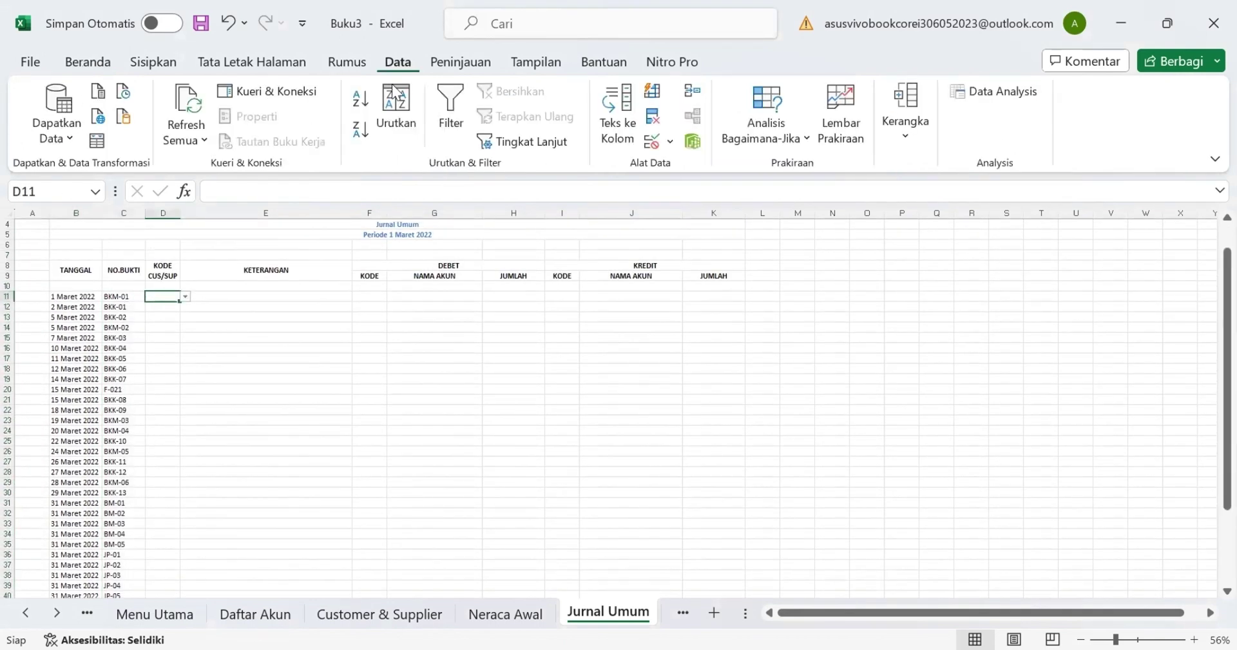
pyautogui.click(670, 140)
pyautogui.press('v')
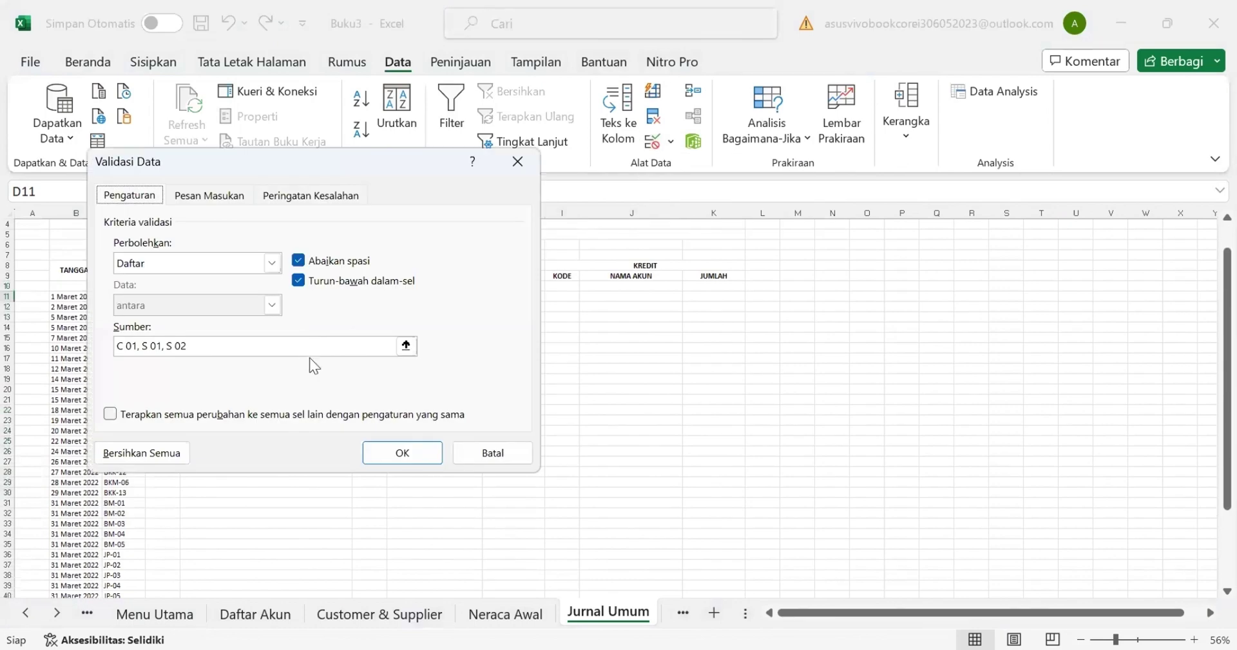
pyautogui.click(400, 451)
# Step: Make the customer/supplier codes in D11:D40 and the transaction descriptions in E11:E40 black
pyautogui.moveTo(163, 297); pyautogui.dragTo(167, 583)
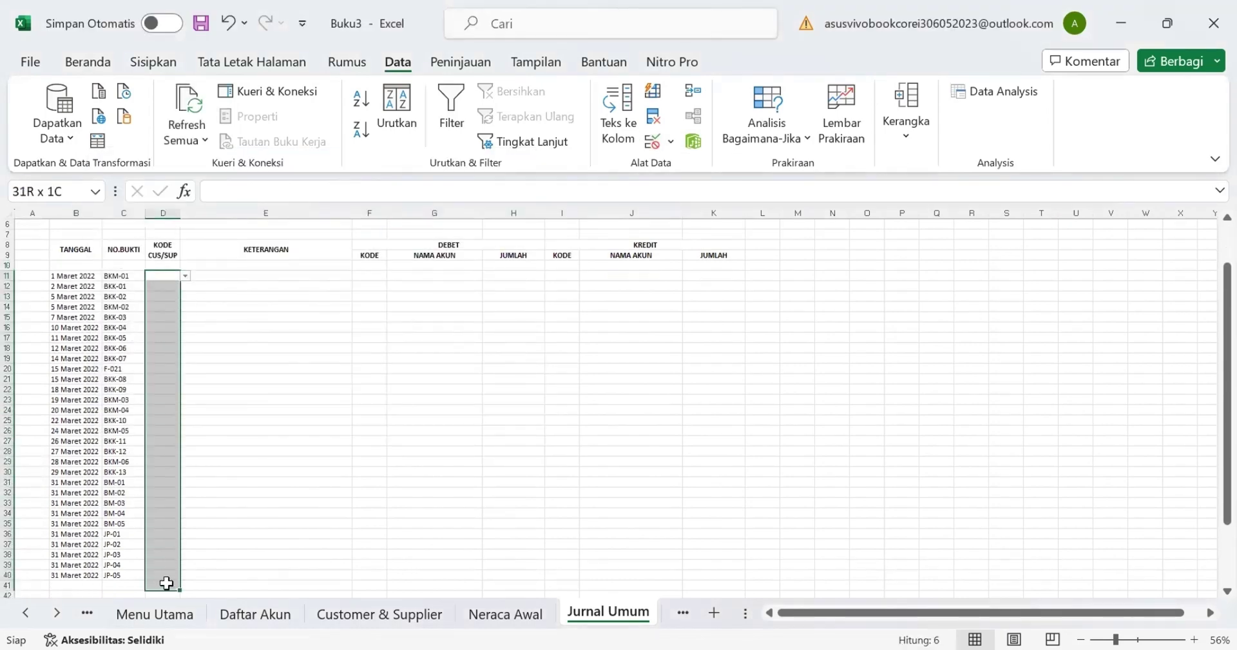
pyautogui.click(88, 61)
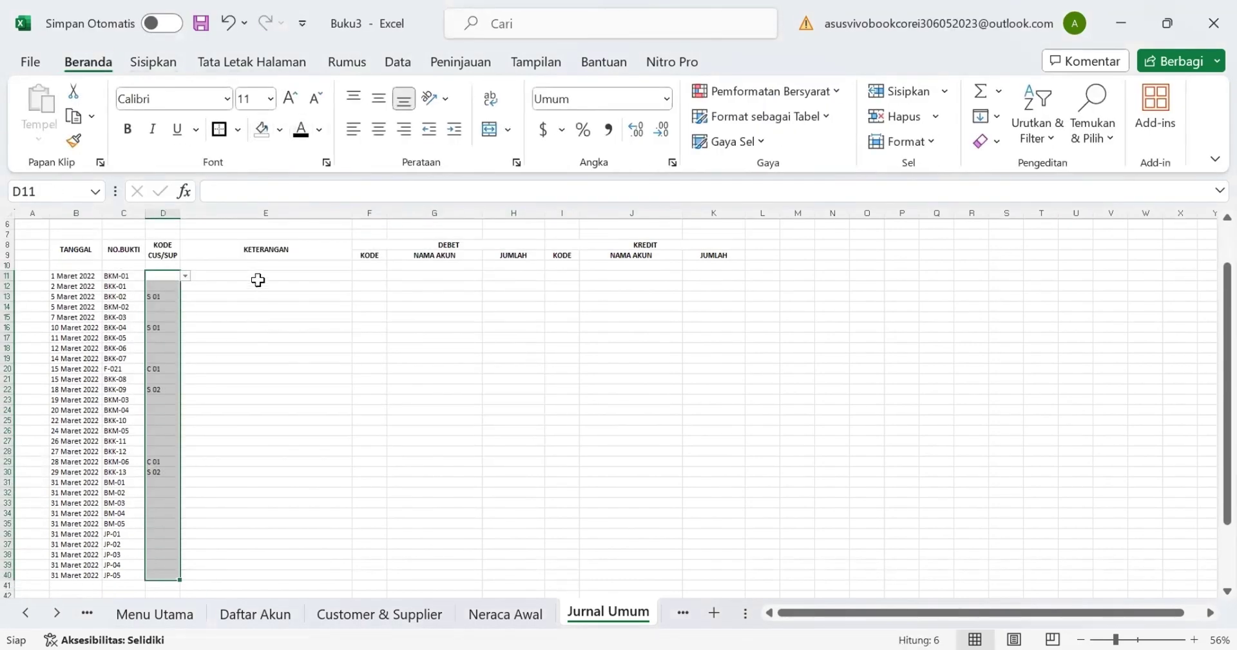
pyautogui.moveTo(258, 280); pyautogui.dragTo(249, 561)
pyautogui.hotkey('ctrl', 'v')
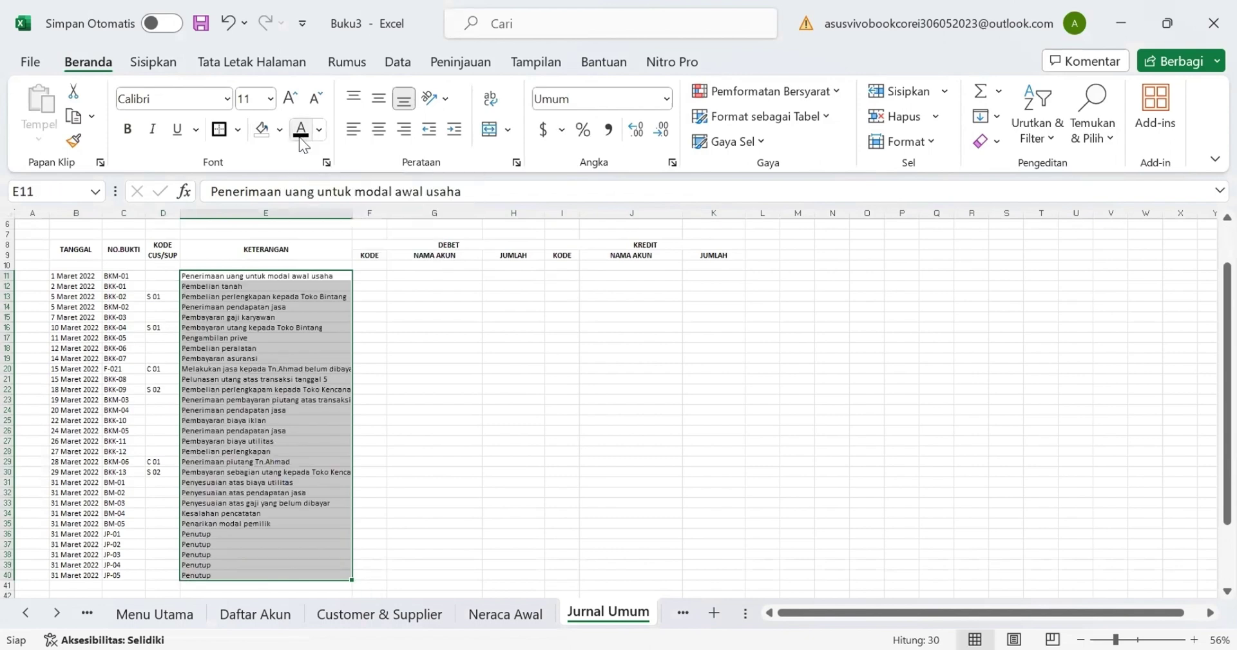
# Step: Widen the description column E so its texts fit, and make the debit account codes F11:F40 black
pyautogui.moveTo(354, 219); pyautogui.dragTo(406, 207)
pyautogui.moveTo(421, 275); pyautogui.dragTo(420, 500)
pyautogui.scroll(1, 420, 501)
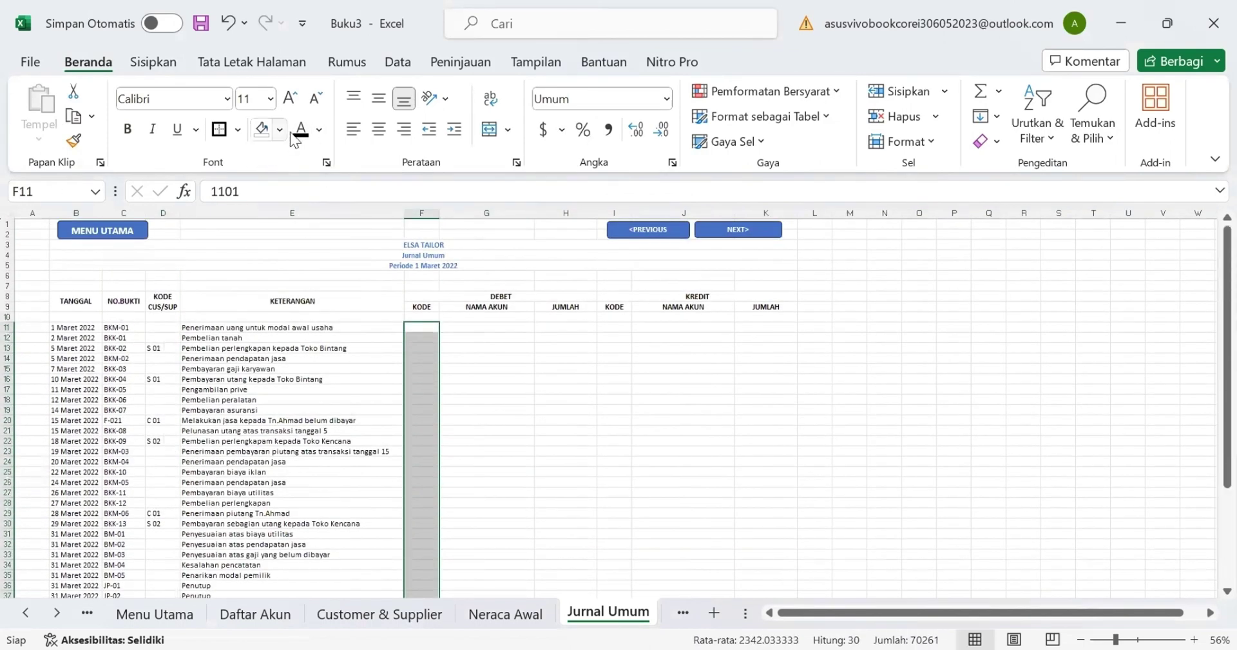
# Step: Make the debit account name in G11 black and fill it down to G40, and make the debit amounts H11:H40 black
pyautogui.click(478, 327)
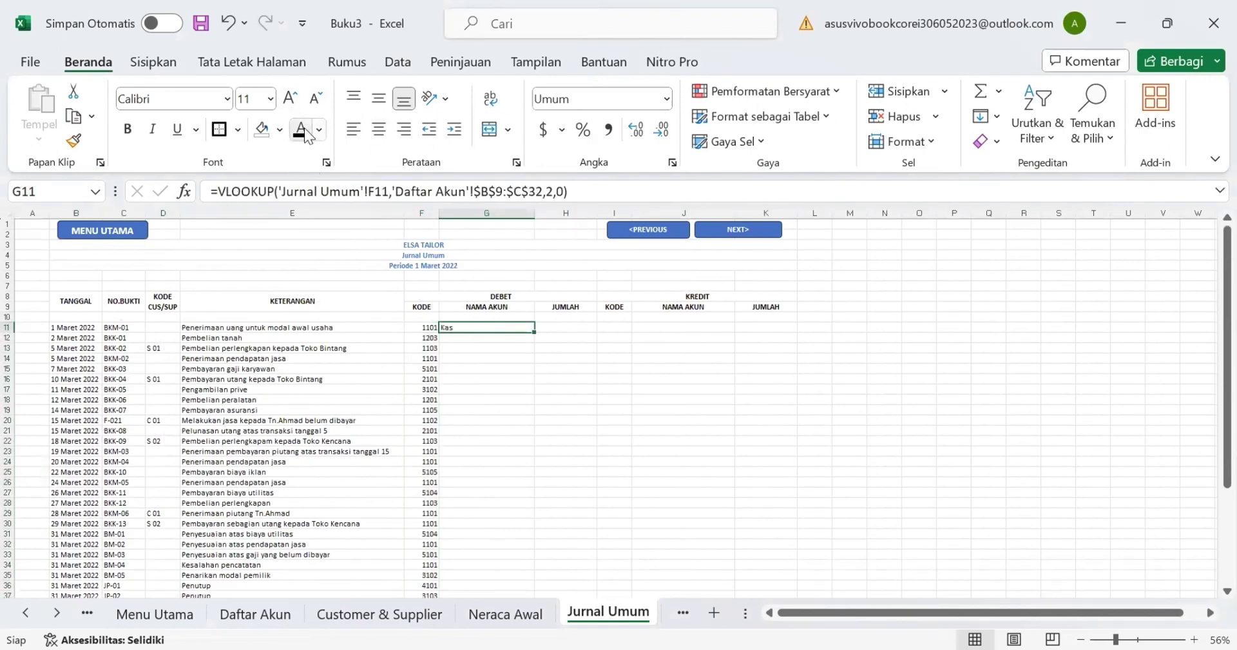
pyautogui.moveTo(535, 331); pyautogui.dragTo(511, 578)
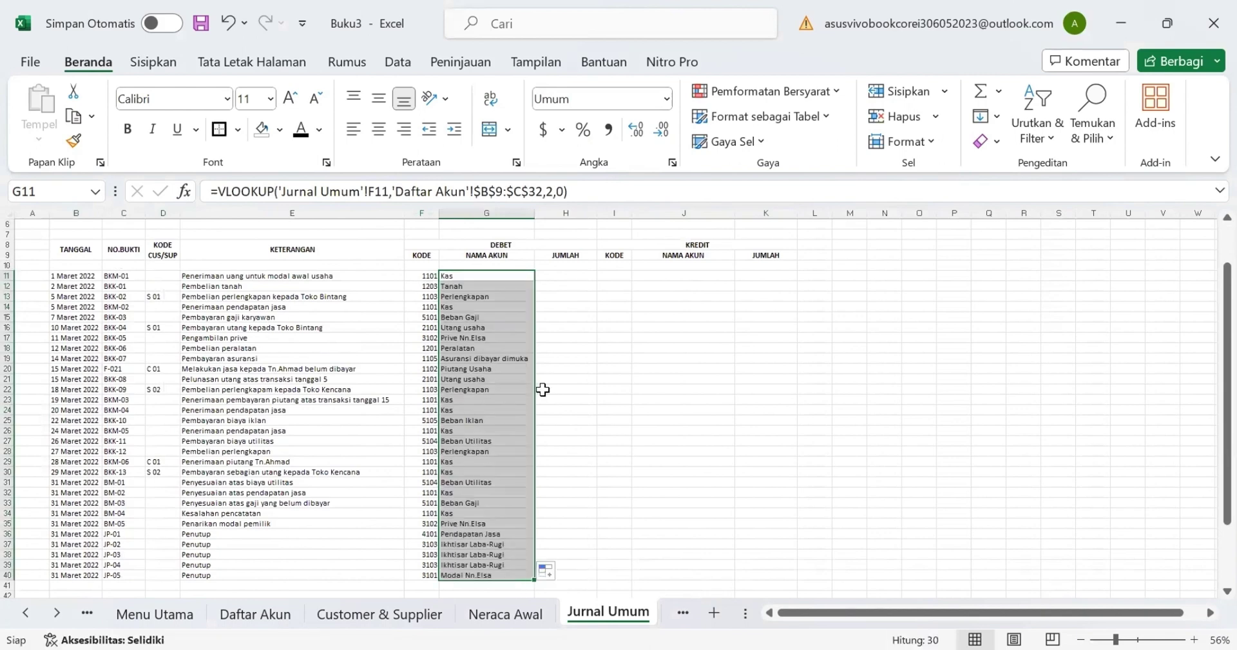
pyautogui.moveTo(571, 276); pyautogui.dragTo(562, 576)
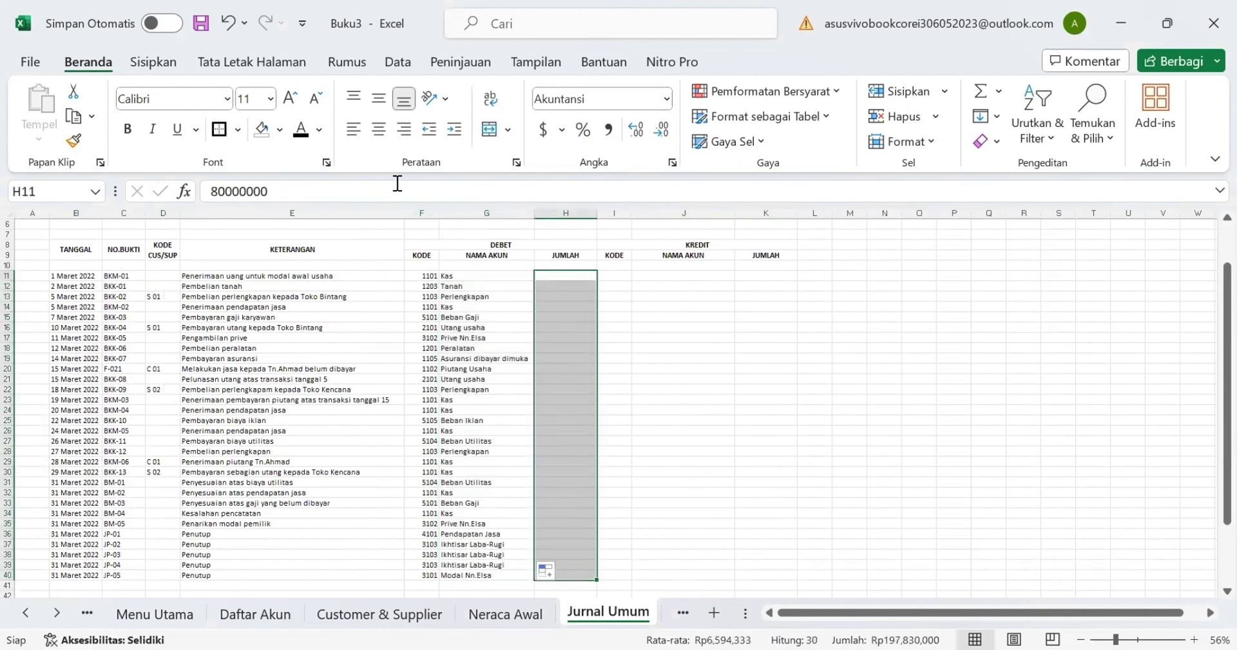
pyautogui.click(301, 130)
# Step: Make the credit account codes I11:I40 black, and the account name in J11 black, filling it down to J40
pyautogui.click(616, 277)
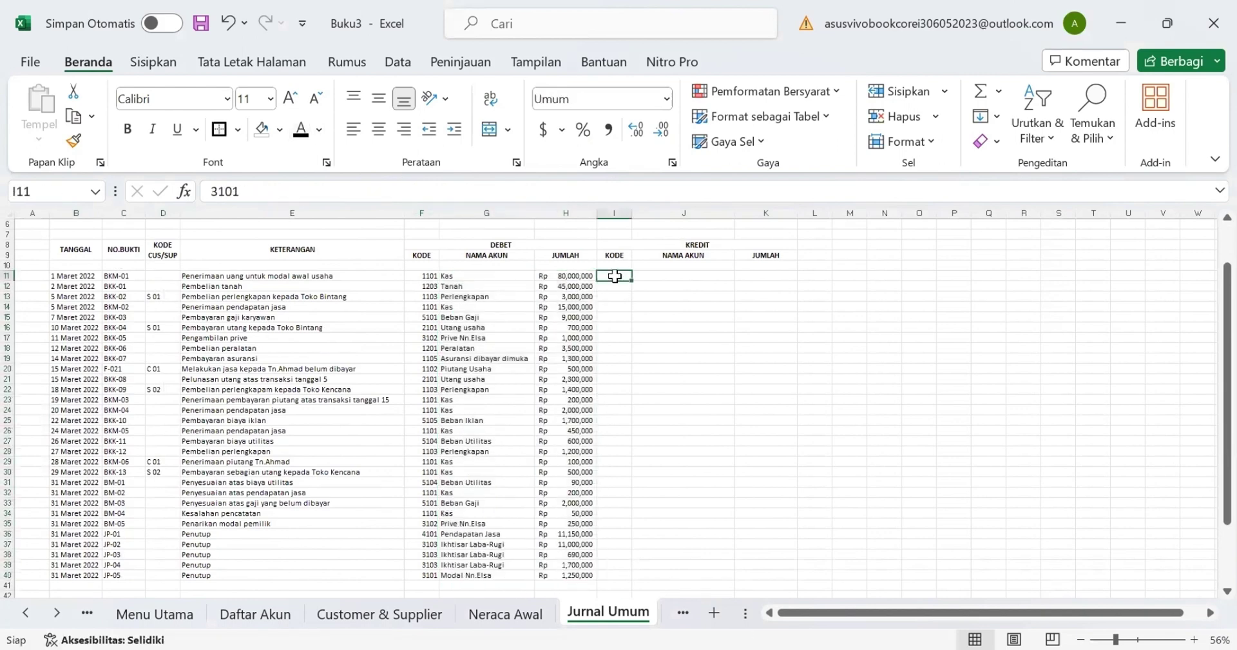
pyautogui.moveTo(614, 276); pyautogui.dragTo(617, 576)
pyautogui.click(301, 130)
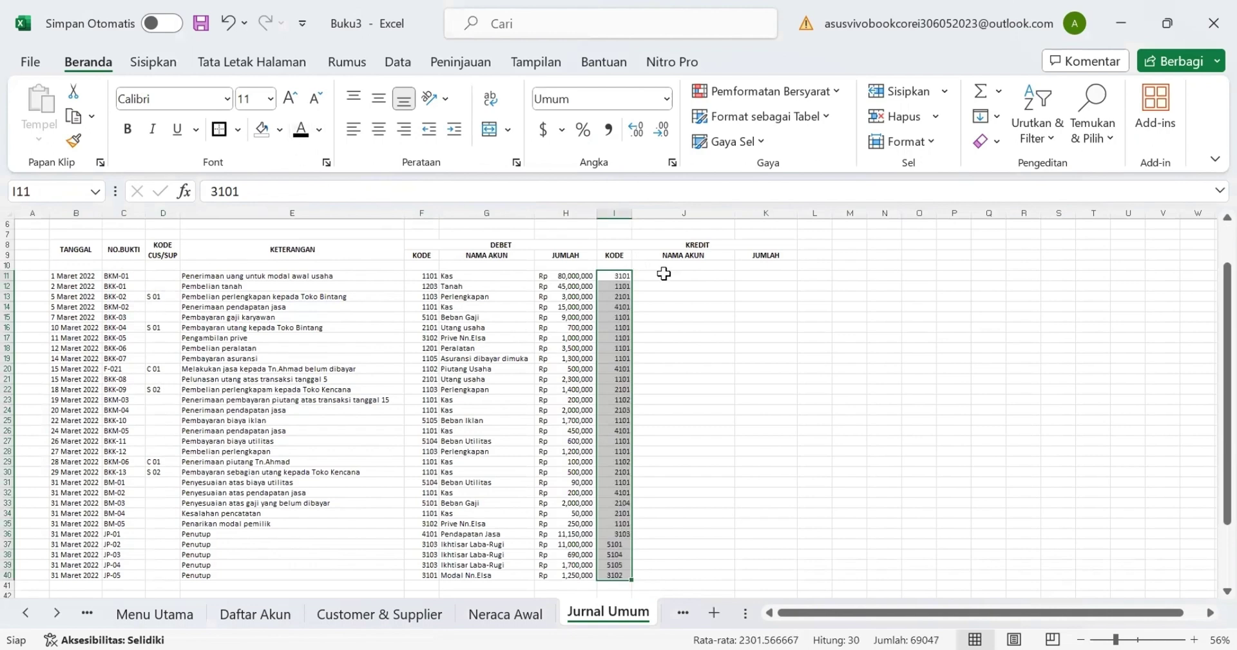
pyautogui.moveTo(664, 273)
pyautogui.mouseDown()
pyautogui.moveTo(663, 406)
pyautogui.moveTo(664, 275)
pyautogui.mouseUp()
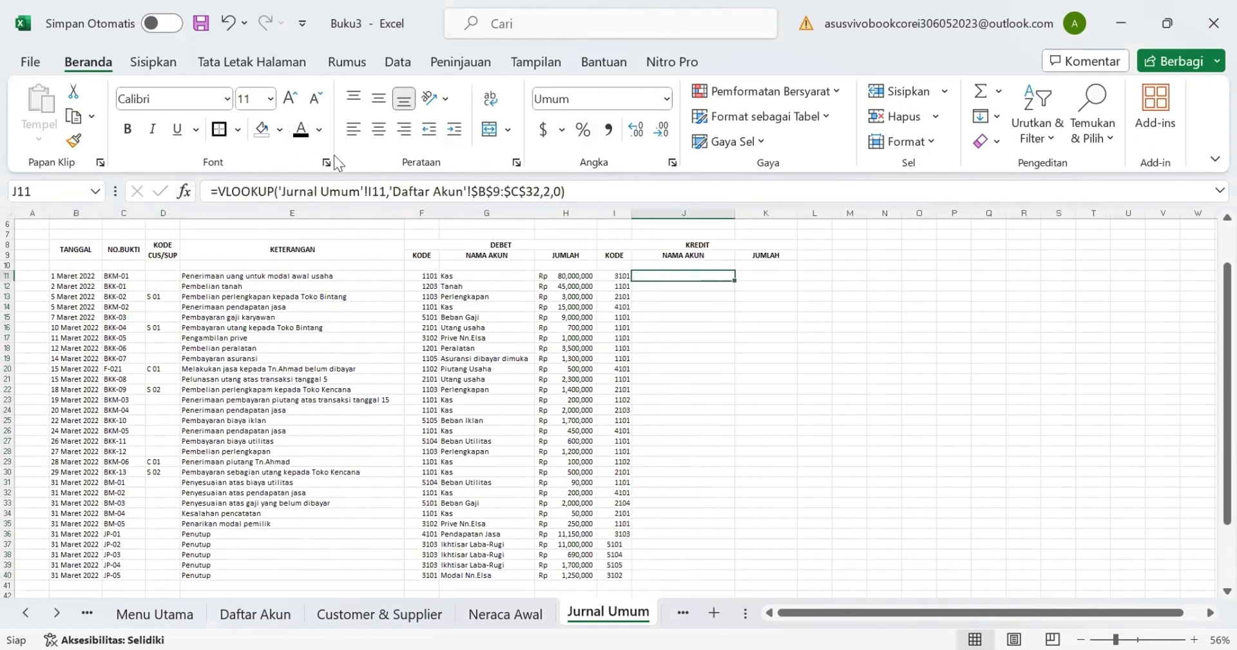
pyautogui.click(301, 129)
pyautogui.moveTo(734, 280); pyautogui.dragTo(704, 527)
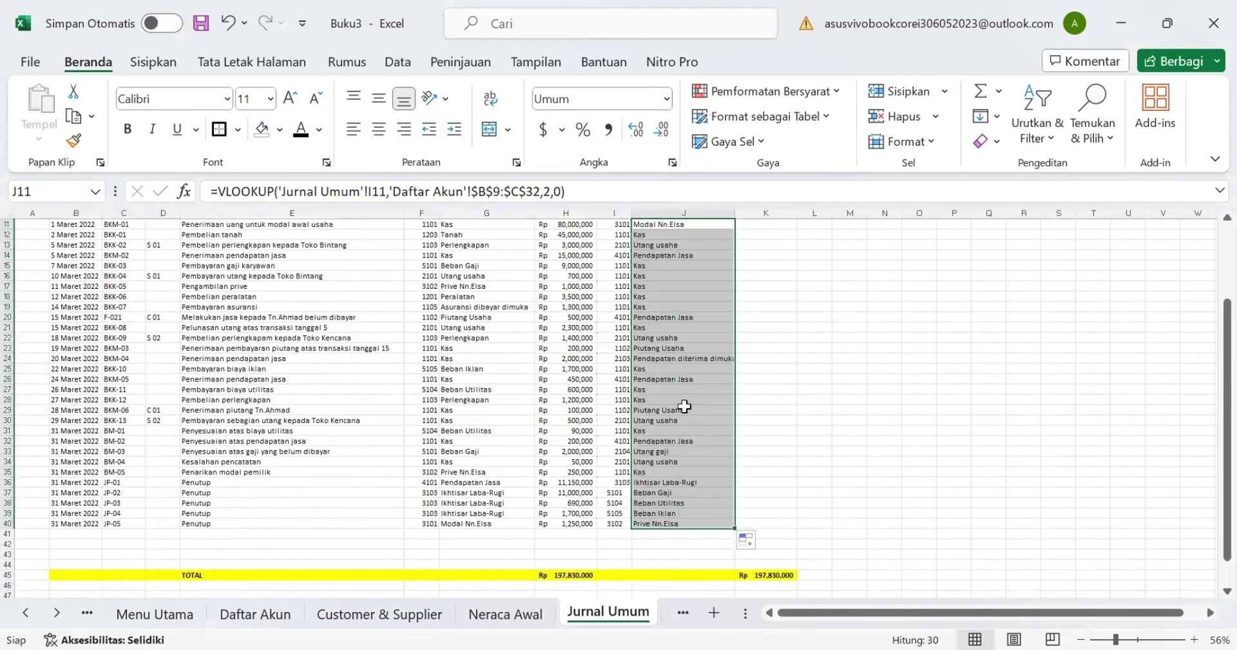
# Step: Make the credit amounts in column K black from row 11 to row 40
pyautogui.scroll(3, 684, 406)
pyautogui.click(761, 325)
pyautogui.click(301, 130)
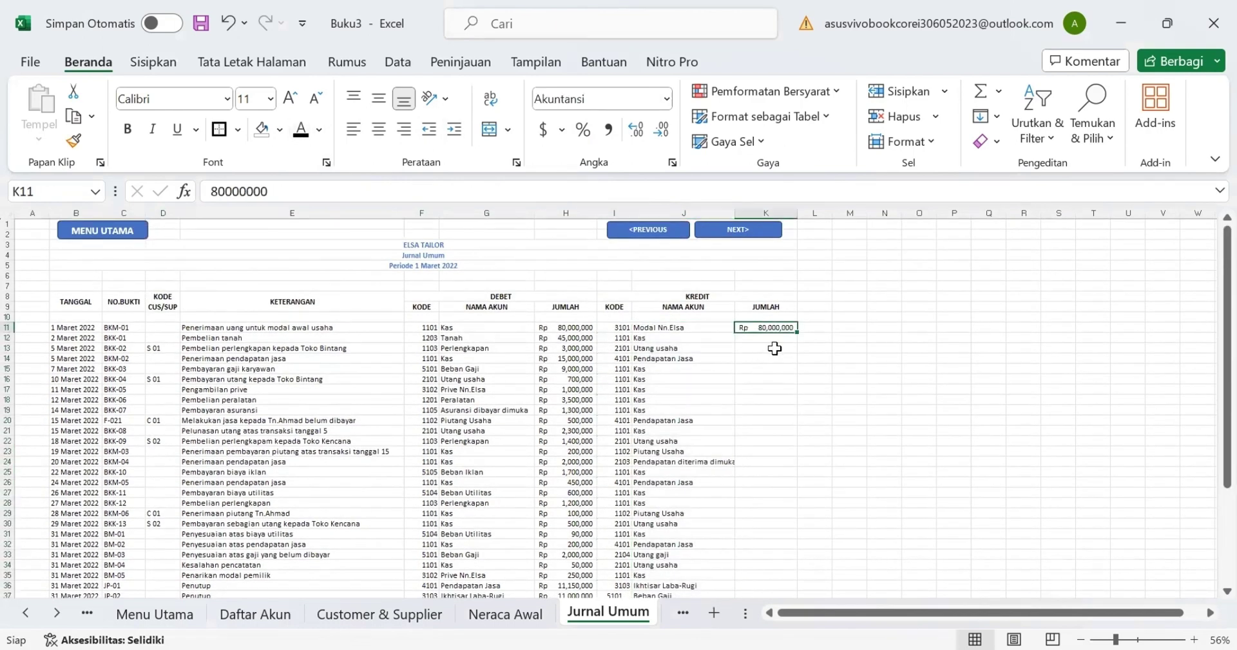
pyautogui.moveTo(779, 334); pyautogui.dragTo(767, 575)
pyautogui.click(301, 129)
pyautogui.click(920, 333)
# Step: Fill the table headings B8:K9 with the lighter theme blue
pyautogui.scroll(-4, 922, 332)
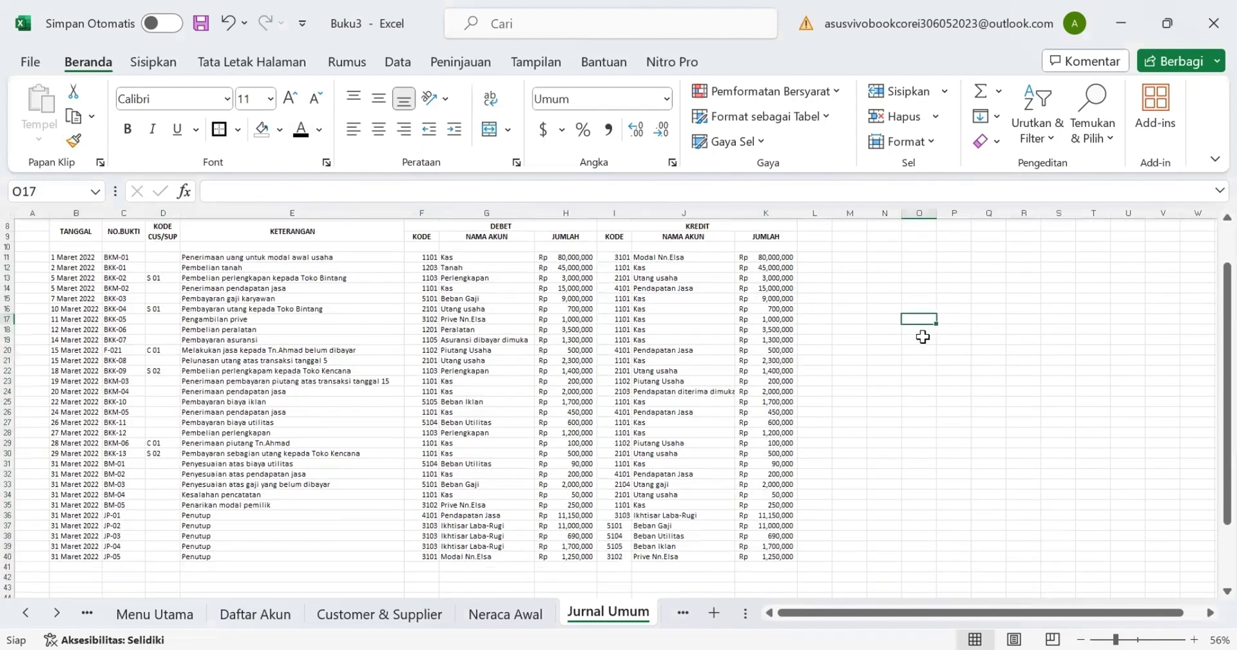
pyautogui.scroll(4, 923, 335)
pyautogui.scroll(2, 923, 336)
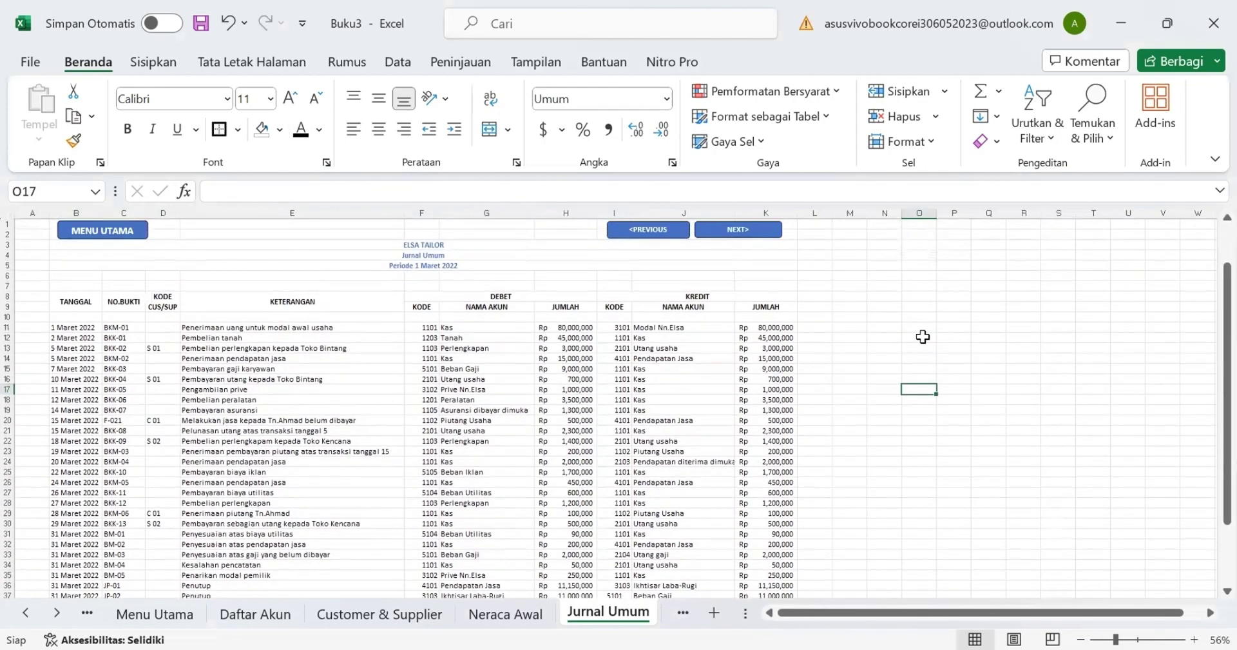
pyautogui.moveTo(88, 307); pyautogui.dragTo(767, 307)
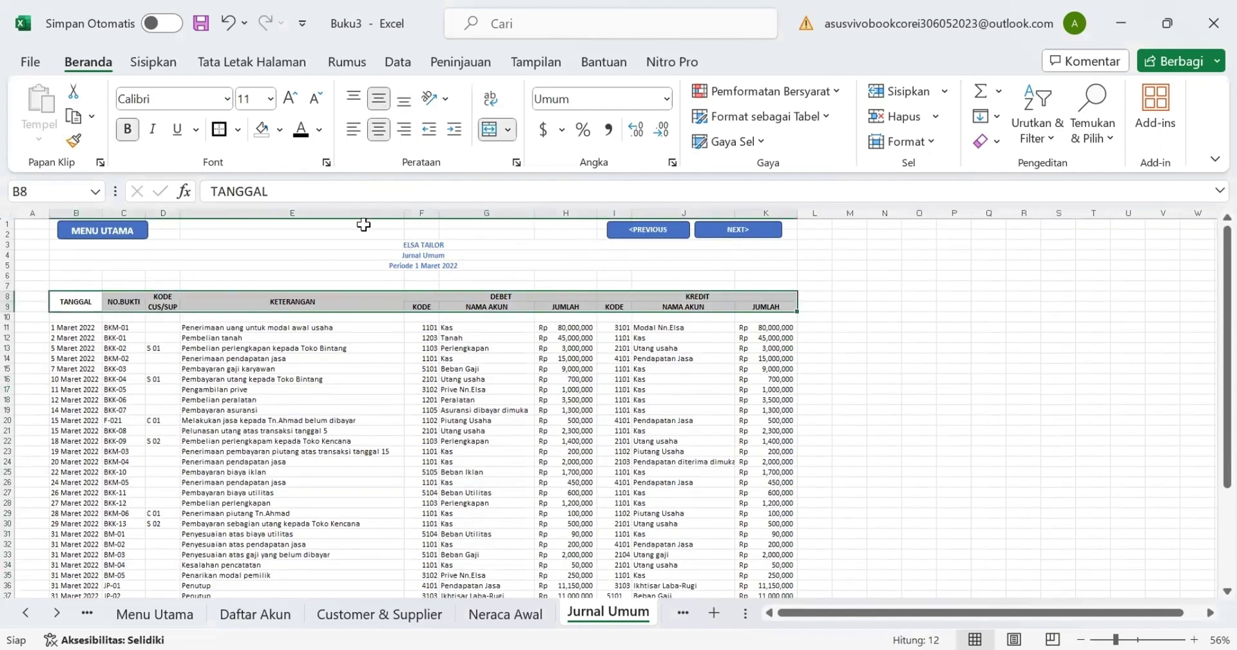
pyautogui.click(280, 129)
pyautogui.click(393, 178)
# Step: Fill the regular transaction rows B11:K30 with orange
pyautogui.moveTo(72, 327); pyautogui.dragTo(774, 524)
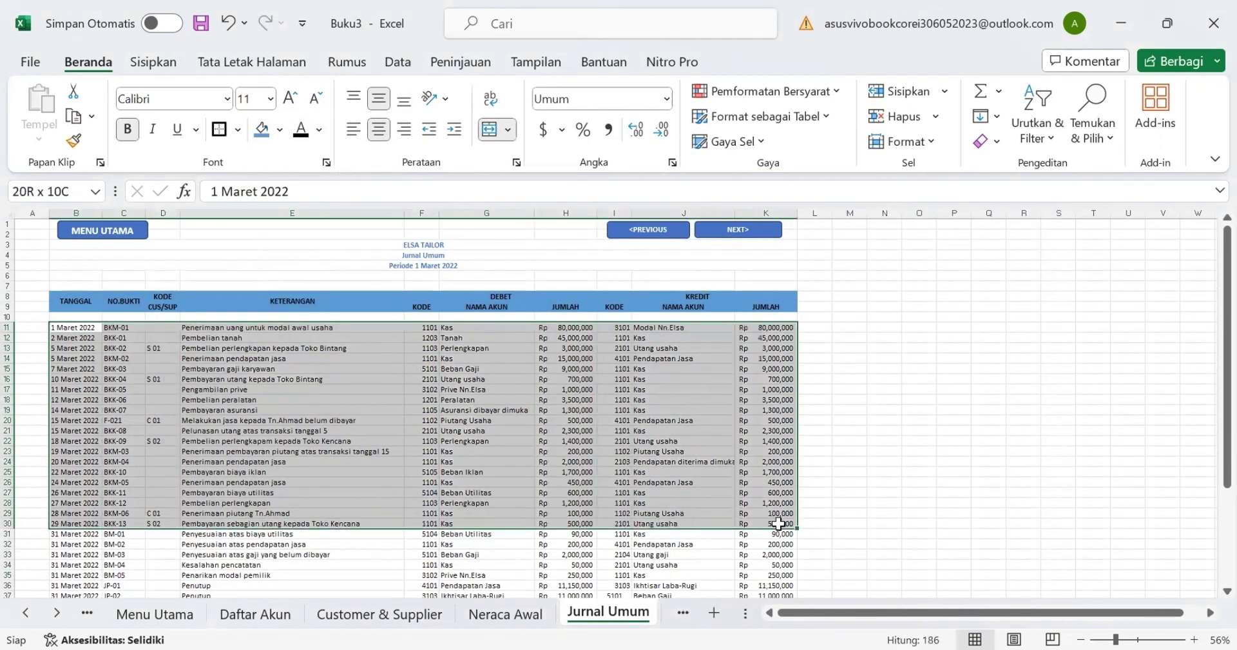
pyautogui.click(280, 129)
pyautogui.click(344, 178)
# Step: Fill the adjustment entries B31:K35, vouchers BM-01 to BM-05, with light green
pyautogui.scroll(-4, 67, 395)
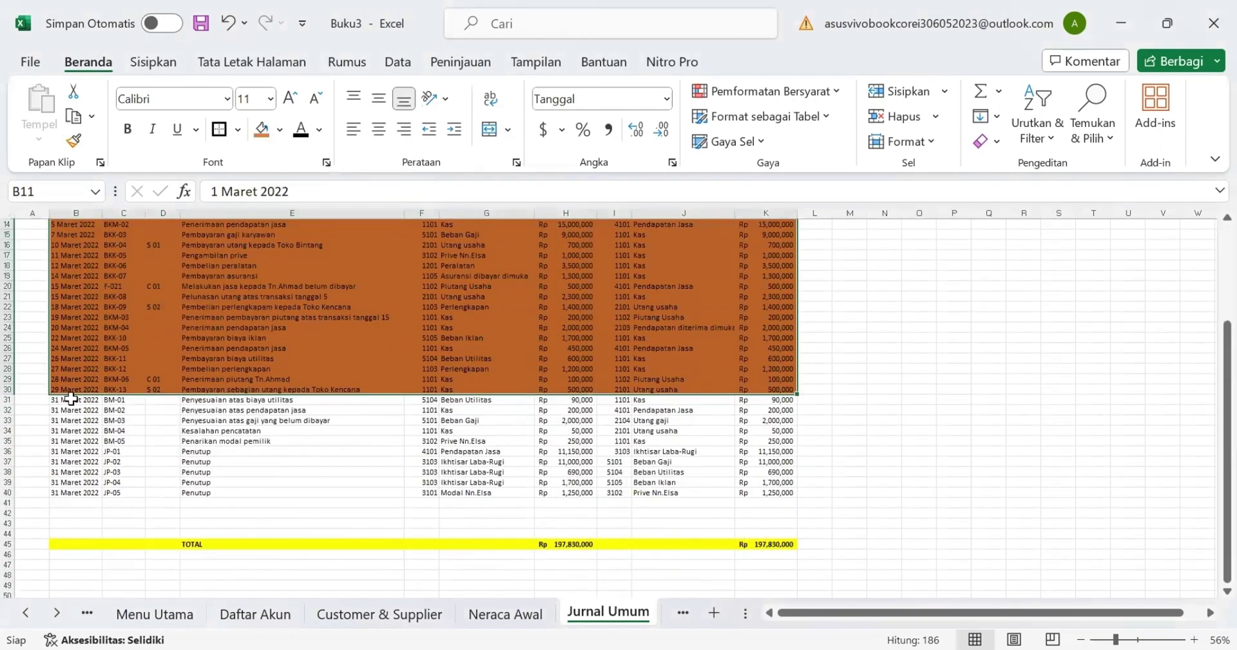
pyautogui.moveTo(66, 400); pyautogui.dragTo(773, 441)
pyautogui.click(279, 130)
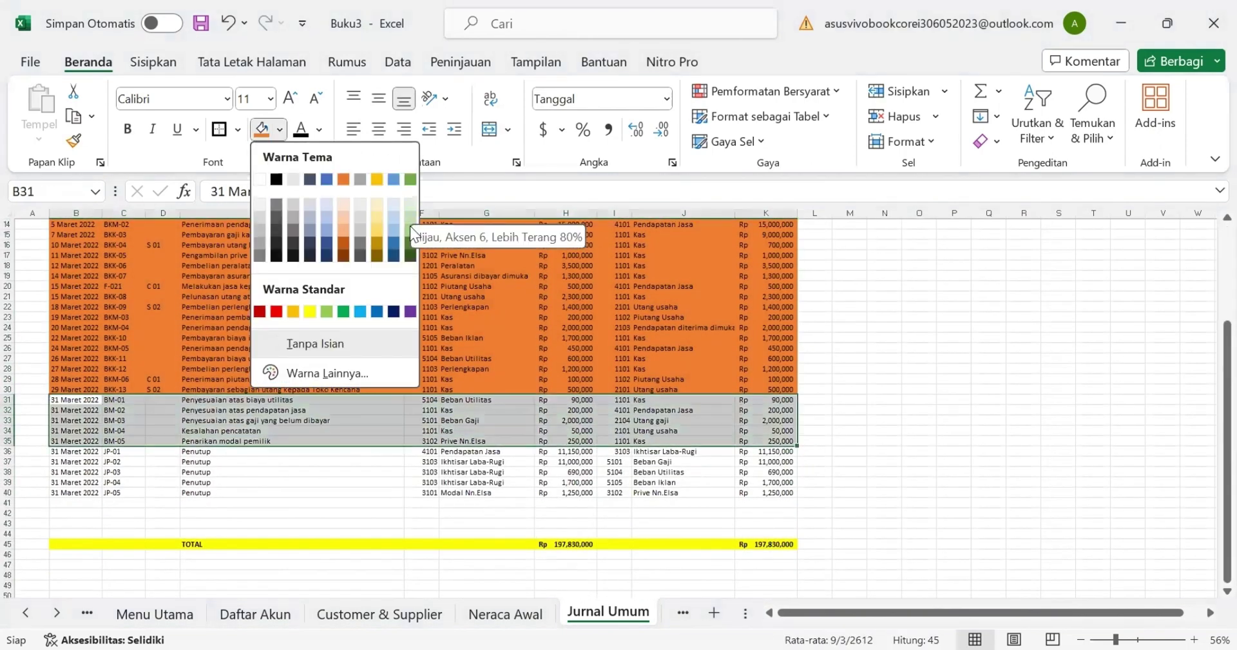
pyautogui.click(409, 234)
# Step: Fill the closing entries B36:K40, vouchers JP-01 to JP-05, with light gold
pyautogui.moveTo(64, 451); pyautogui.dragTo(767, 492)
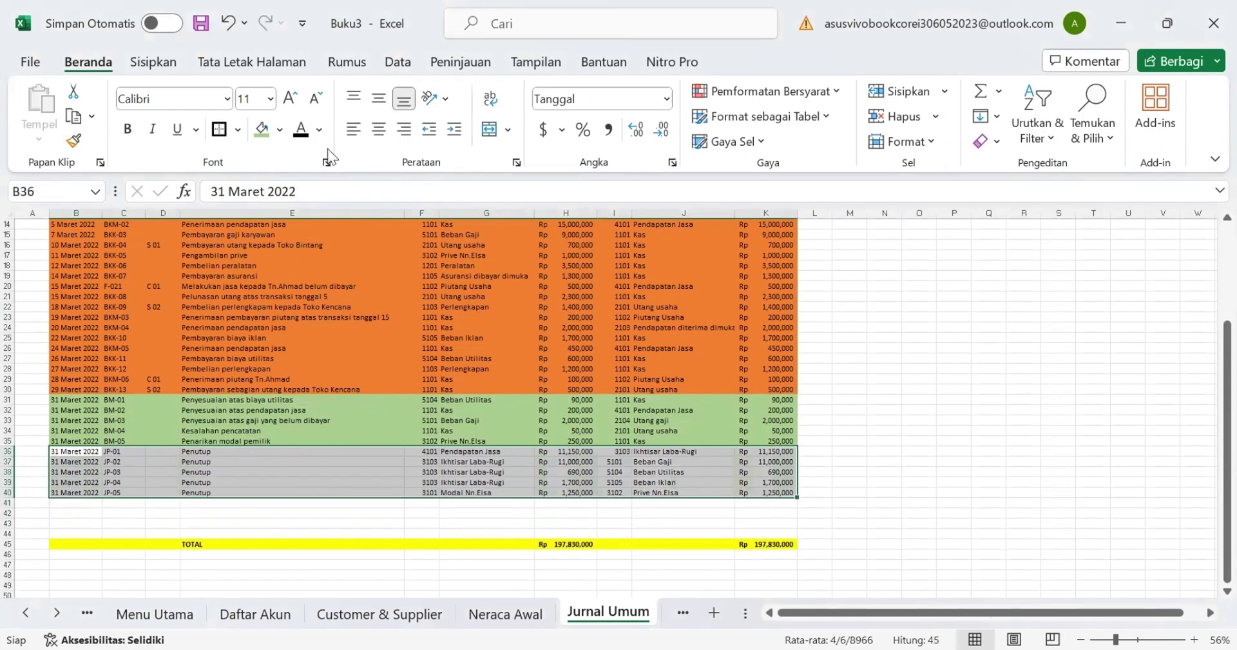
pyautogui.click(280, 129)
pyautogui.click(377, 233)
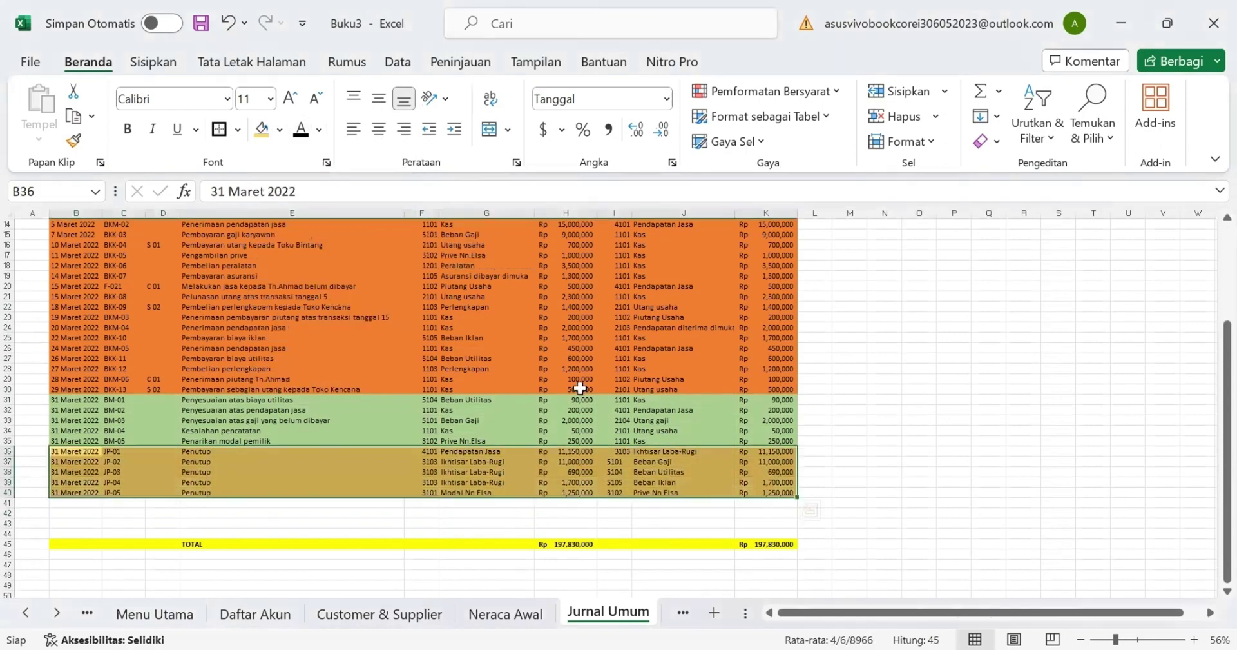
pyautogui.click(851, 399)
# Step: Check the debit and credit totals in H45 and K45 against the journal entries above
pyautogui.scroll(-1, 773, 438)
pyautogui.click(570, 502)
pyautogui.scroll(2, 594, 424)
pyautogui.scroll(-2, 598, 425)
pyautogui.click(769, 492)
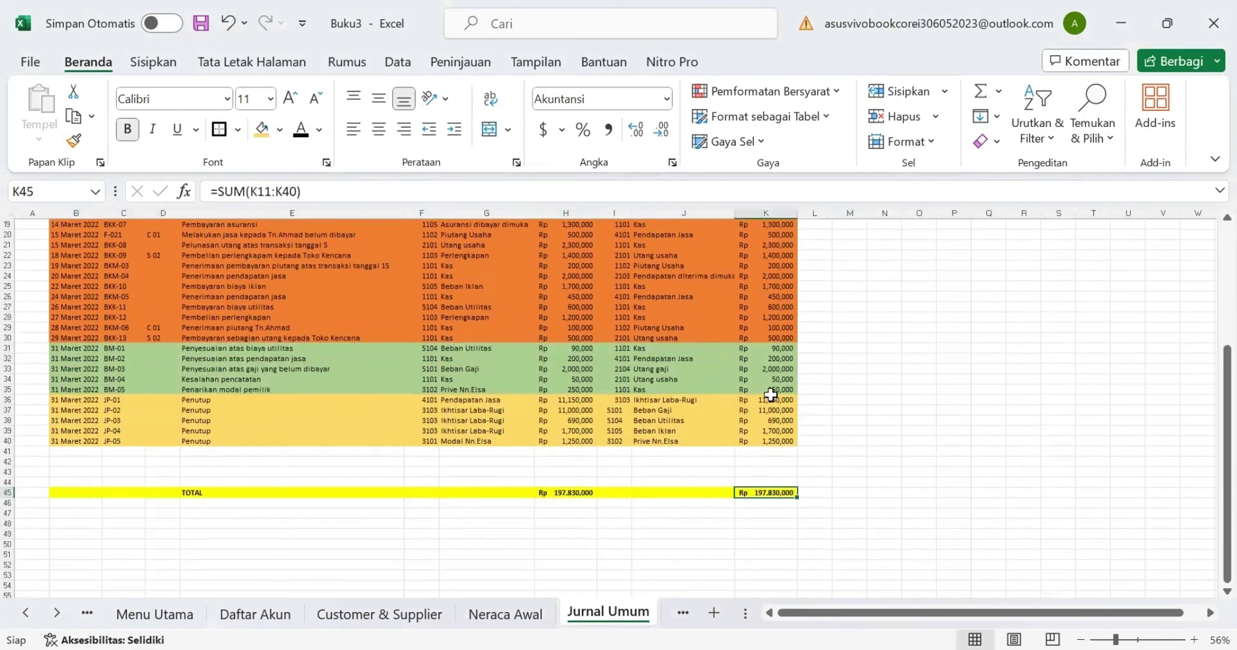
pyautogui.scroll(5, 773, 361)
pyautogui.scroll(-5, 774, 359)
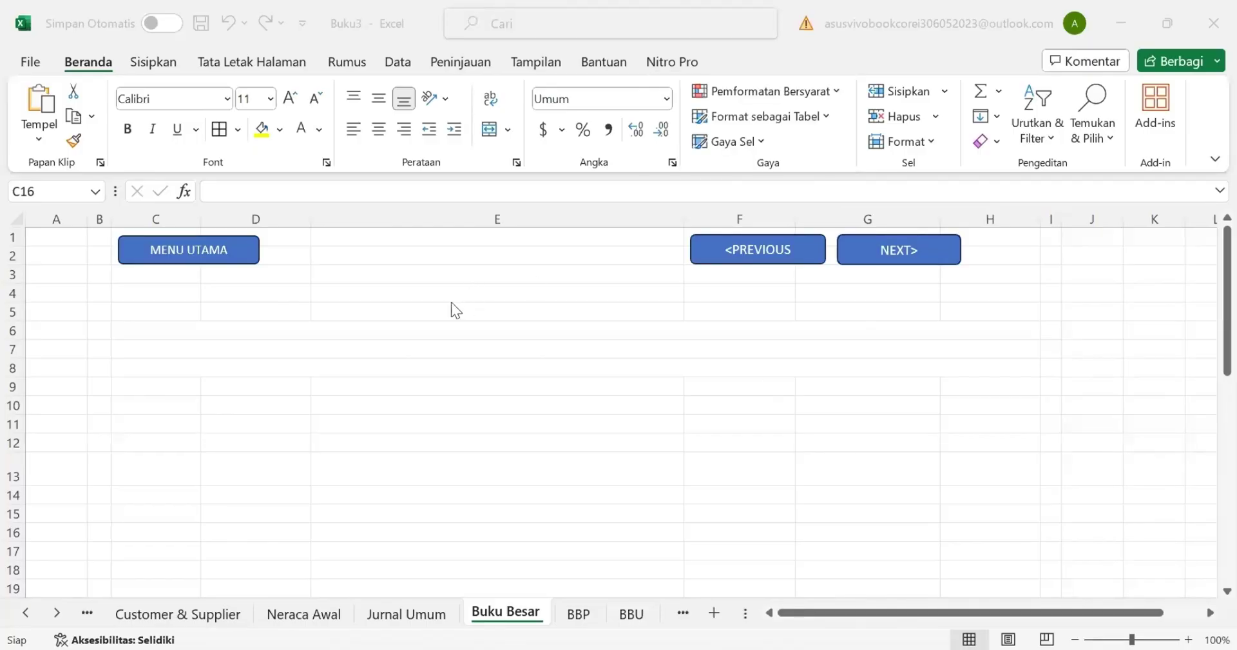
# Step: Make the text of the title rows 6 to 8 on the Buku Besar sheet black
pyautogui.moveTo(442, 329); pyautogui.dragTo(442, 367)
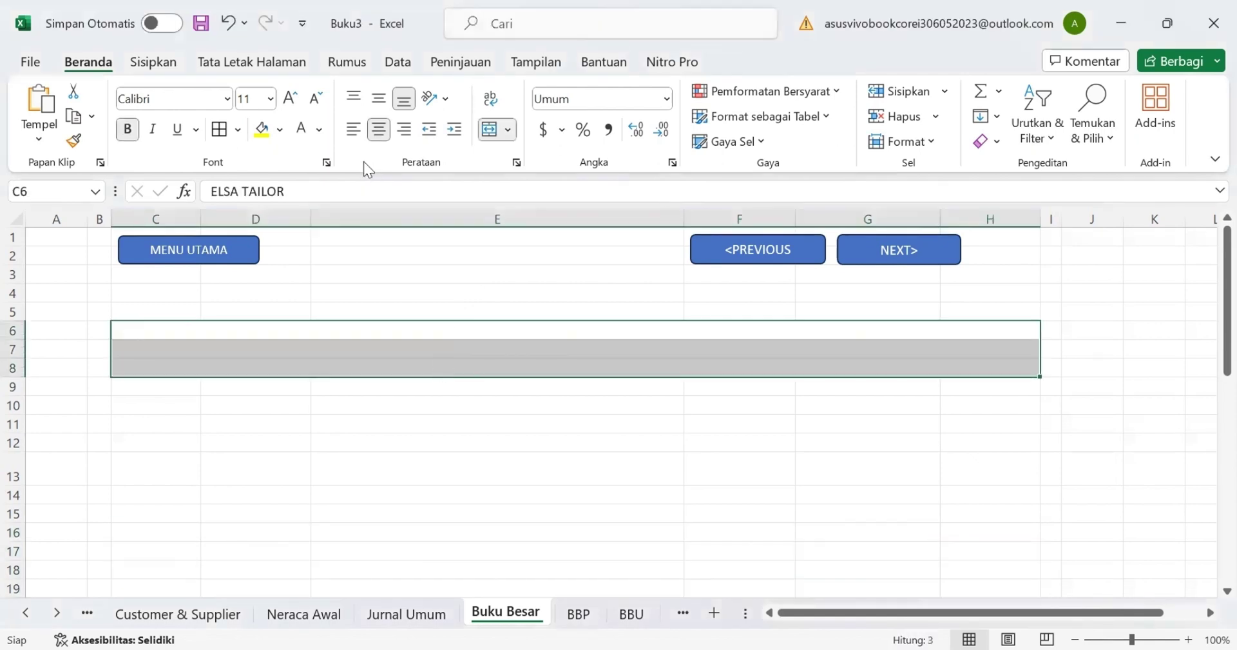
pyautogui.click(319, 129)
pyautogui.click(320, 204)
pyautogui.click(568, 370)
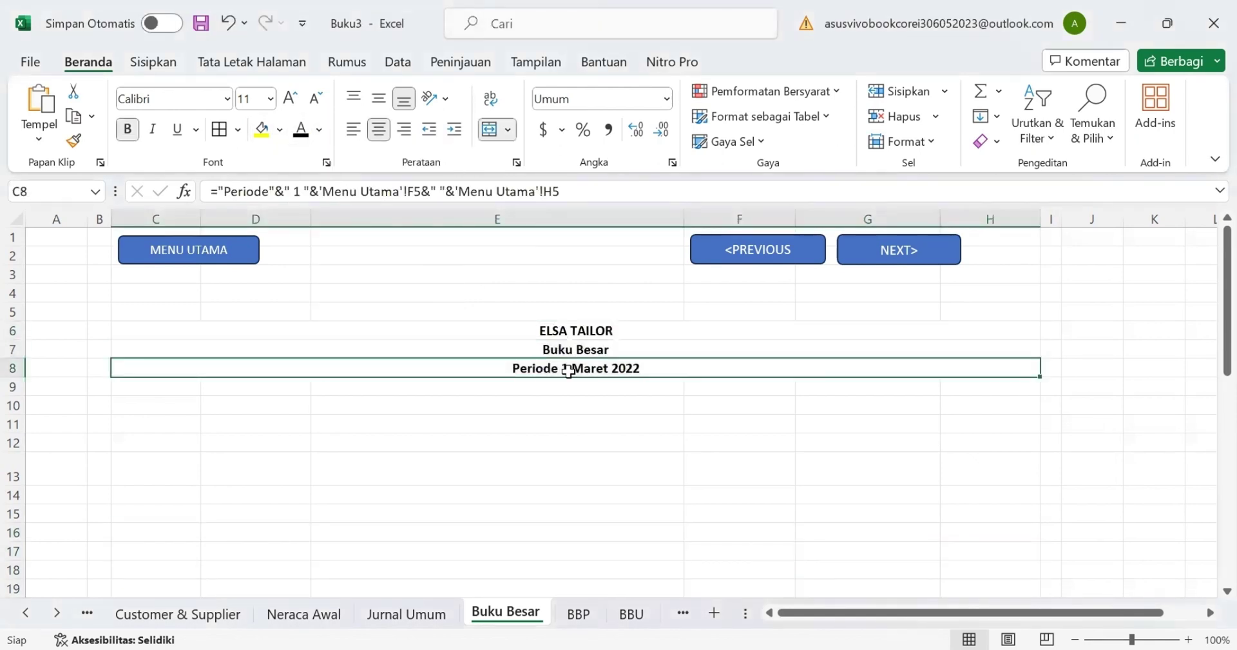
pyautogui.press('Return')
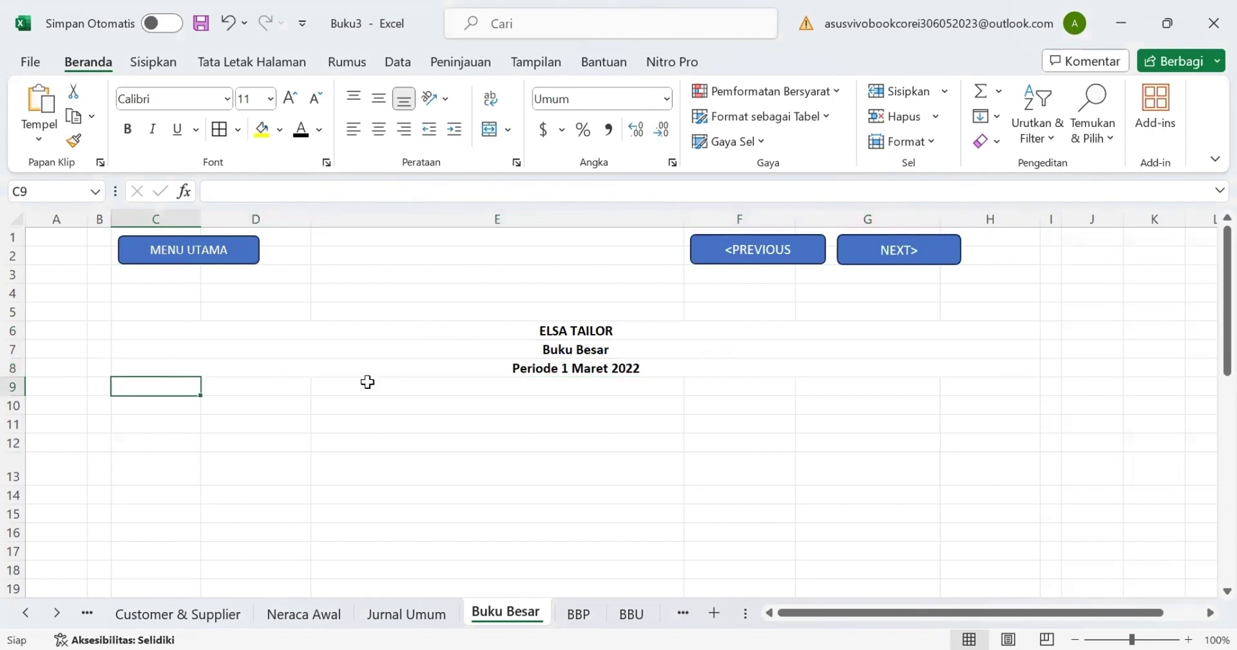
# Step: Make the column headings C13:H13 and the Kode Akun label in C10 black
pyautogui.moveTo(145, 462); pyautogui.dragTo(958, 464)
pyautogui.click(300, 129)
pyautogui.scroll(-2, 456, 459)
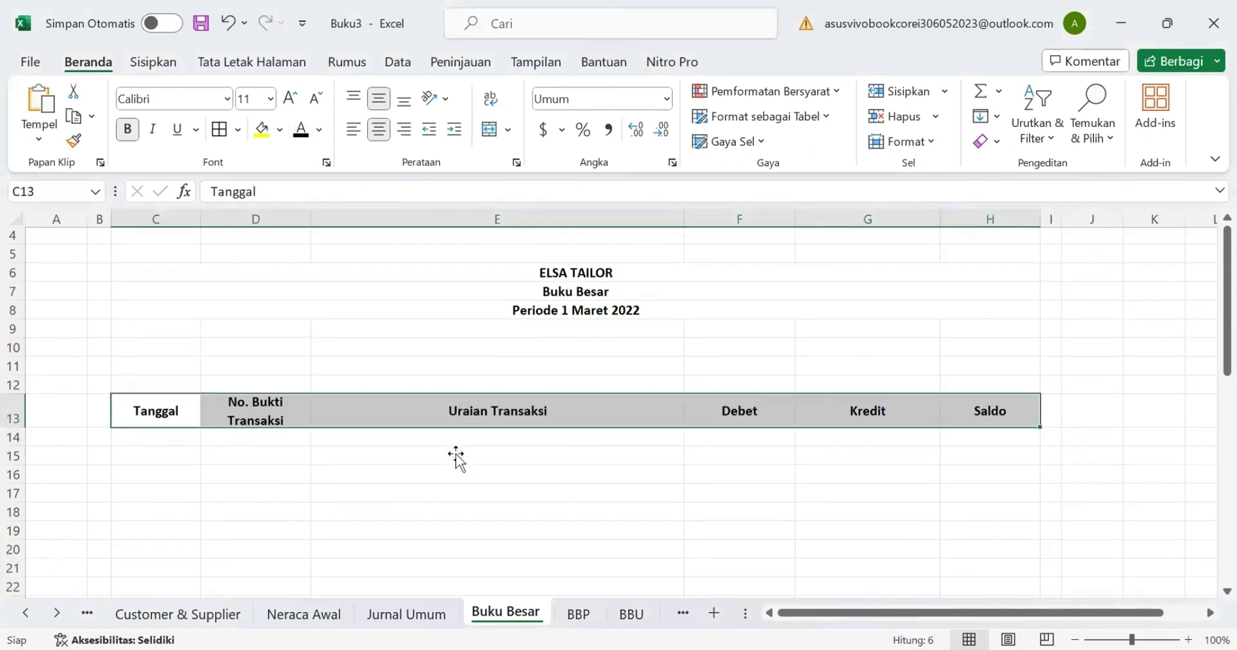
pyautogui.scroll(1, 456, 459)
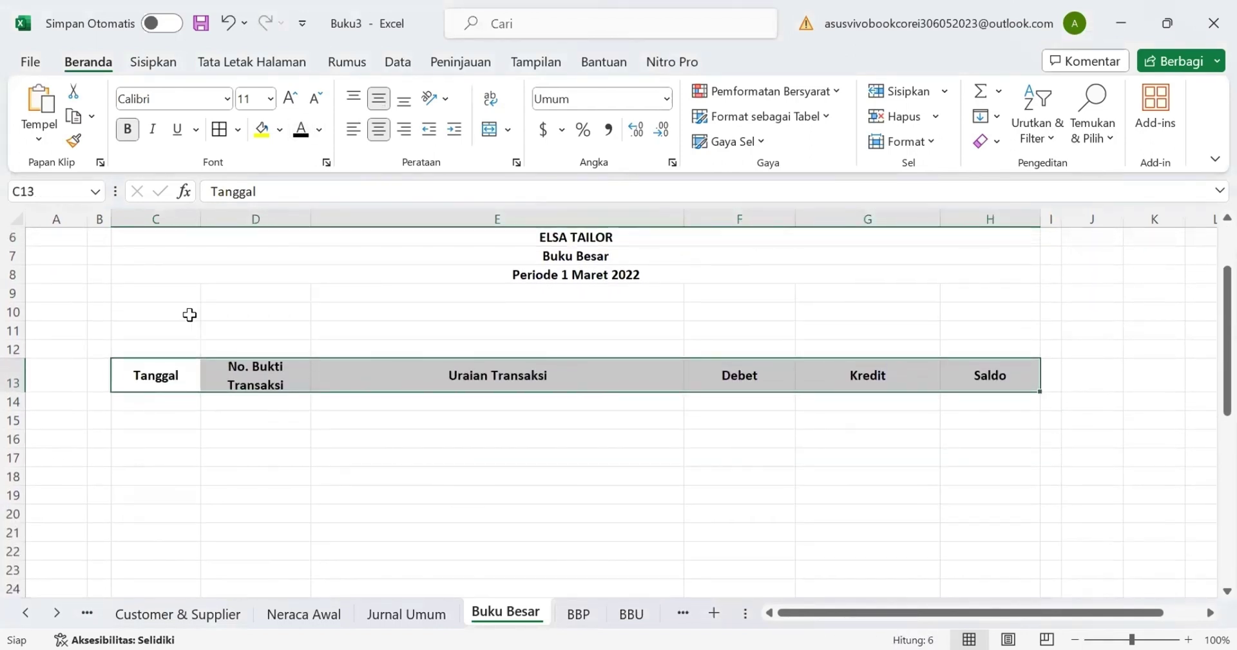
pyautogui.click(156, 311)
pyautogui.click(301, 129)
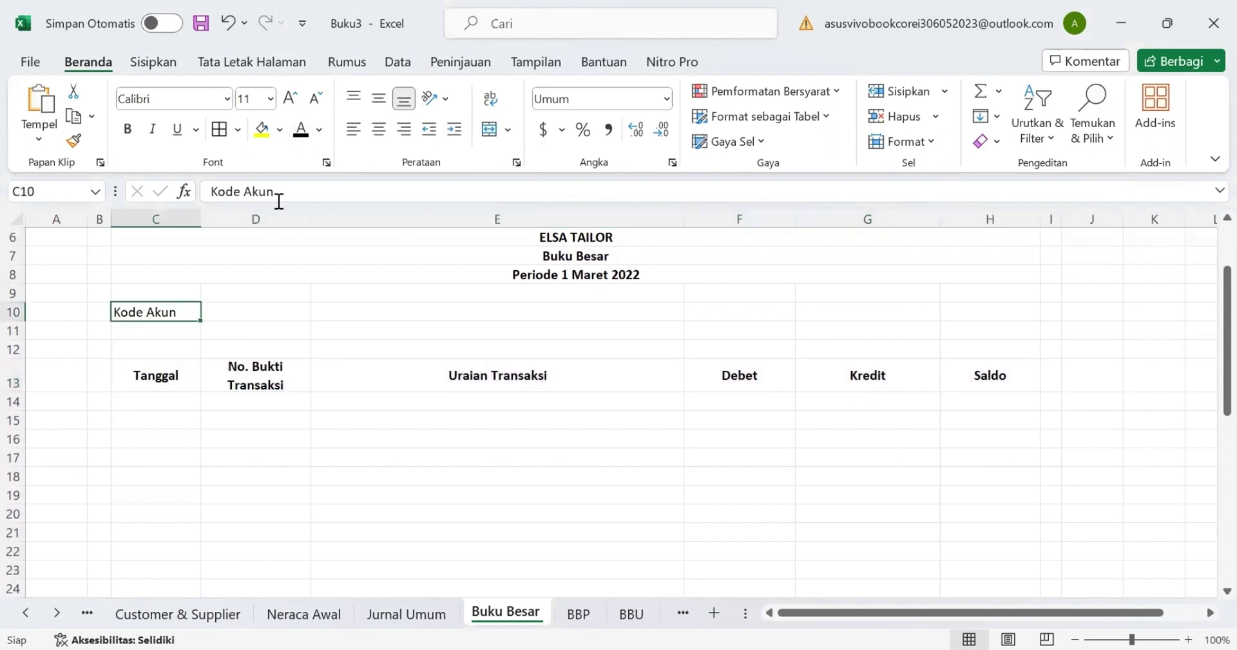
# Step: Check the list source in the data validation settings of the account code cell D10
pyautogui.click(277, 305)
pyautogui.click(398, 61)
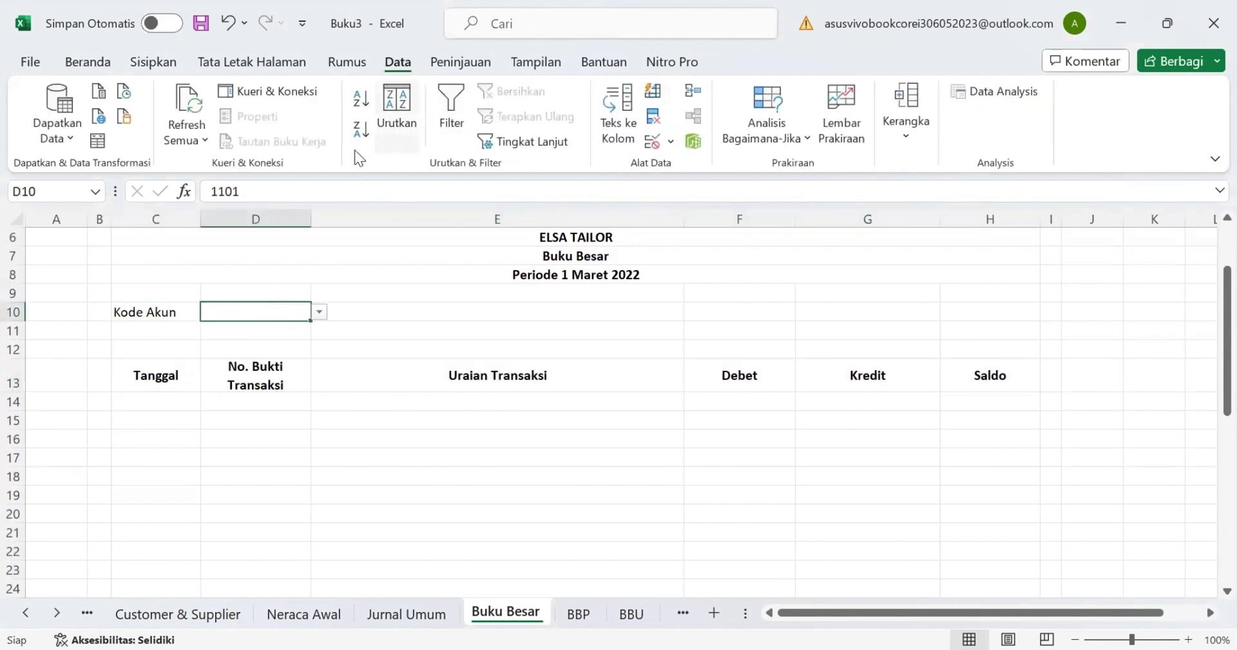
pyautogui.click(676, 139)
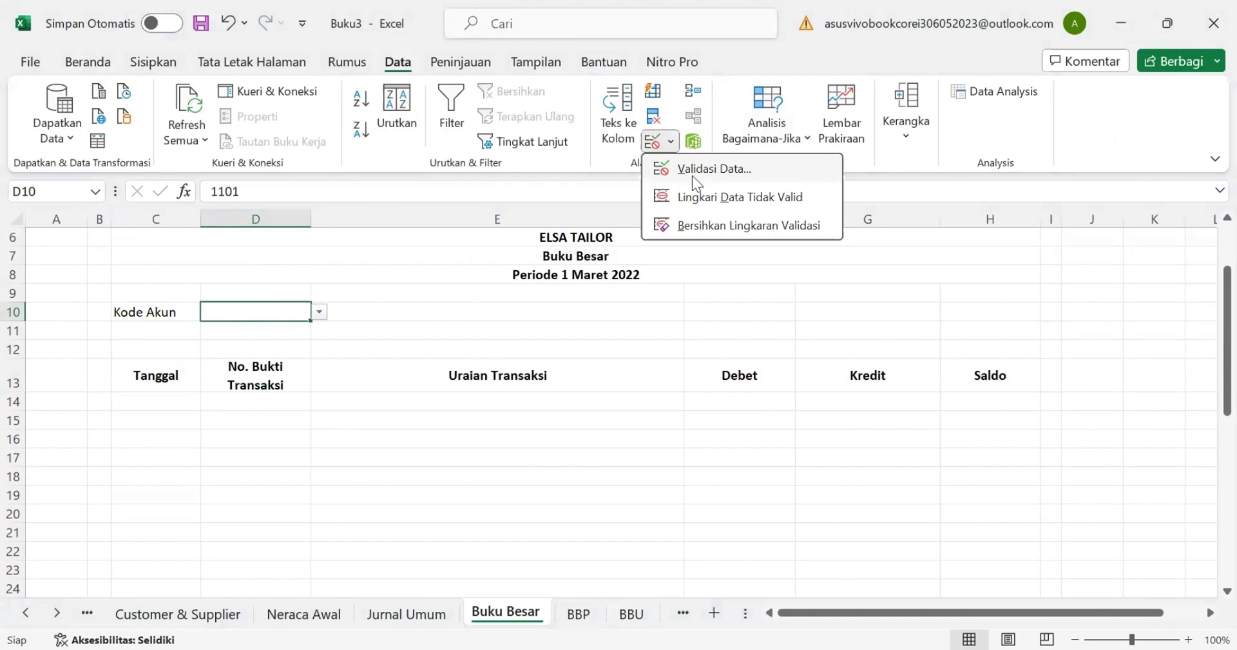
pyautogui.click(692, 175)
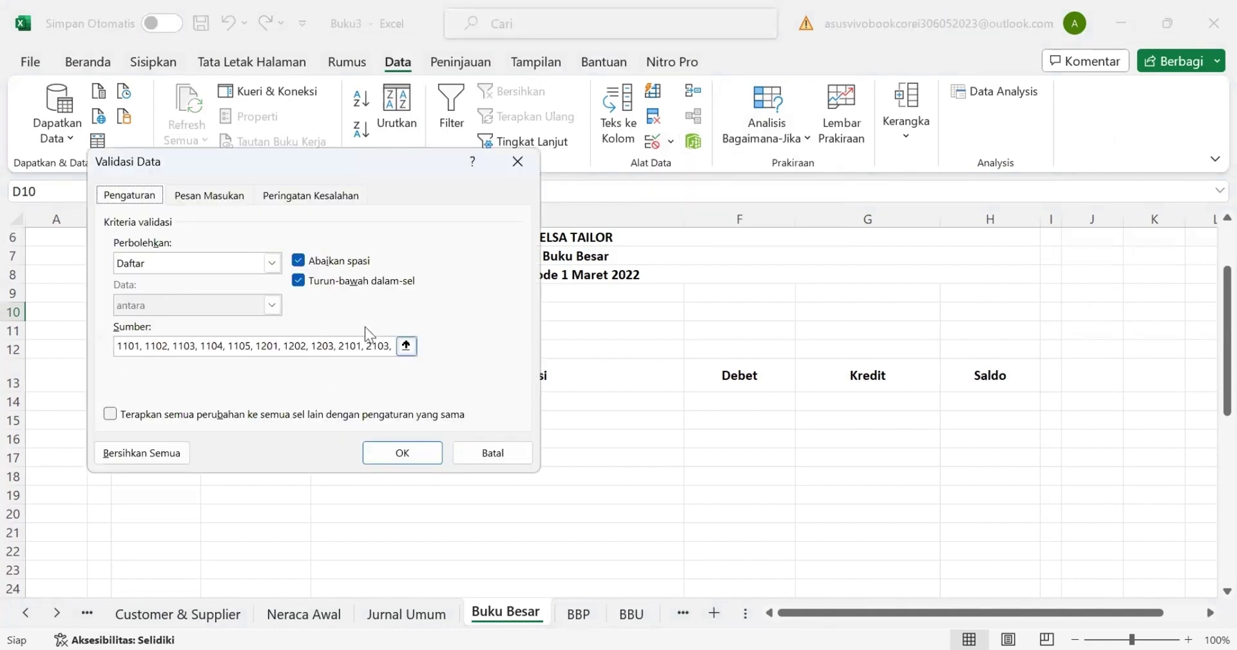
pyautogui.click(390, 454)
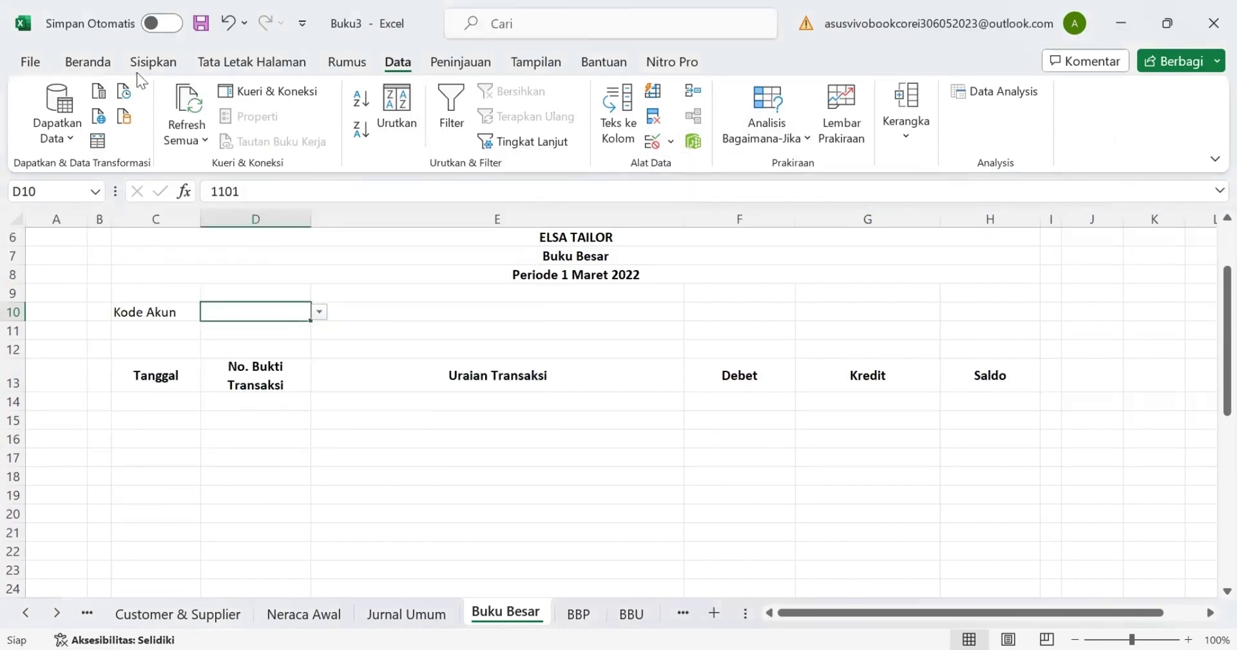
# Step: Make the account code in D10, the Nama Akun label in C11 and the account name lookup in D11 black
pyautogui.click(87, 61)
pyautogui.click(156, 328)
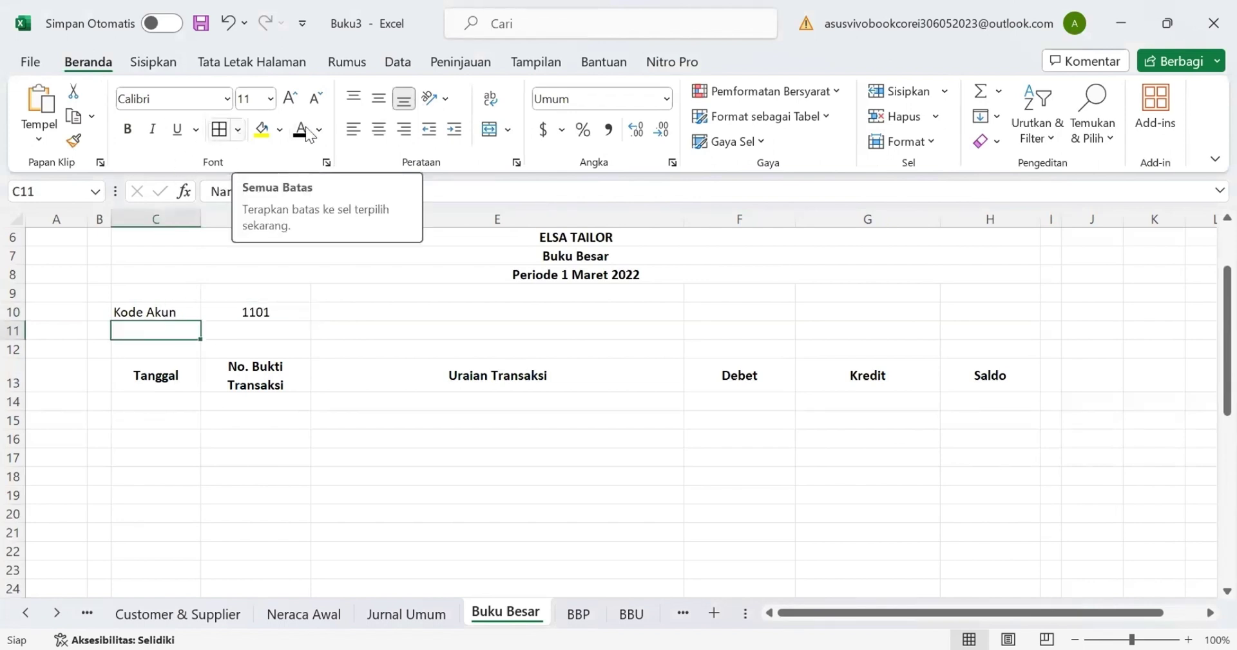
pyautogui.write('Nama Akun')
pyautogui.click(293, 326)
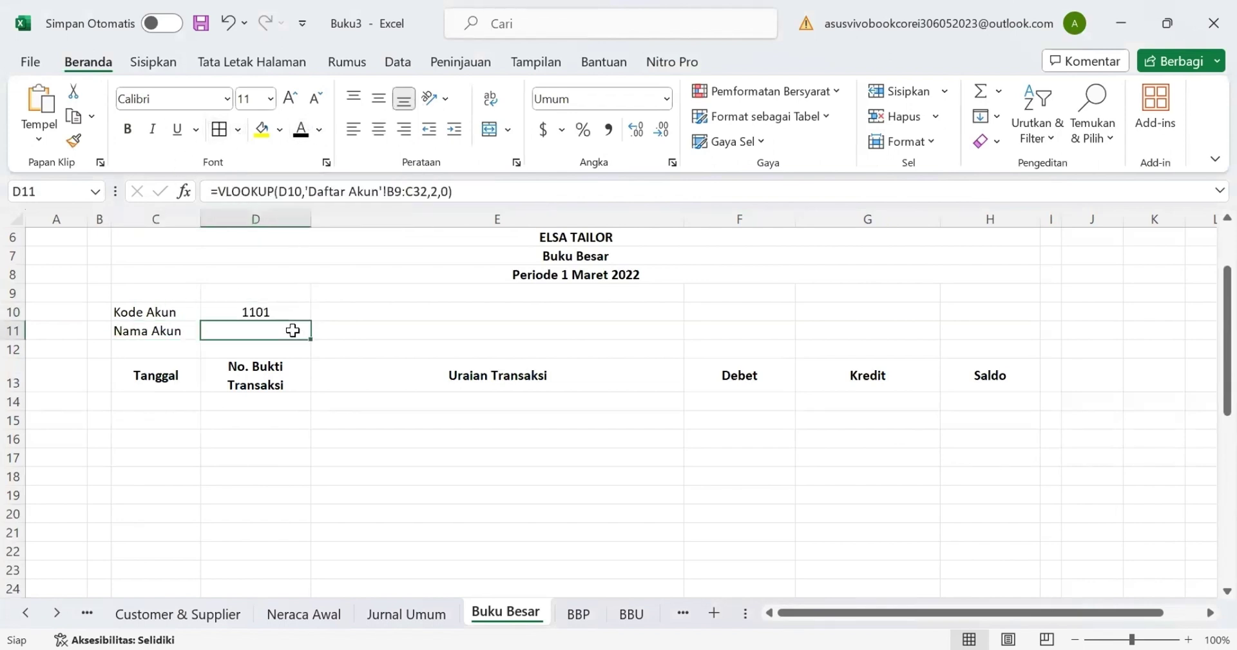
pyautogui.click(319, 135)
pyautogui.click(342, 157)
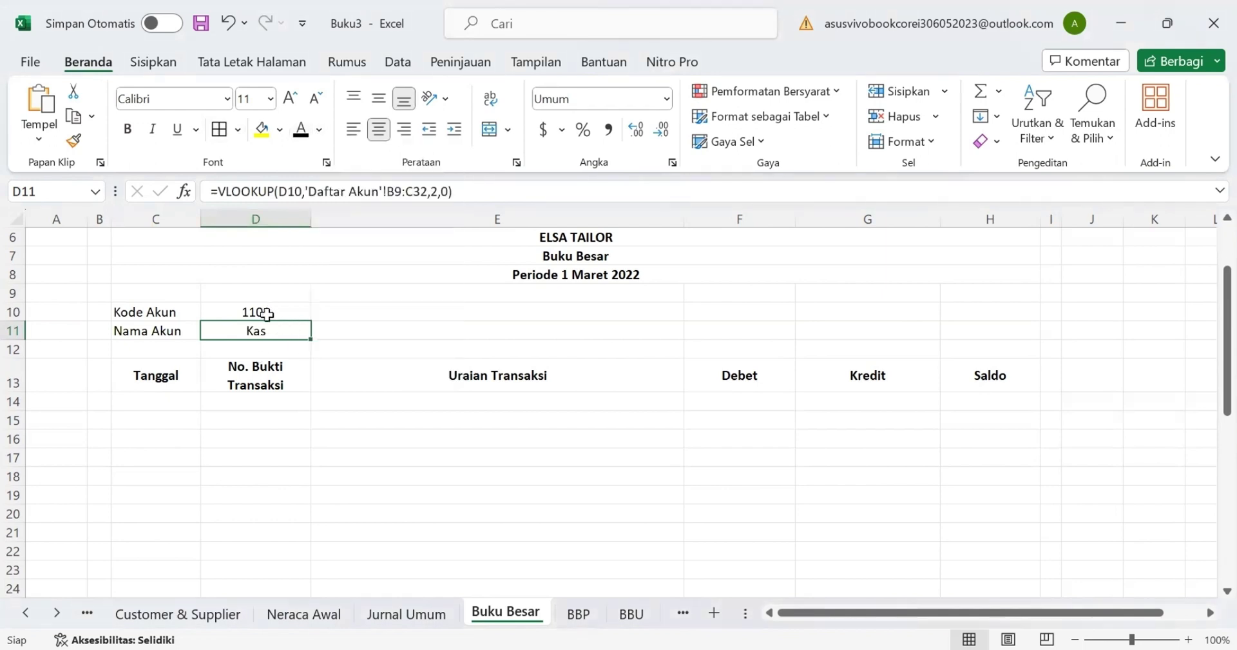
# Step: Make the Saldo Awal and Saldo Akhir labels in G10:G11 and their balance formulas in H10:H11 black
pyautogui.click(827, 315)
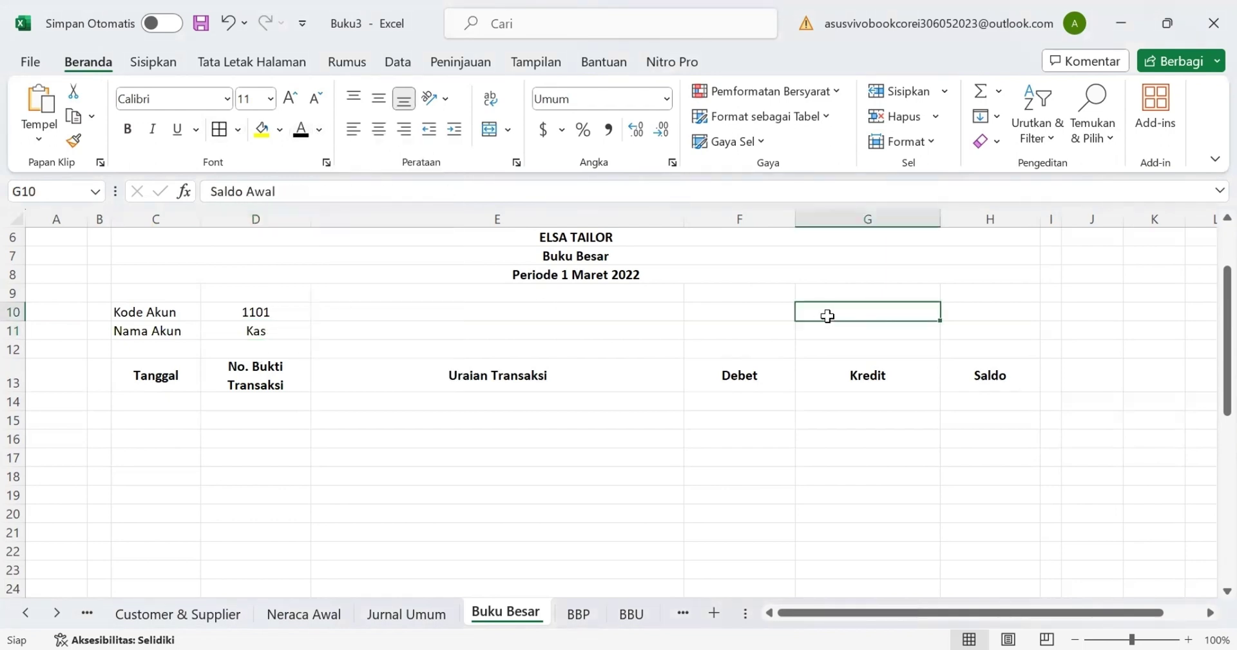
pyautogui.press('F4')
pyautogui.click(998, 317)
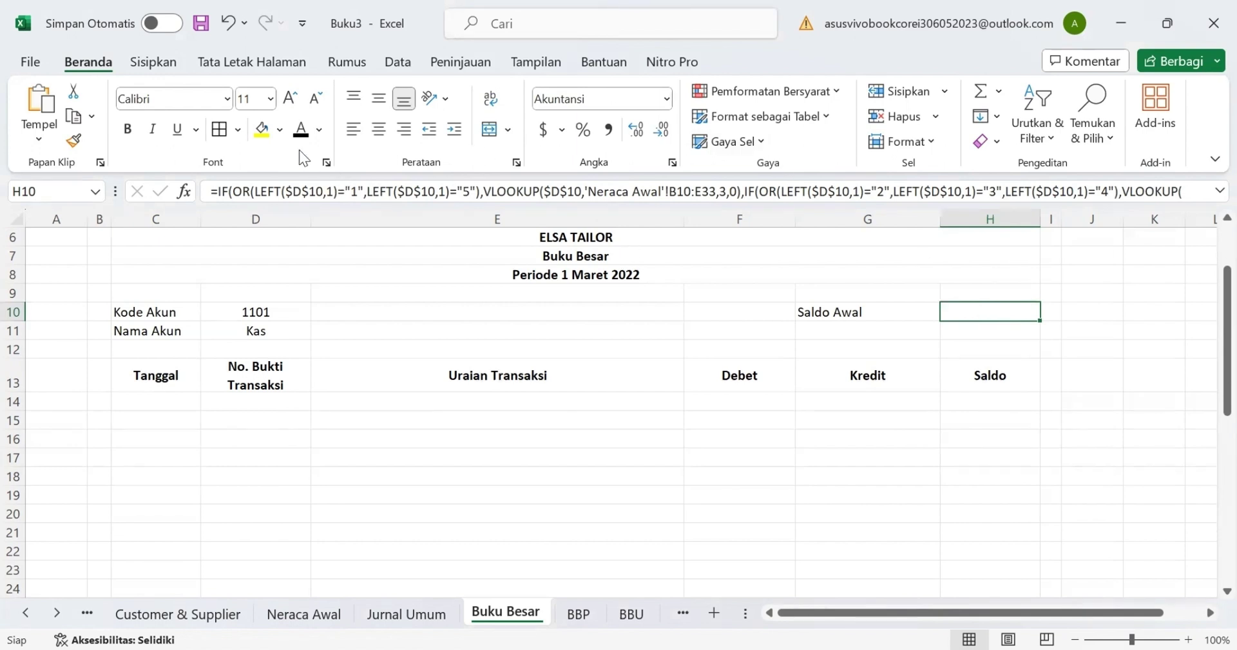
pyautogui.press('F4')
pyautogui.click(855, 332)
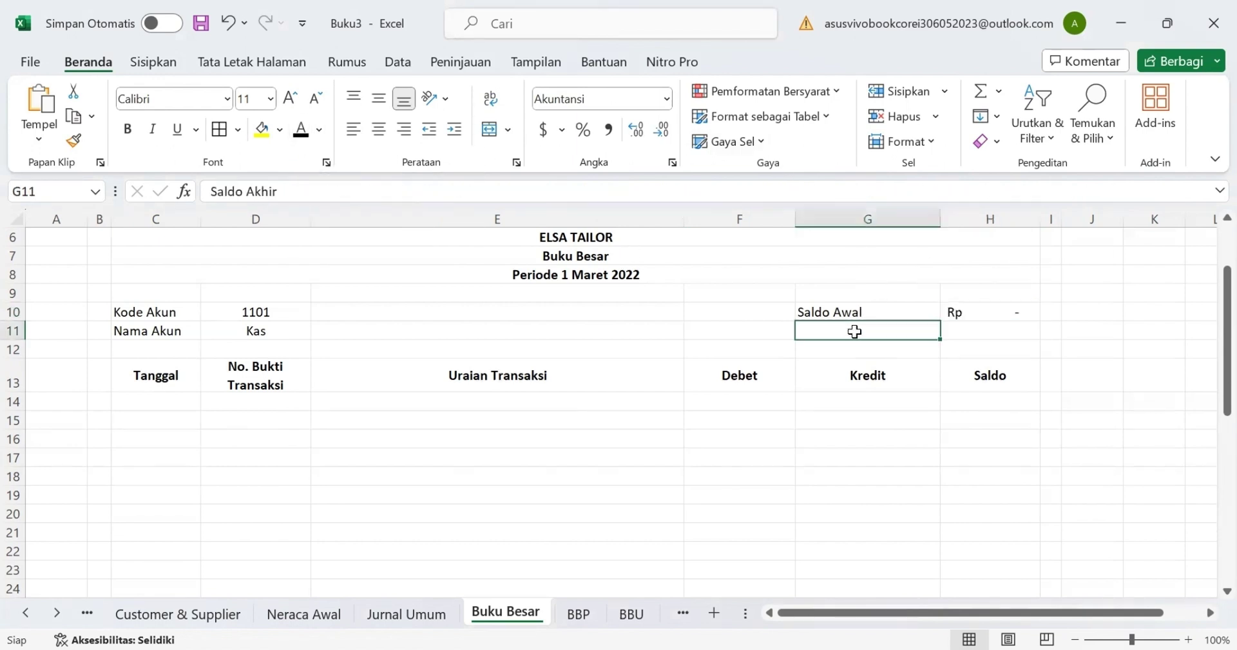
pyautogui.click(961, 342)
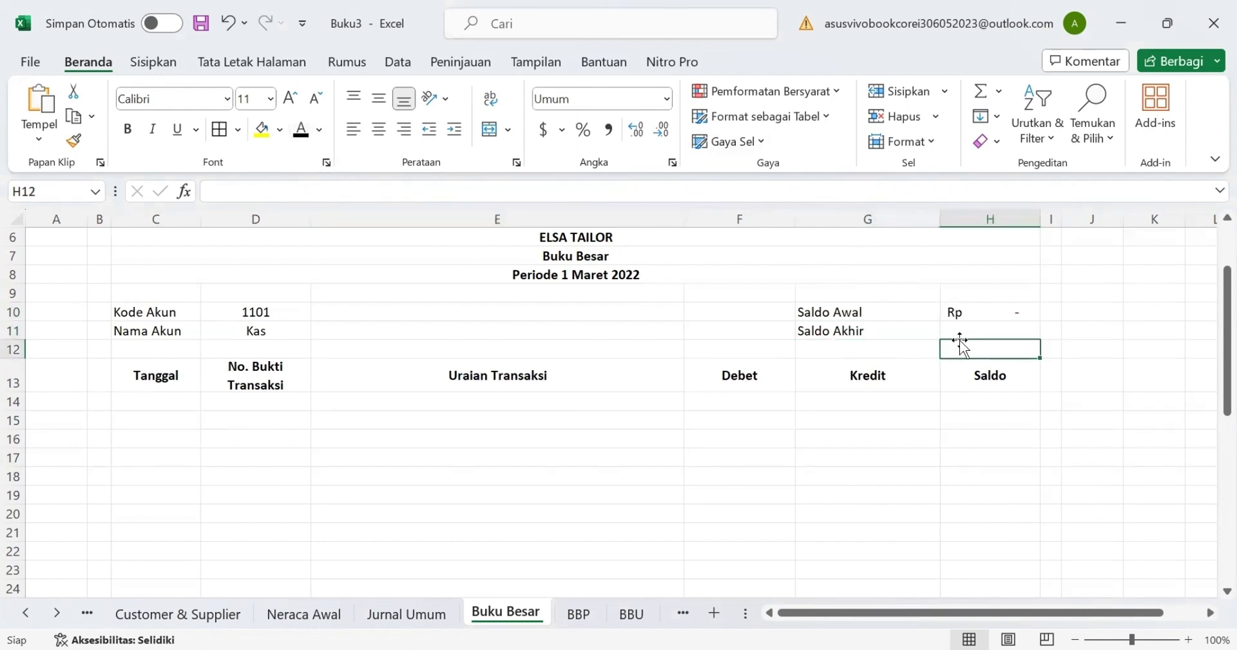
pyautogui.click(960, 332)
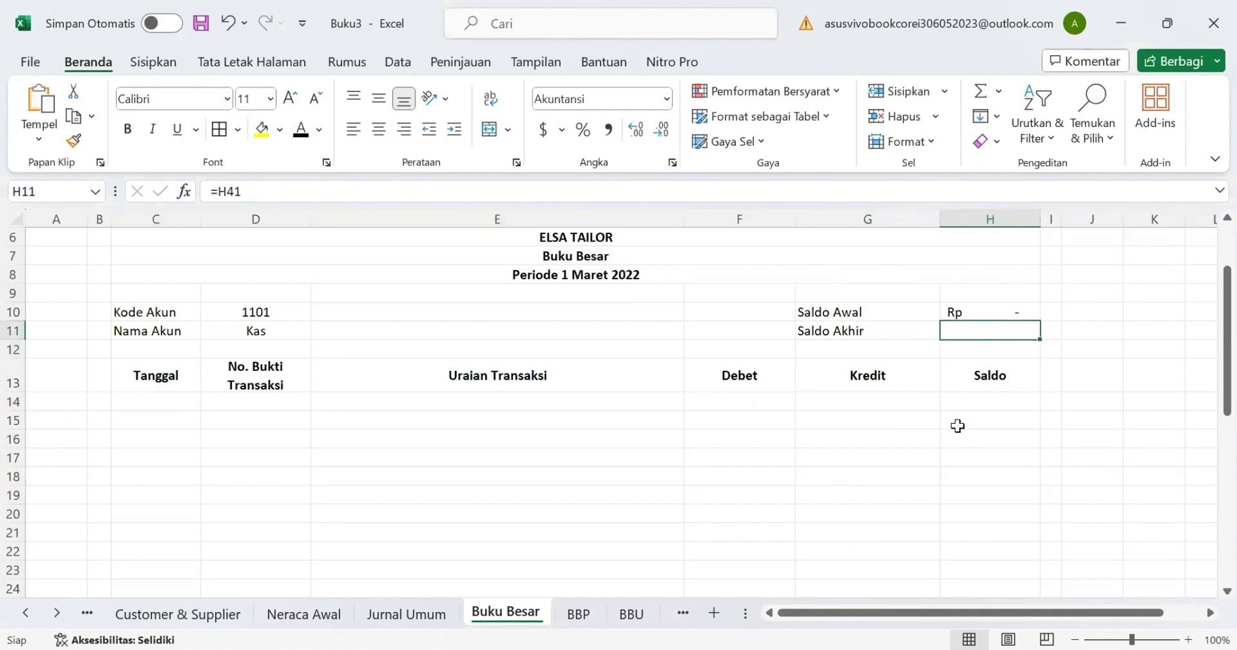
pyautogui.click(299, 141)
# Step: Make the date in C14 and the Saldo Awal description in E14 black
pyautogui.scroll(-2, 478, 373)
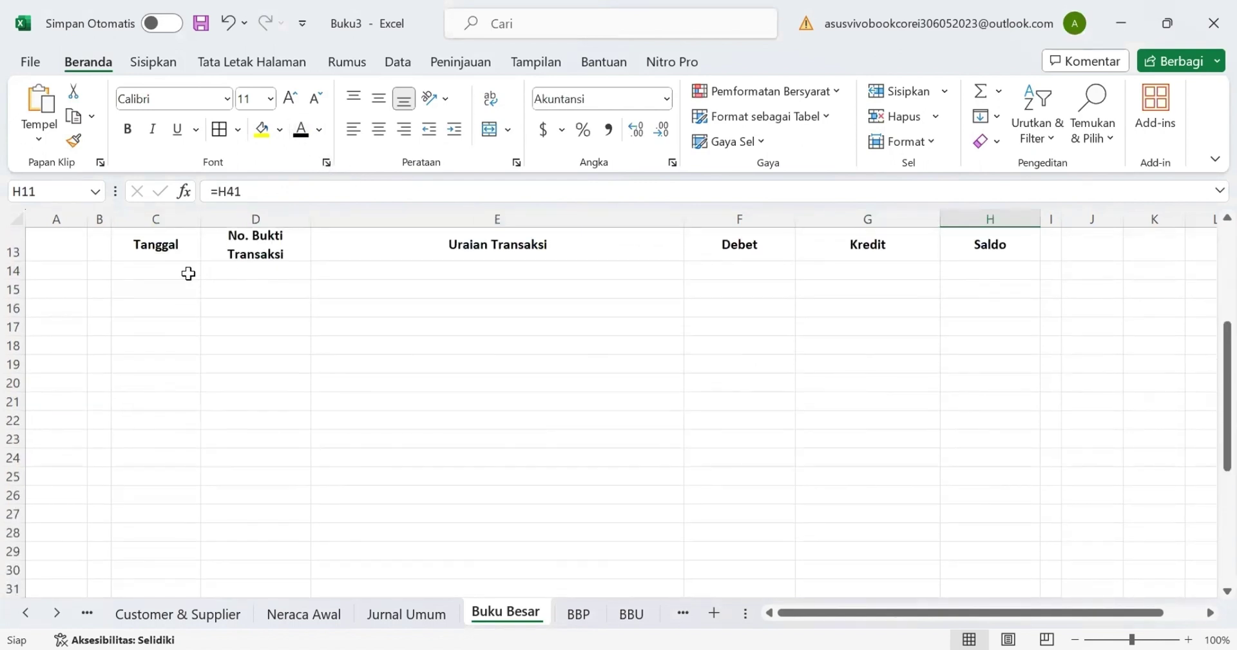
pyautogui.click(187, 270)
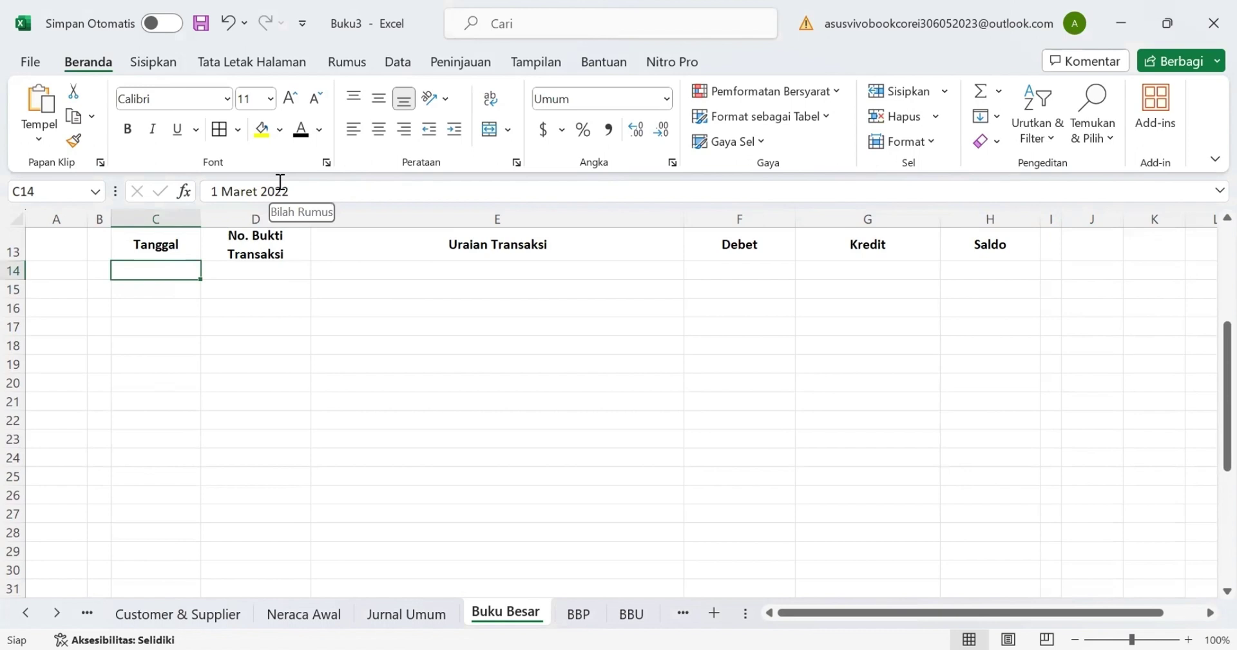
pyautogui.click(301, 129)
pyautogui.click(268, 270)
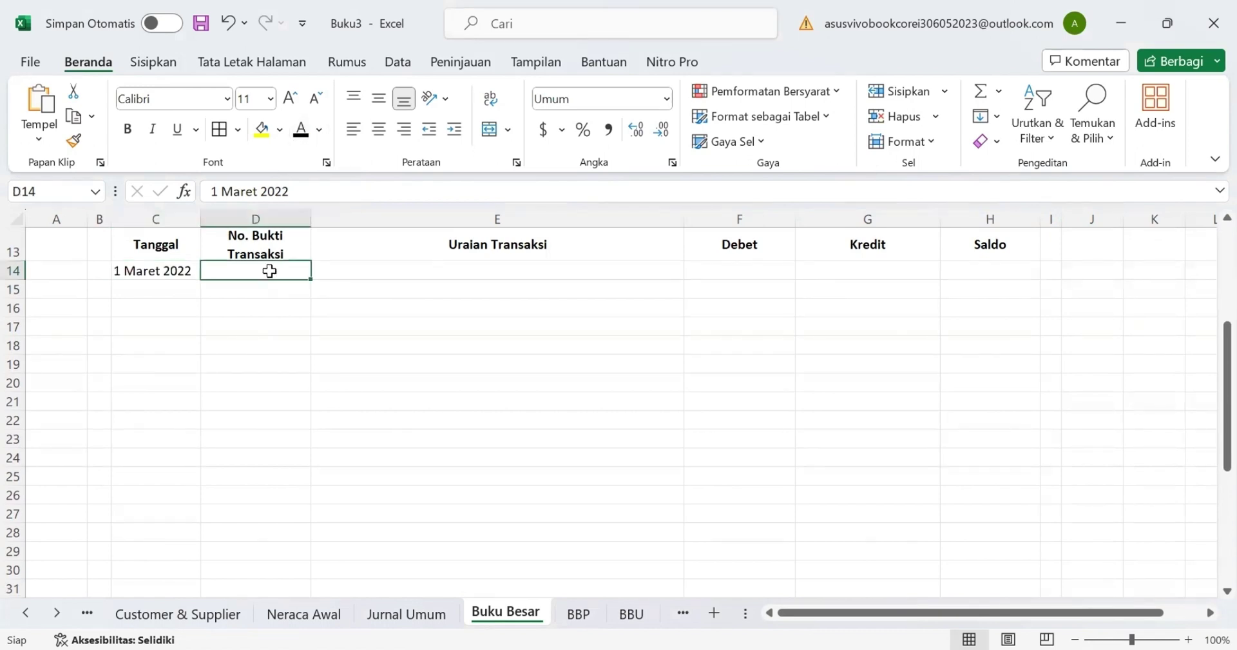
pyautogui.click(380, 272)
pyautogui.click(301, 129)
# Step: Make the opening balance formulas under Debet, Kredit and Saldo in F14:H14 black
pyautogui.click(734, 272)
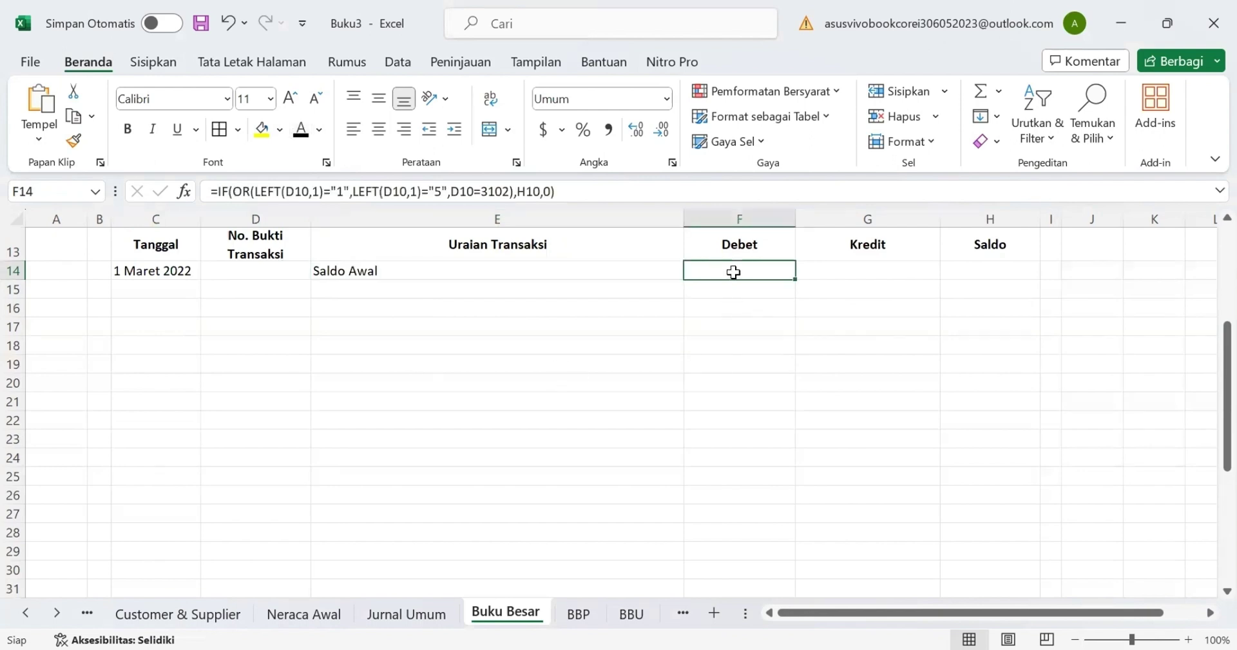
pyautogui.click(302, 128)
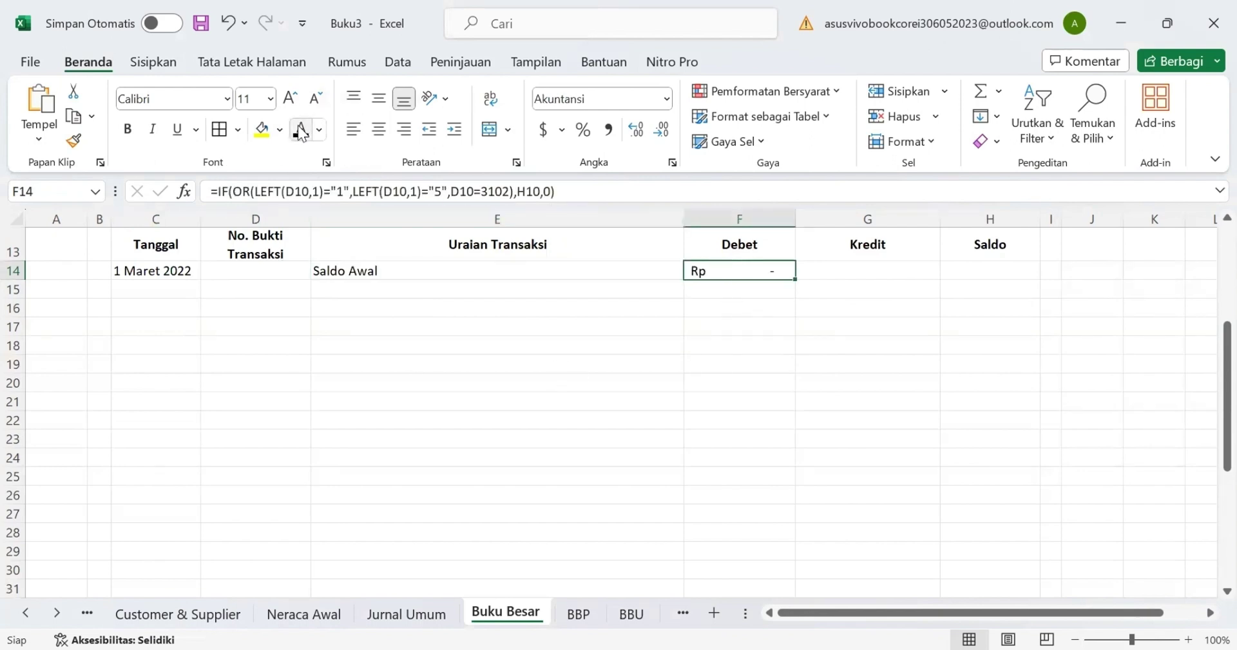
pyautogui.click(851, 269)
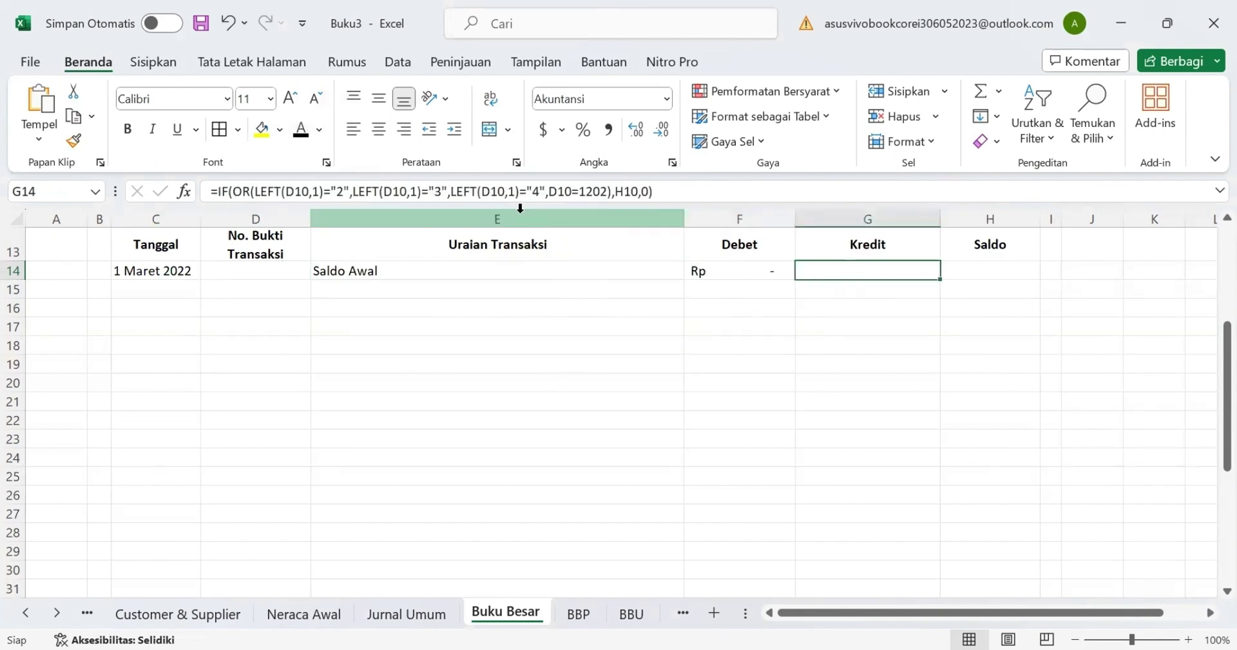
pyautogui.click(301, 129)
pyautogui.click(975, 271)
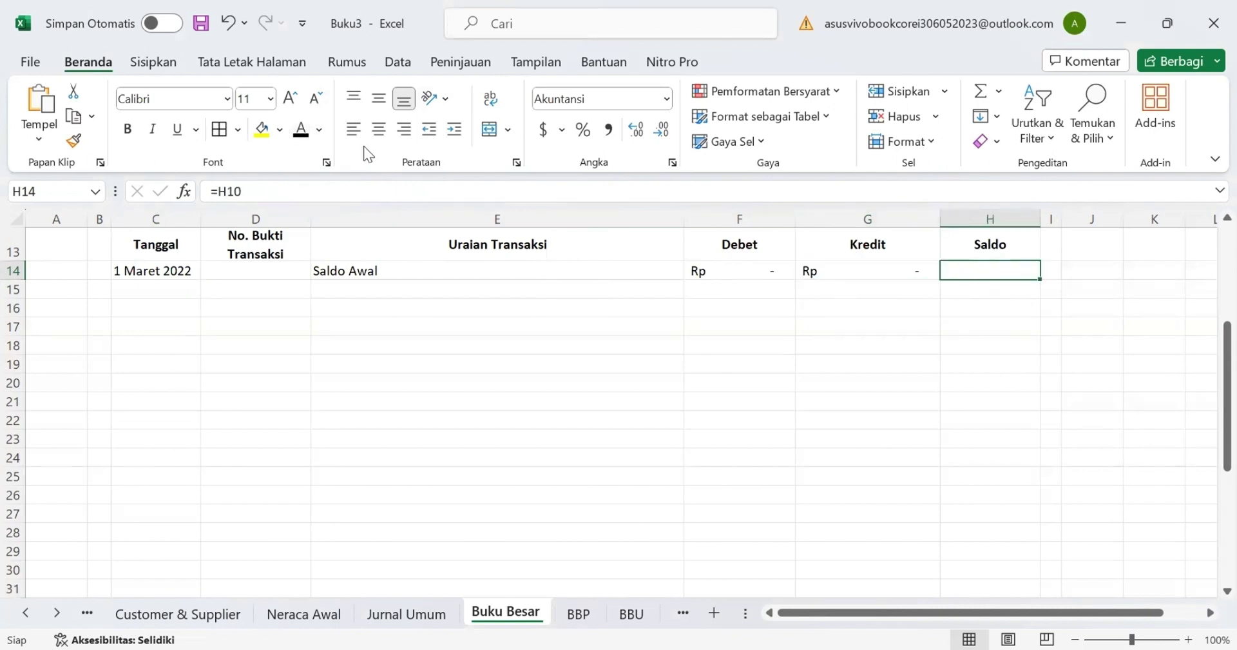
pyautogui.click(301, 129)
# Step: Make the date and voucher number formulas in C15 and D15 black and copy them down to row 44
pyautogui.click(169, 294)
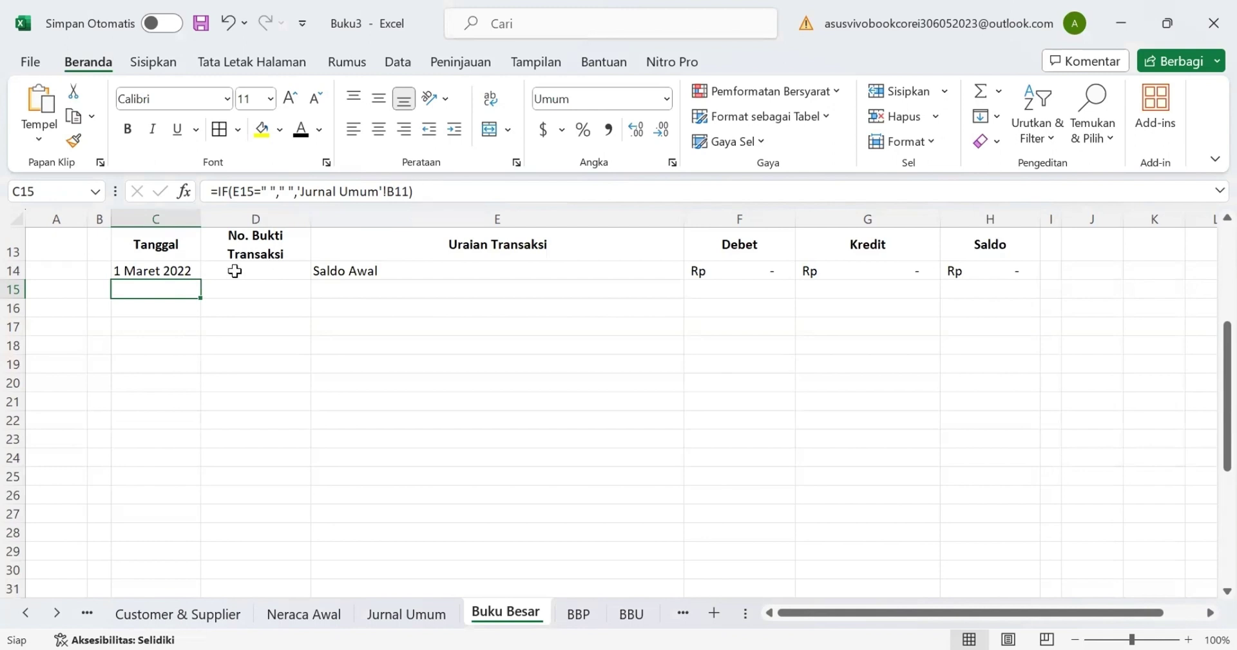
pyautogui.moveTo(200, 297); pyautogui.dragTo(185, 554)
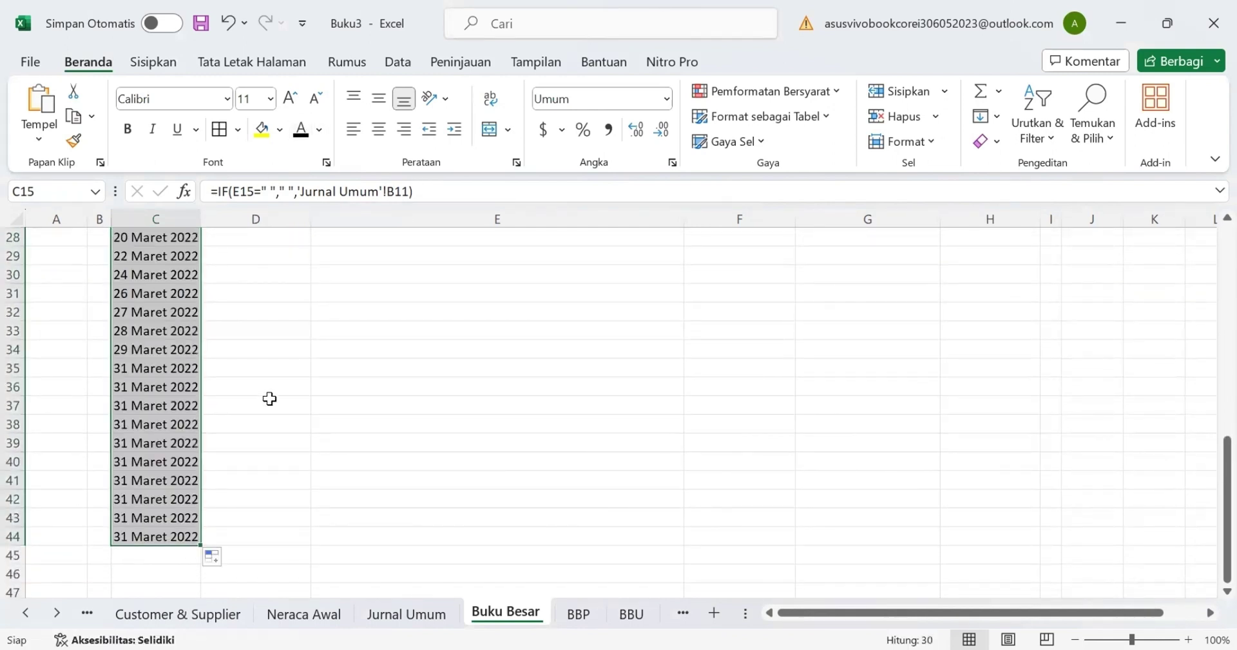
pyautogui.scroll(9, 268, 398)
pyautogui.press('Right')
pyautogui.scroll(-2, 309, 442)
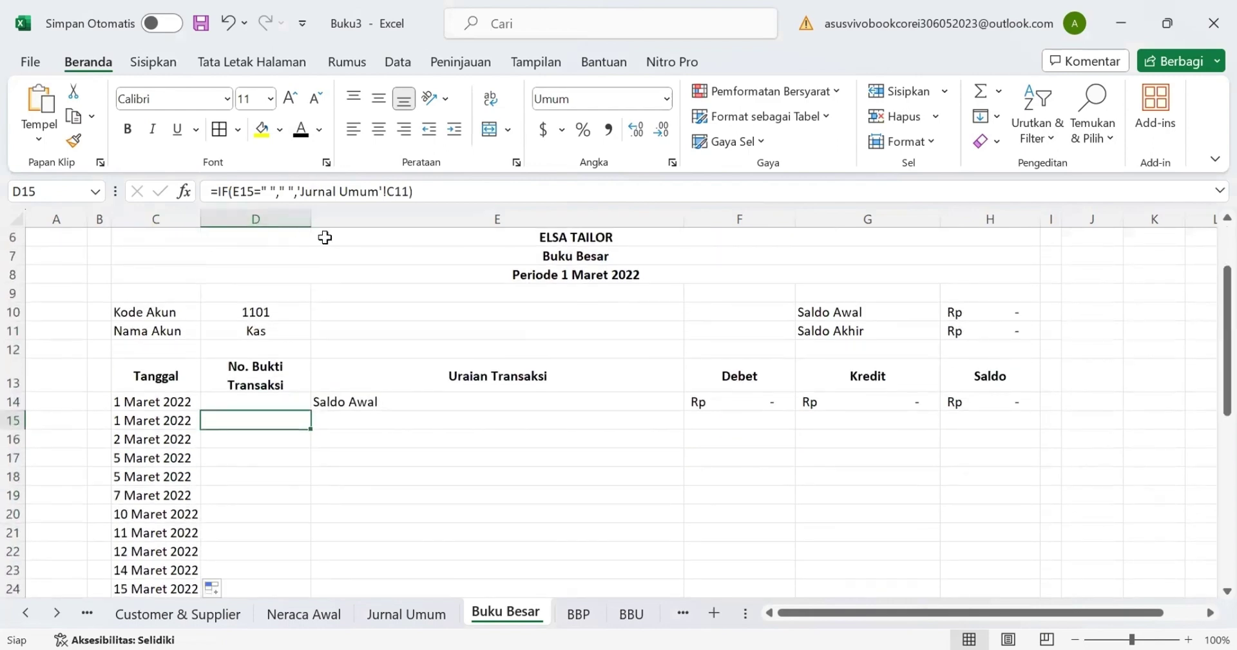
pyautogui.scroll(-2, 312, 423)
pyautogui.moveTo(312, 331); pyautogui.dragTo(284, 599)
pyautogui.scroll(6, 348, 419)
# Step: Make the transaction description formula in E15 black and copy it down to E44
pyautogui.press('Right')
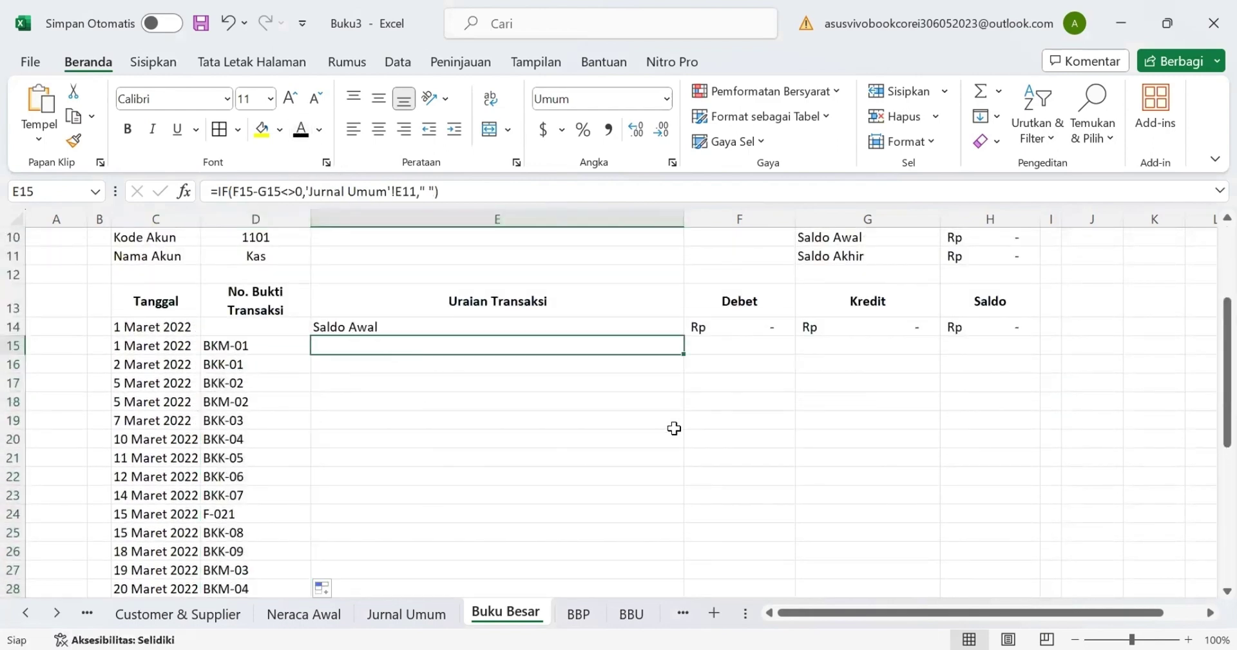
pyautogui.moveTo(685, 354); pyautogui.dragTo(664, 558)
pyautogui.scroll(6, 711, 388)
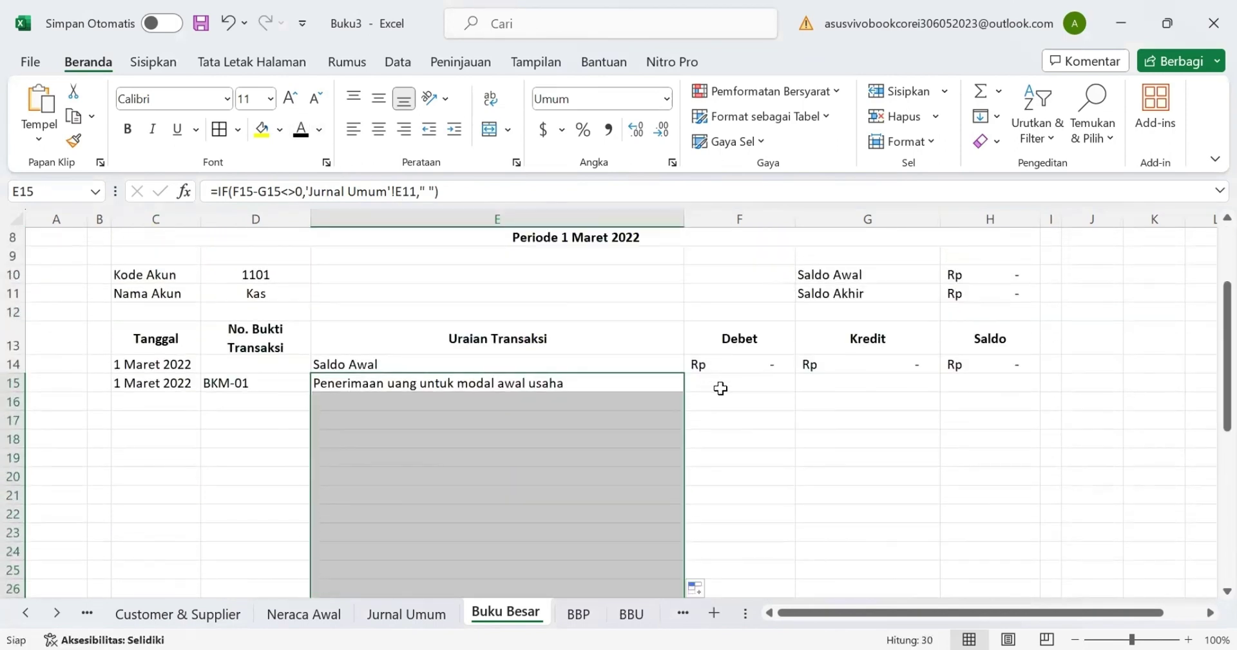
# Step: Make the debit and credit formulas in F15 and G15 black and copy them down to row 44
pyautogui.click(721, 388)
pyautogui.moveTo(795, 391); pyautogui.dragTo(777, 591)
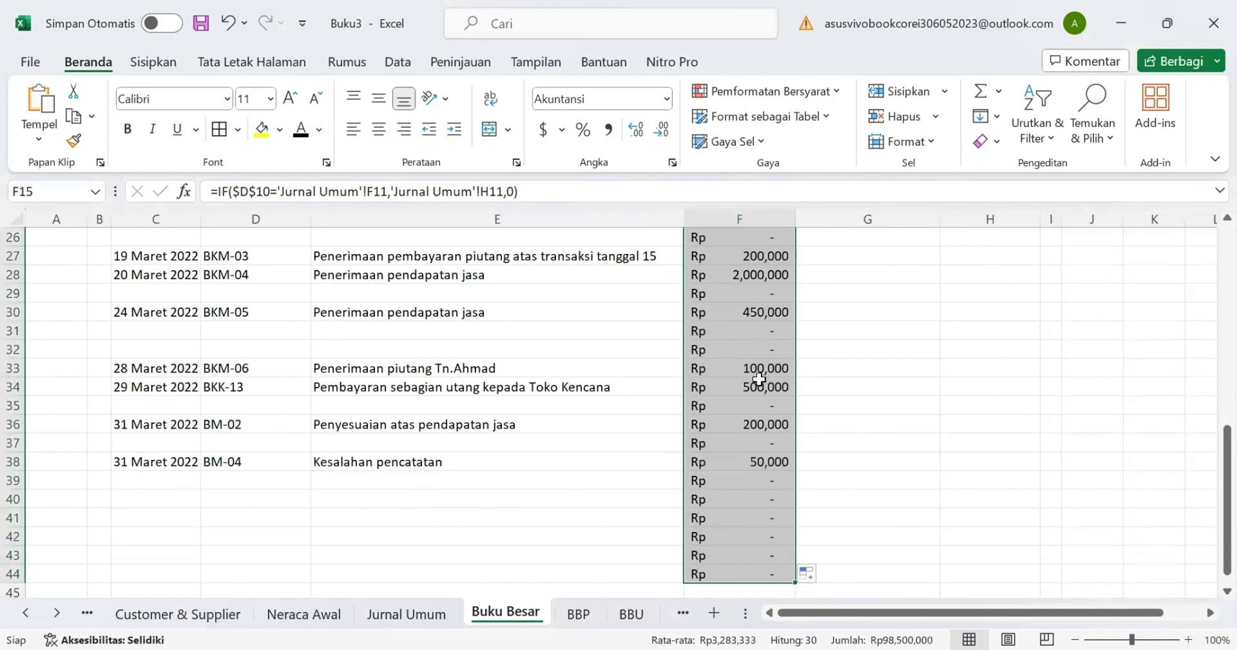
pyautogui.scroll(5, 838, 387)
pyautogui.click(841, 325)
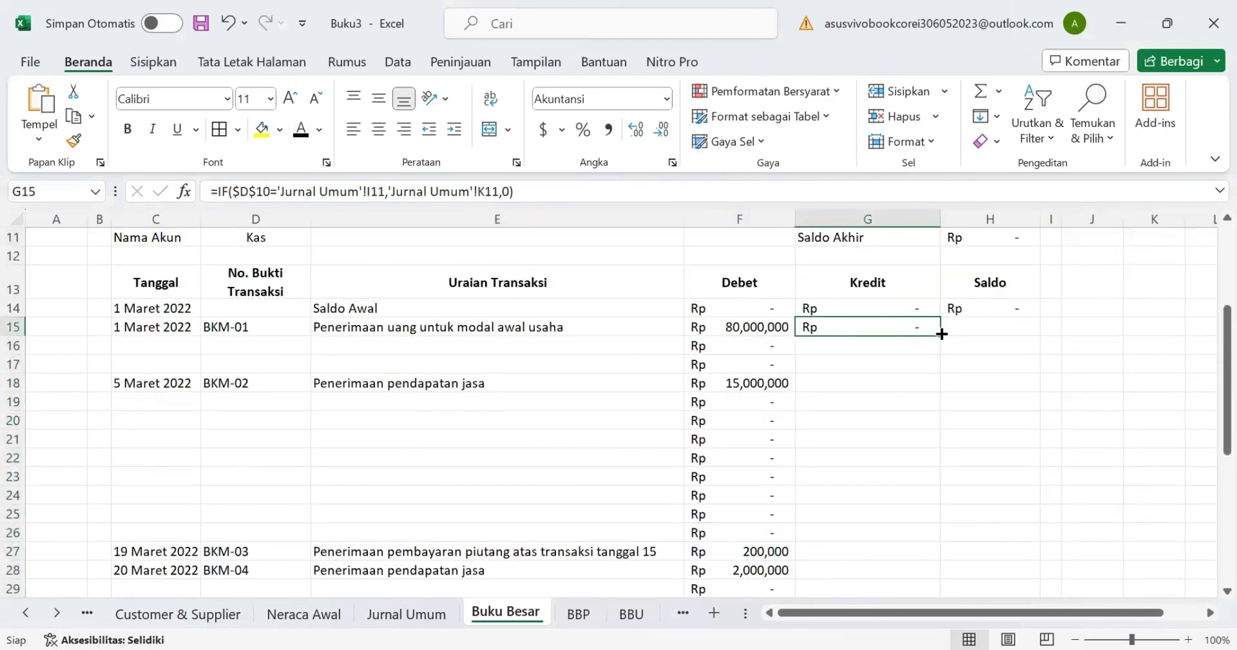
pyautogui.moveTo(942, 333); pyautogui.dragTo(947, 552)
pyautogui.scroll(6, 973, 330)
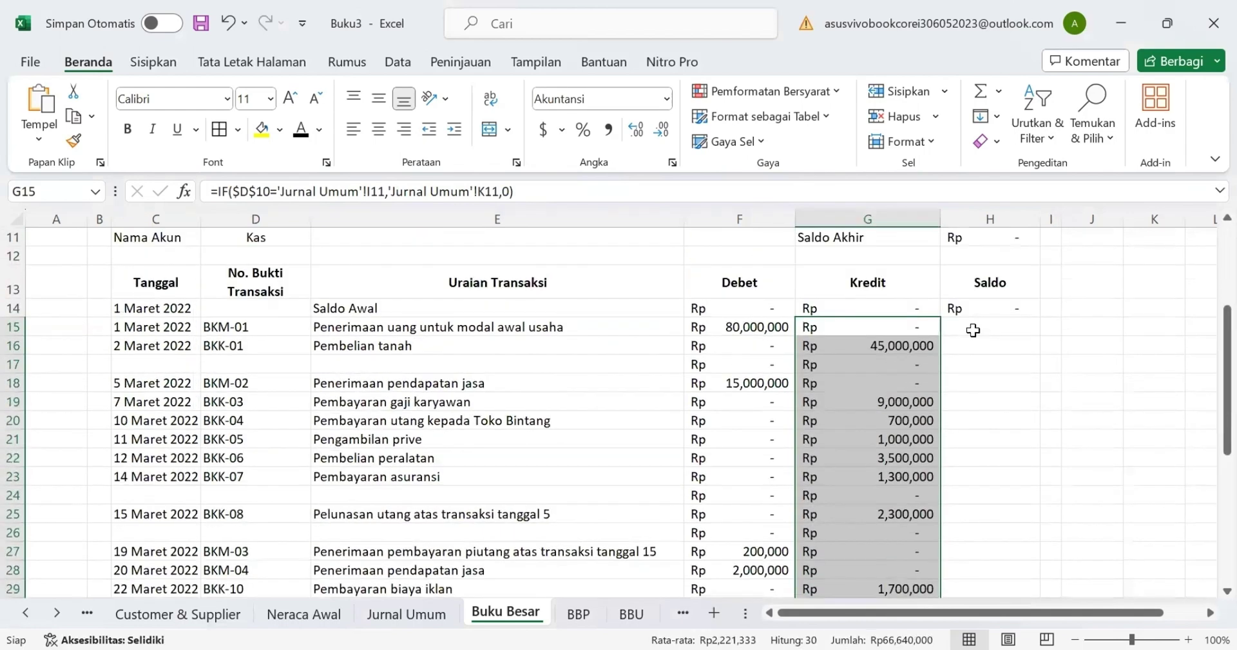
# Step: Make the running balance formula in H15 black and copy it down to H44
pyautogui.click(973, 330)
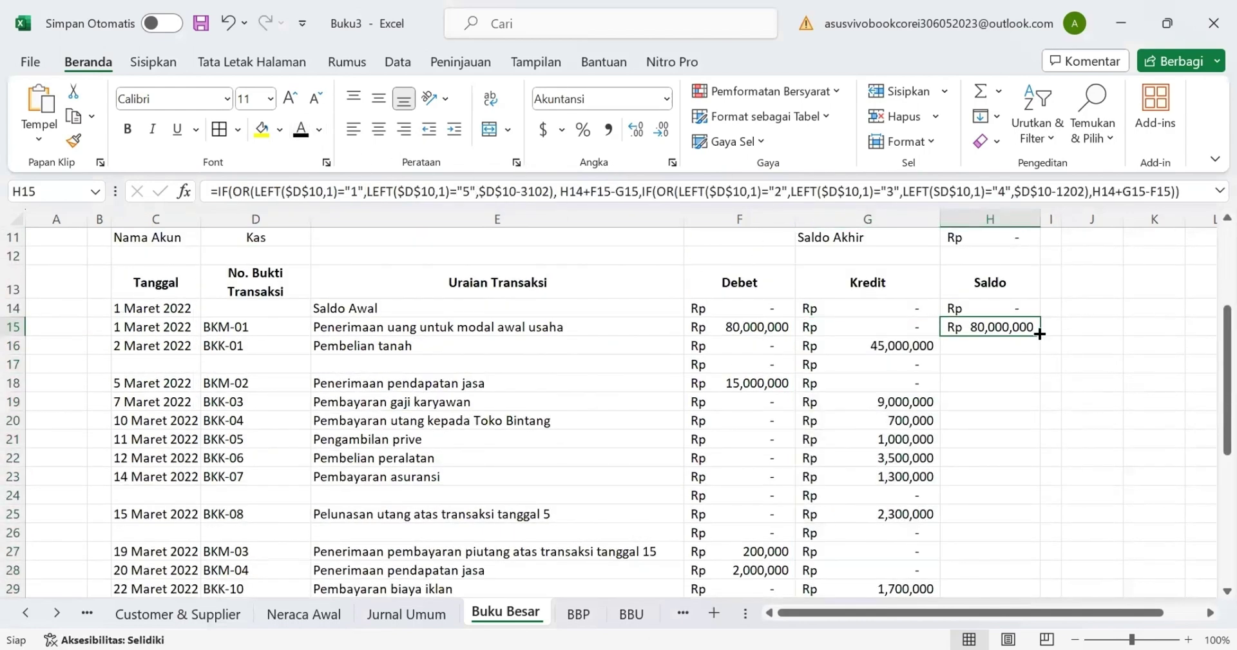
pyautogui.moveTo(1039, 333); pyautogui.dragTo(1016, 577)
pyautogui.scroll(-2, 964, 500)
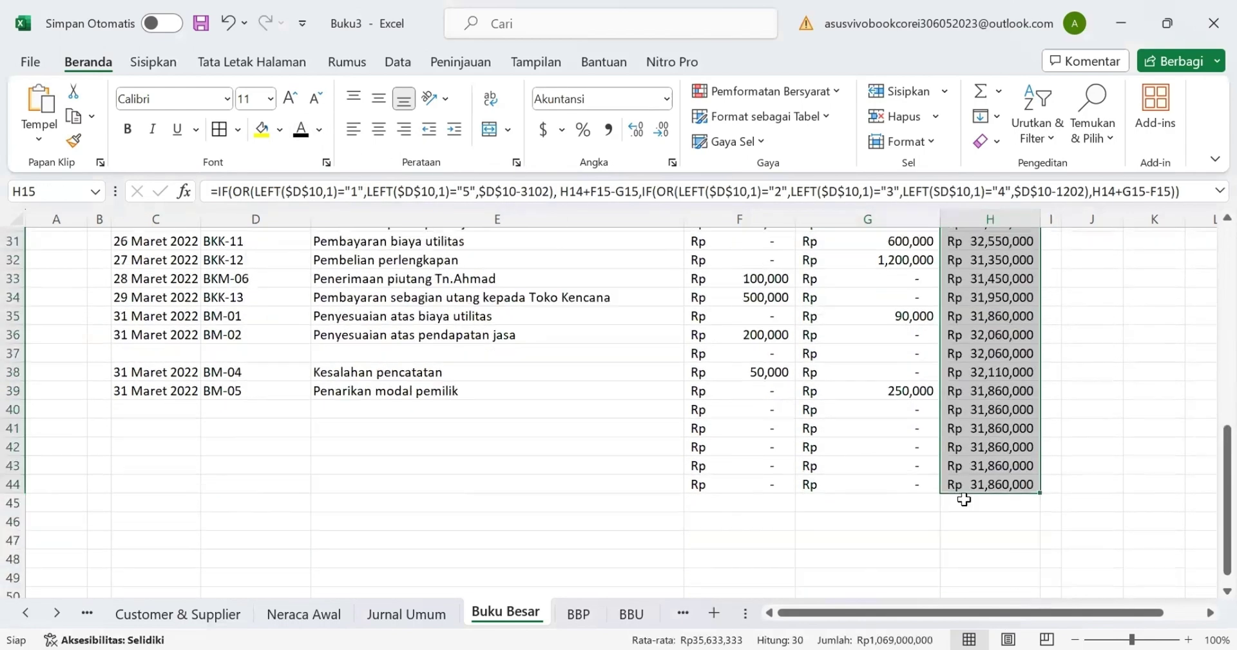
# Step: Total the Debet column in F45 with =SUM(F14:F44) and copy the formula to G45 for the Kredit column
pyautogui.click(731, 500)
pyautogui.write('=S')
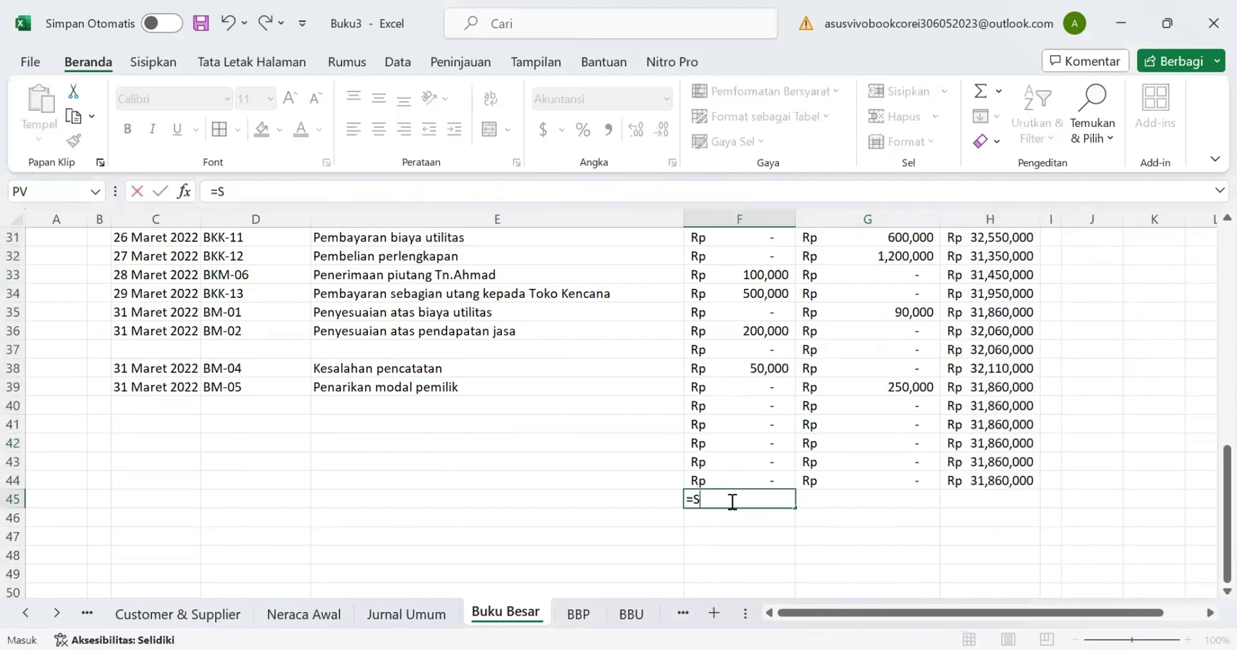
pyautogui.write('UM(')
pyautogui.scroll(7, 739, 387)
pyautogui.moveTo(740, 324); pyautogui.dragTo(770, 575)
pyautogui.press('Return')
pyautogui.click(836, 557)
pyautogui.press('Left')
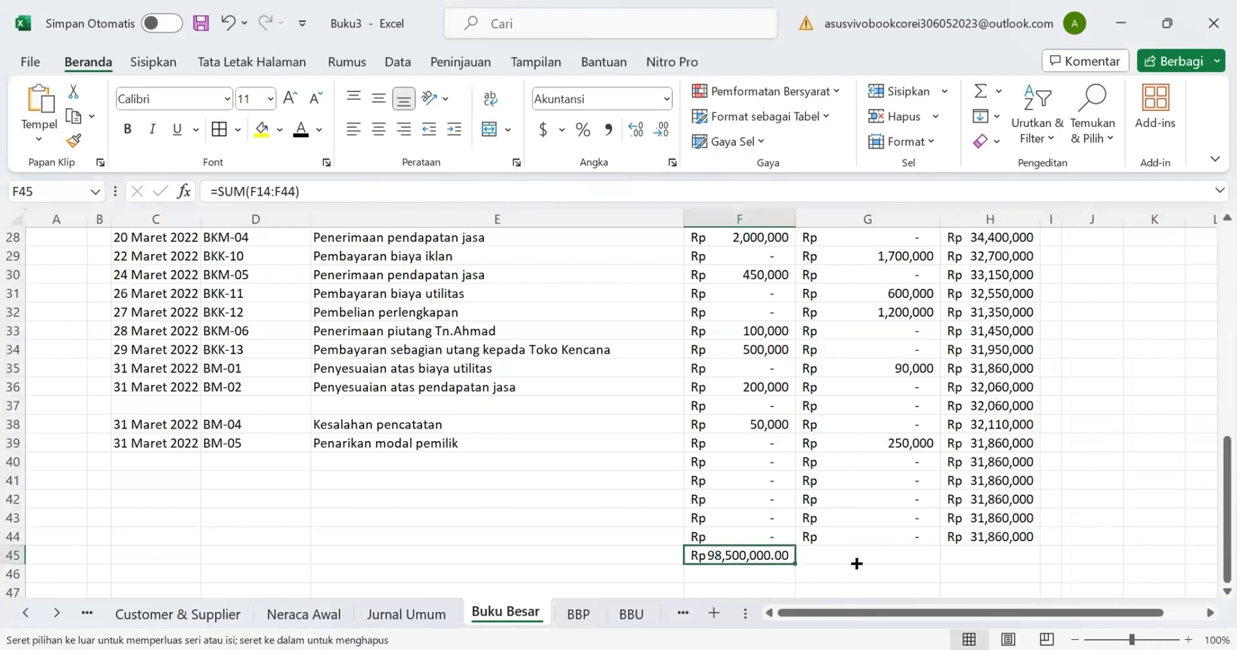
pyautogui.moveTo(856, 563); pyautogui.dragTo(888, 558)
pyautogui.click(1018, 536)
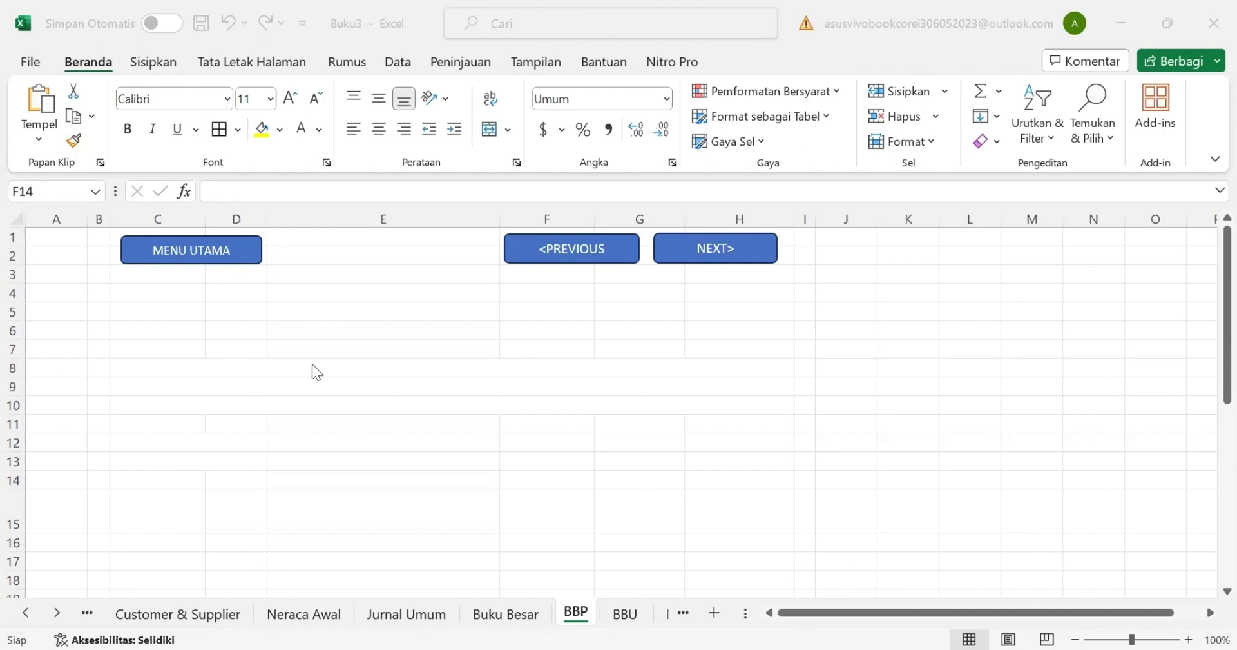
# Step: Make the text of the title rows 8 to 10 on the BBP sheet black
pyautogui.moveTo(348, 363); pyautogui.dragTo(348, 408)
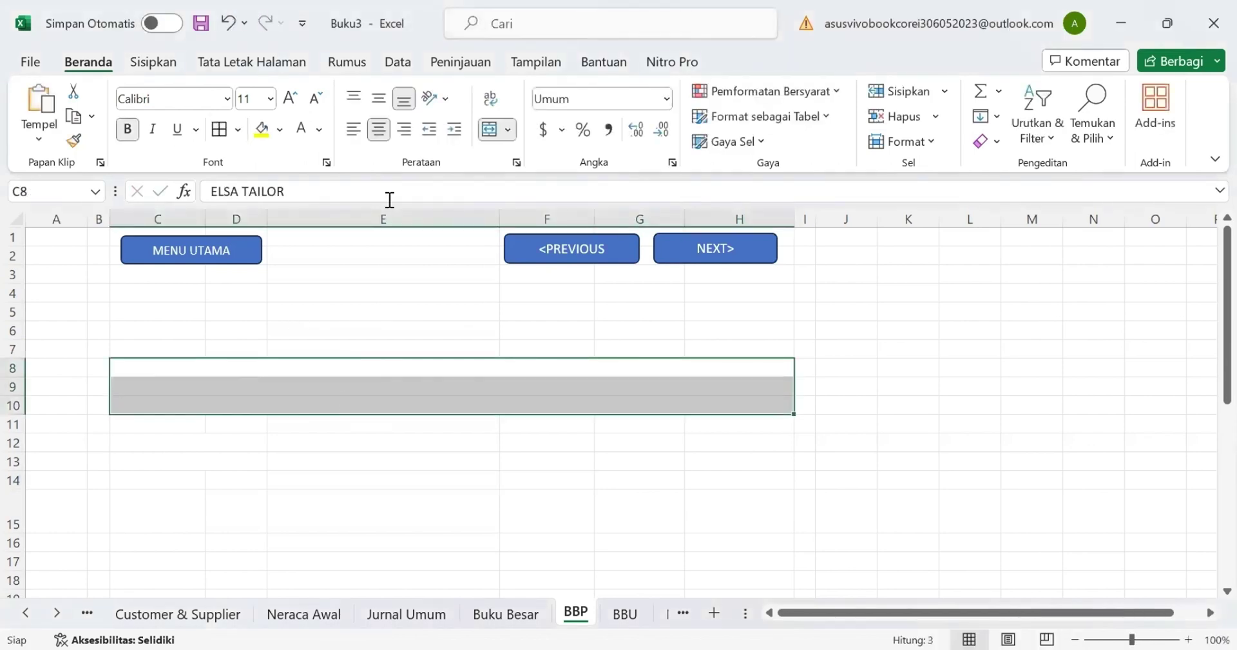
pyautogui.click(317, 128)
pyautogui.click(312, 159)
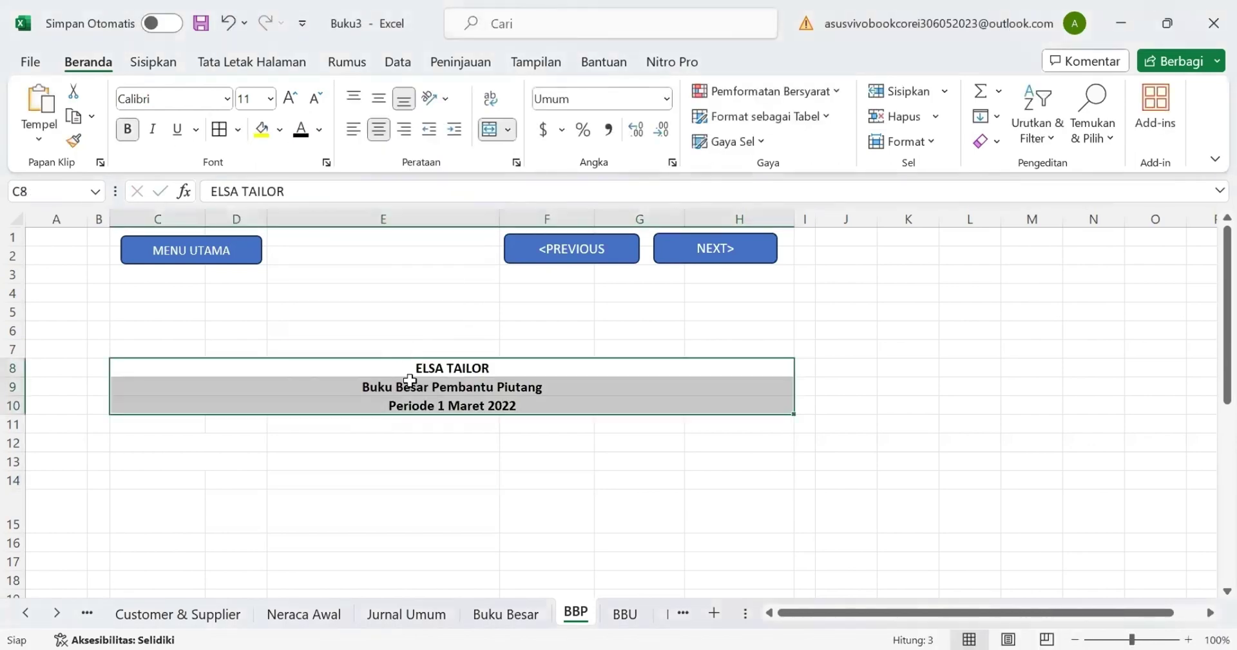
pyautogui.click(416, 399)
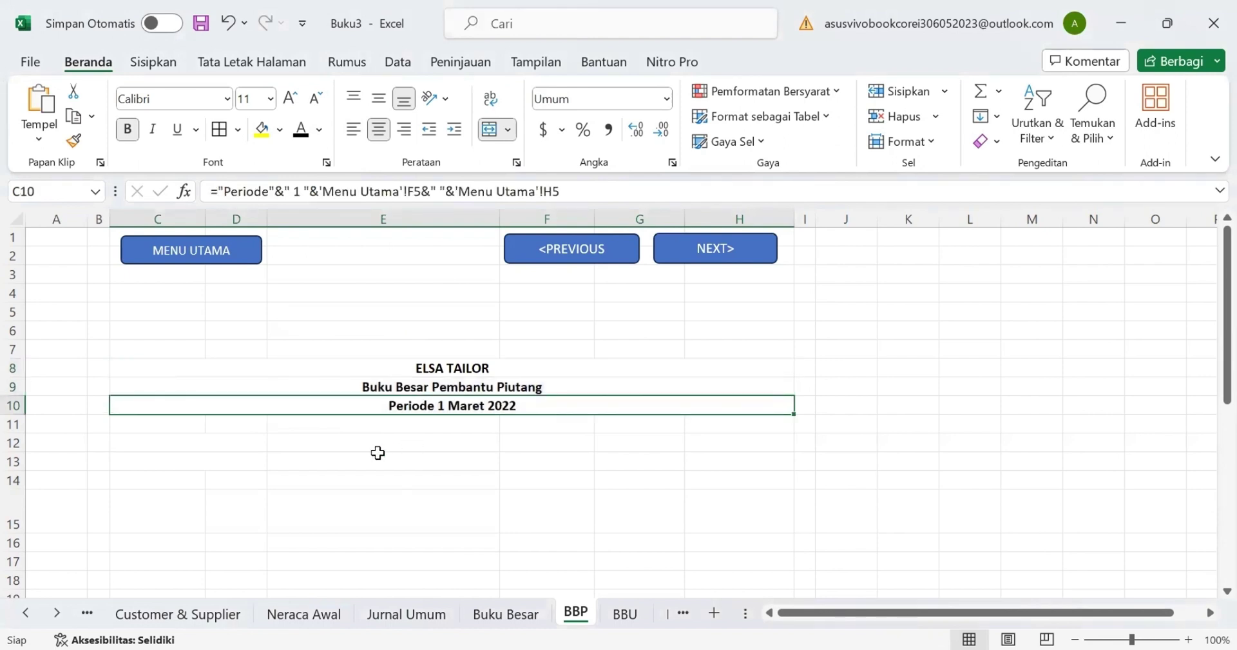
# Step: Make the text of the table header row 15 and the Kode Customer label in C12 black
pyautogui.moveTo(169, 496); pyautogui.dragTo(725, 519)
pyautogui.click(312, 132)
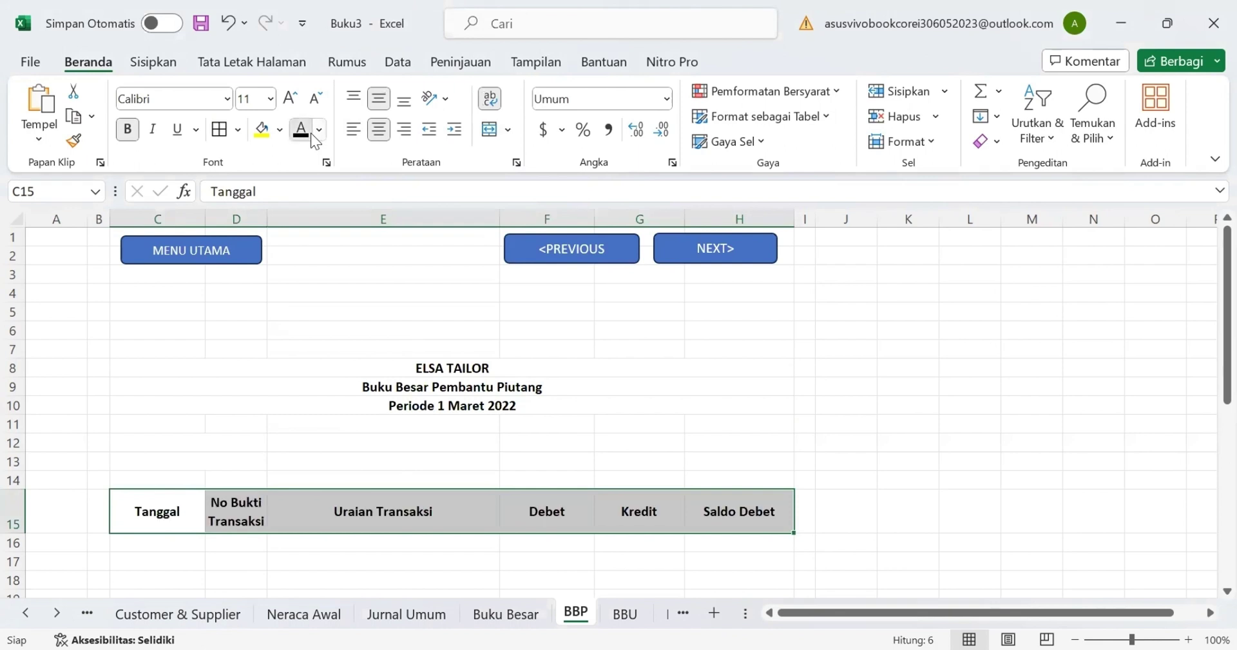
pyautogui.click(192, 441)
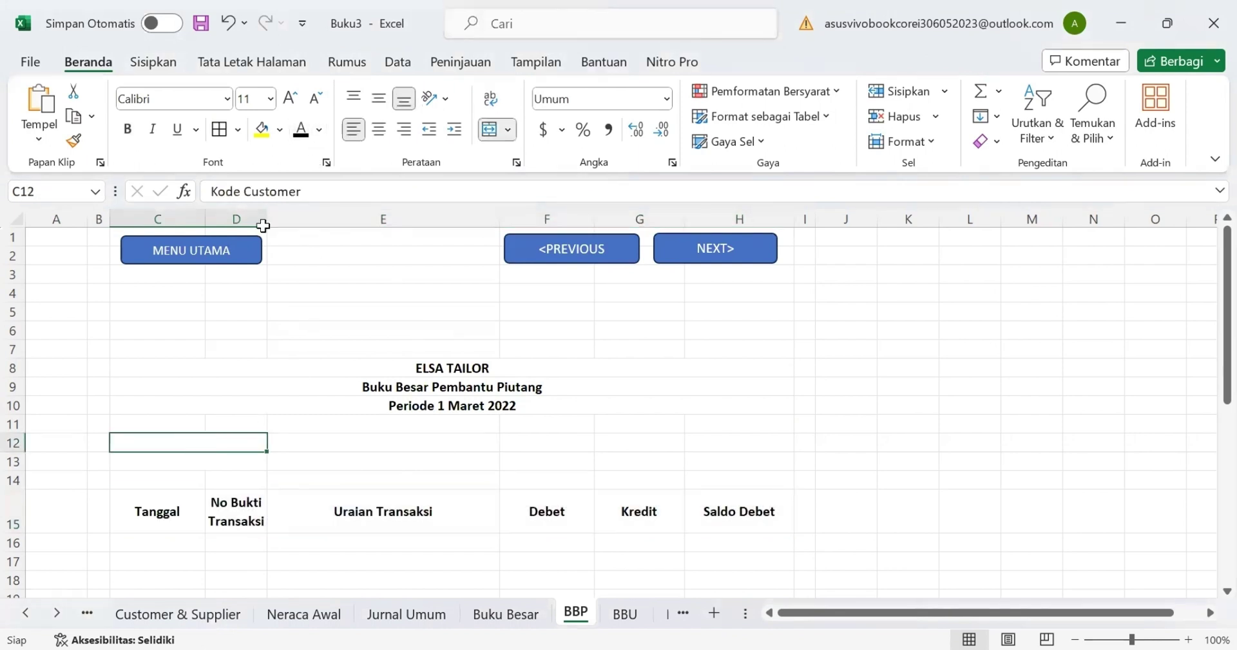
pyautogui.click(302, 131)
# Step: Confirm the list validation with source C 01 for cell E12 and choose C 01 as the customer code
pyautogui.click(295, 445)
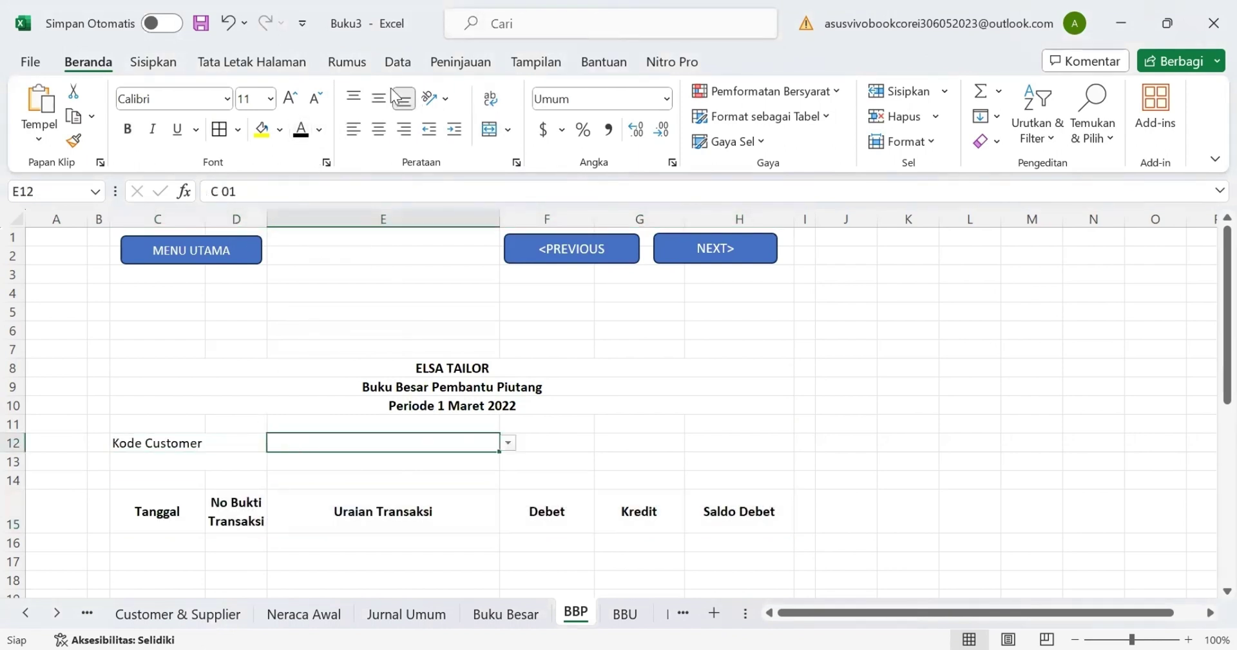
pyautogui.click(398, 61)
pyautogui.click(669, 140)
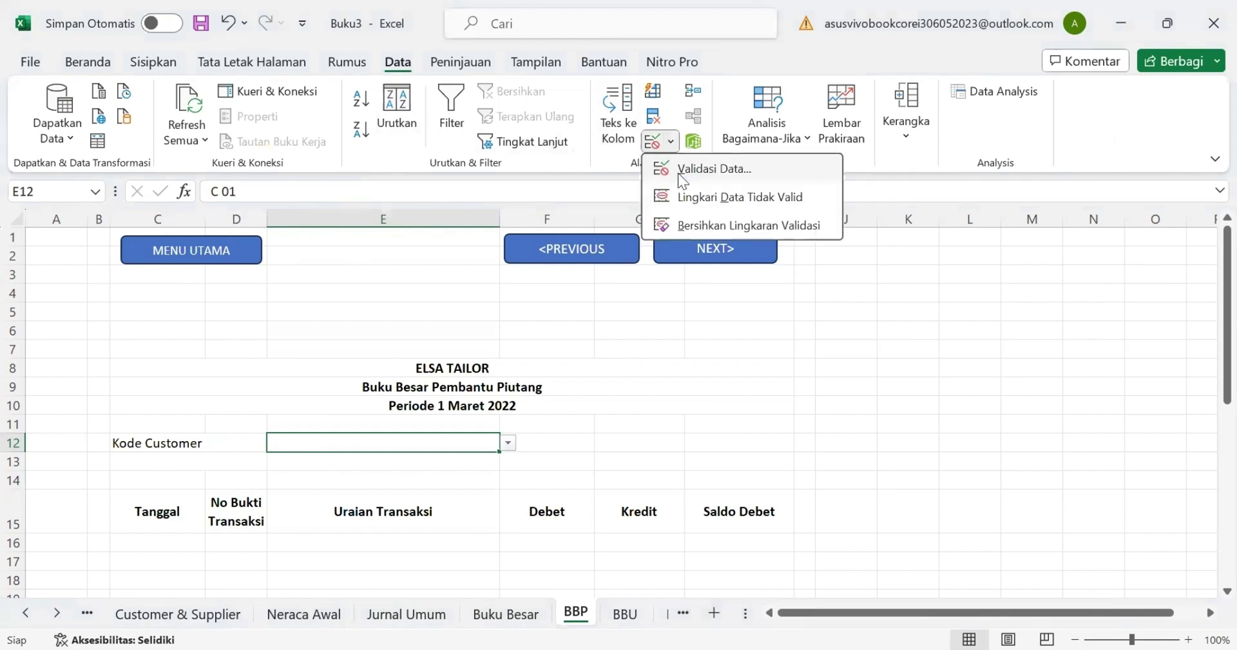
pyautogui.click(678, 170)
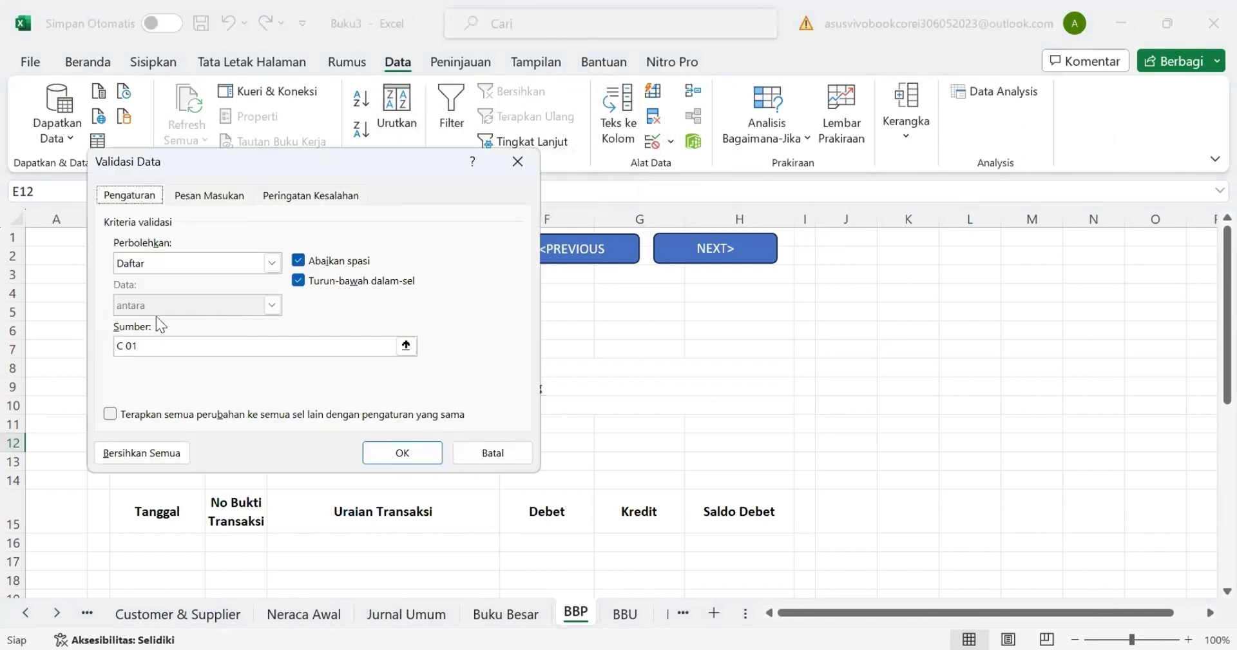
pyautogui.click(388, 451)
pyautogui.click(519, 445)
pyautogui.click(464, 437)
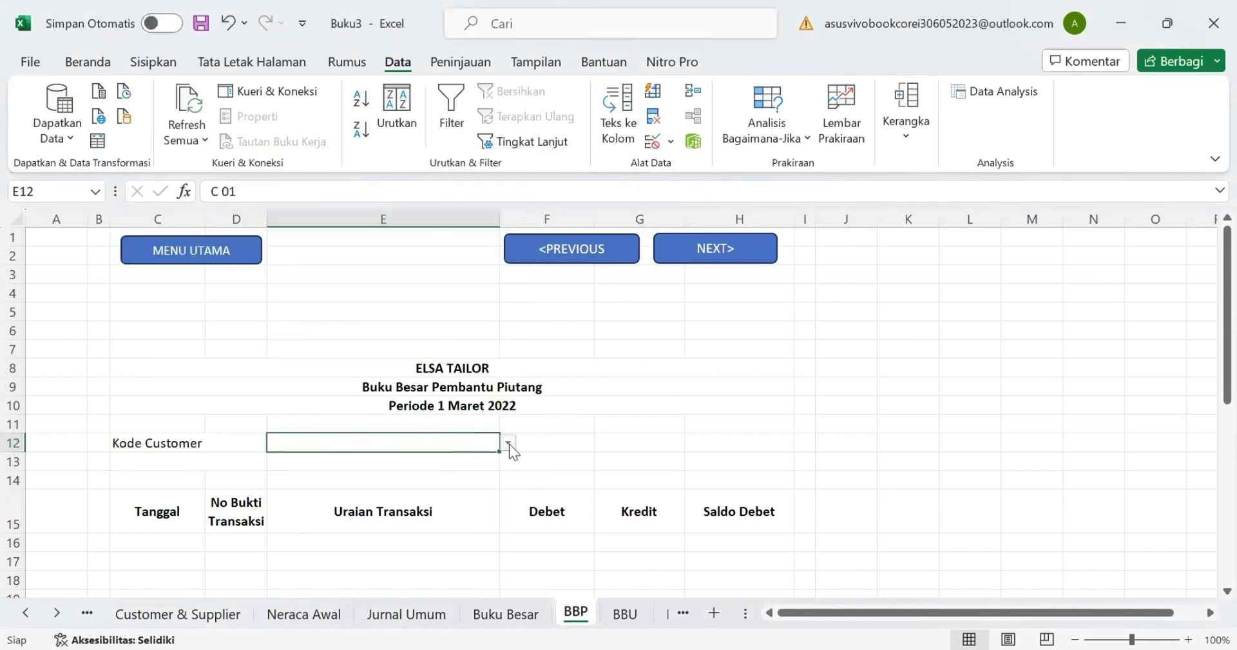
pyautogui.click(509, 443)
pyautogui.click(470, 470)
# Step: Make the customer code in E12, the Nama Customer label in C13 and the name lookup in E13 black
pyautogui.click(78, 60)
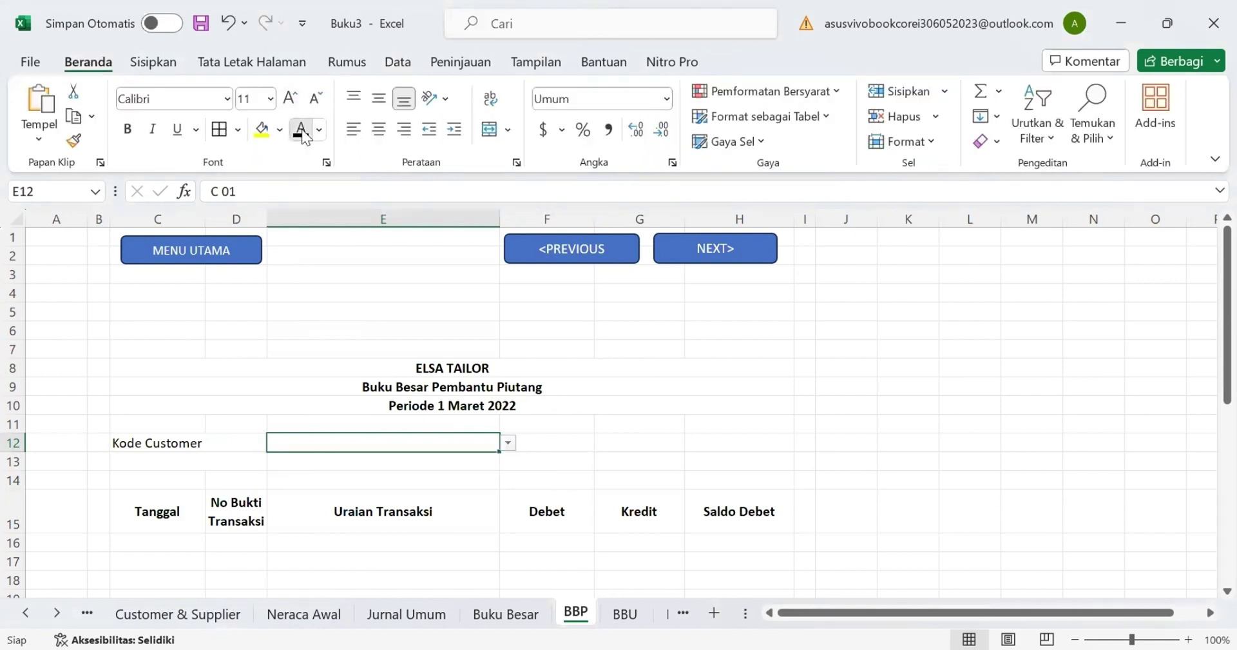
pyautogui.click(146, 459)
pyautogui.click(301, 129)
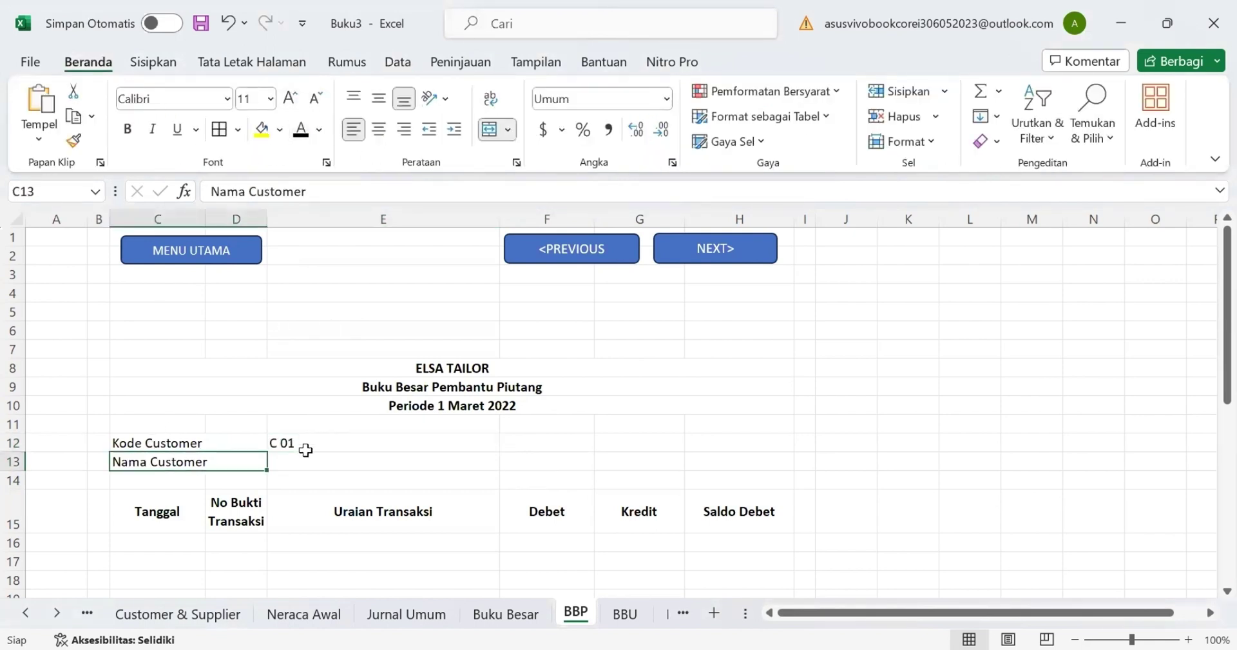
pyautogui.click(308, 462)
pyautogui.click(302, 133)
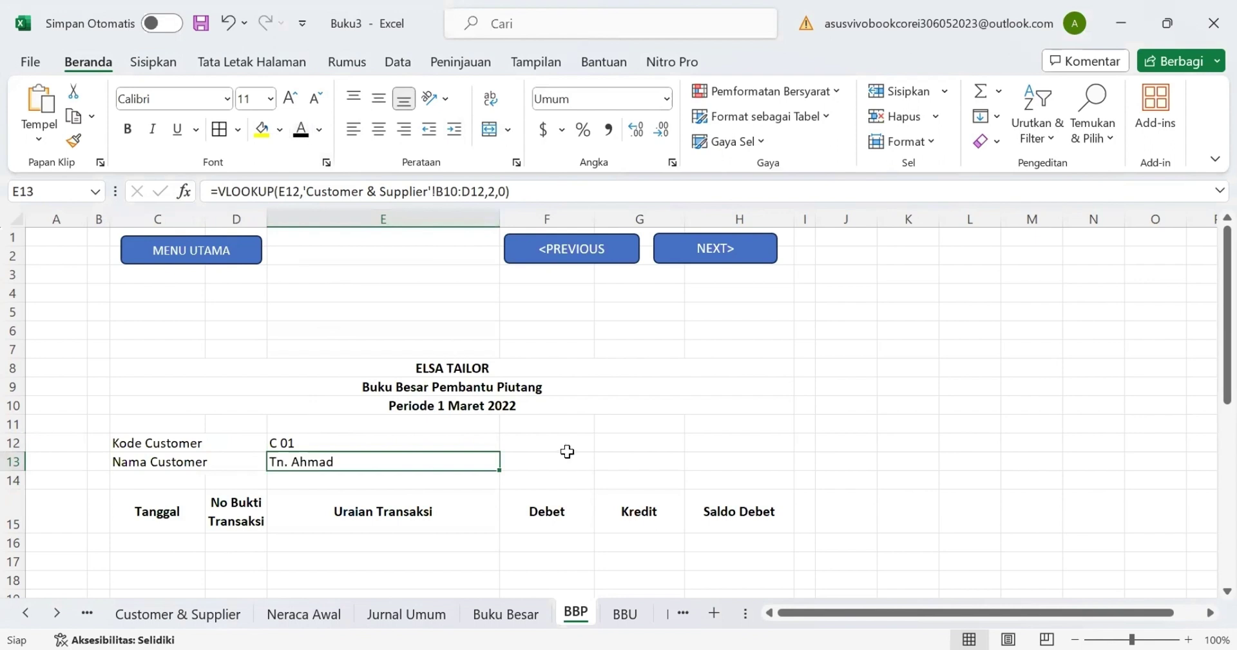
# Step: Make the Kode Akun and Saldo Akhir labels in G12:G13 and their values in H12:H13 black
pyautogui.click(636, 443)
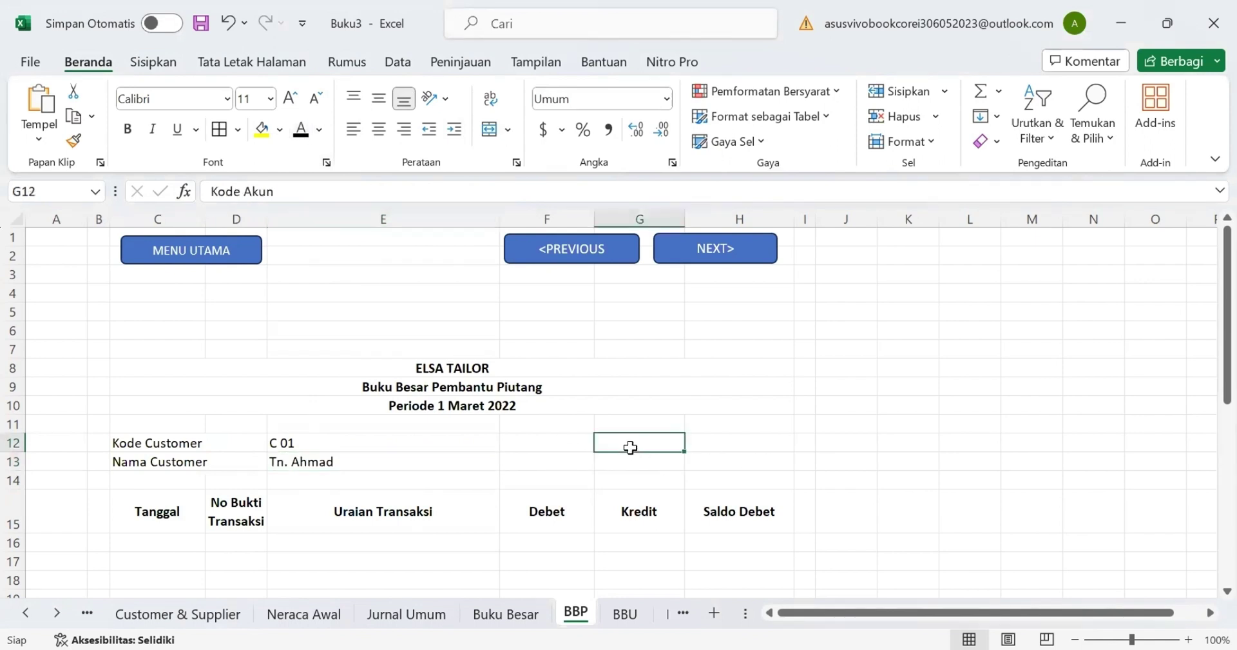
pyautogui.click(301, 128)
pyautogui.click(710, 429)
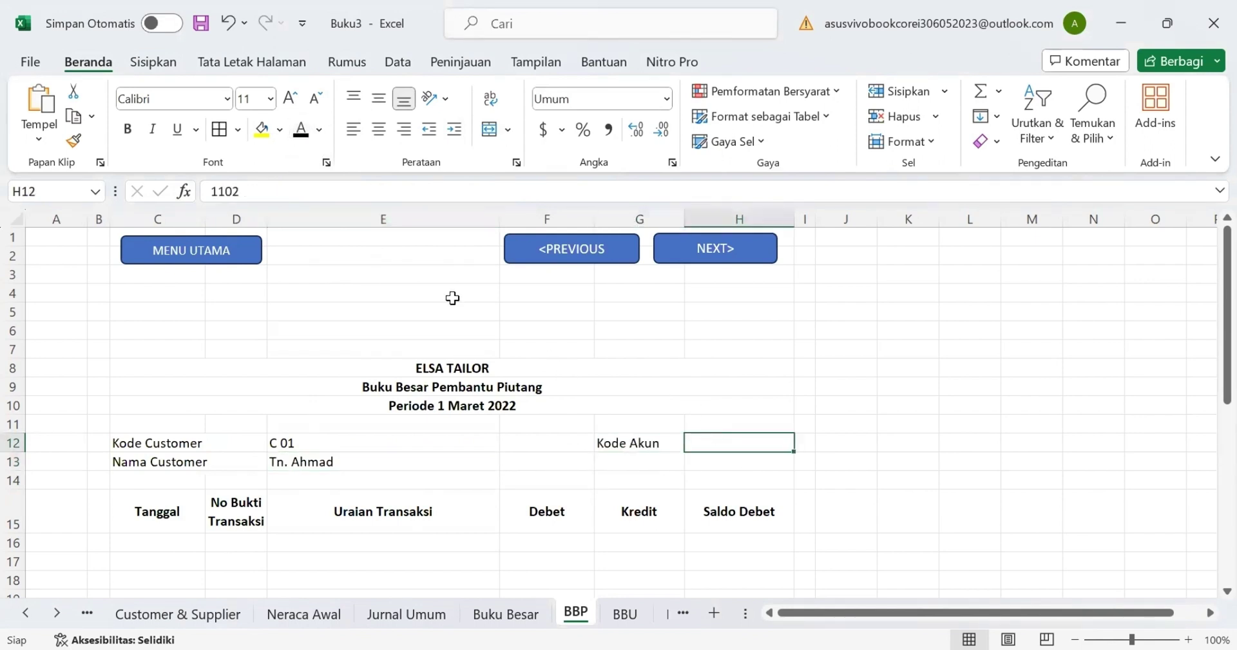
pyautogui.click(301, 129)
pyautogui.click(620, 459)
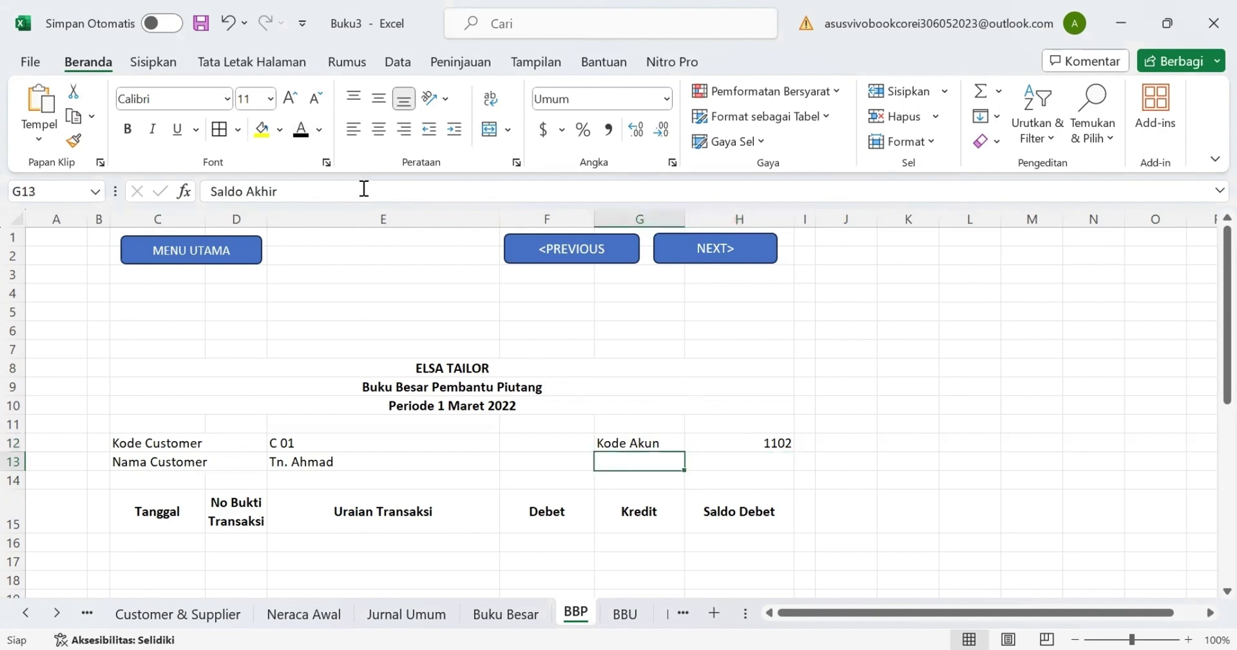
pyautogui.click(301, 131)
pyautogui.click(735, 460)
pyautogui.click(301, 129)
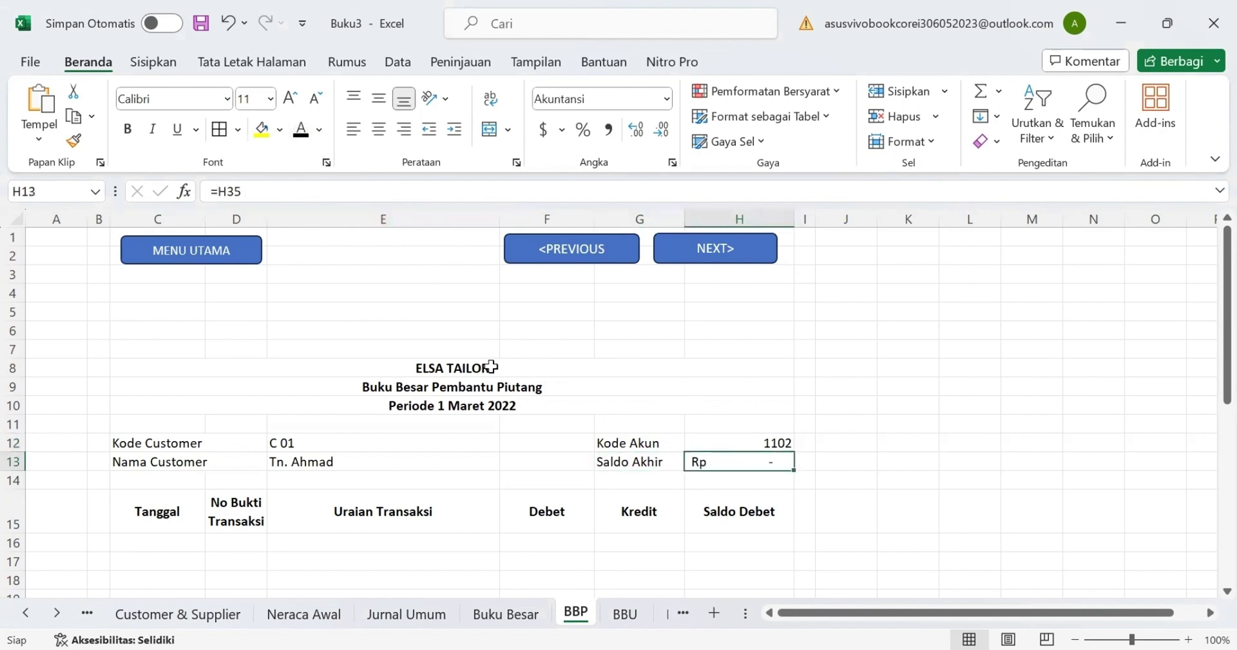
# Step: Make the opening balance entries in row 16 black: date, Saldo Awal description, Debet, Kredit and Saldo Debet
pyautogui.scroll(-3, 230, 359)
pyautogui.click(161, 390)
pyautogui.click(162, 378)
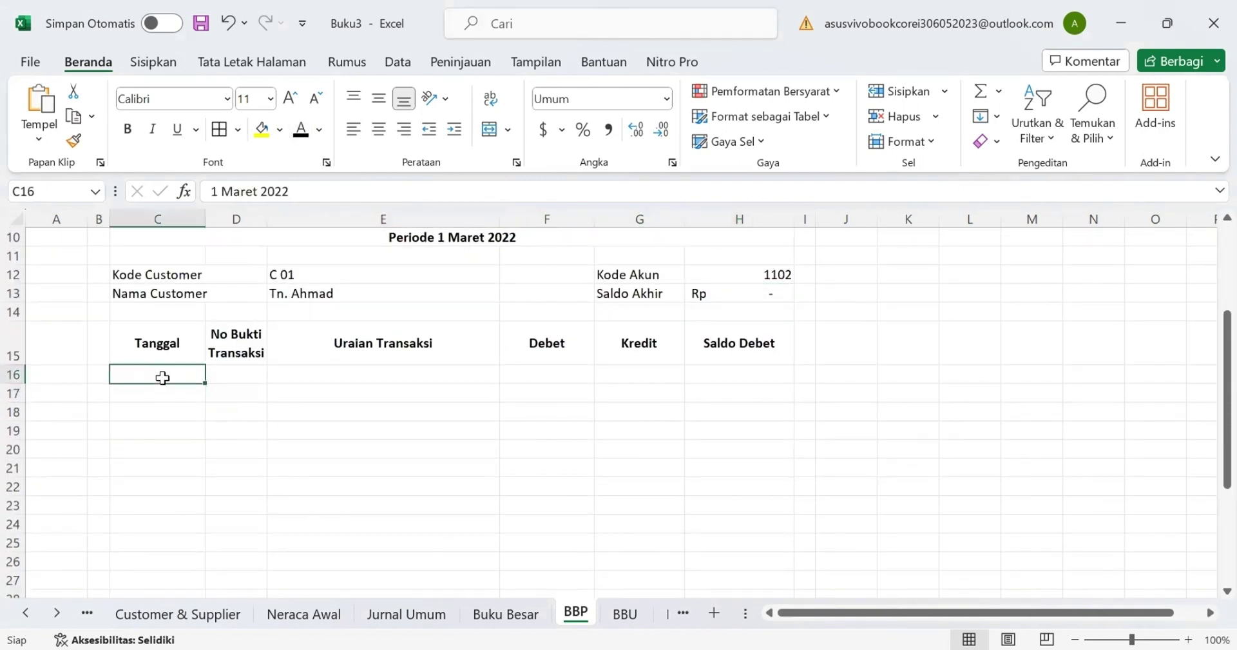
pyautogui.click(301, 128)
pyautogui.click(314, 376)
pyautogui.click(301, 129)
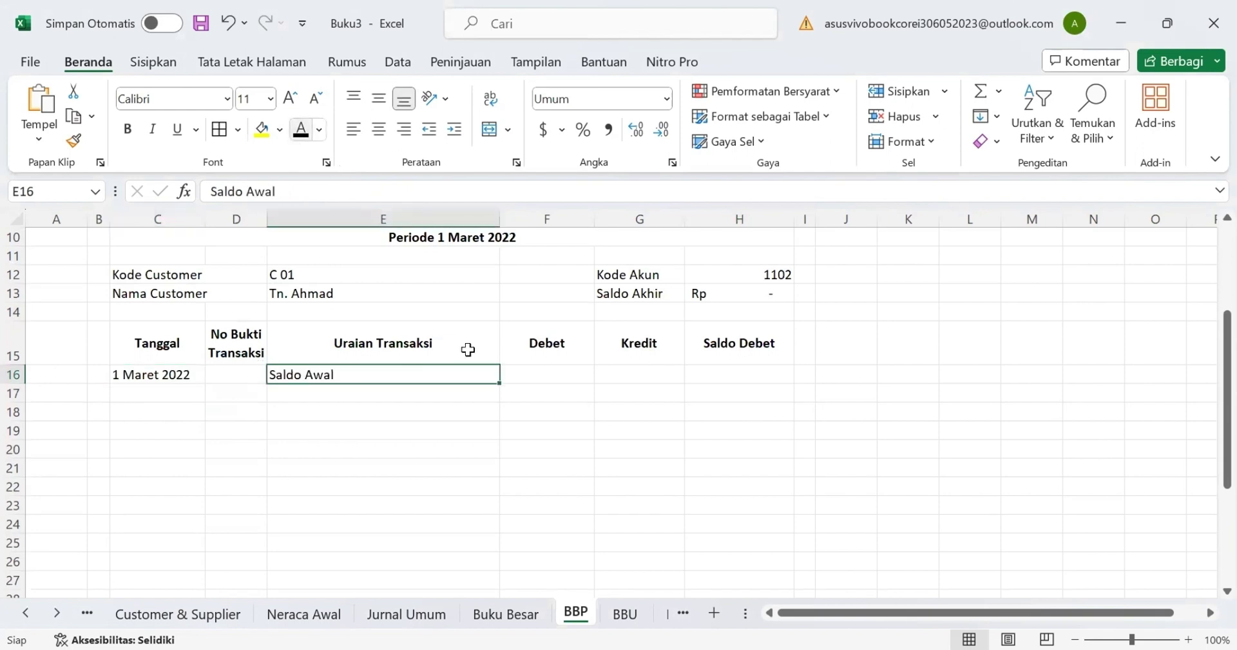
pyautogui.click(557, 370)
pyautogui.click(301, 129)
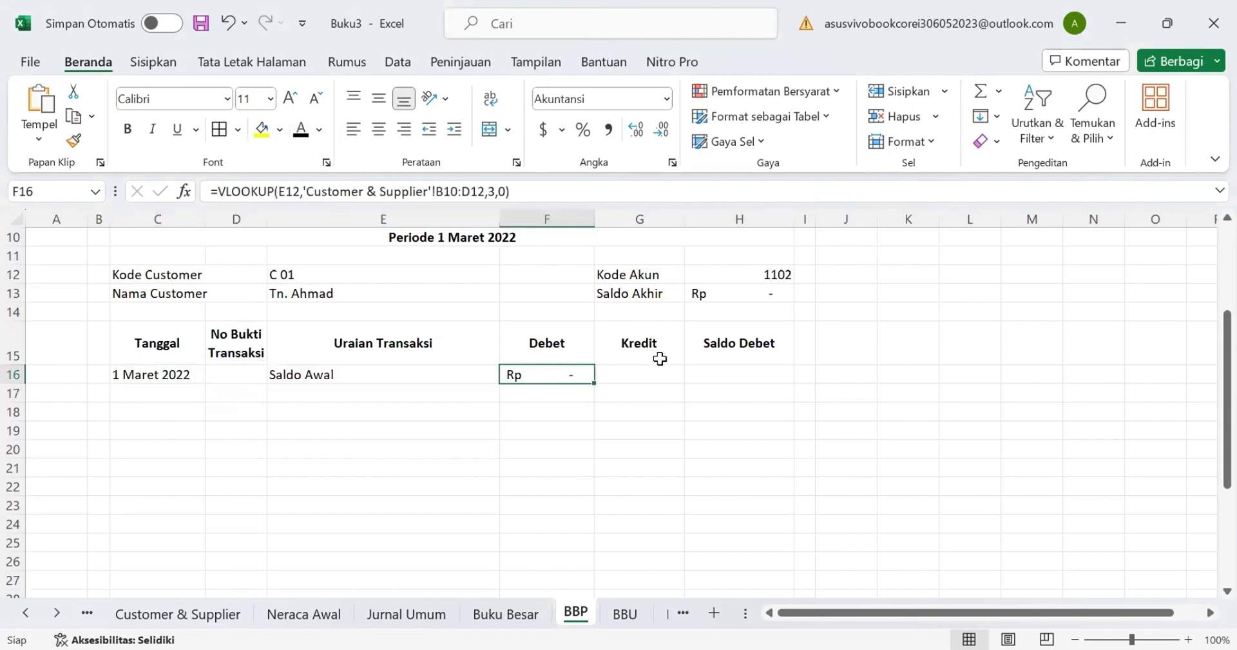
pyautogui.click(658, 374)
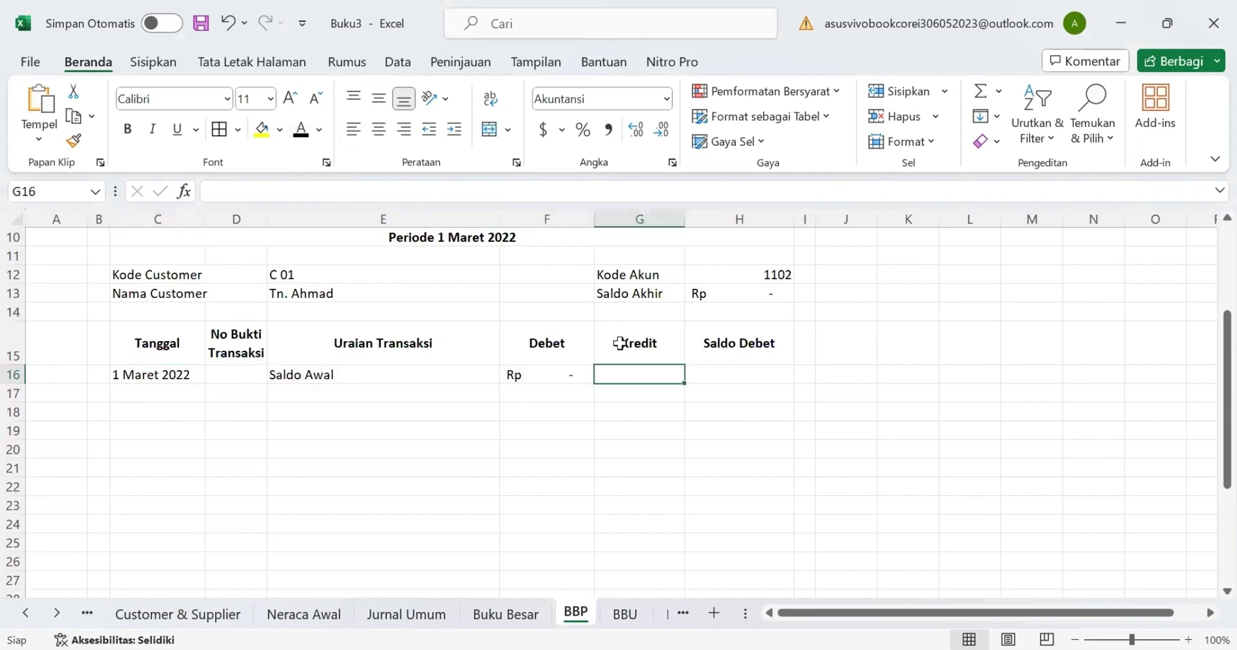
pyautogui.click(743, 373)
# Step: Make the date formula in C17 and the voucher number formula in D17 black and copy both down the table
pyautogui.click(178, 399)
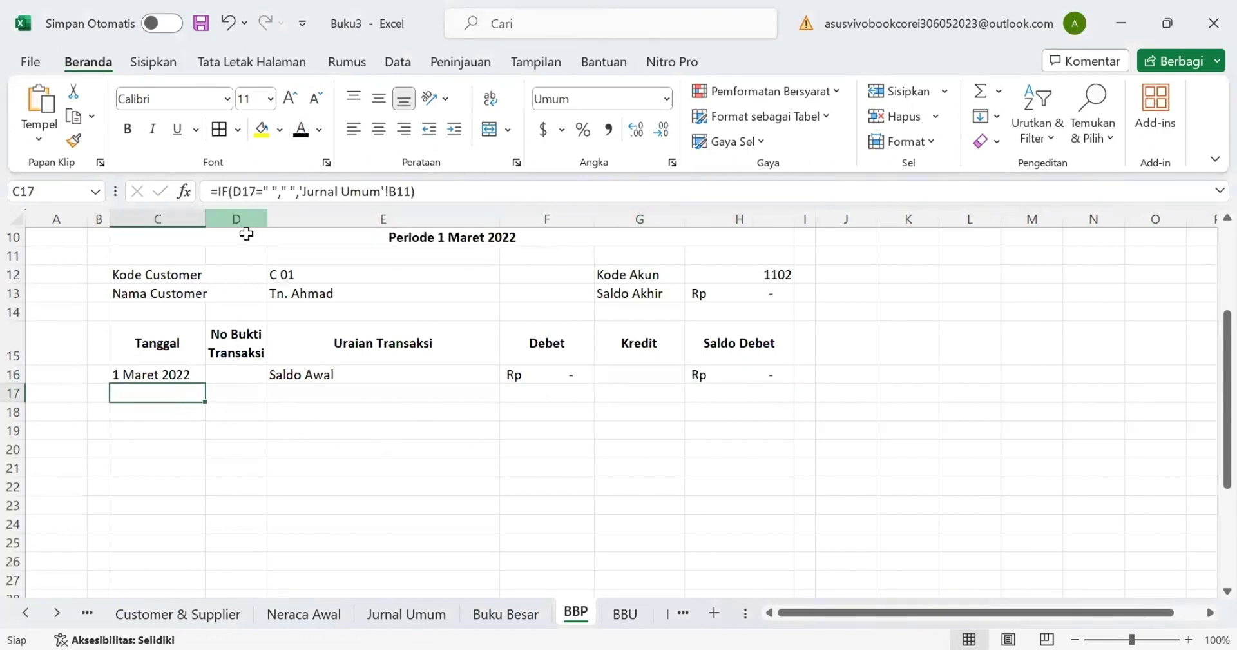
pyautogui.moveTo(204, 401); pyautogui.dragTo(166, 516)
pyautogui.scroll(5, 304, 298)
pyautogui.click(235, 412)
pyautogui.click(234, 430)
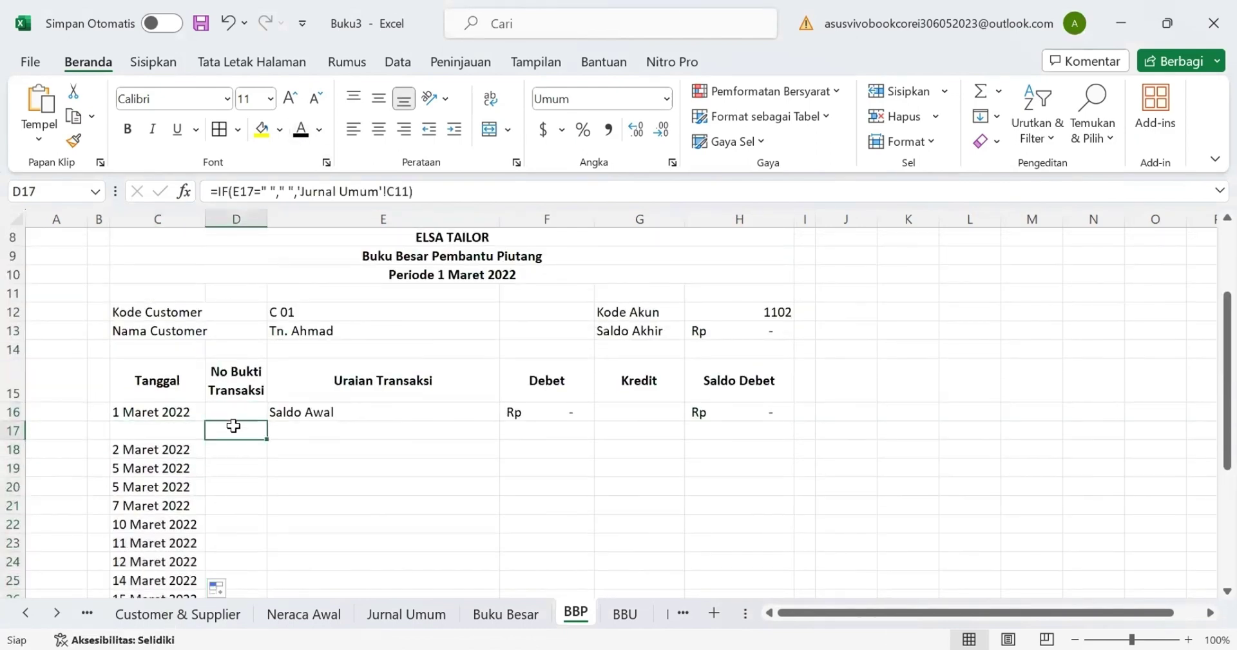
pyautogui.moveTo(266, 439); pyautogui.dragTo(274, 559)
pyautogui.scroll(3, 395, 384)
# Step: Make the transaction description formula in E17 black and copy it down the Uraian Transaksi column
pyautogui.click(384, 411)
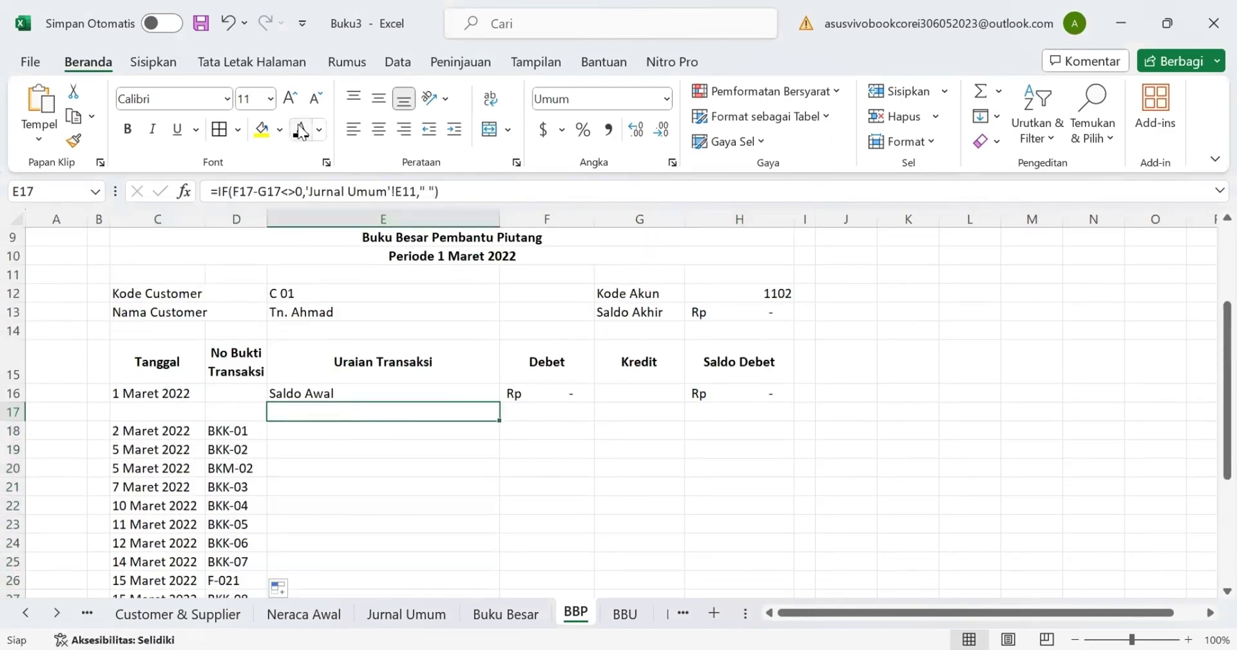
pyautogui.moveTo(500, 419); pyautogui.dragTo(506, 512)
pyautogui.scroll(4, 567, 401)
# Step: Make the debit and credit formulas in F17 and G17 black and copy them down to row 36
pyautogui.click(567, 404)
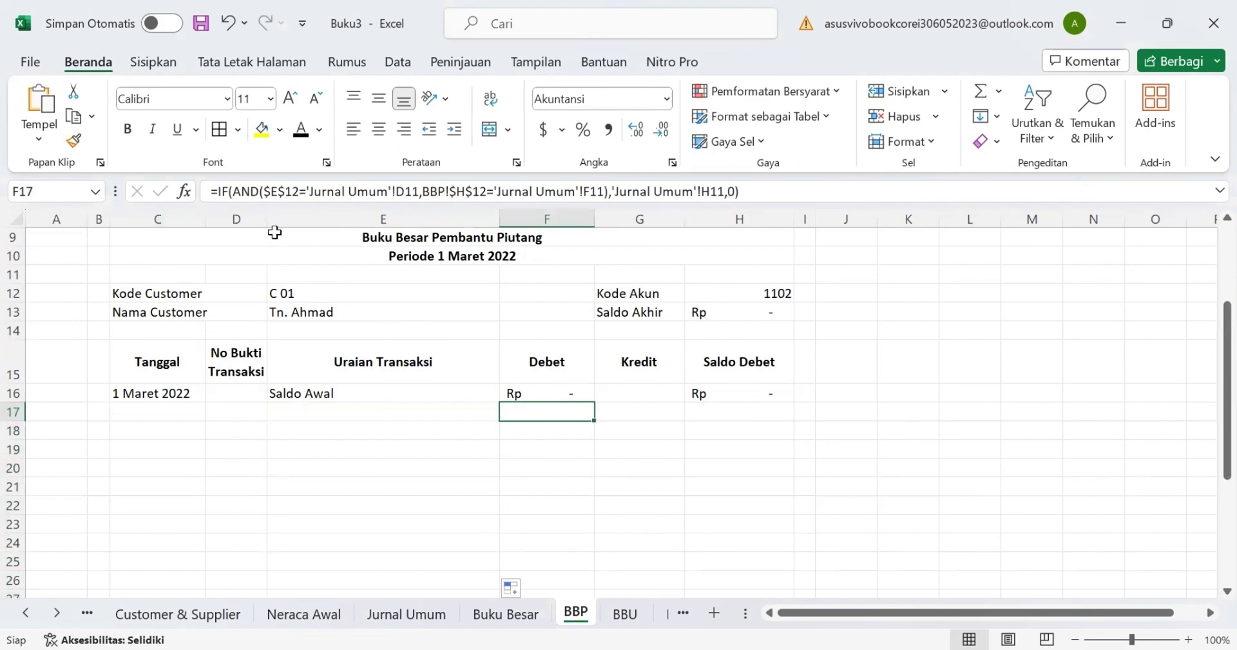
pyautogui.moveTo(594, 420); pyautogui.dragTo(557, 581)
pyautogui.scroll(2, 560, 464)
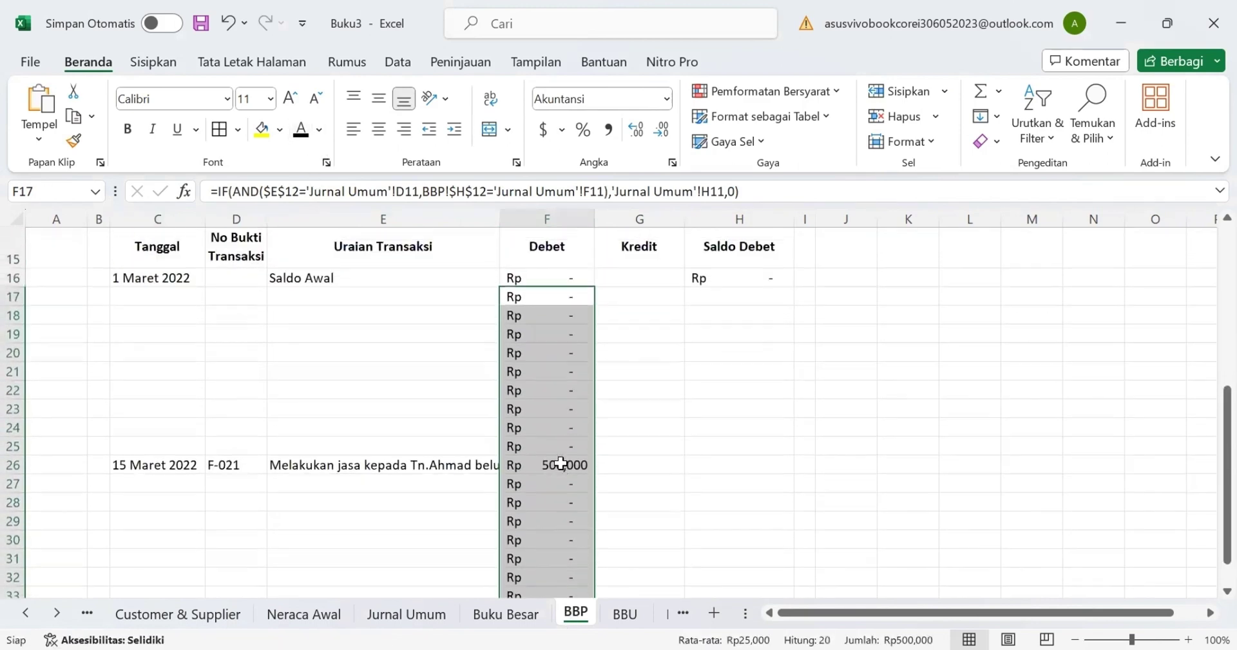
pyautogui.click(640, 338)
pyautogui.moveTo(684, 345); pyautogui.dragTo(687, 558)
pyautogui.scroll(3, 719, 387)
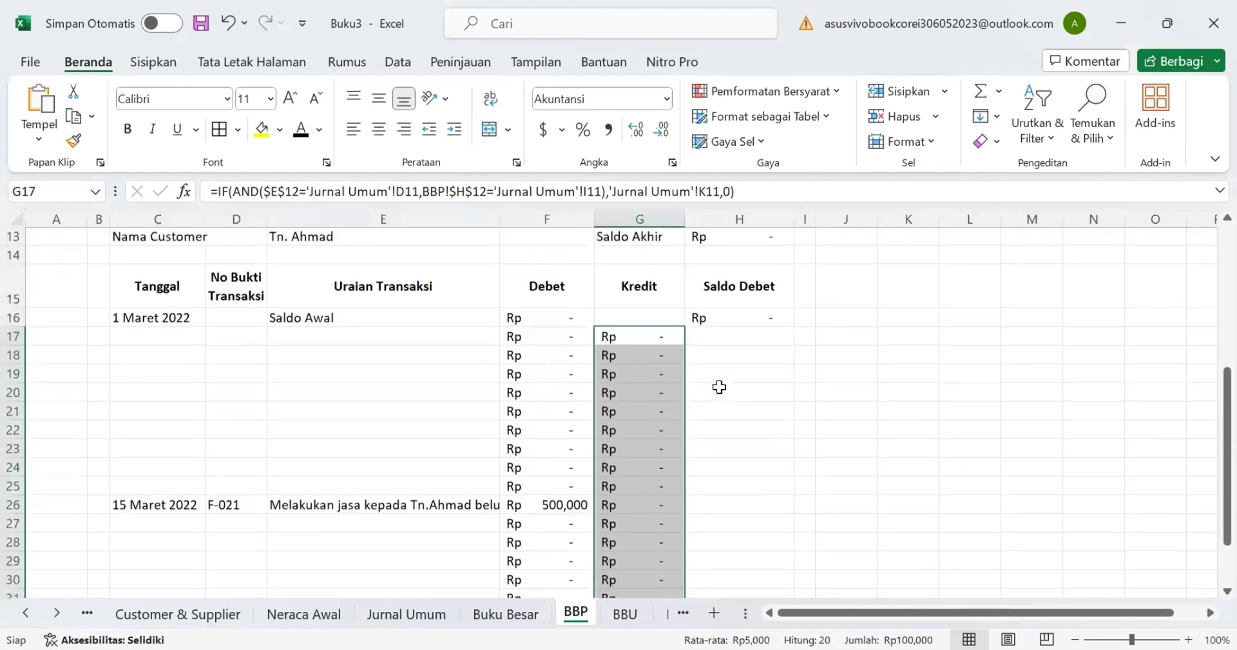
# Step: Make the running balance formula in H17 black and copy it down to H36
pyautogui.click(723, 377)
pyautogui.moveTo(794, 382); pyautogui.dragTo(802, 559)
pyautogui.scroll(-2, 558, 484)
# Step: Total the Debet column in F38 with a SUM formula
pyautogui.click(558, 484)
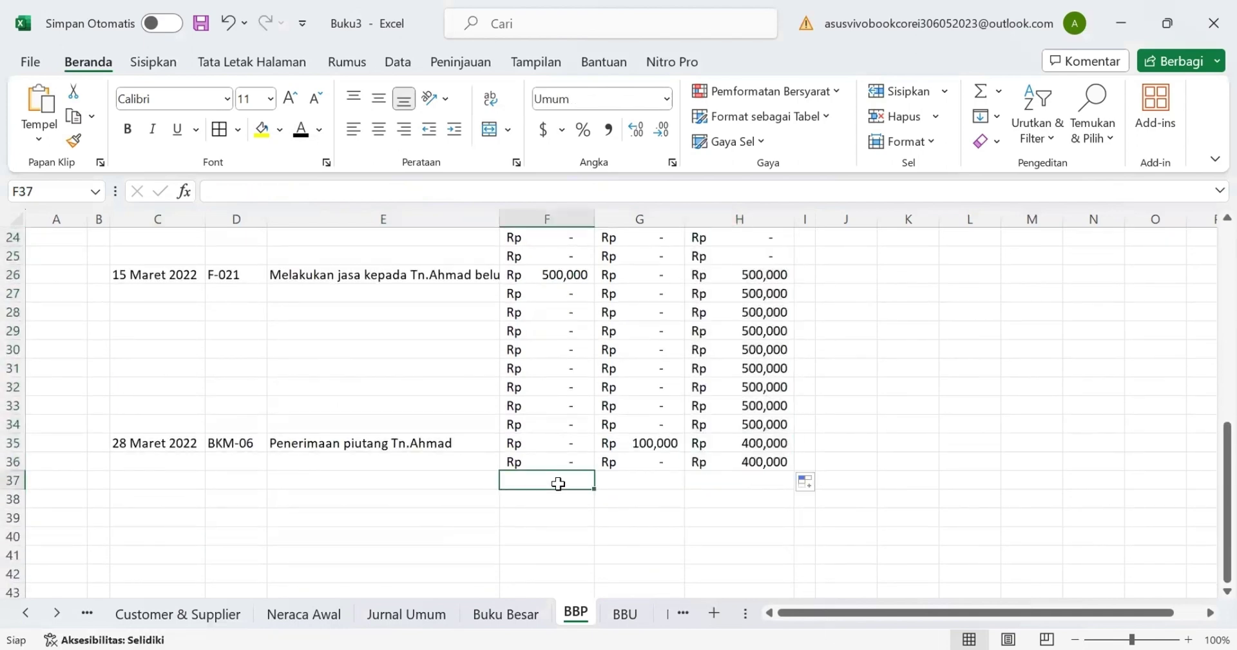
pyautogui.click(464, 489)
pyautogui.click(541, 496)
pyautogui.write('=SUM(')
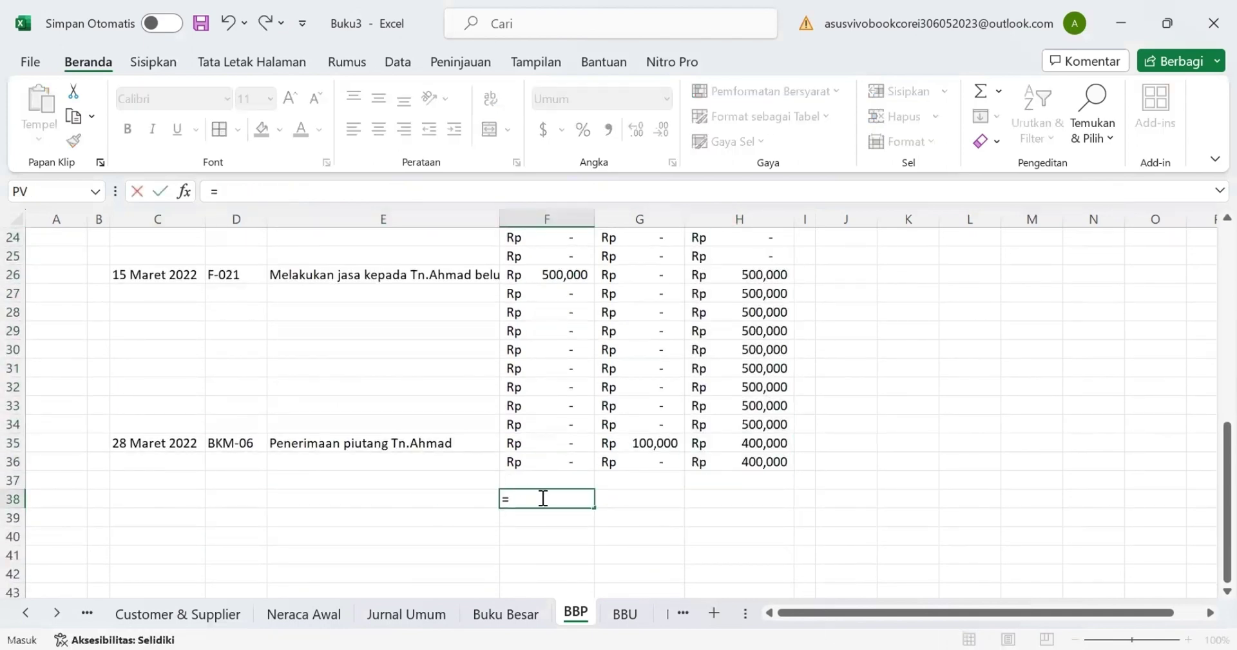
pyautogui.scroll(5, 548, 386)
pyautogui.click(547, 375)
pyautogui.press('Return')
# Step: Total the Kredit column in G38 with a SUM formula starting at G16
pyautogui.click(644, 548)
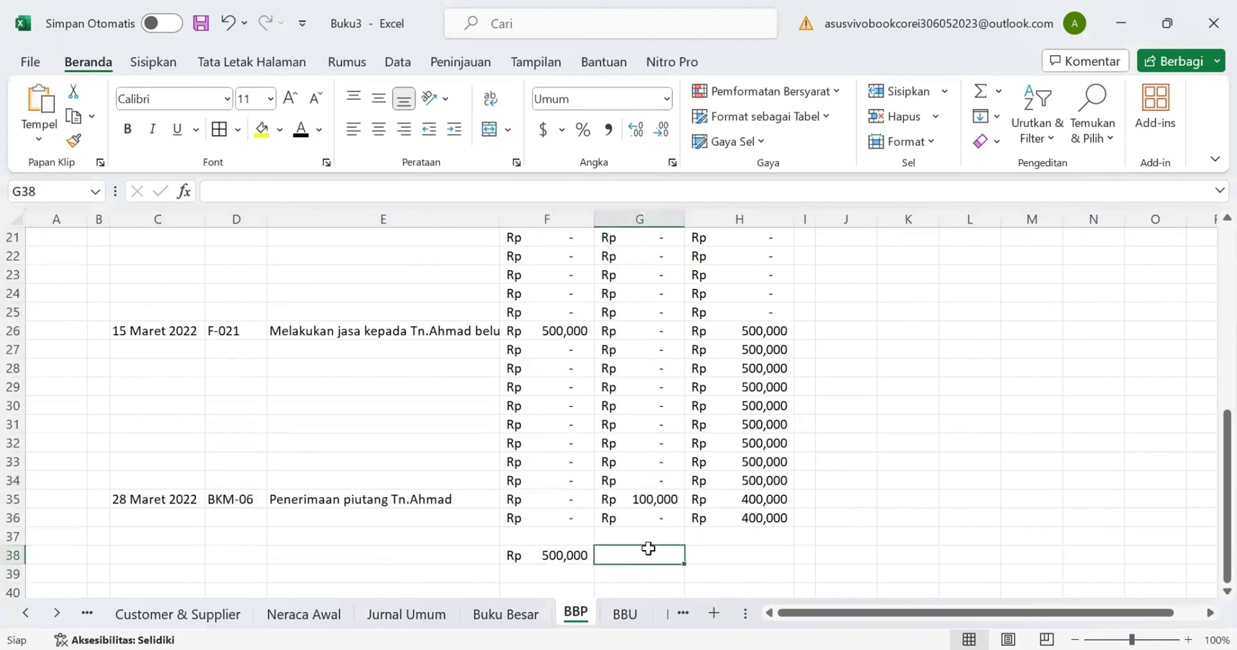
pyautogui.write('=SUM(')
pyautogui.scroll(7, 664, 475)
pyautogui.click(638, 542)
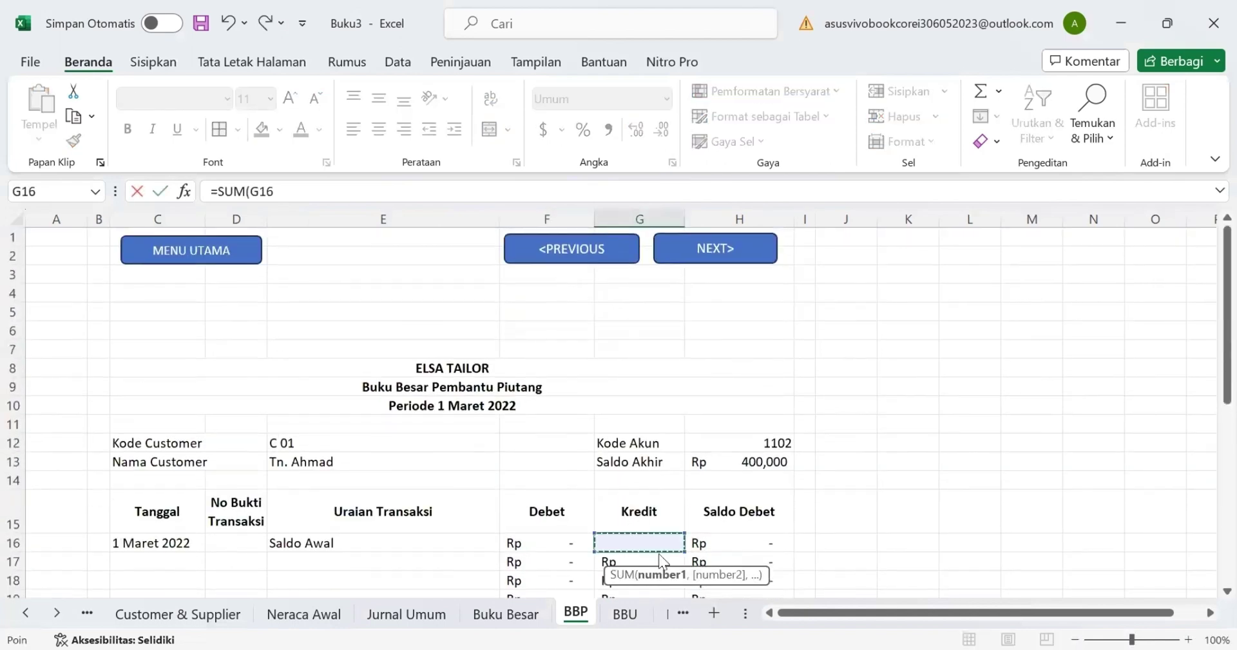
pyautogui.scroll(-6, 661, 559)
pyautogui.keyDown('shift'); pyautogui.click(656, 555); pyautogui.keyUp('shift')
pyautogui.press('Return')
pyautogui.scroll(-1, 656, 564)
pyautogui.click(750, 517)
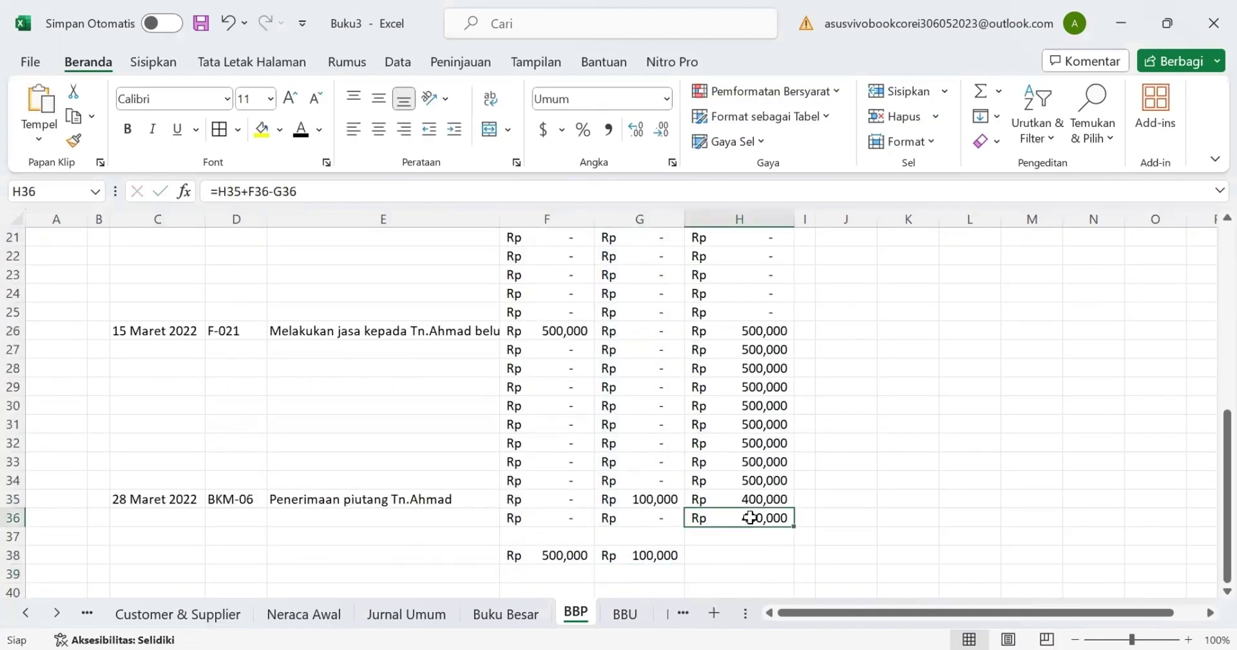
pyautogui.click(887, 441)
pyautogui.scroll(7, 888, 439)
pyautogui.scroll(-1, 888, 437)
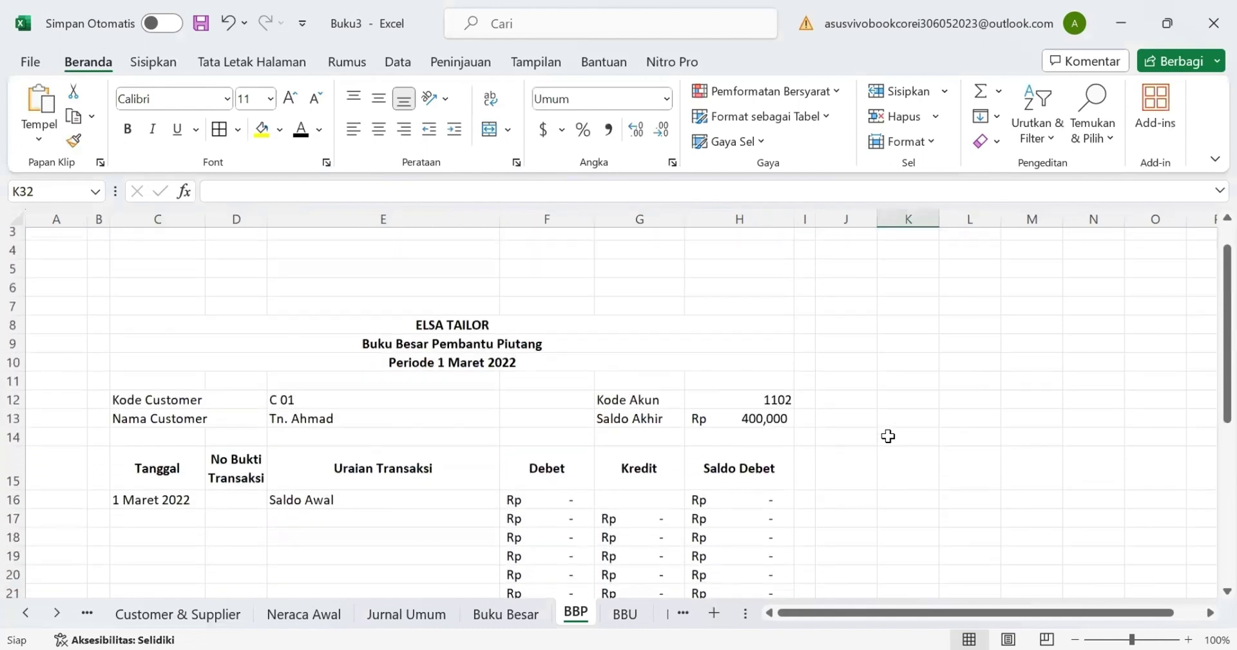
pyautogui.scroll(1, 888, 437)
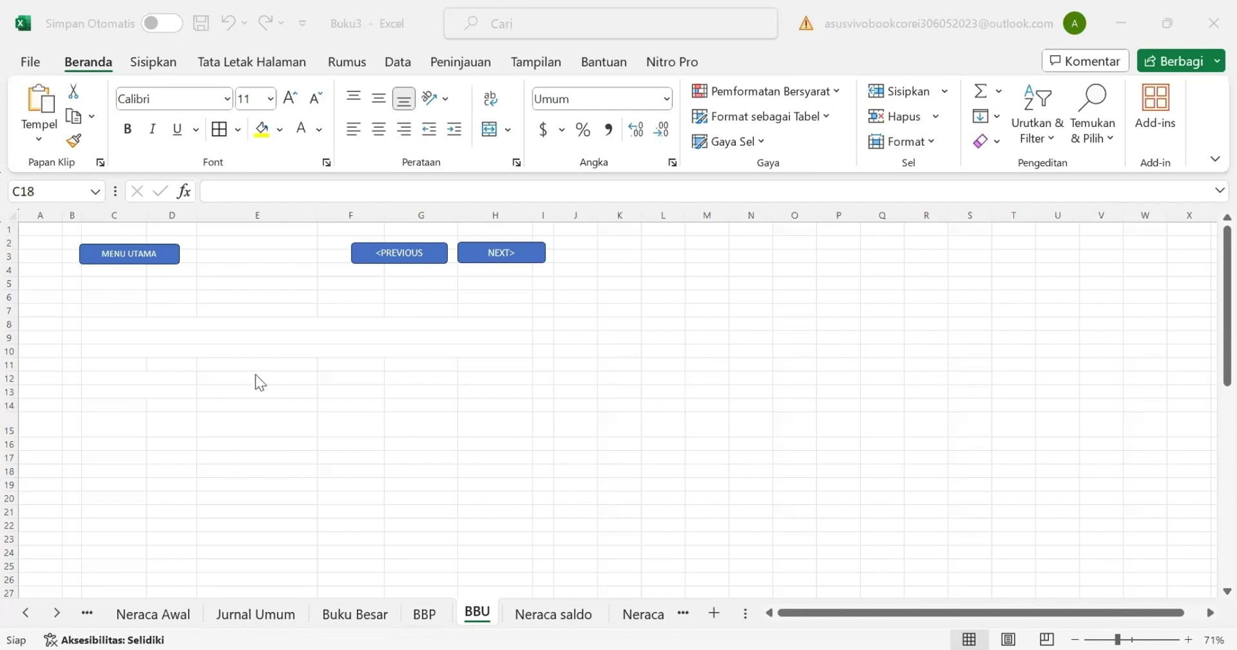
# Step: Make the title rows 8 to 10 and the Kode Supplier label in C12 on the BBU sheet black
pyautogui.click(264, 323)
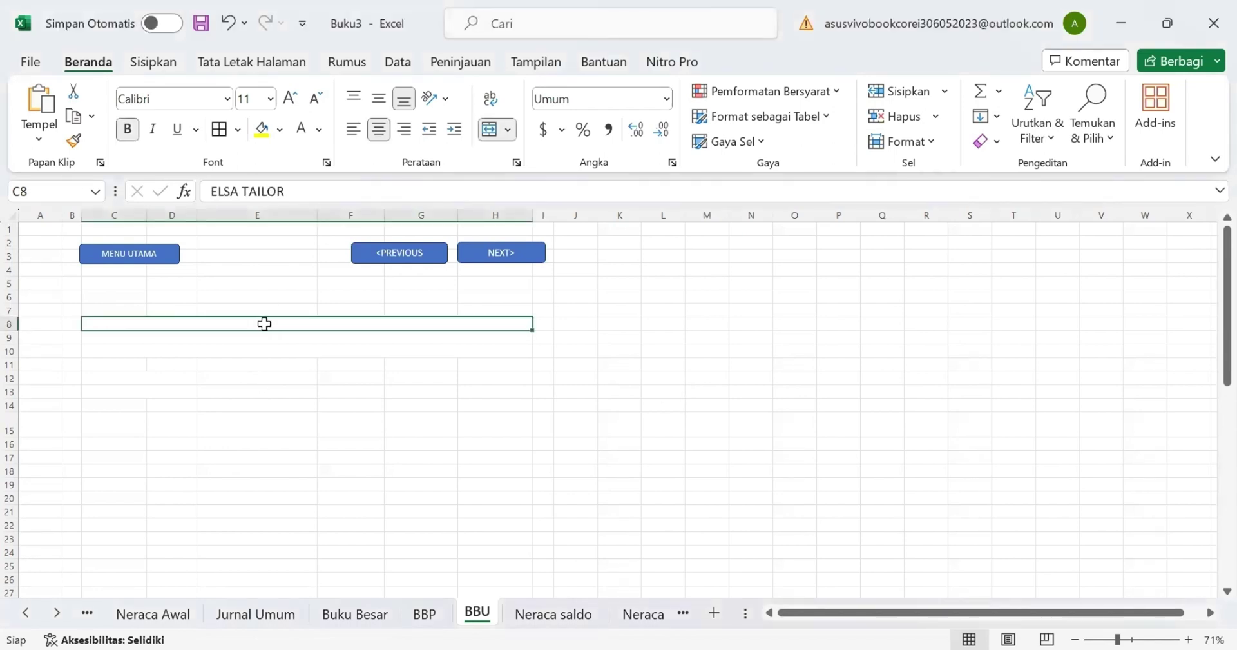
pyautogui.keyDown('shift'); pyautogui.click(263, 352); pyautogui.keyUp('shift')
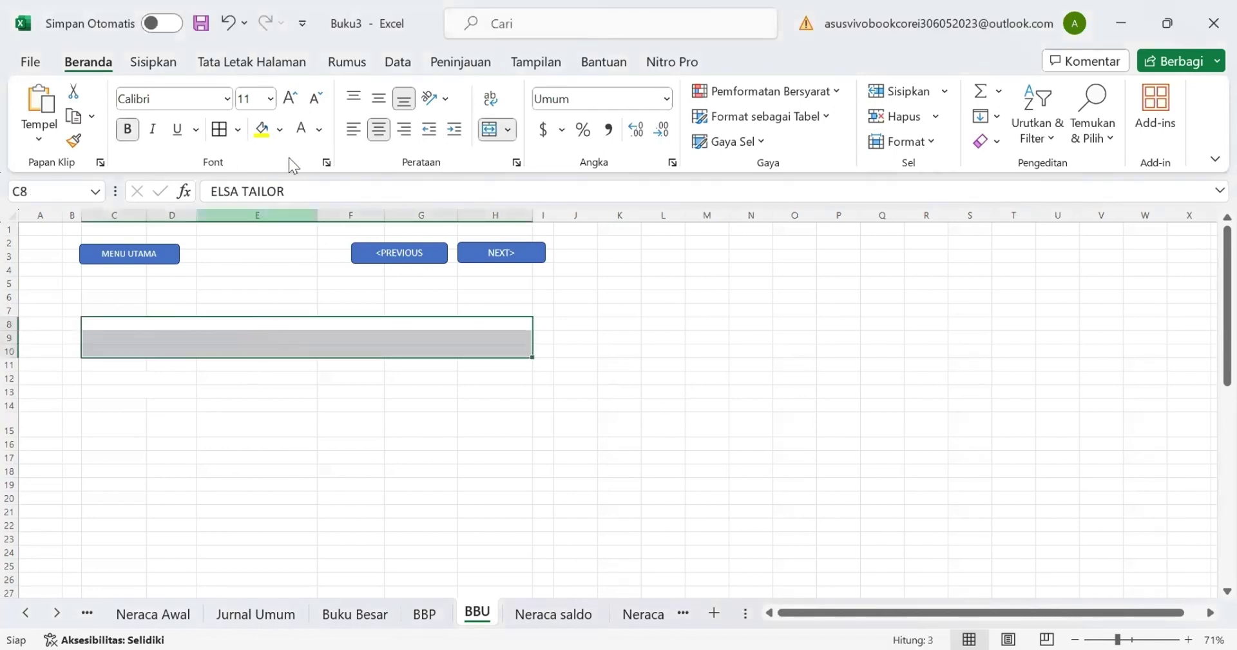
pyautogui.click(303, 350)
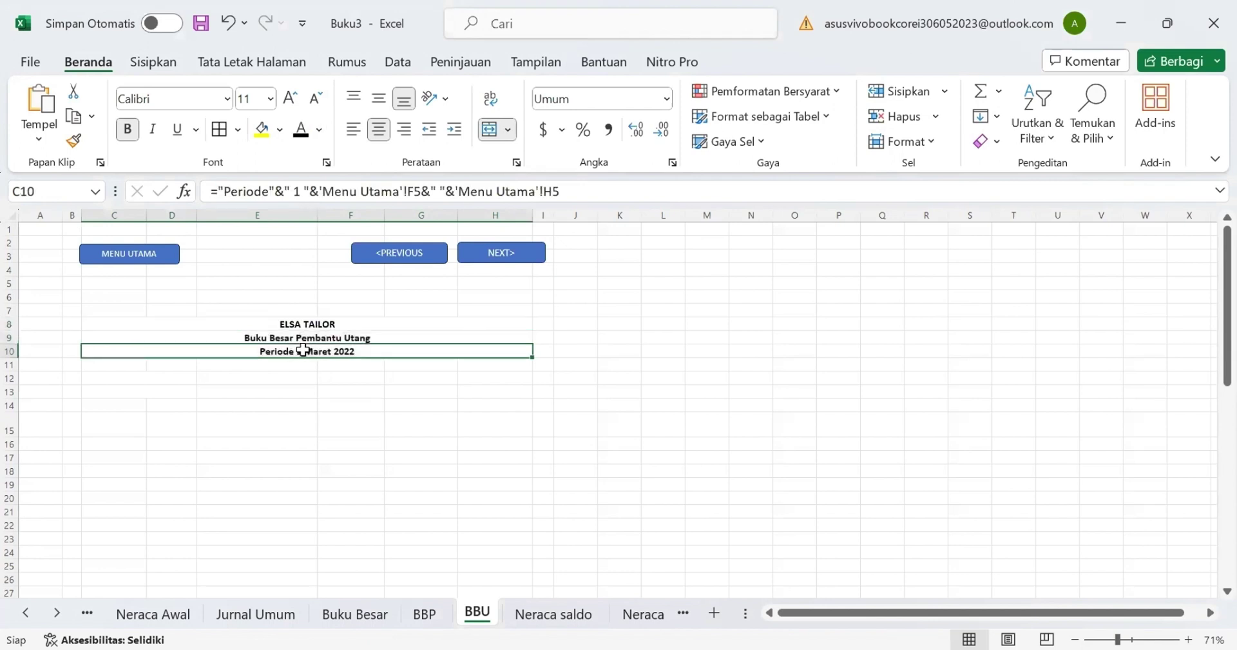
pyautogui.click(143, 381)
# Step: Check the S 01, S 02 list validation on the Kode Supplier cell E12 and make its text black
pyautogui.click(219, 378)
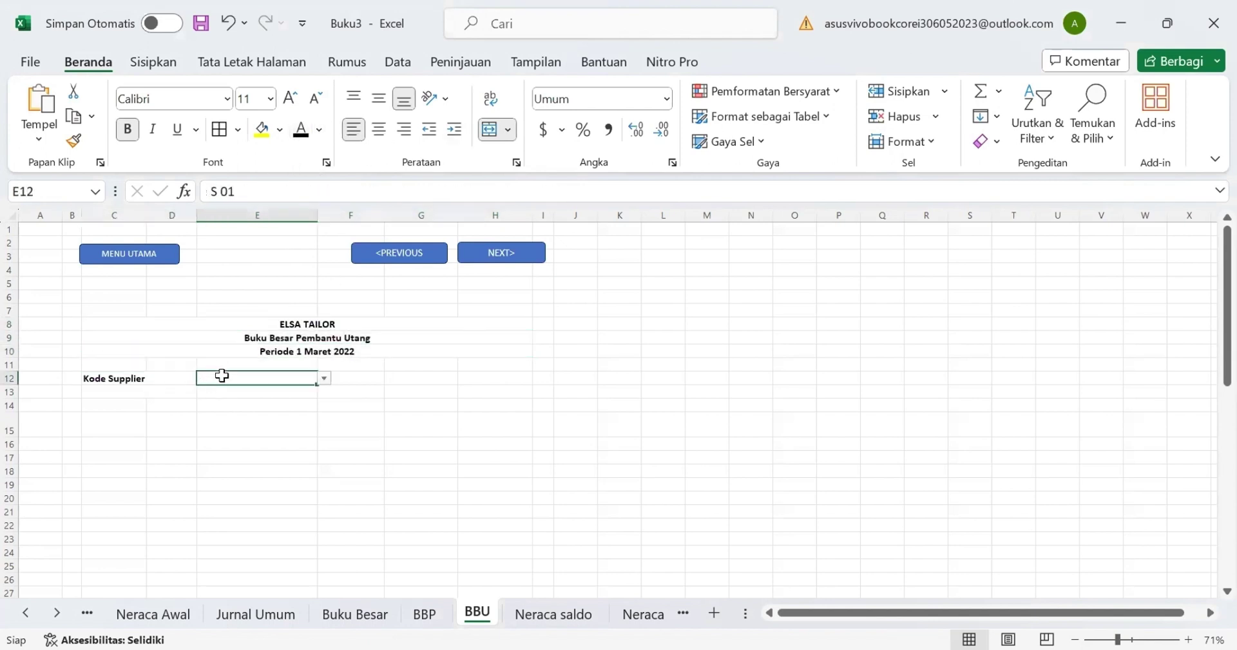
pyautogui.click(397, 61)
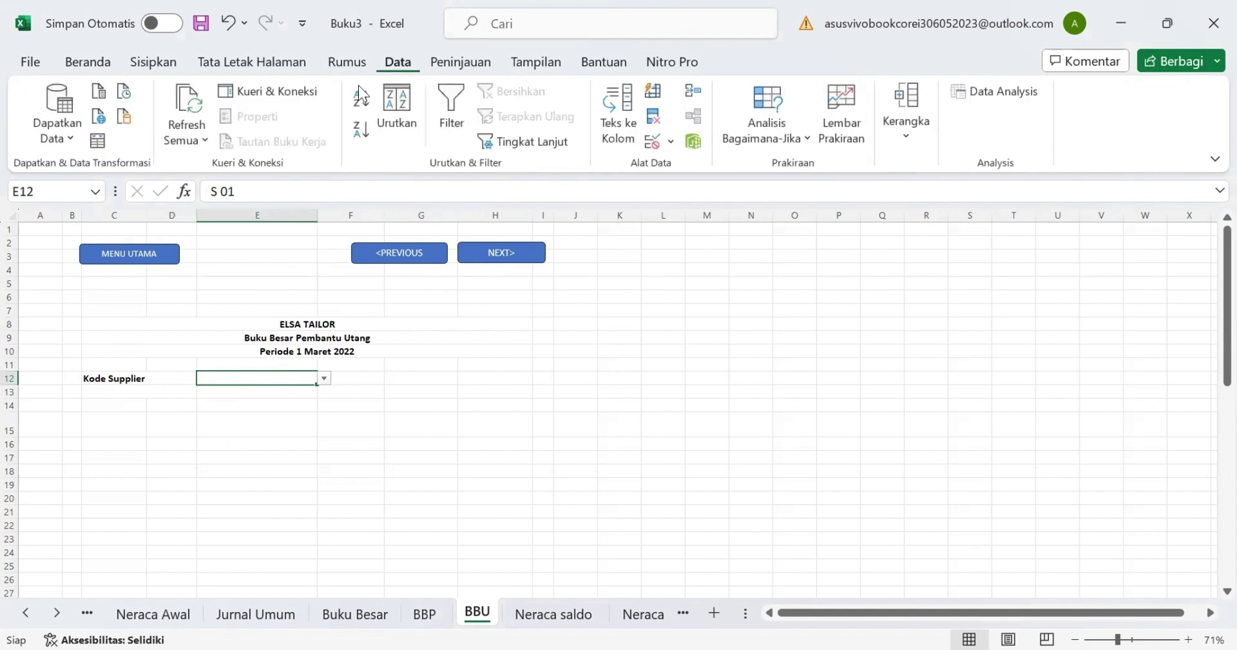
pyautogui.click(671, 142)
pyautogui.press('v')
pyautogui.click(432, 453)
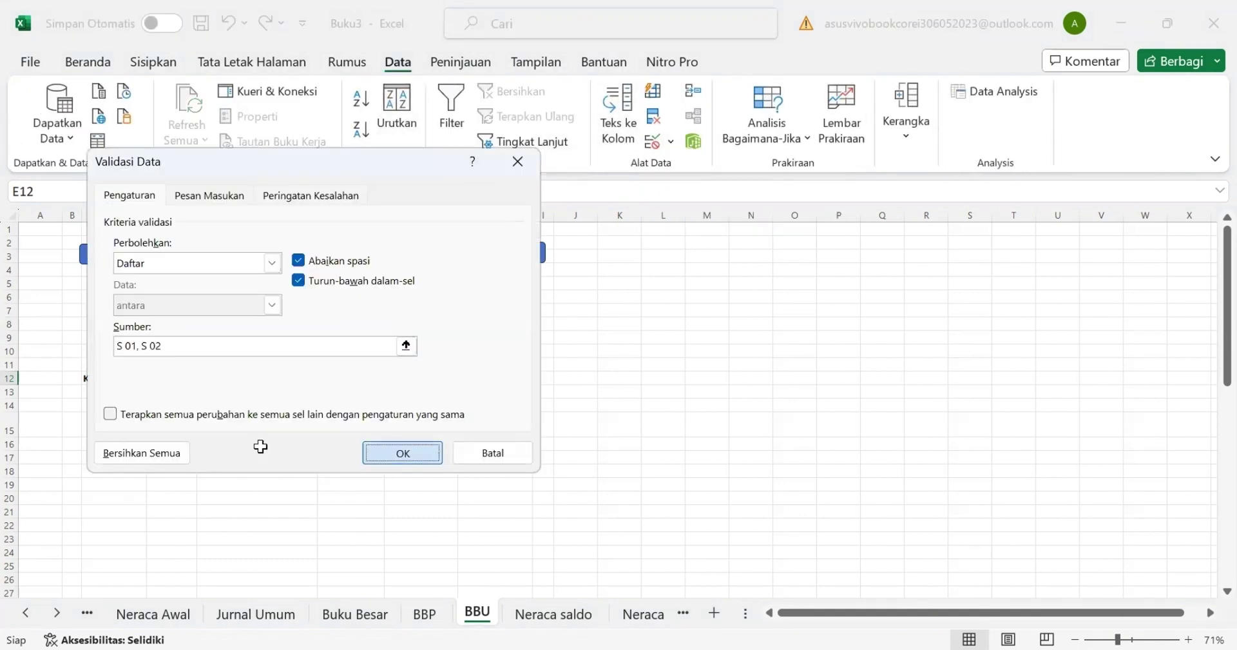
pyautogui.click(95, 67)
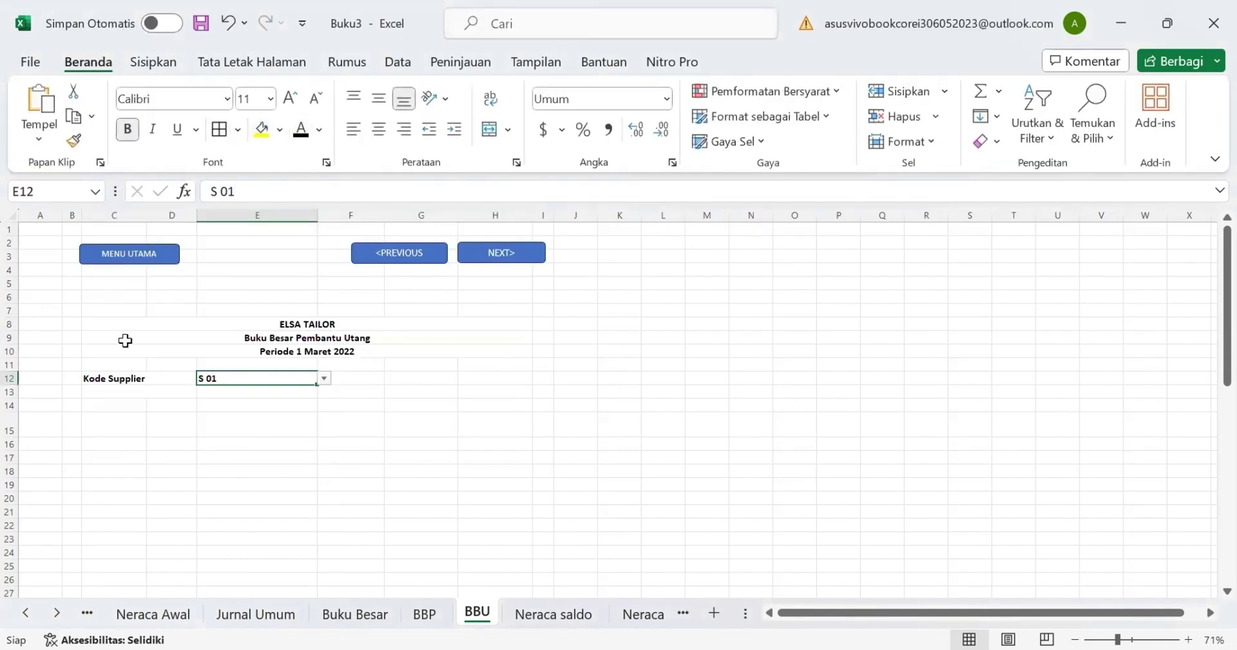
# Step: Make the Nama Supplier label and value in row 13 and the Kode Akun and Saldo Akhir cells G12:H13 black
pyautogui.click(118, 391)
pyautogui.click(301, 131)
pyautogui.click(234, 391)
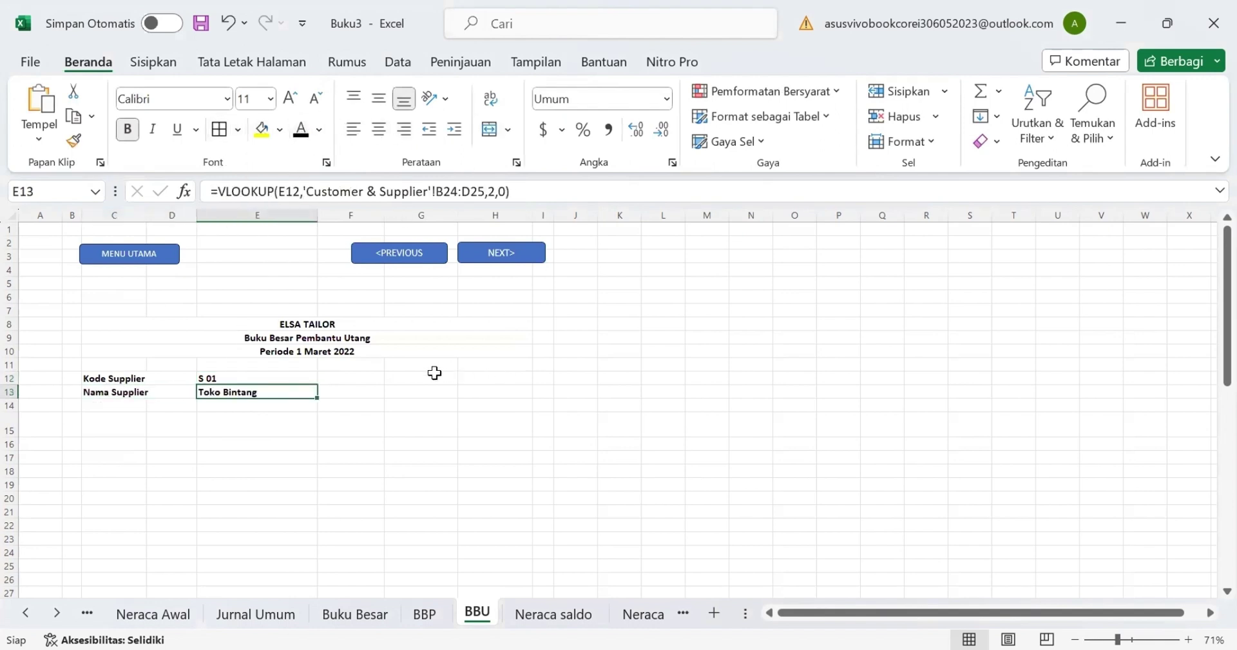
pyautogui.click(409, 378)
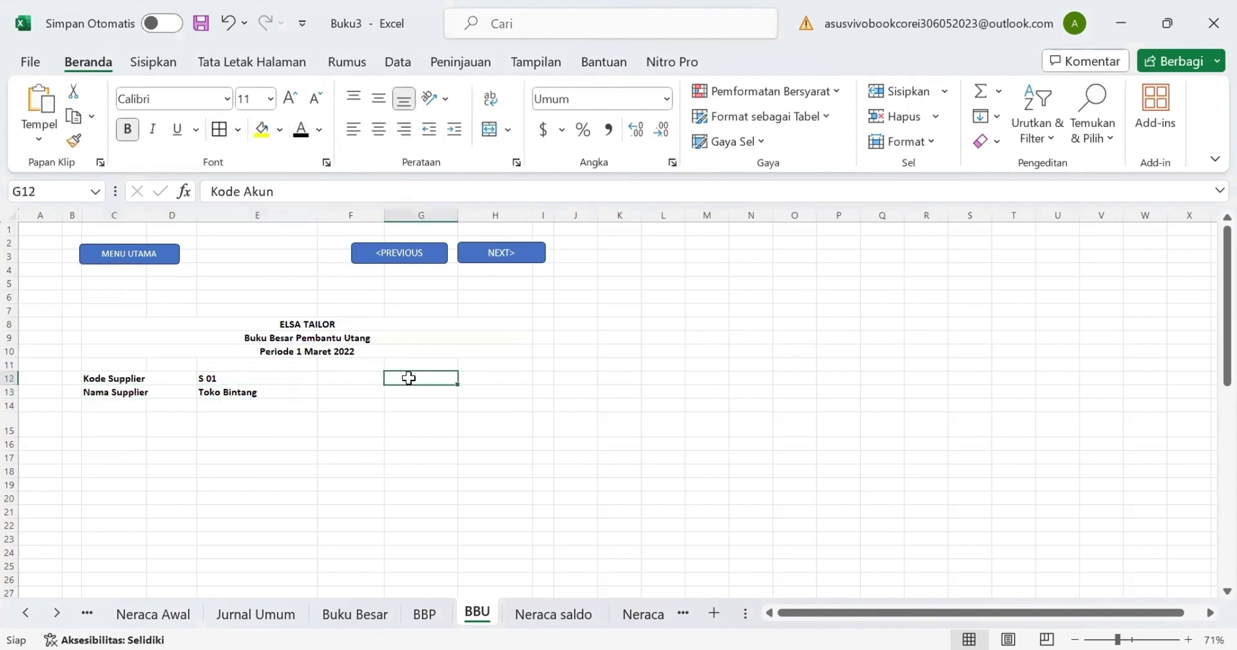
pyautogui.click(504, 379)
pyautogui.click(300, 130)
pyautogui.click(423, 390)
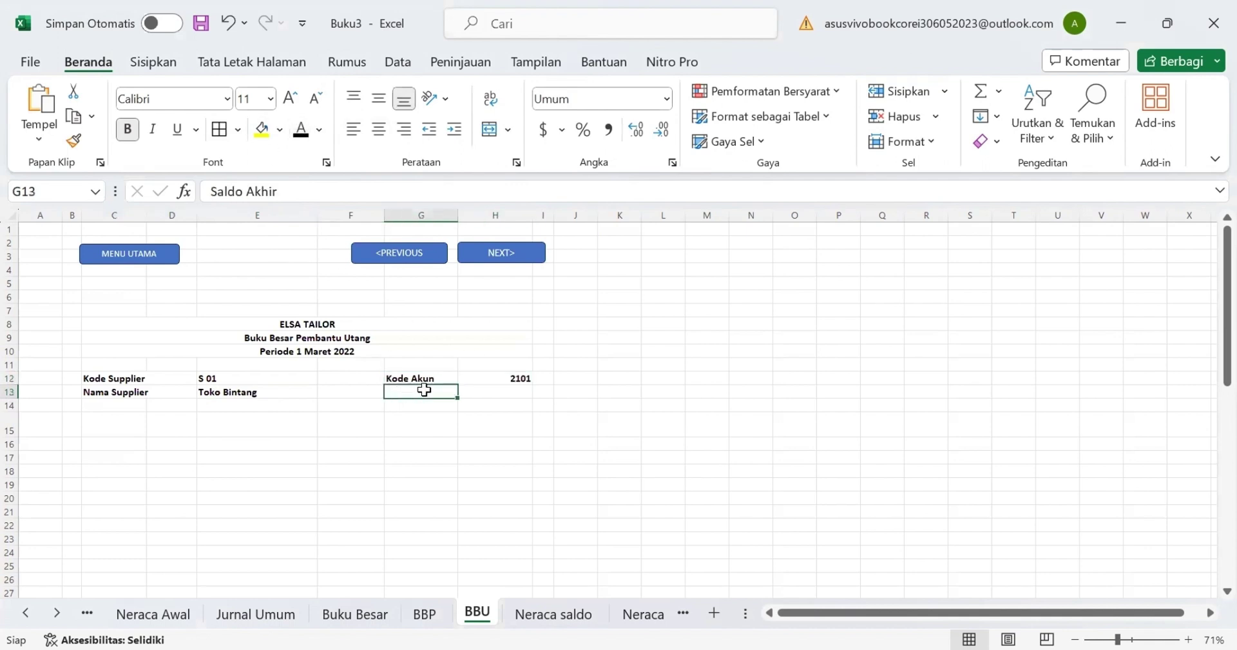
pyautogui.click(496, 393)
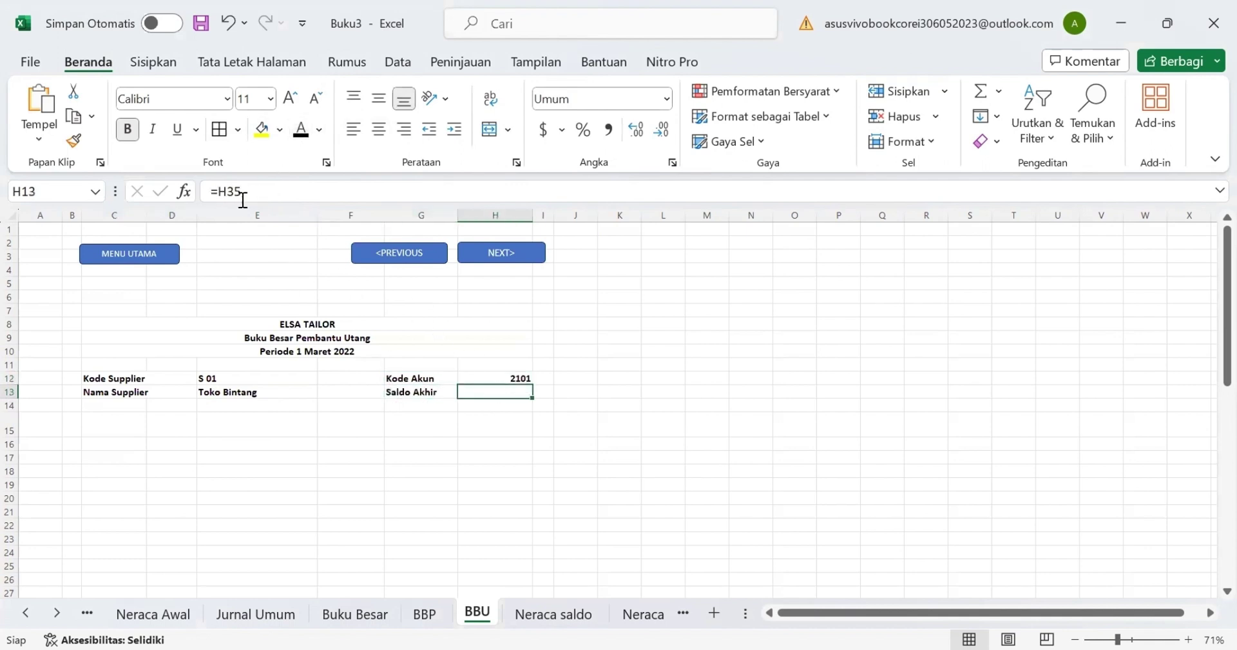
# Step: Make the table header C15:H15 and the Saldo Awal row C16:H16 black
pyautogui.scroll(-1, 290, 455)
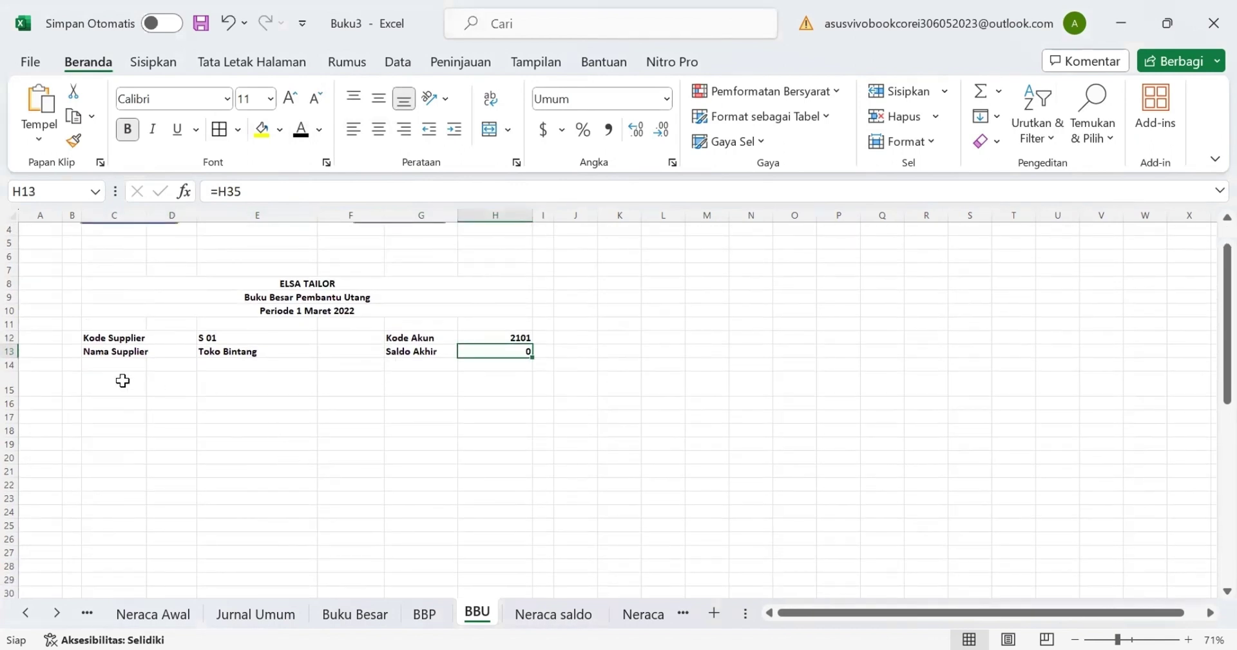
pyautogui.moveTo(122, 380); pyautogui.dragTo(470, 395)
pyautogui.click(300, 137)
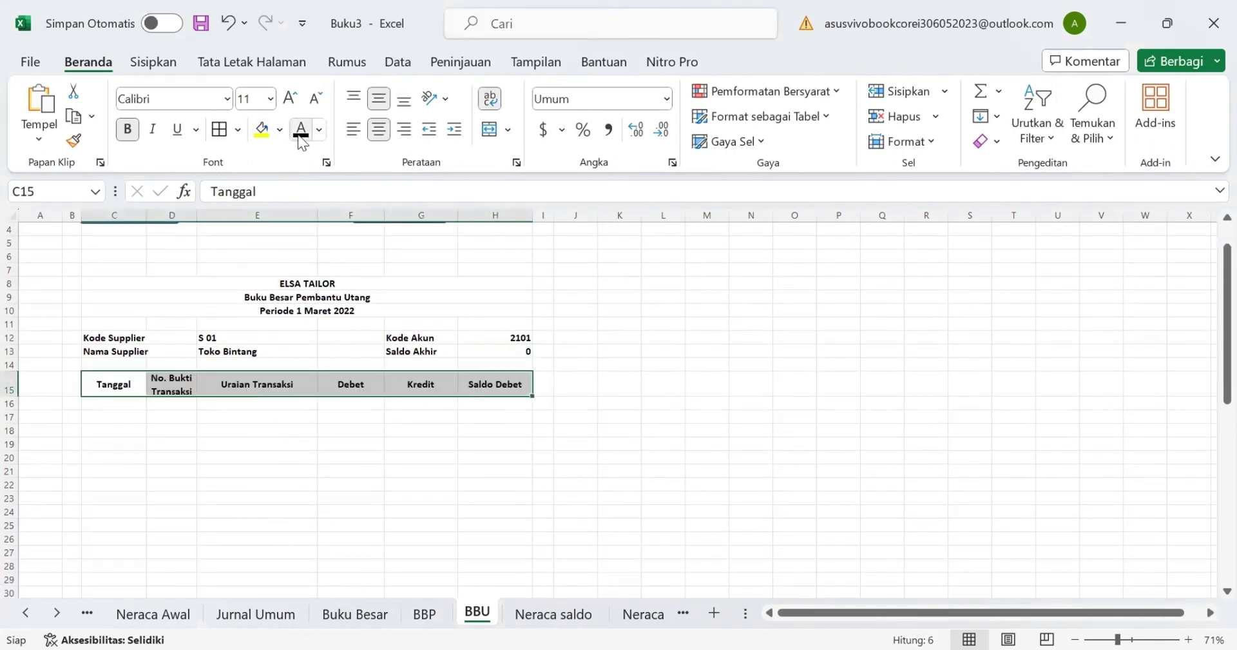
pyautogui.moveTo(124, 404); pyautogui.dragTo(489, 406)
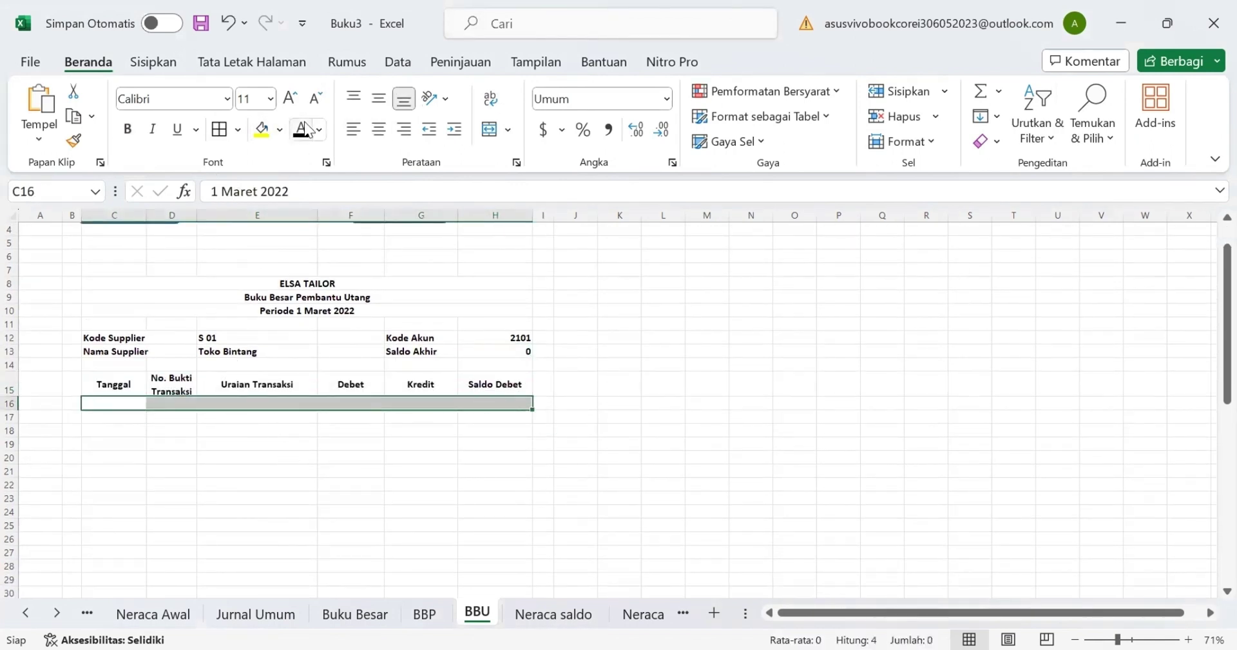
pyautogui.click(301, 131)
pyautogui.click(258, 284)
pyautogui.click(123, 404)
pyautogui.press('Right')
pyautogui.press('Right')
pyautogui.press('Right')
pyautogui.press('Right')
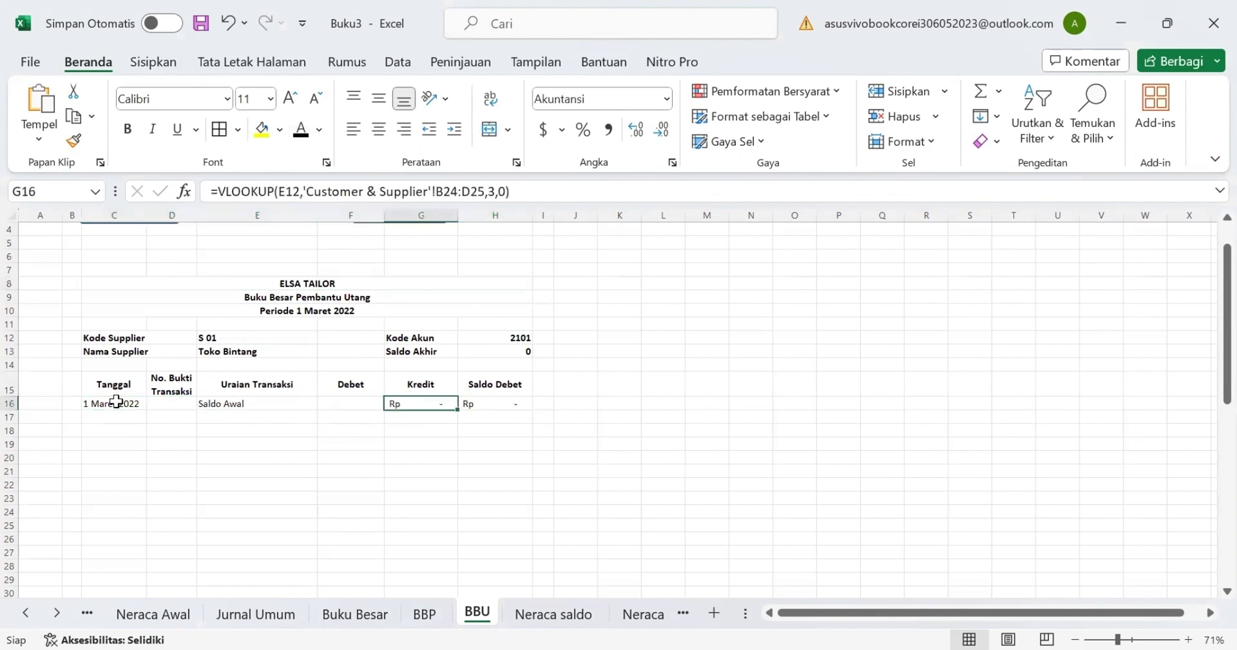
# Step: Make the Tanggal formula in C17 and the No. Bukti Transaksi formula in D17 black and fill both down their columns
pyautogui.click(114, 419)
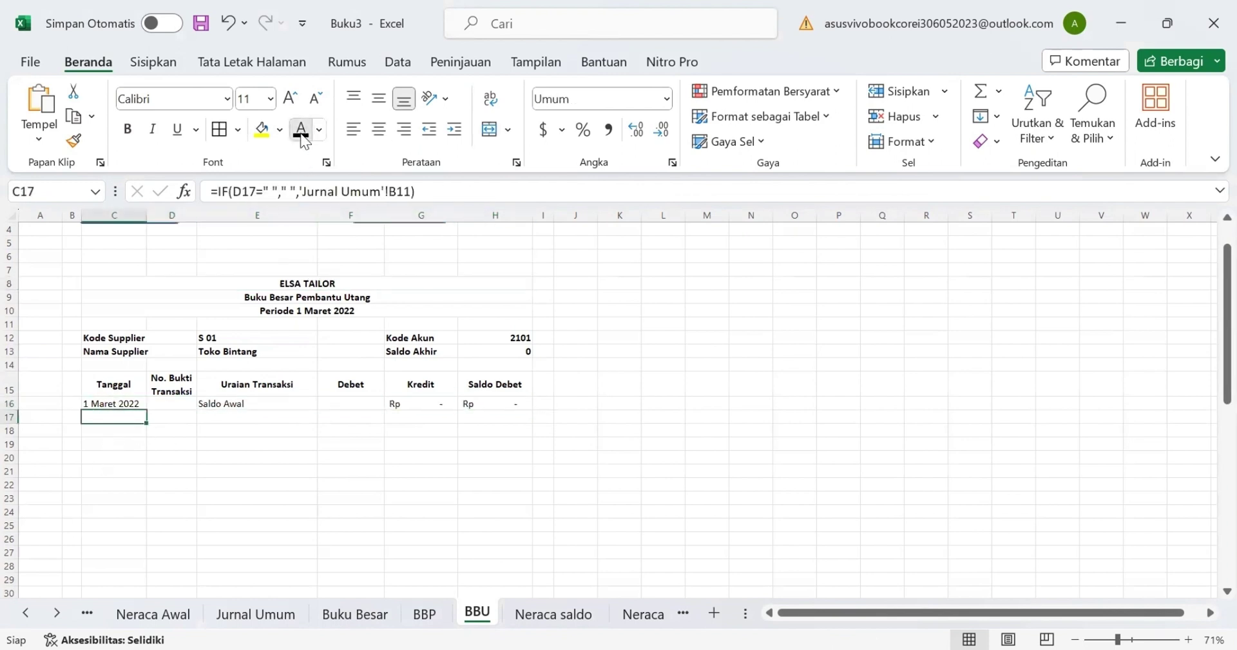
pyautogui.moveTo(146, 424); pyautogui.dragTo(135, 464)
pyautogui.scroll(4, 225, 380)
pyautogui.click(171, 278)
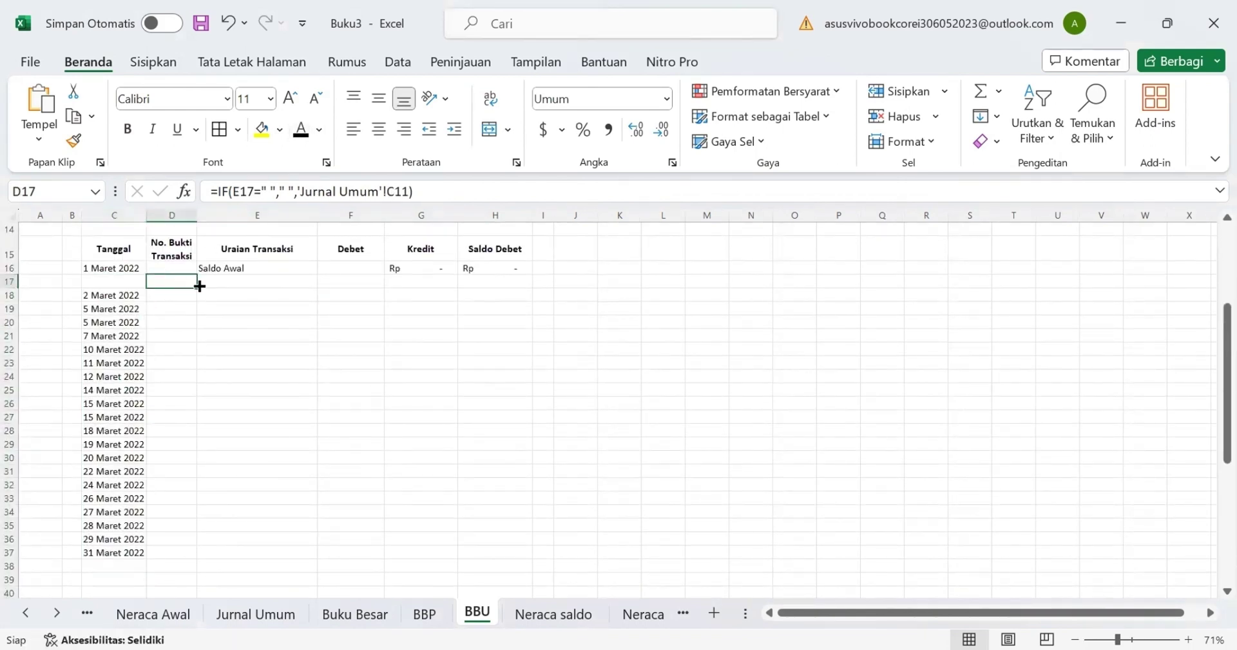
pyautogui.moveTo(197, 288); pyautogui.dragTo(177, 580)
pyautogui.scroll(5, 239, 420)
# Step: Make the Uraian Transaksi formula in E17 and the Debet formula in F17 black and fill both down to row 44
pyautogui.click(239, 420)
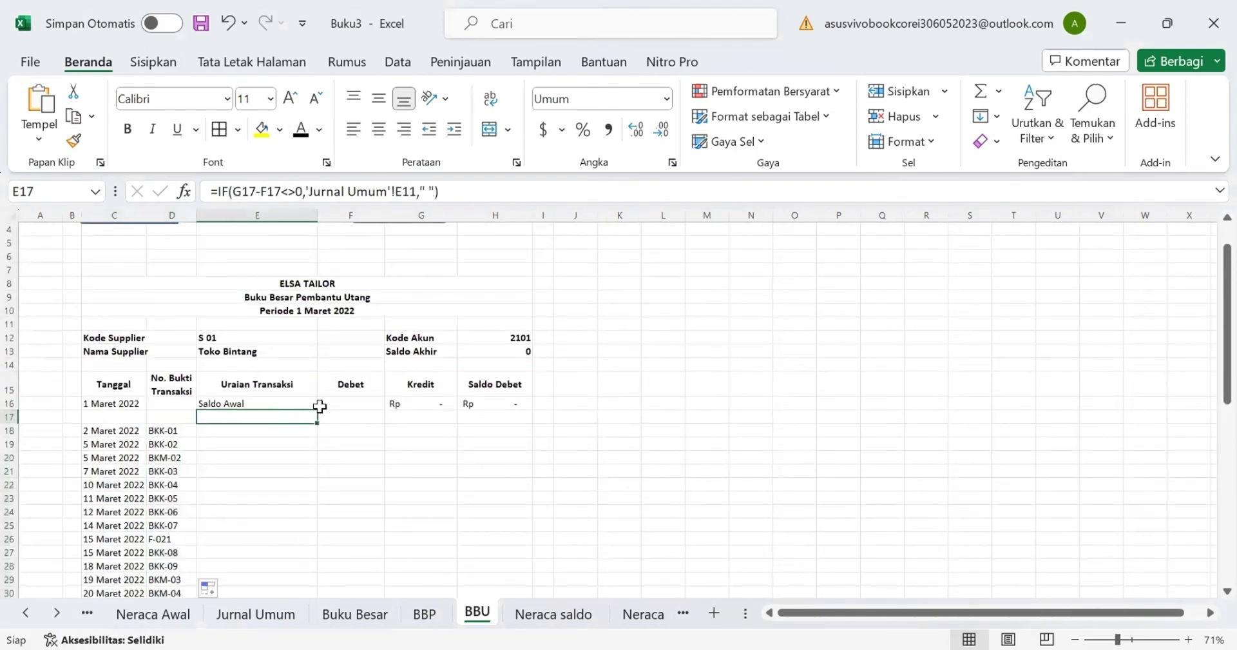
pyautogui.moveTo(317, 423); pyautogui.dragTo(314, 467)
pyautogui.scroll(5, 362, 332)
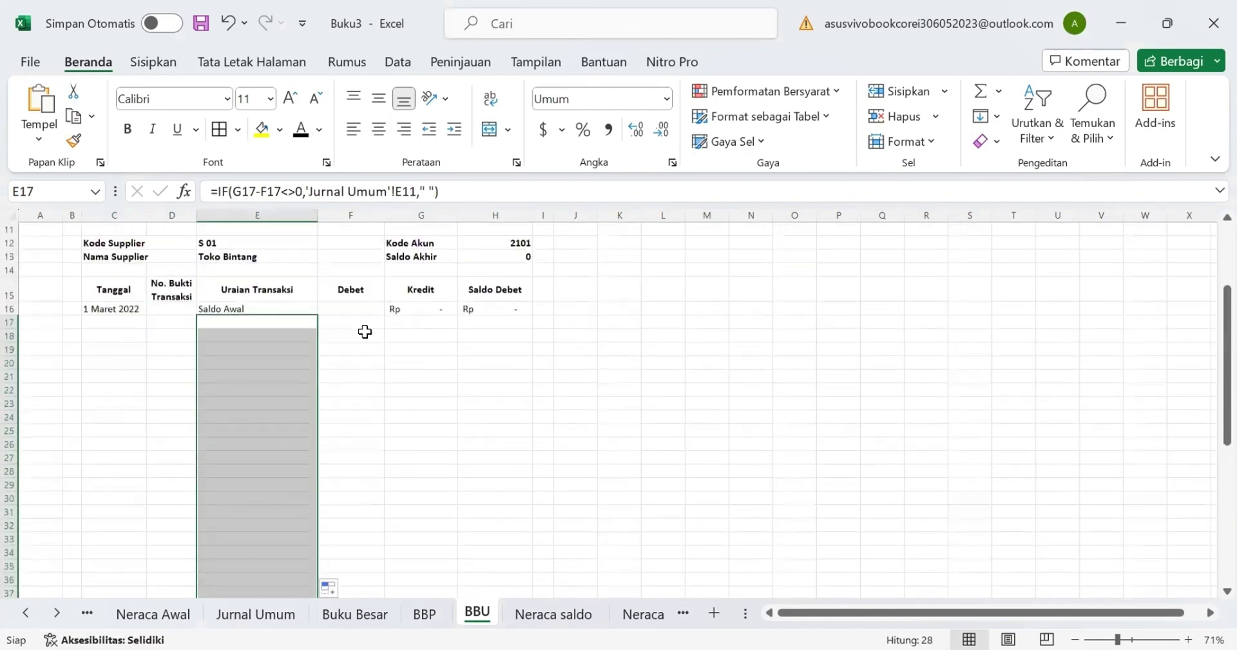
pyautogui.click(353, 321)
pyautogui.moveTo(385, 328); pyautogui.dragTo(368, 536)
pyautogui.scroll(7, 434, 329)
# Step: Make the Kredit formula in G17 and the running balance formula in H17 black and fill both down to row 44
pyautogui.click(423, 324)
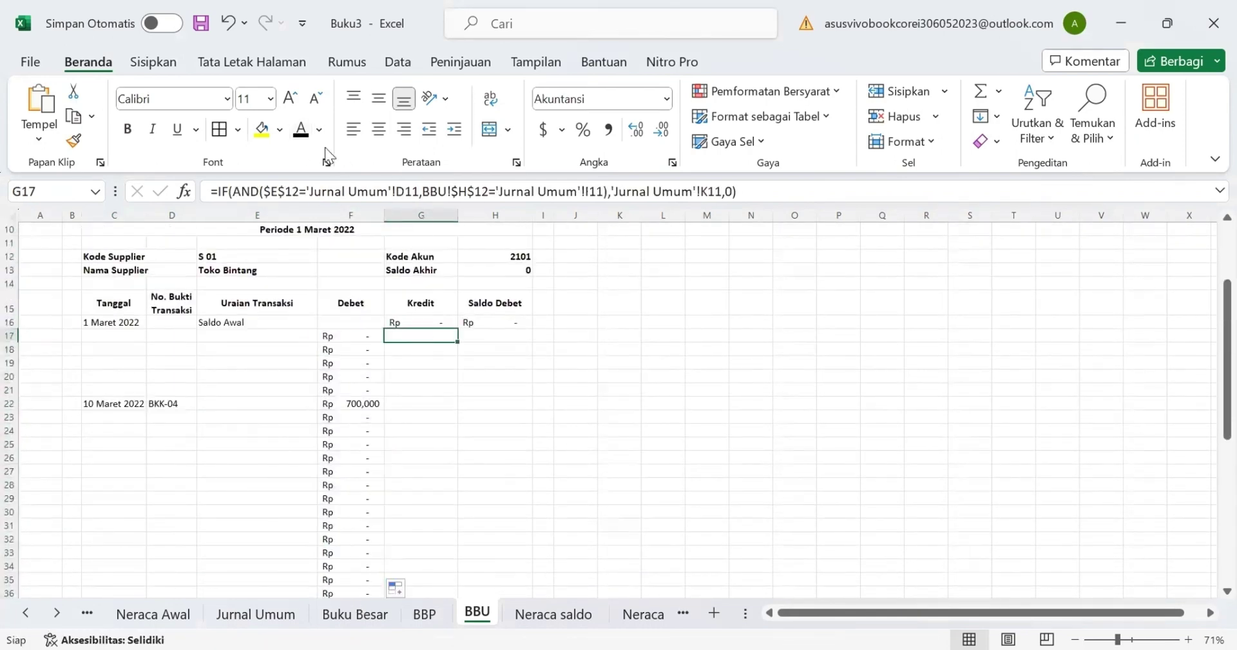
pyautogui.moveTo(451, 335); pyautogui.dragTo(443, 441)
pyautogui.scroll(6, 519, 312)
pyautogui.click(491, 282)
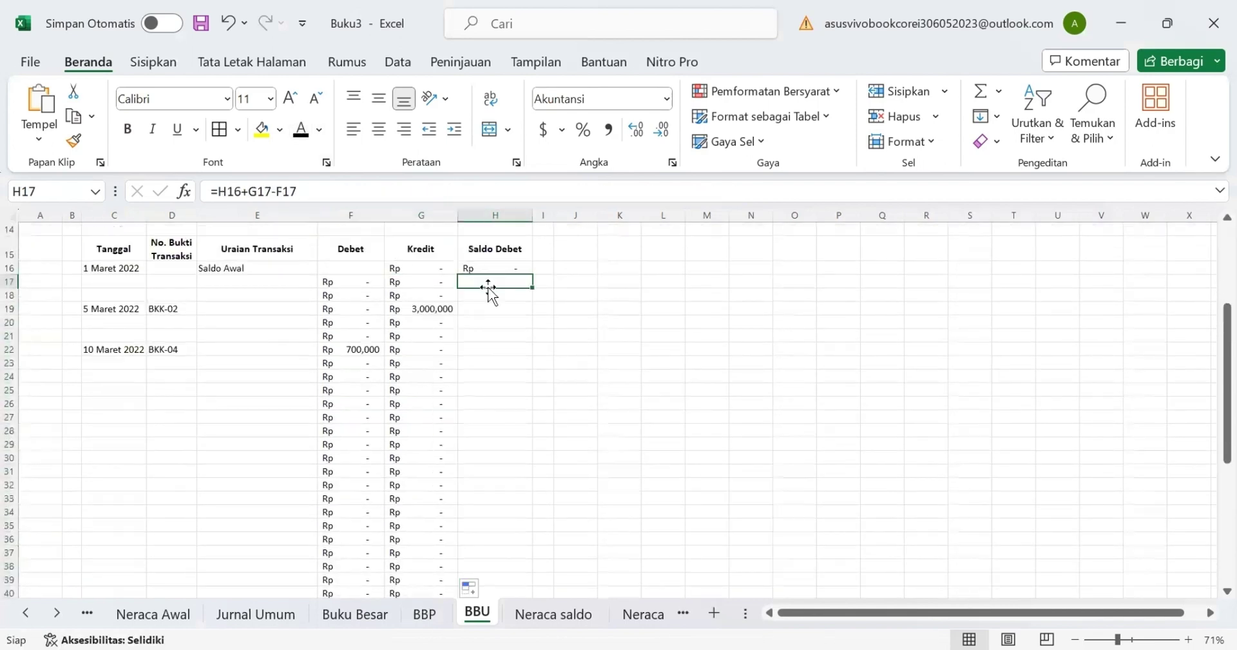
pyautogui.moveTo(533, 284); pyautogui.dragTo(542, 410)
pyautogui.scroll(8, 519, 422)
pyautogui.click(511, 444)
pyautogui.click(301, 130)
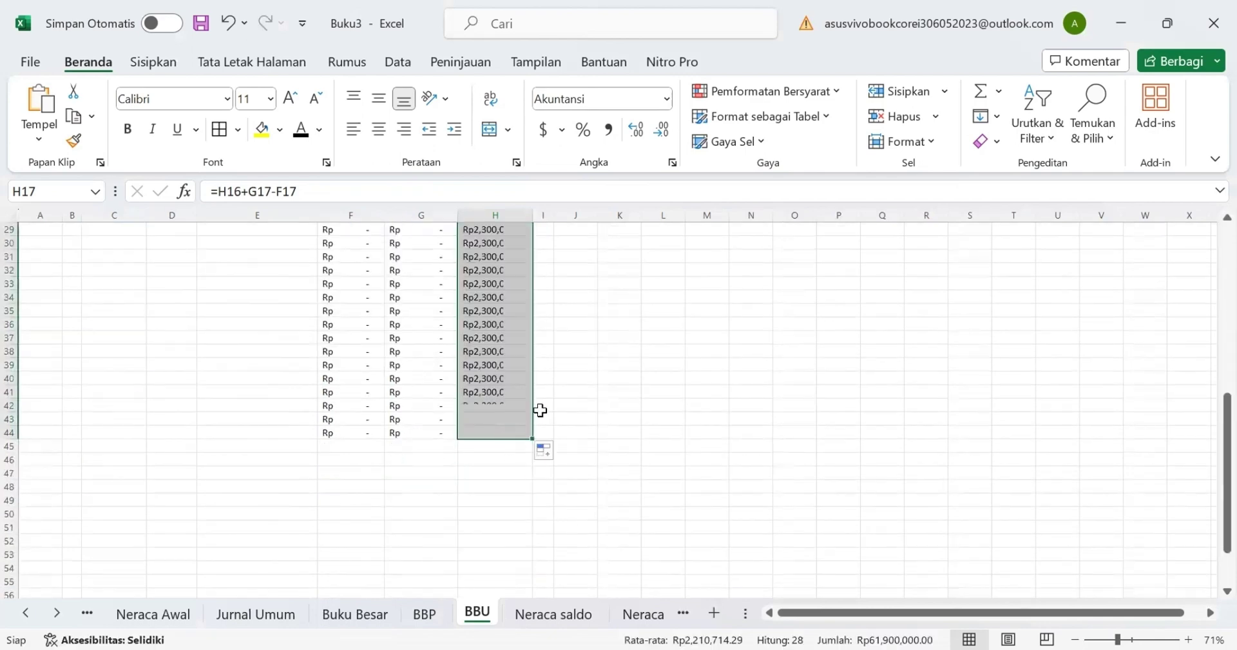
# Step: Total the Debet column in F46 with a SUM formula starting at F16
pyautogui.scroll(1, 542, 411)
pyautogui.click(346, 497)
pyautogui.click(334, 526)
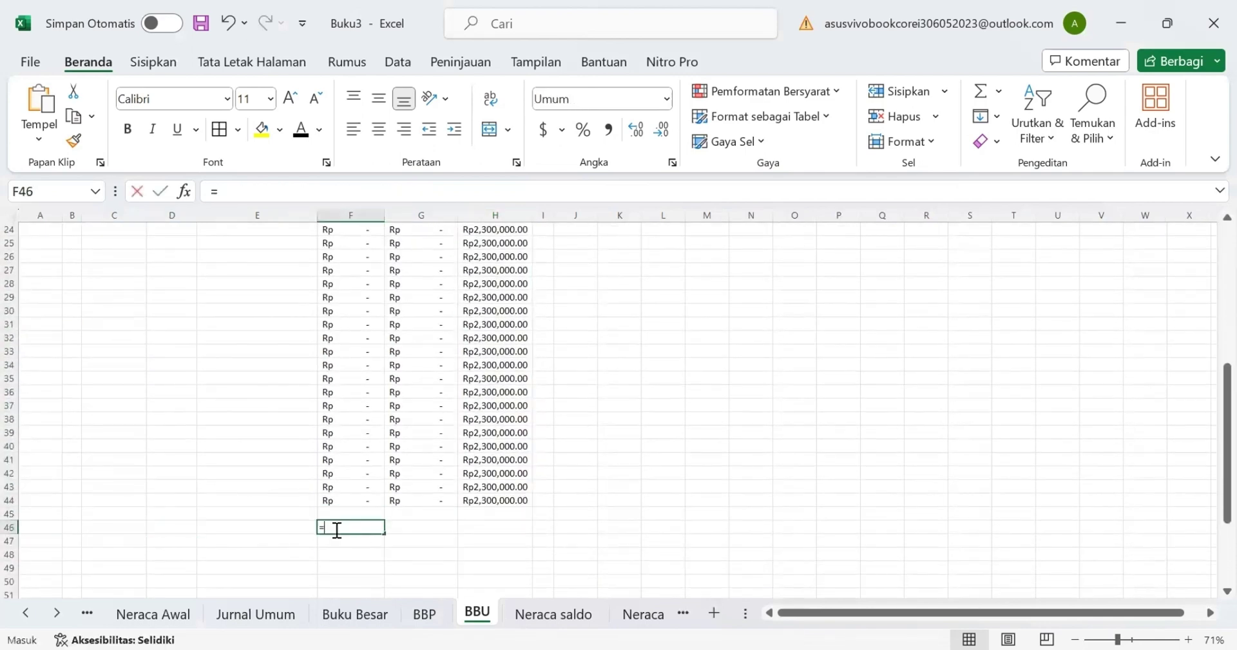
pyautogui.write('=SUM(')
pyautogui.scroll(6, 350, 476)
pyautogui.click(361, 376)
pyautogui.press('Up')
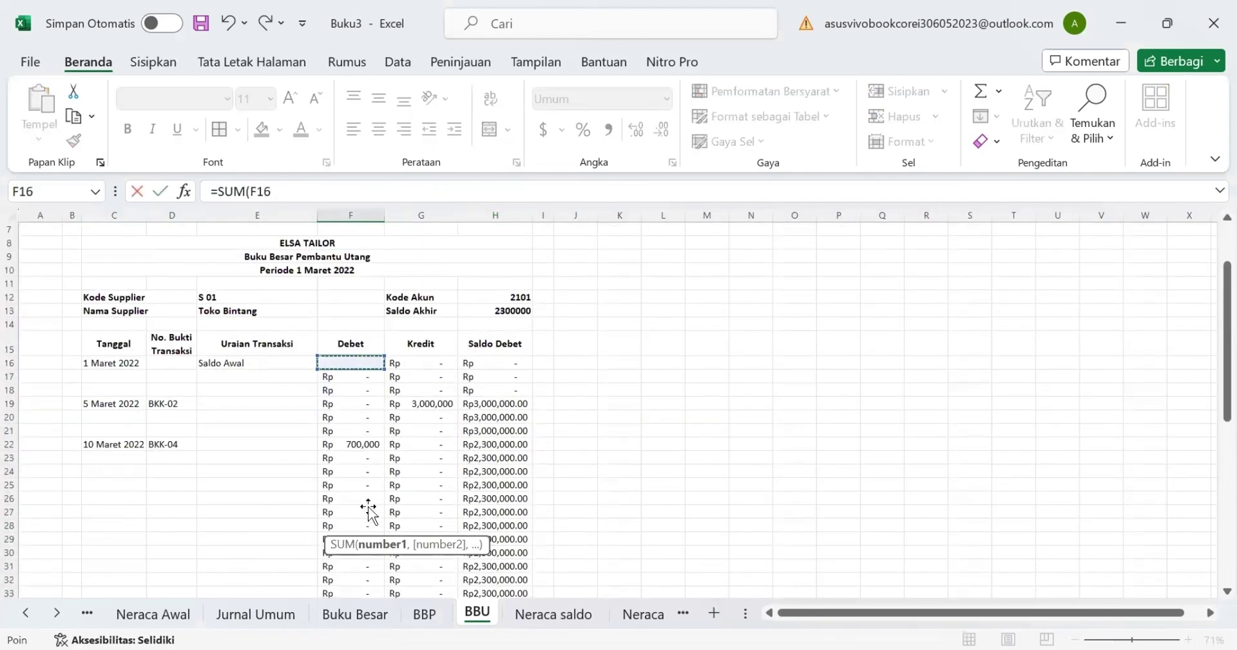
pyautogui.hotkey('ctrl', 'shift', 'Down')
pyautogui.press('Return')
# Step: Clear the leftover Penutup text from row 46 beside the Debet total
pyautogui.click(118, 526)
pyautogui.press('Return')
pyautogui.press('Right')
pyautogui.press('Up')
pyautogui.press('Return')
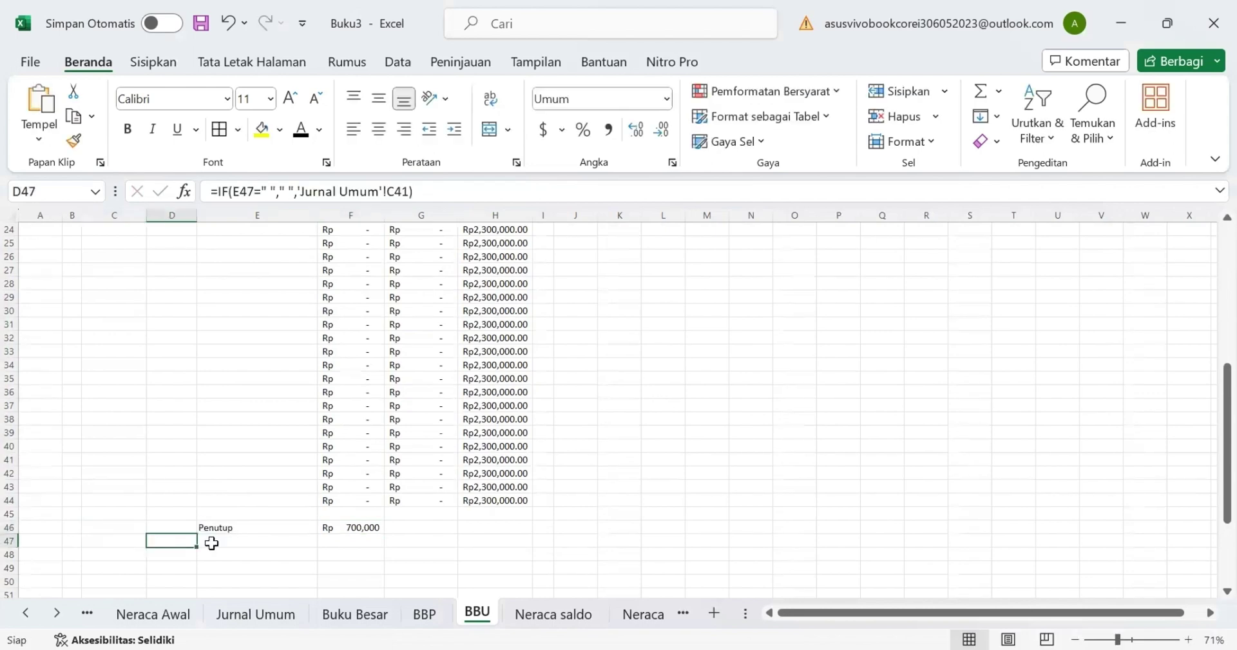
pyautogui.click(249, 527)
pyautogui.press('Return')
# Step: Copy the Debet total formula from F46 across to G46 for the Kredit column and review the balances
pyautogui.click(422, 519)
pyautogui.click(371, 528)
pyautogui.moveTo(384, 533); pyautogui.dragTo(430, 531)
pyautogui.moveTo(482, 501)
pyautogui.mouseDown()
pyautogui.moveTo(541, 477)
pyautogui.moveTo(465, 500)
pyautogui.mouseUp()
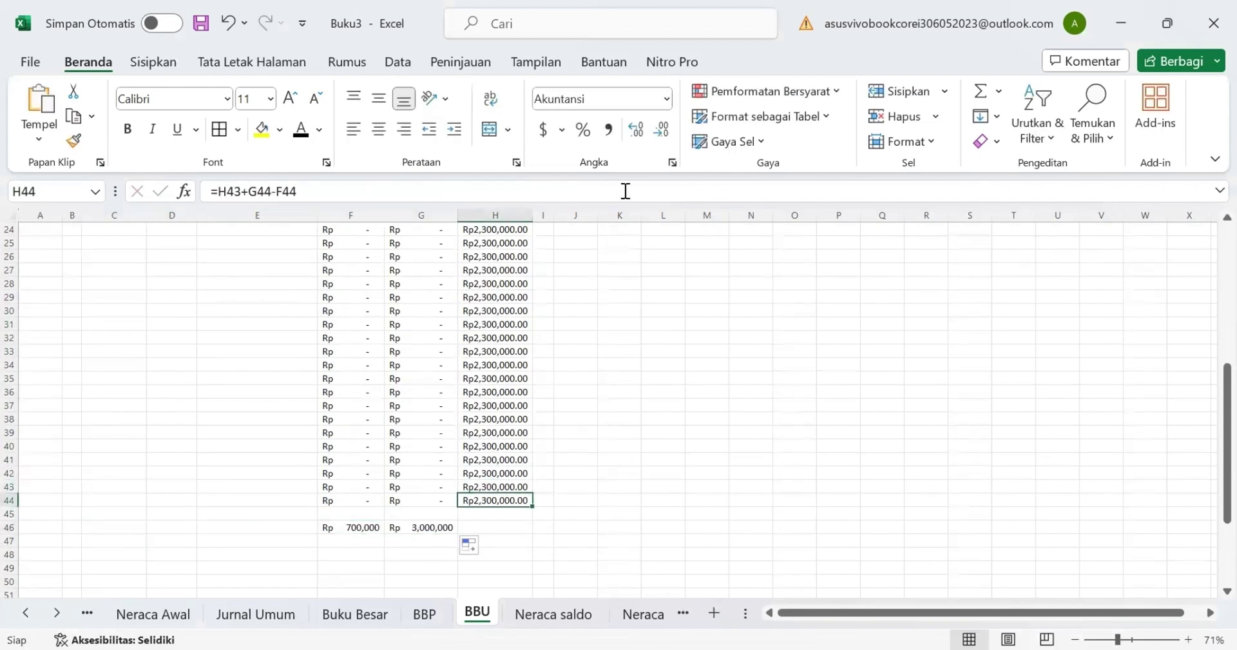
pyautogui.scroll(6, 555, 352)
pyautogui.scroll(-5, 555, 352)
pyautogui.scroll(7, 555, 352)
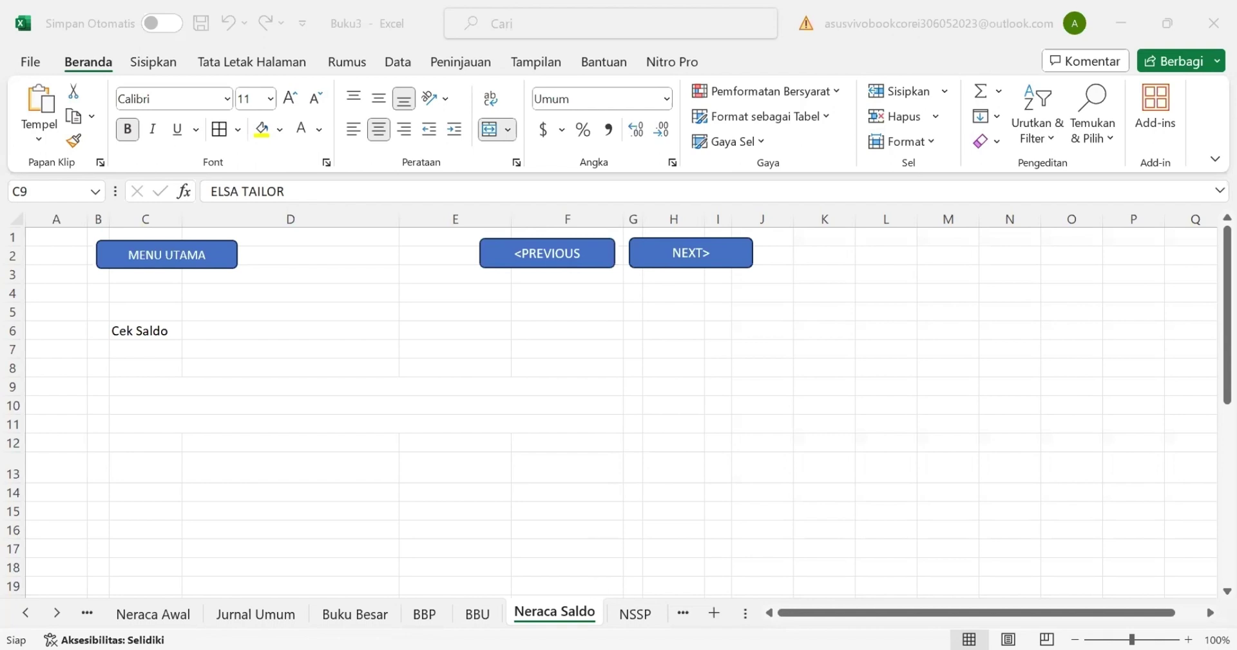
# Step: Make the Cek Saldo formula cell D6 and the title rows 9 to 11 on the Neraca Saldo sheet black
pyautogui.click(143, 324)
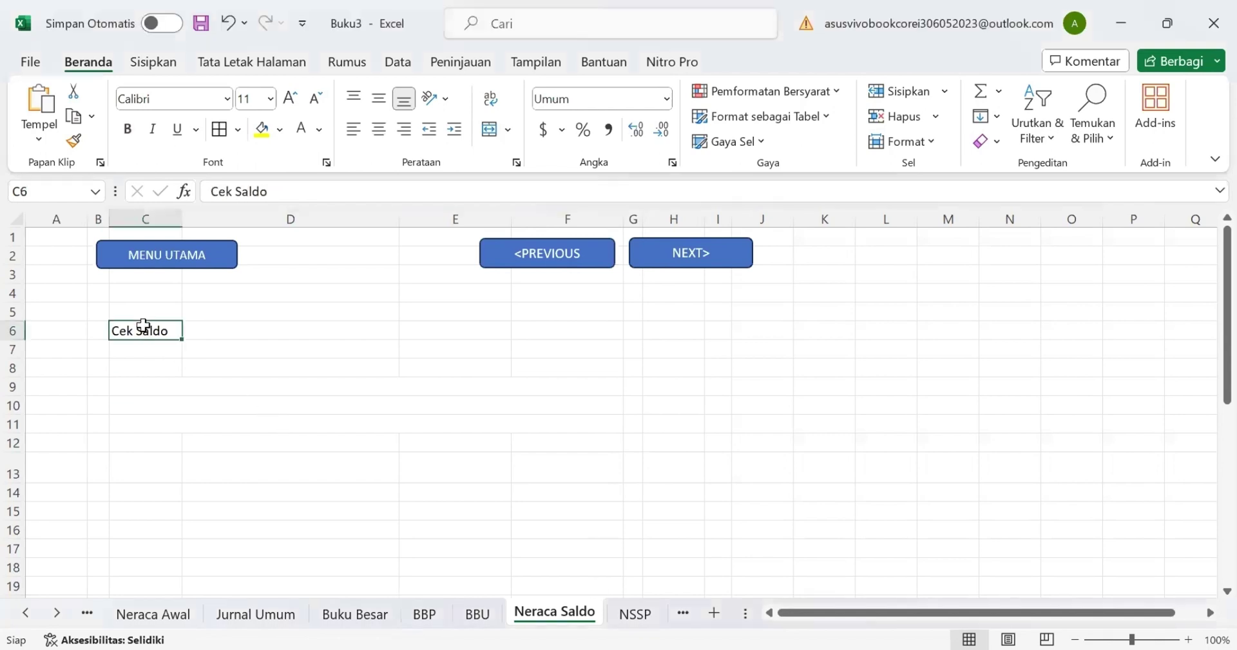
pyautogui.click(241, 333)
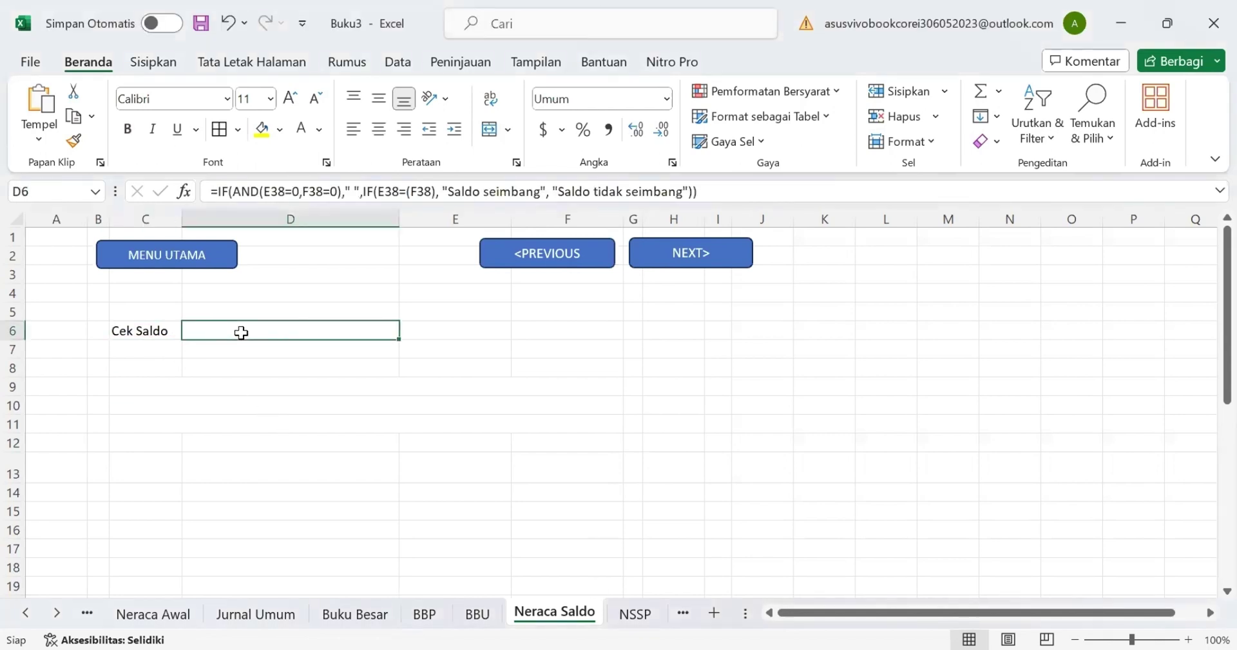
pyautogui.click(326, 348)
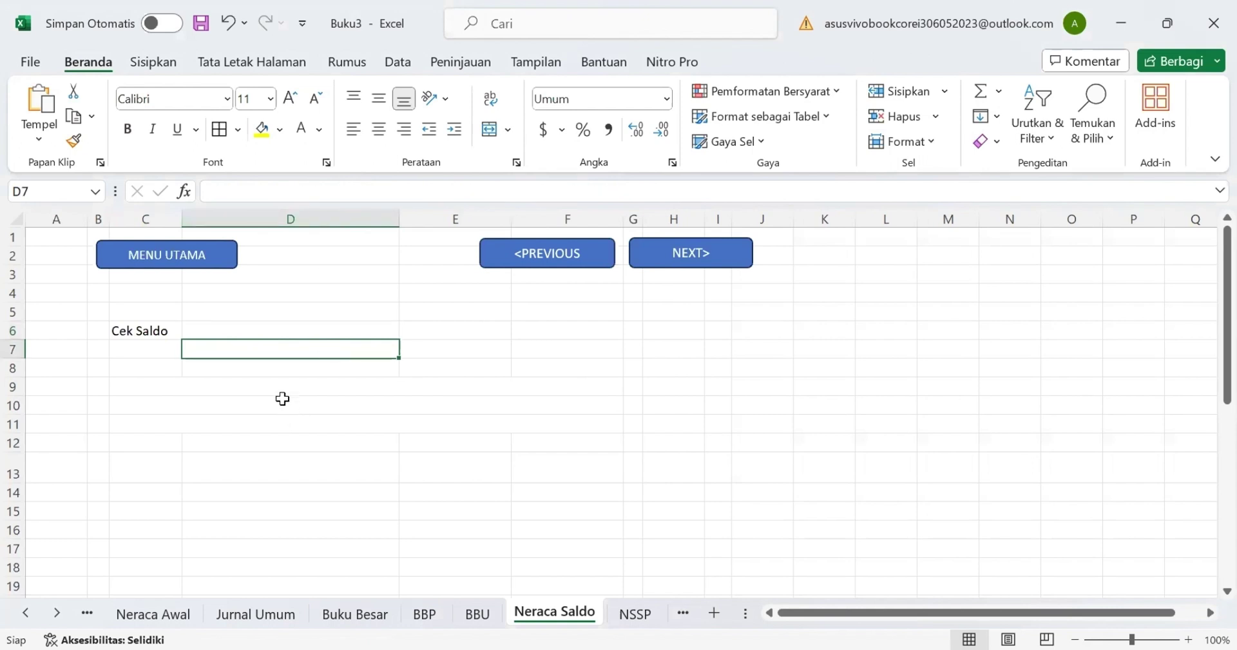
pyautogui.click(269, 331)
pyautogui.click(316, 127)
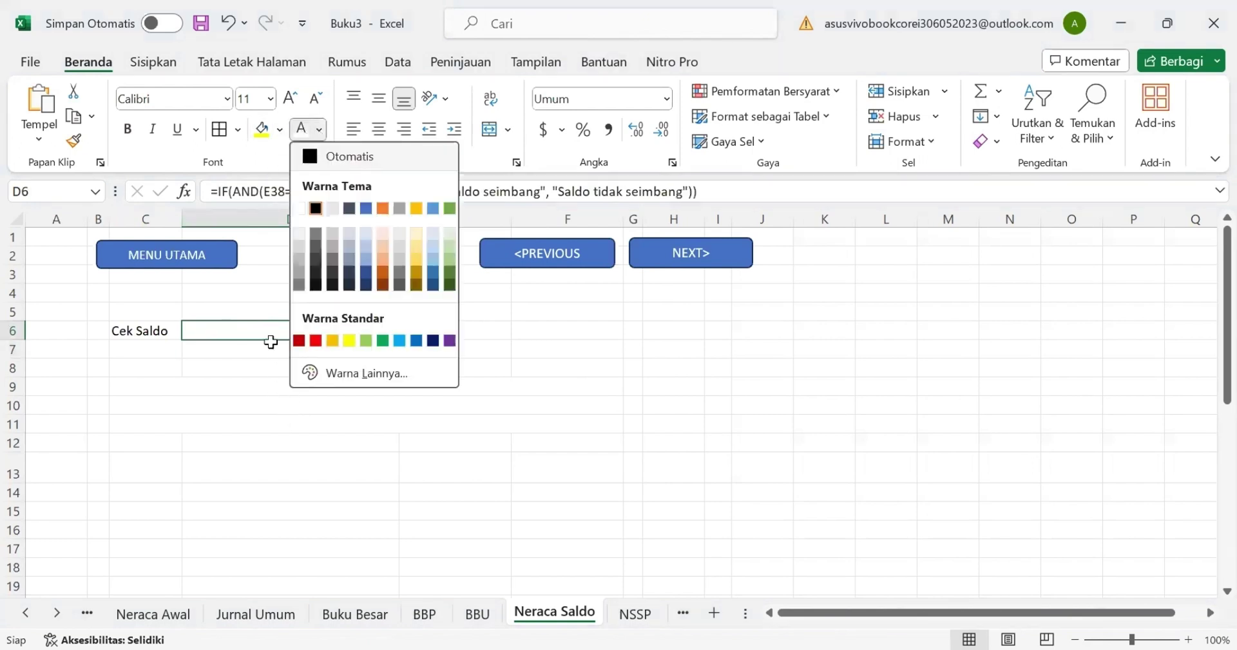
pyautogui.moveTo(261, 384); pyautogui.dragTo(265, 419)
pyautogui.click(306, 130)
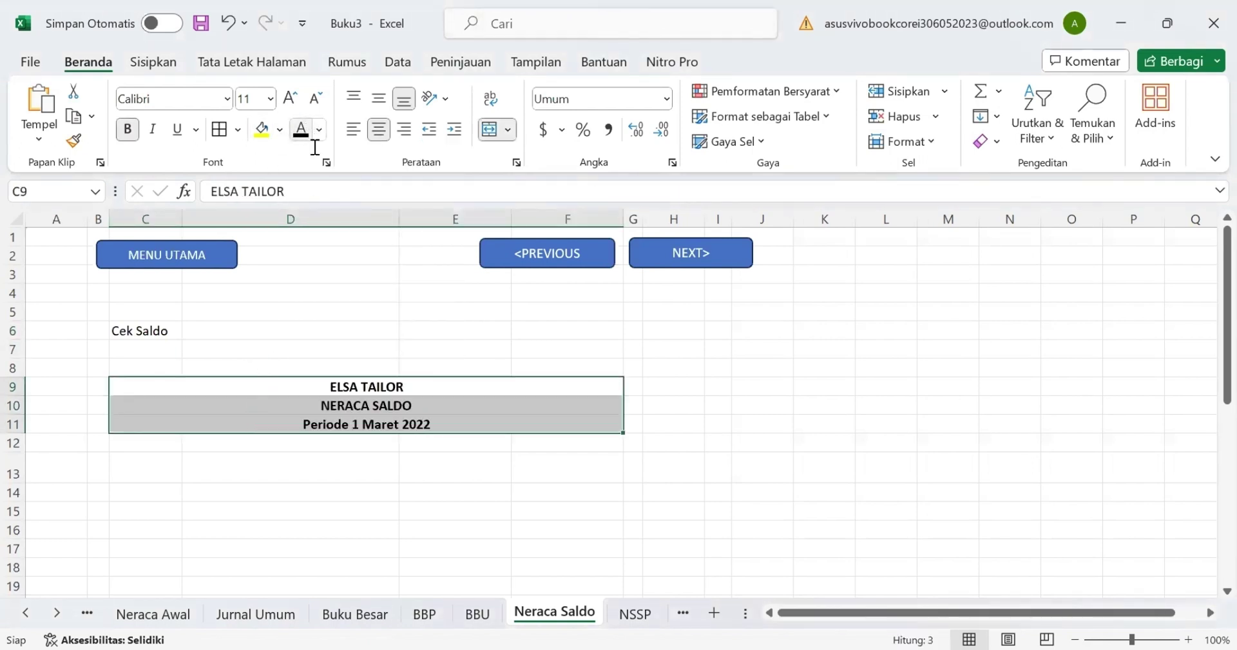
# Step: Make the Neraca Saldo table header in C13:F13 black
pyautogui.scroll(-2, 387, 437)
pyautogui.click(379, 329)
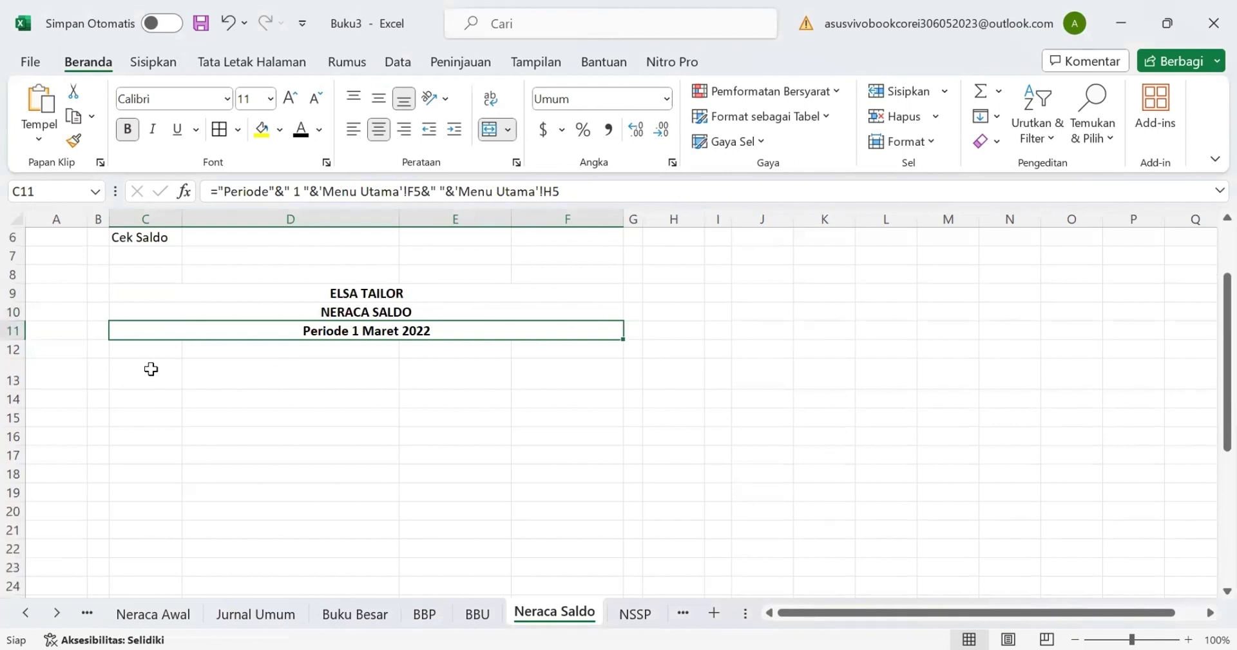
pyautogui.moveTo(151, 369); pyautogui.dragTo(539, 370)
pyautogui.click(301, 129)
pyautogui.scroll(-1, 406, 352)
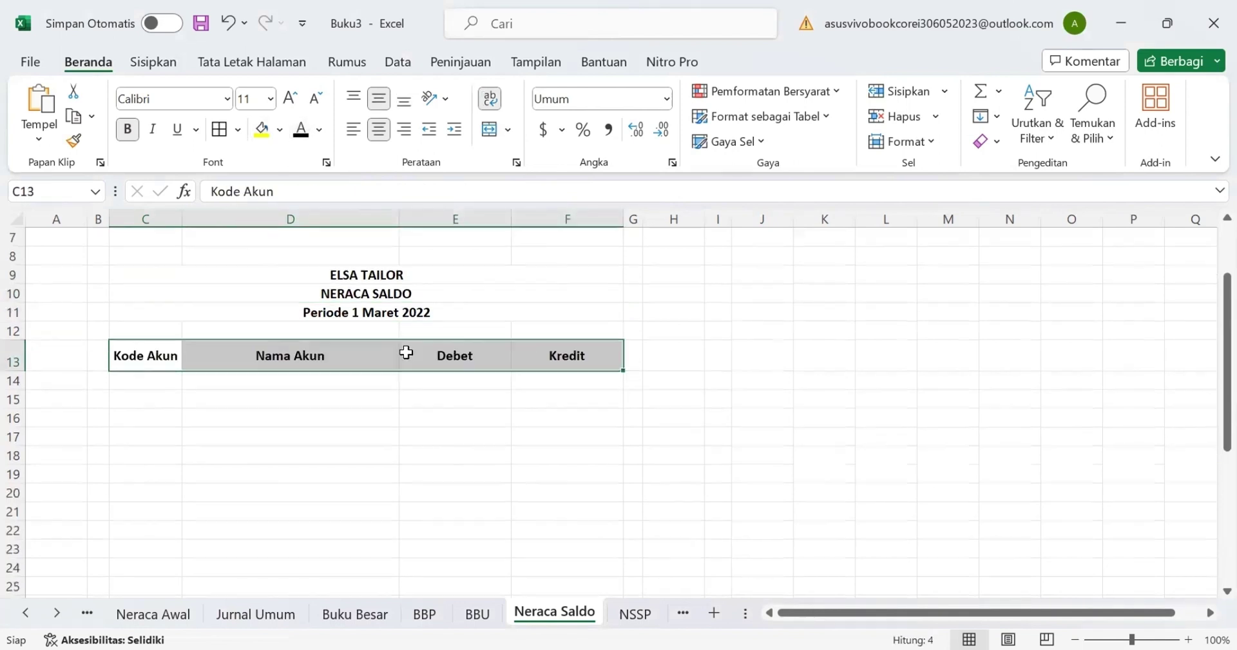
pyautogui.scroll(-1, 407, 351)
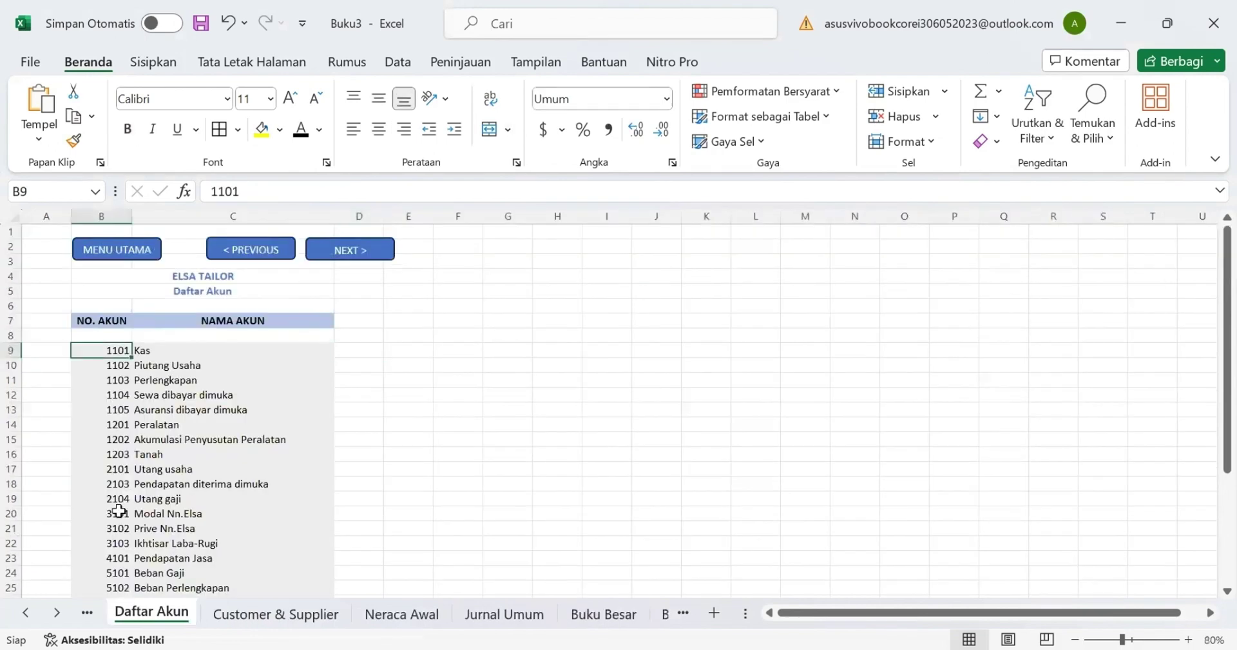
# Step: Copy the account numbers B9:B32 from Daftar Akun and paste them as links from C14 on Neraca Saldo, in black text
pyautogui.moveTo(110, 348); pyautogui.dragTo(123, 570)
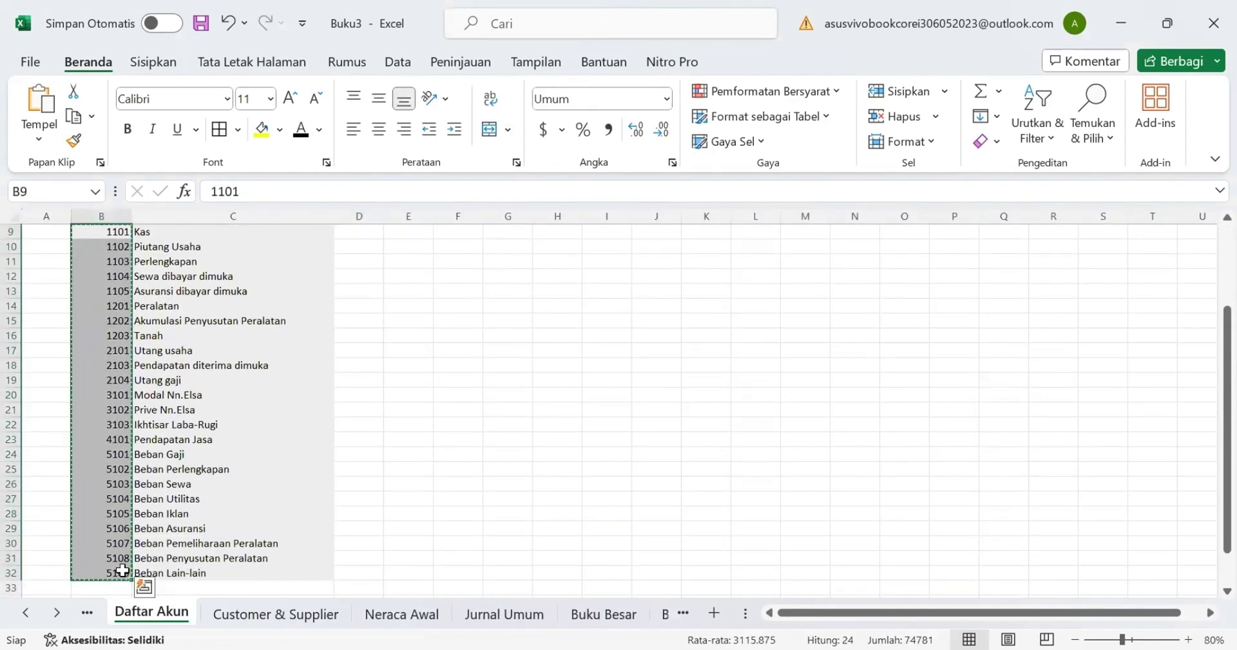
pyautogui.hotkey('ctrl', 'c')
pyautogui.click(587, 616)
pyautogui.click(661, 616)
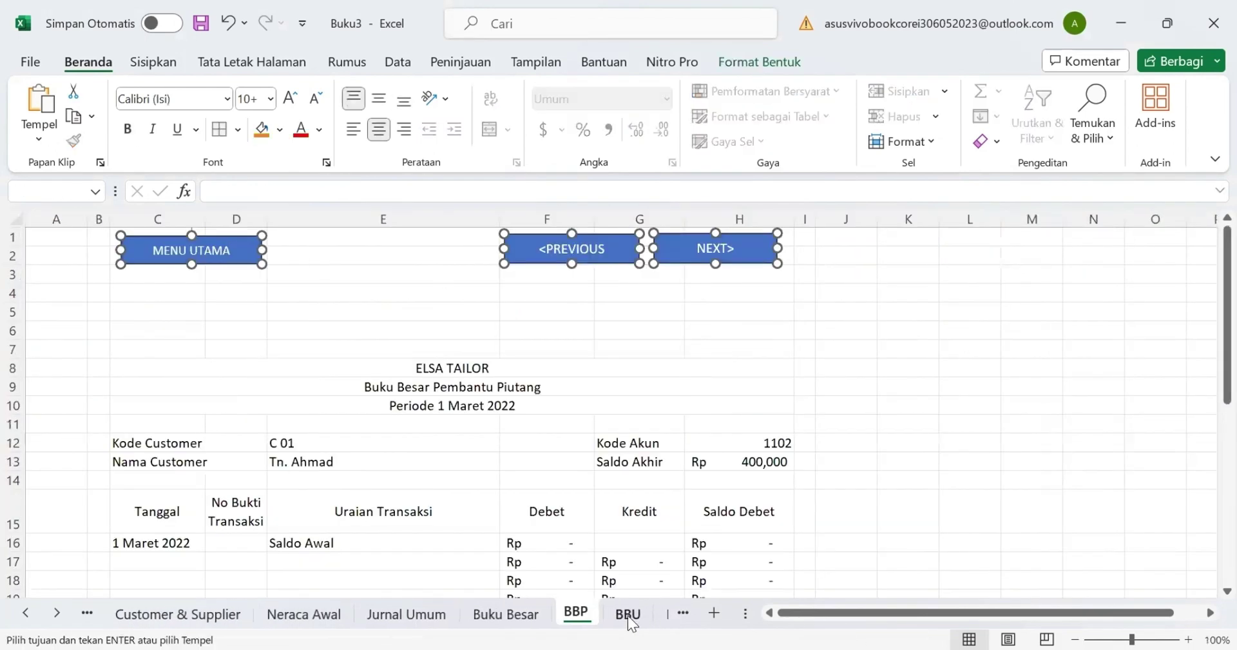
pyautogui.click(630, 614)
pyautogui.click(674, 616)
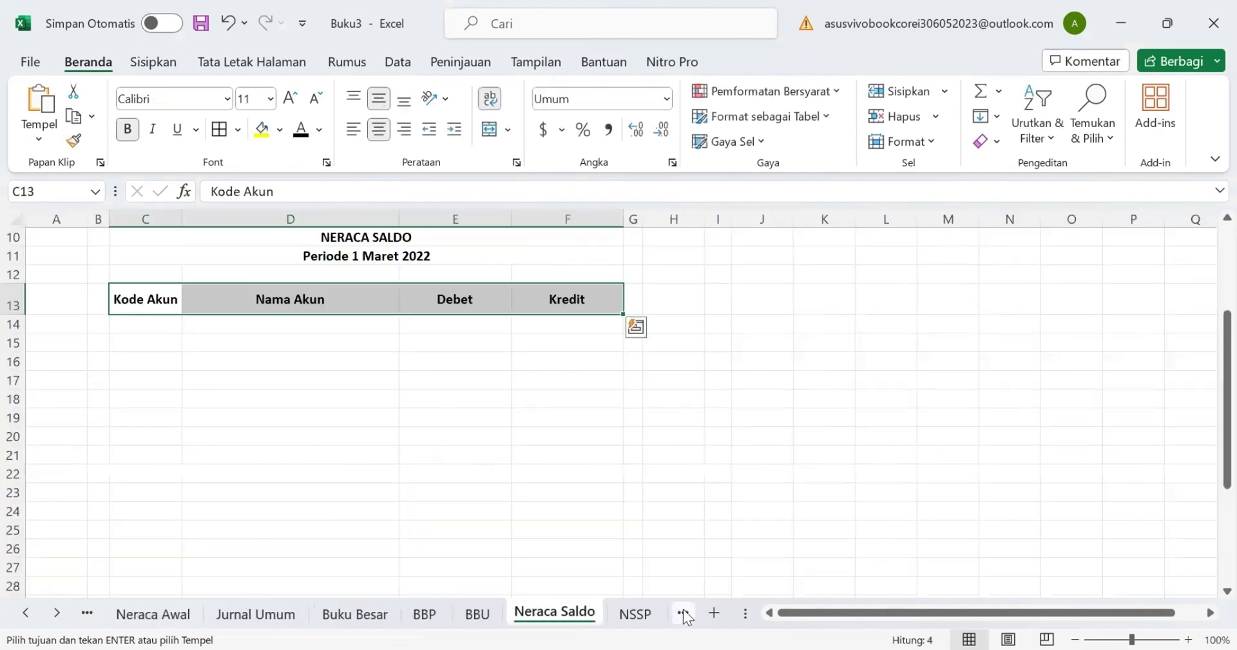
pyautogui.click(157, 324)
pyautogui.rightClick(157, 324)
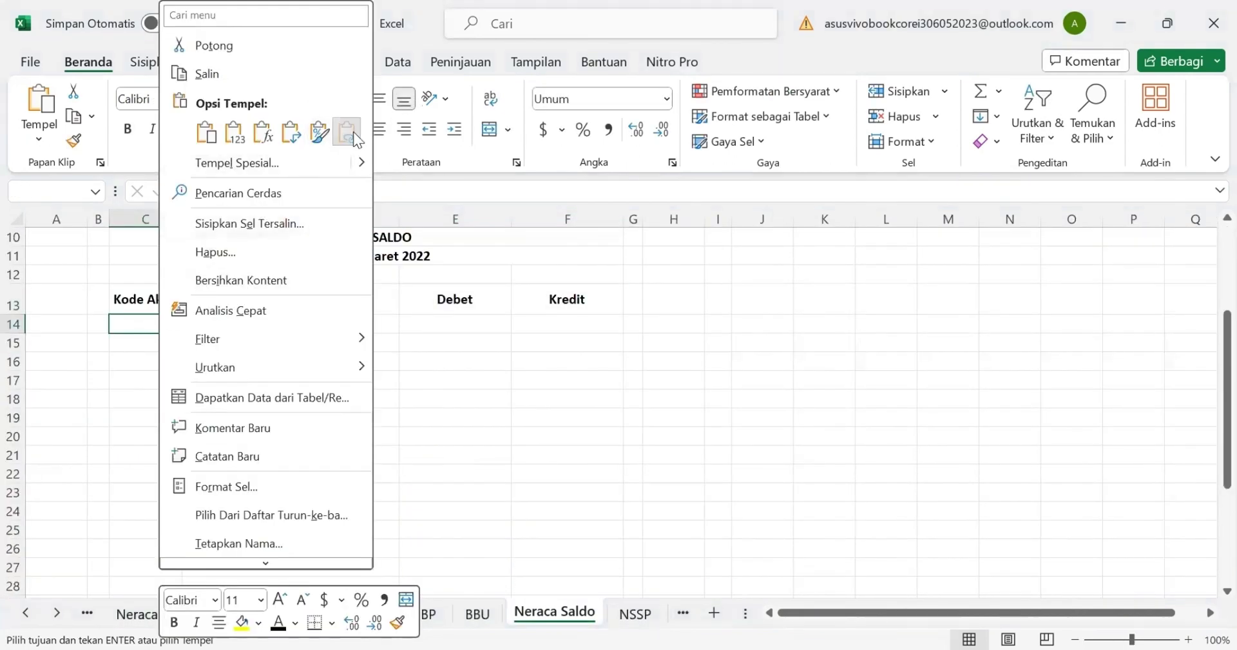
pyautogui.click(348, 133)
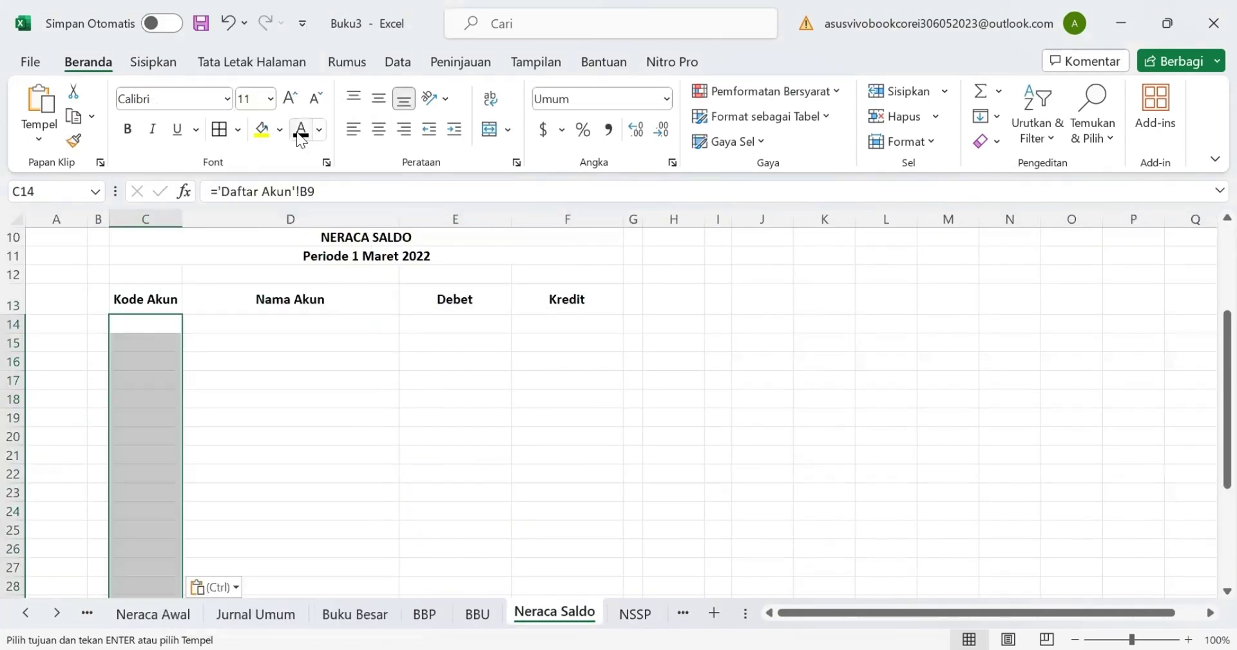
# Step: Make the Nama Akun lookup formula in D14 black and fill it down to D37 on Neraca Saldo
pyautogui.click(264, 323)
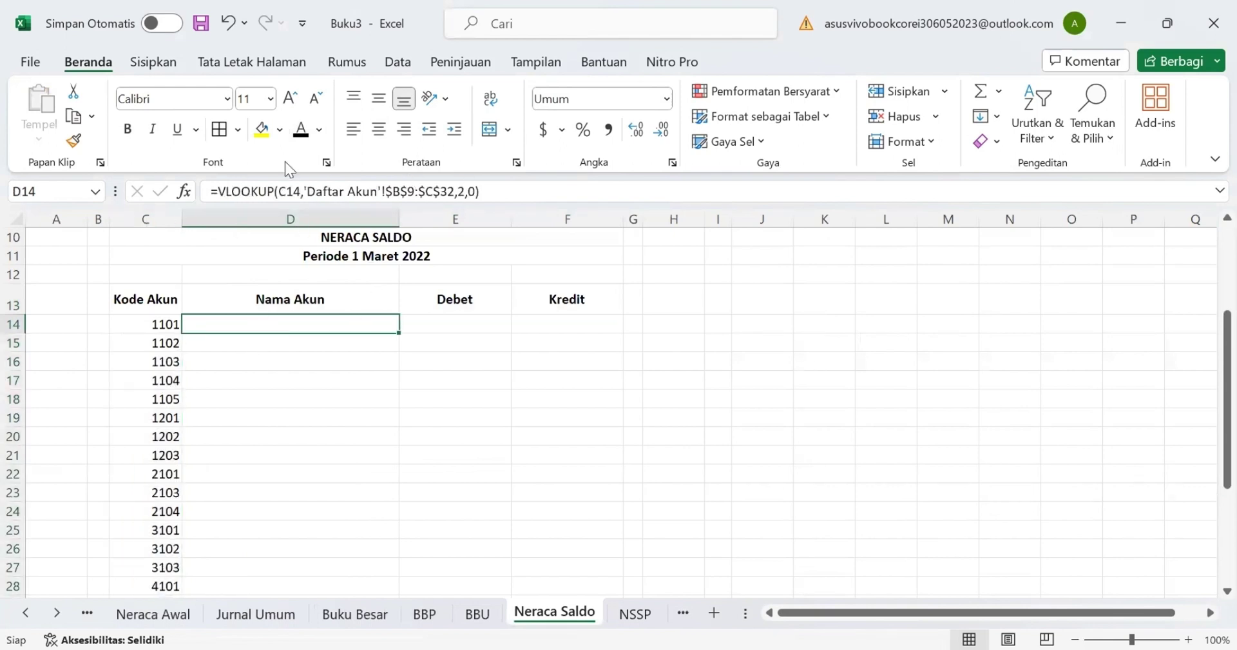
pyautogui.moveTo(399, 333); pyautogui.dragTo(340, 558)
pyautogui.scroll(5, 451, 330)
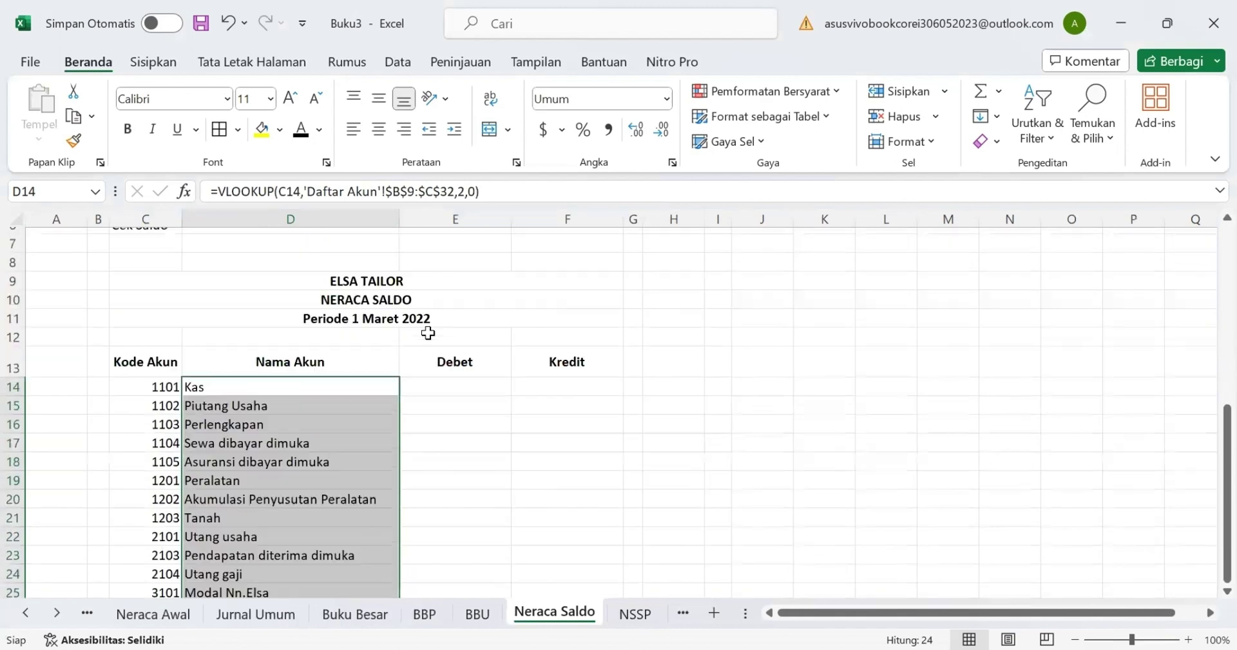
# Step: Make the Debet formula in E14 black and fill it down to E37 on Neraca Saldo
pyautogui.click(451, 401)
pyautogui.click(298, 131)
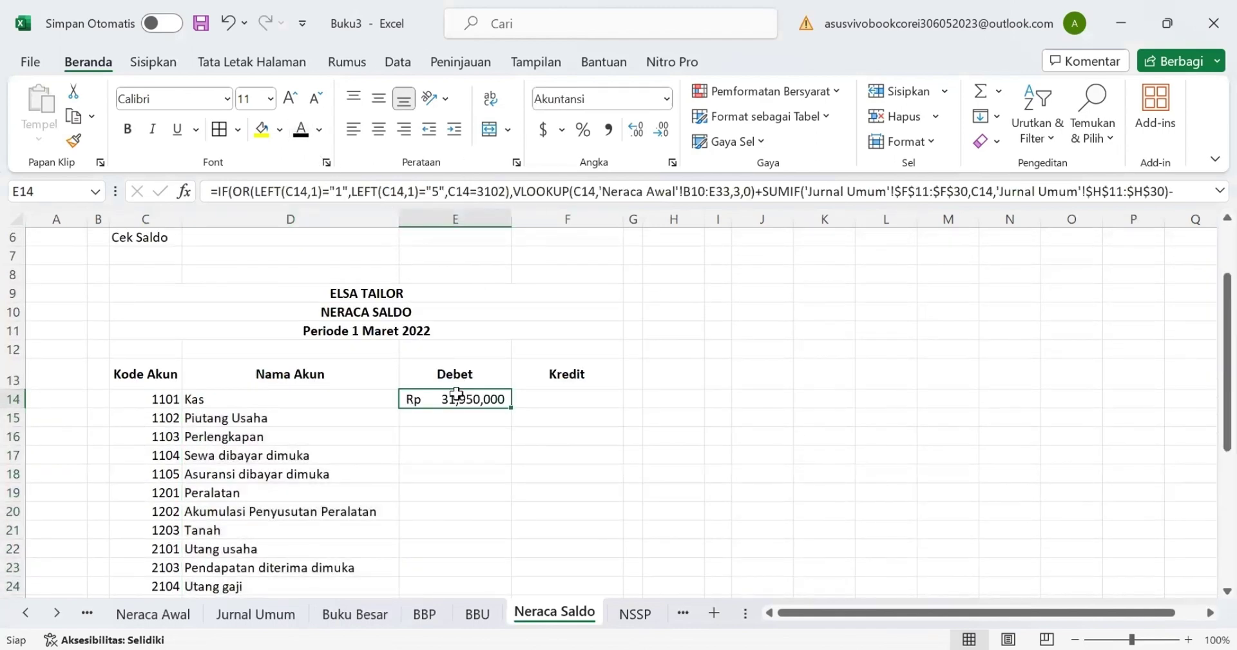
pyautogui.moveTo(509, 408); pyautogui.dragTo(450, 574)
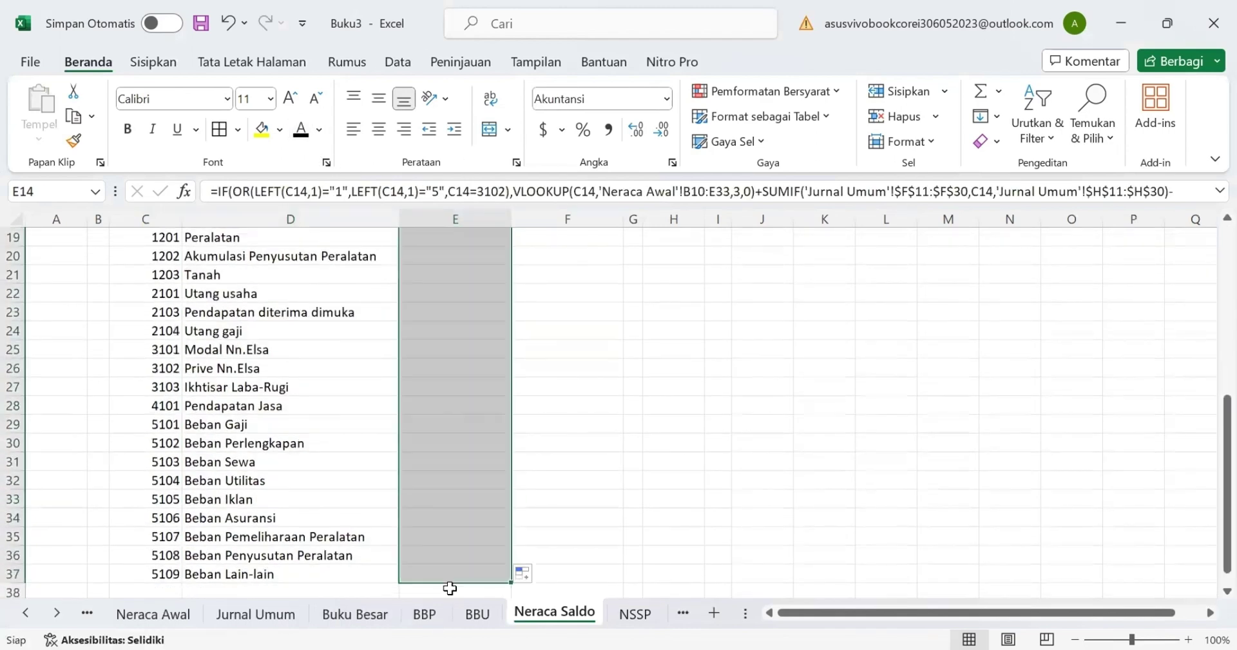
pyautogui.scroll(4, 506, 407)
# Step: Fill the Kredit formula in F14 down to F37 on Neraca Saldo and make the column black
pyautogui.click(561, 359)
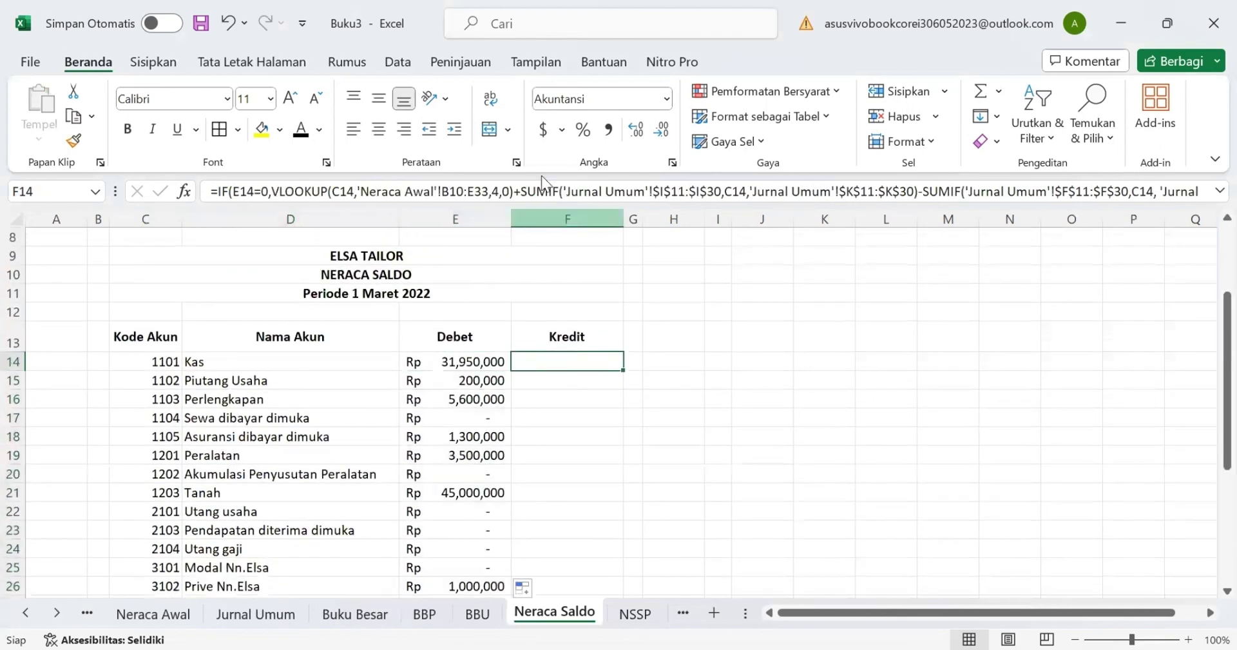
pyautogui.moveTo(624, 368); pyautogui.dragTo(593, 569)
pyautogui.scroll(3, 567, 470)
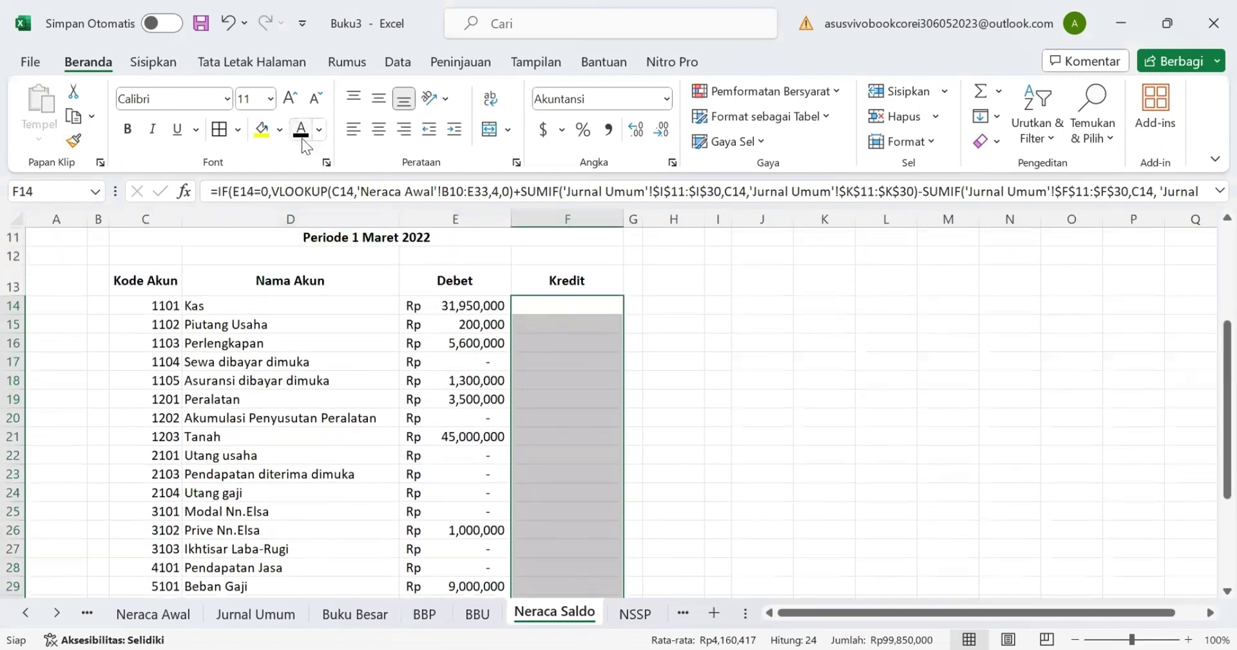
pyautogui.click(635, 373)
# Step: Add a Total label in D38 and sum the Debet column E14:E37 in E38 on Neraca Saldo
pyautogui.scroll(-7, 631, 374)
pyautogui.click(352, 373)
pyautogui.write('tanah')
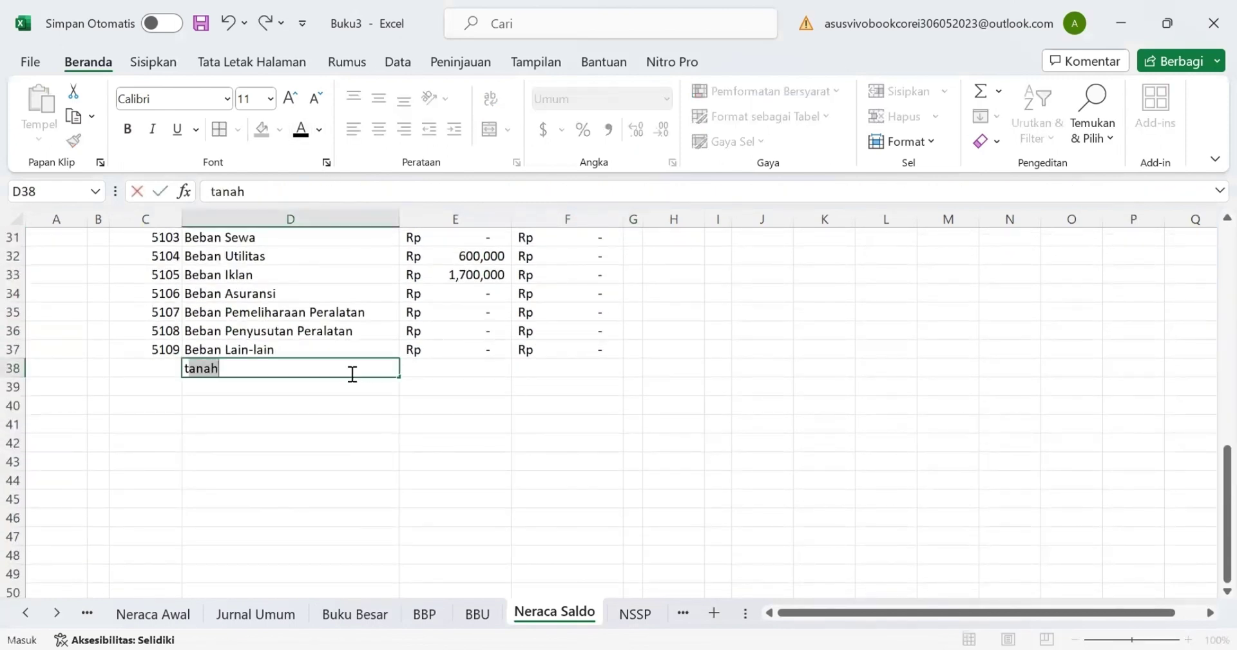
pyautogui.write('l')
pyautogui.press('Tab')
pyautogui.write('=sum(')
pyautogui.scroll(7, 471, 361)
pyautogui.click(471, 306)
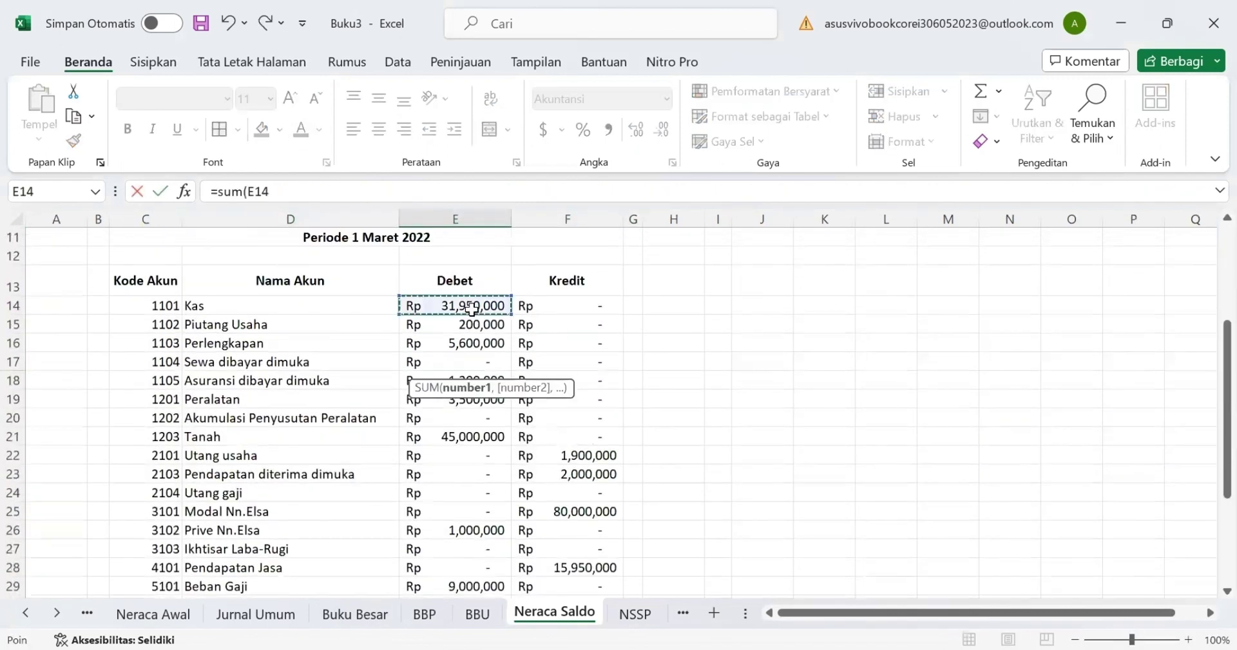
pyautogui.hotkey('ctrl', 'shift', 'Down')
pyautogui.press('Return')
# Step: Copy the Debet total formula from E38 across to F38 for the Kredit column and review the Neraca Saldo table
pyautogui.click(474, 556)
pyautogui.moveTo(513, 564); pyautogui.dragTo(580, 561)
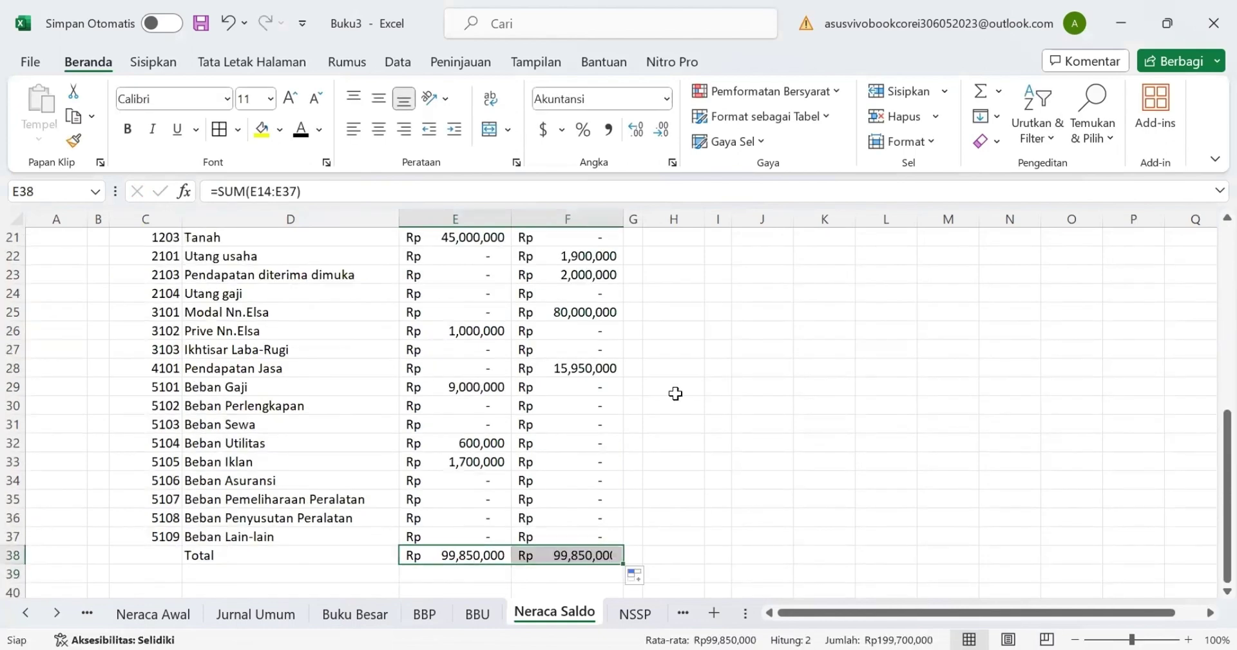
pyautogui.click(694, 356)
pyautogui.scroll(7, 697, 357)
pyautogui.scroll(-9, 624, 476)
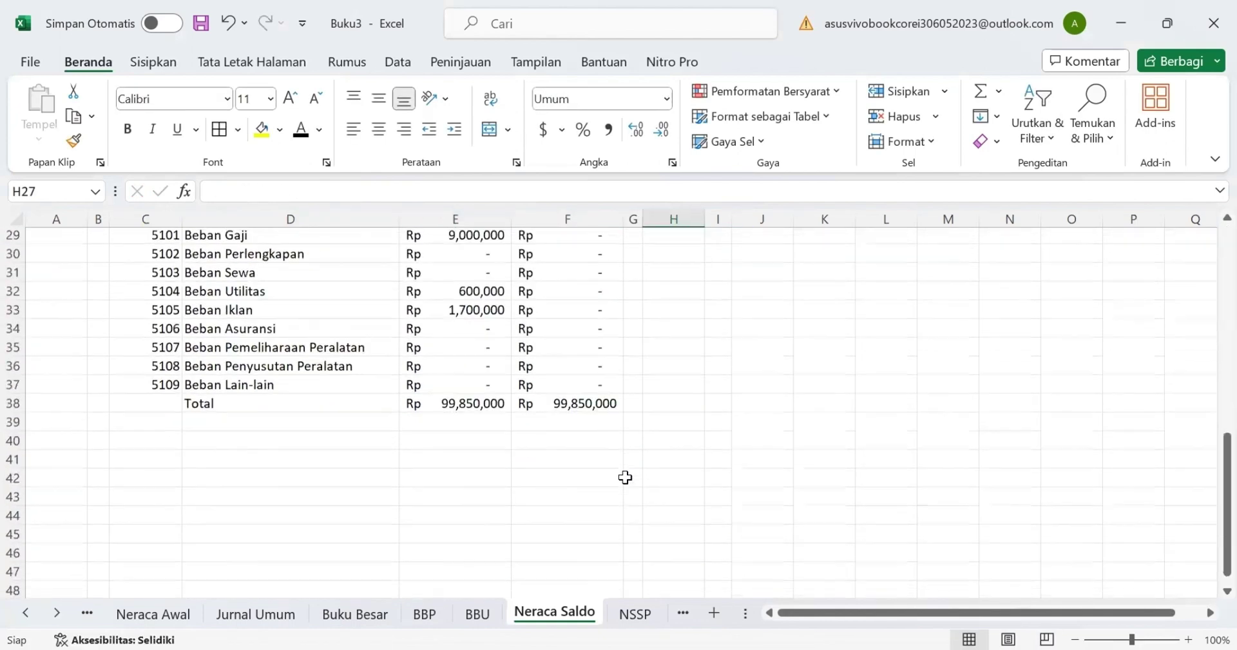
# Step: On the NSSP sheet, make the title text in rows 9 to 11 black
pyautogui.hotkey('ctrl', 'pagedown')
pyautogui.click(215, 325)
pyautogui.moveTo(215, 325); pyautogui.dragTo(214, 345)
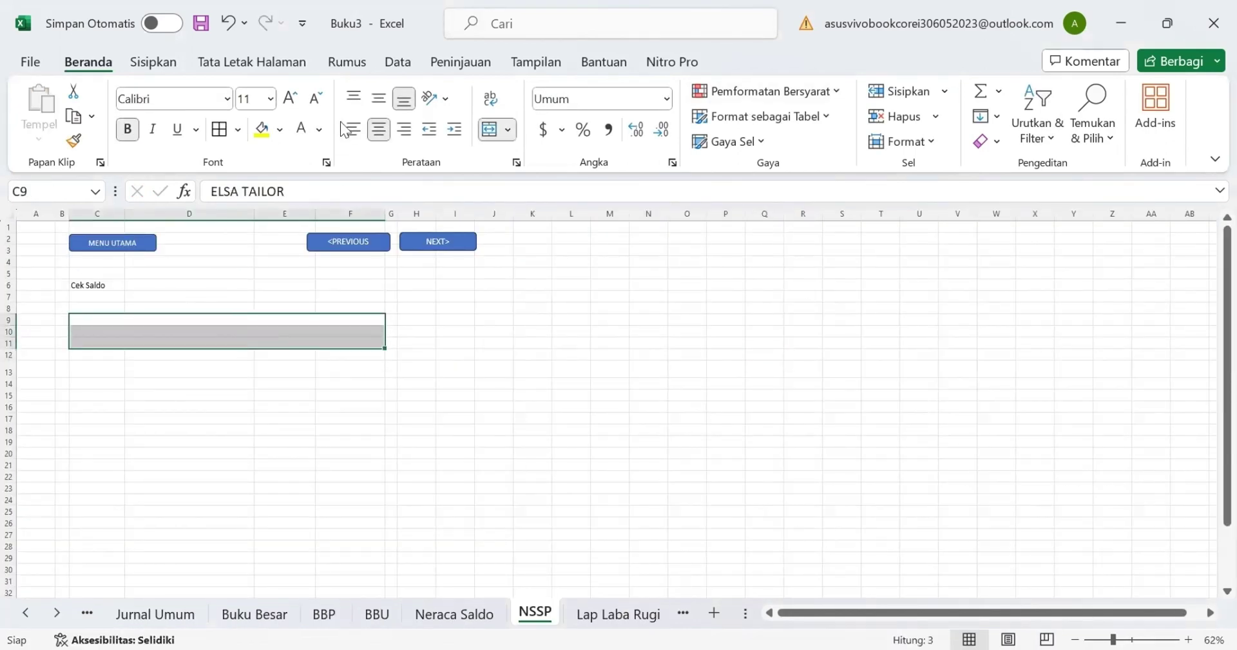
pyautogui.click(319, 130)
pyautogui.click(322, 154)
pyautogui.click(261, 339)
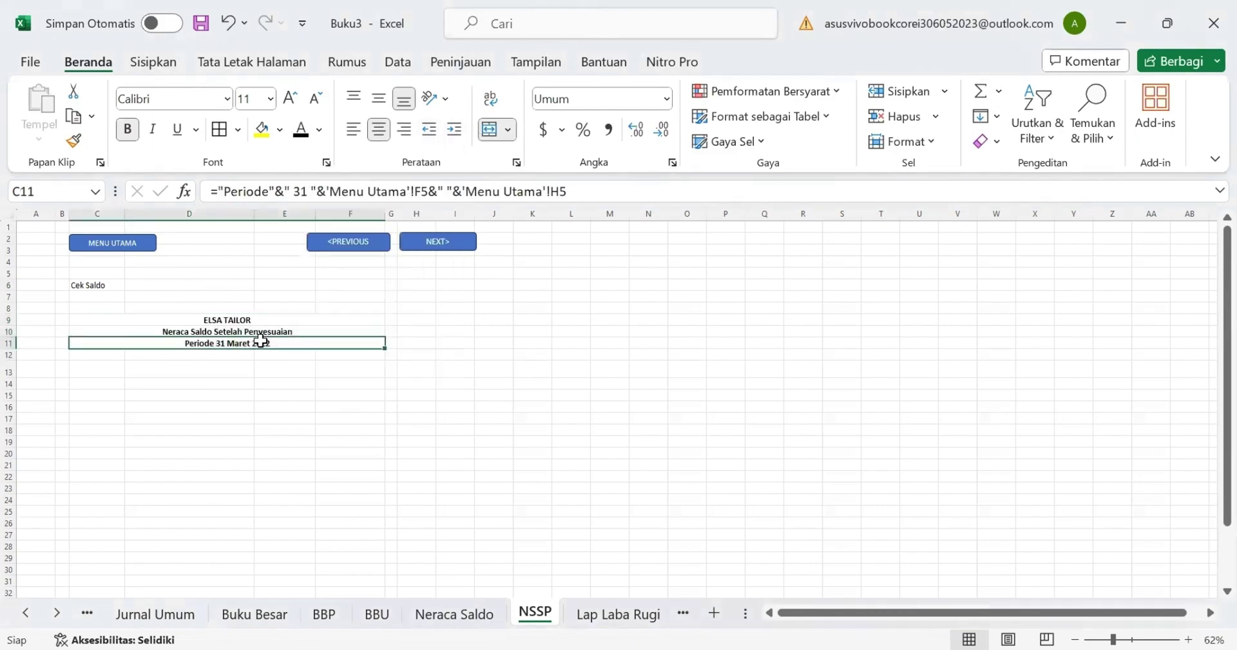
# Step: Make the NSSP table header in C13:F13 black
pyautogui.moveTo(100, 368); pyautogui.dragTo(351, 368)
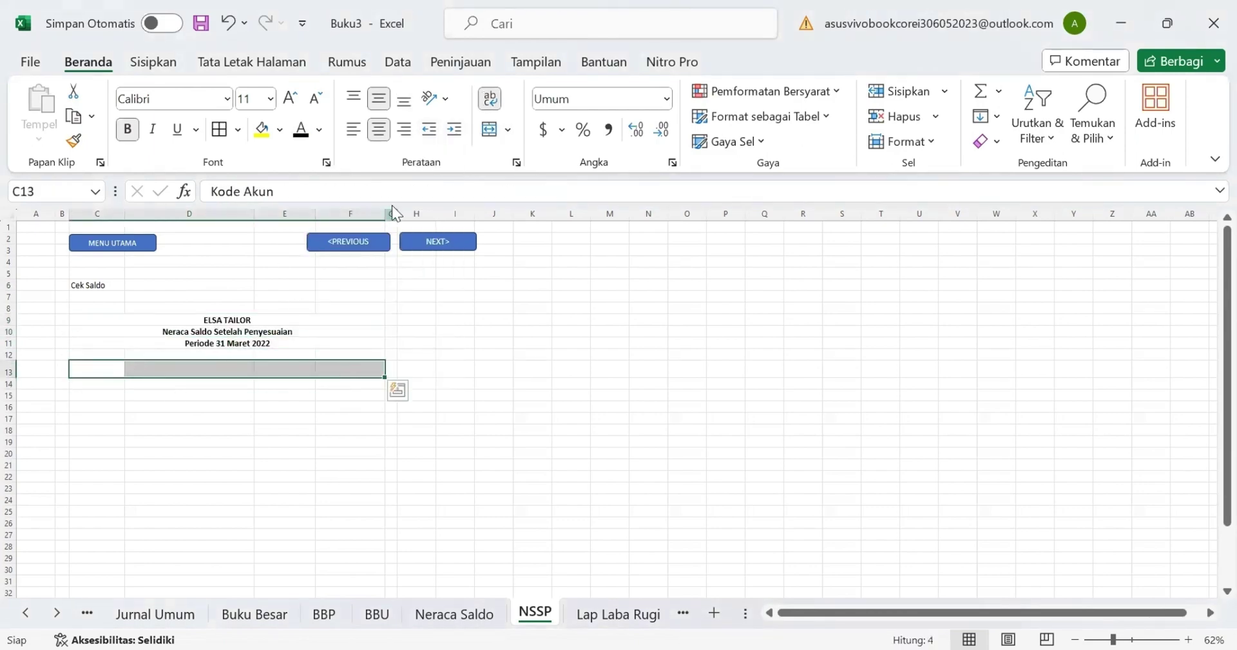
pyautogui.click(301, 129)
pyautogui.scroll(2, 409, 354)
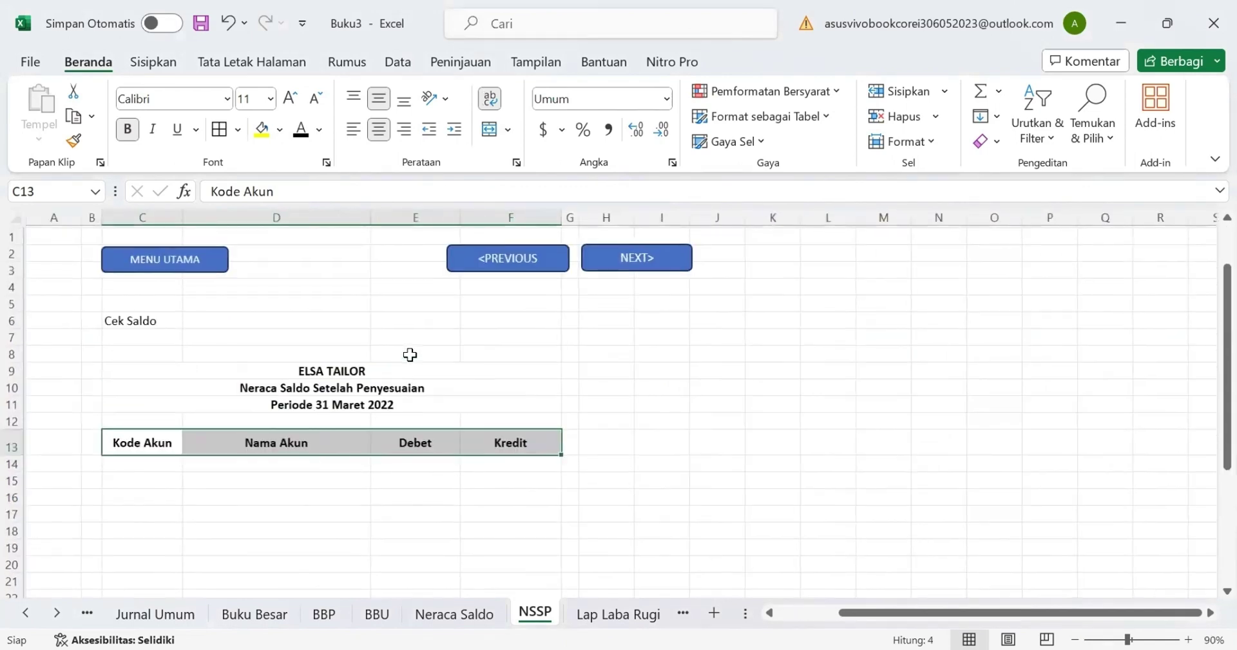
# Step: Copy the Daftar Akun account numbers B9:B32 again and paste them as links from C14 on the NSSP sheet
pyautogui.click(158, 462)
pyautogui.click(88, 613)
pyautogui.click(88, 613)
pyautogui.click(89, 613)
pyautogui.click(89, 613)
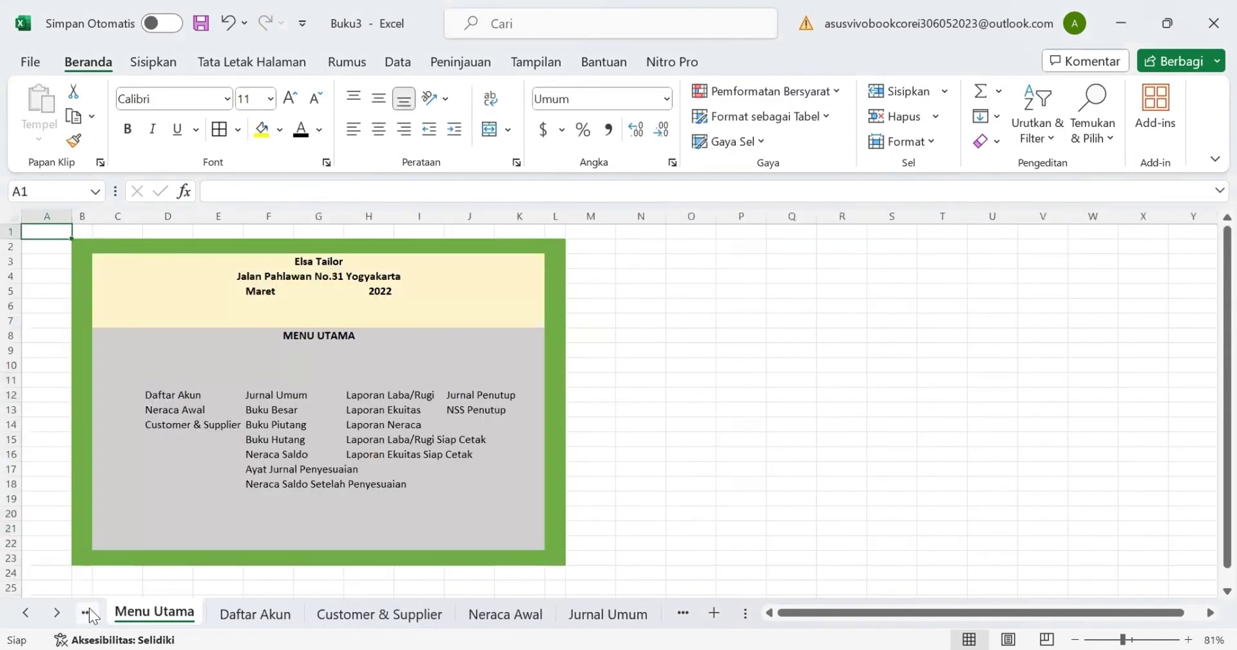
pyautogui.click(240, 614)
pyautogui.scroll(1, 144, 369)
pyautogui.hotkey('ctrl', 'c')
pyautogui.click(644, 615)
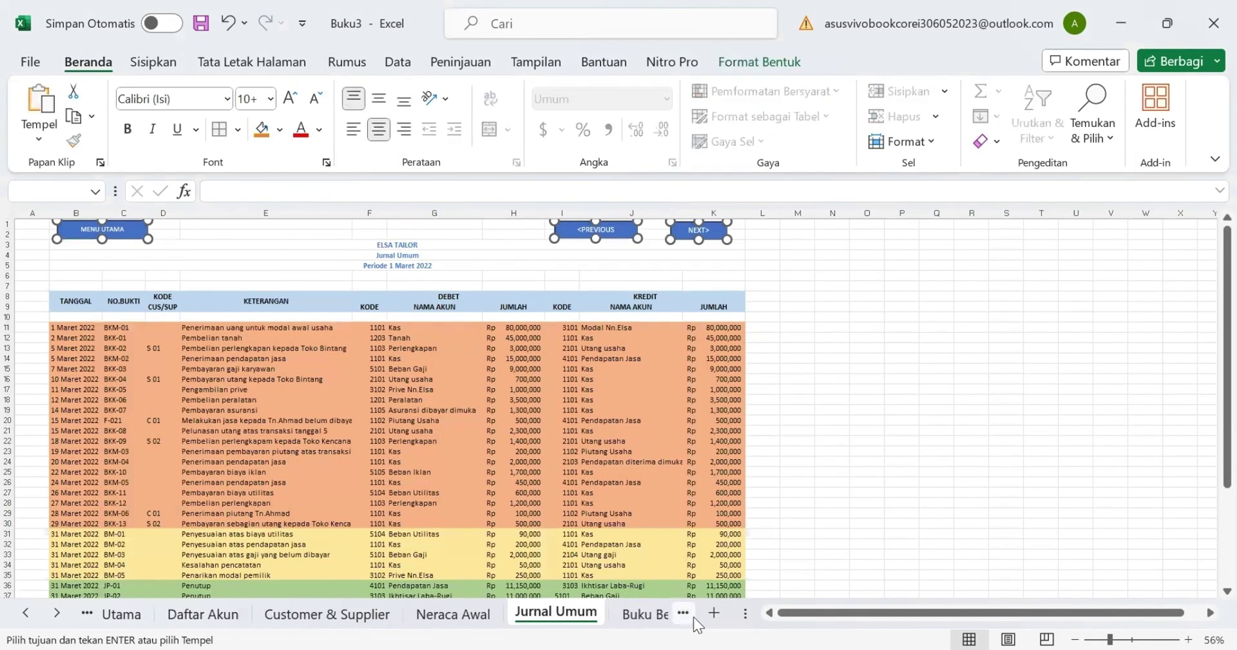
pyautogui.click(693, 616)
pyautogui.click(693, 616)
pyautogui.click(631, 617)
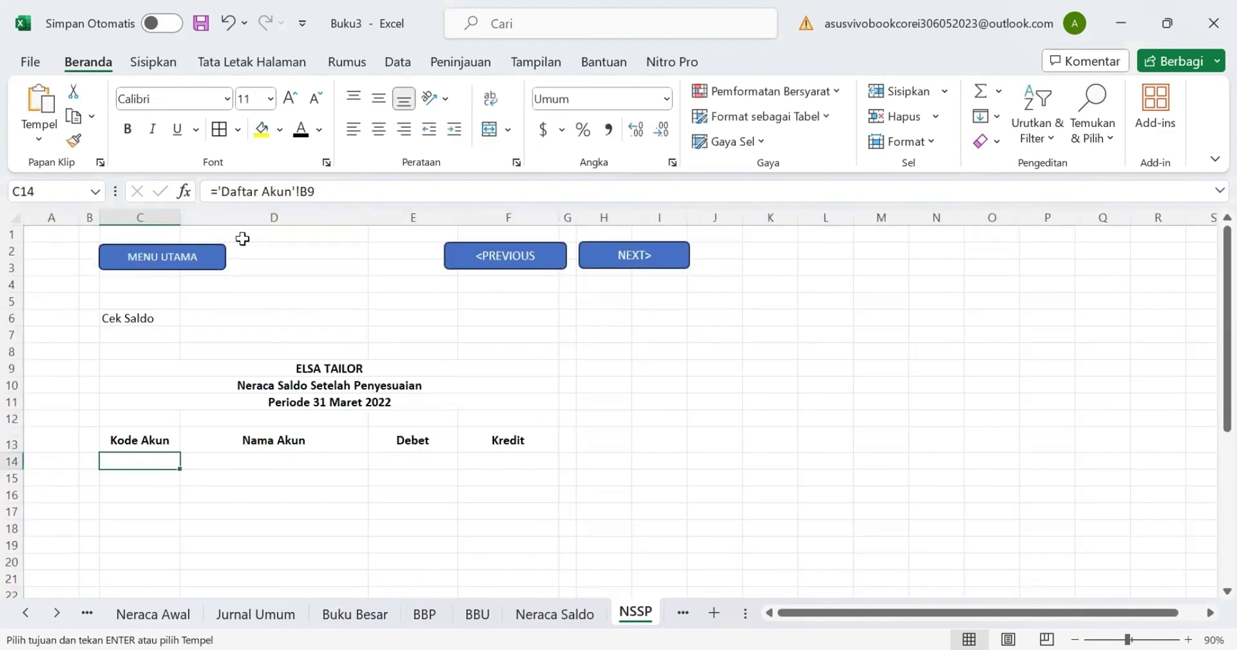
pyautogui.rightClick(155, 462)
pyautogui.click(348, 133)
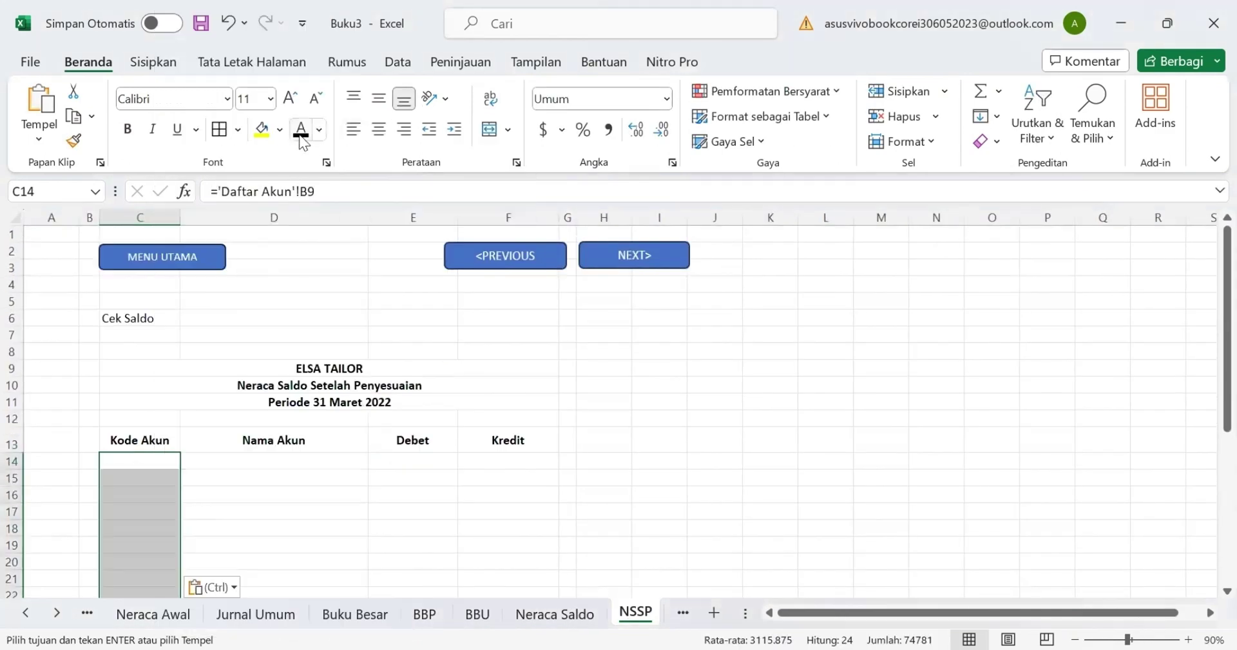
# Step: Make the NSSP account numbers and the D14 lookup formula black, filling the account names down to D37
pyautogui.scroll(-3, 238, 584)
pyautogui.scroll(2, 243, 427)
pyautogui.click(244, 426)
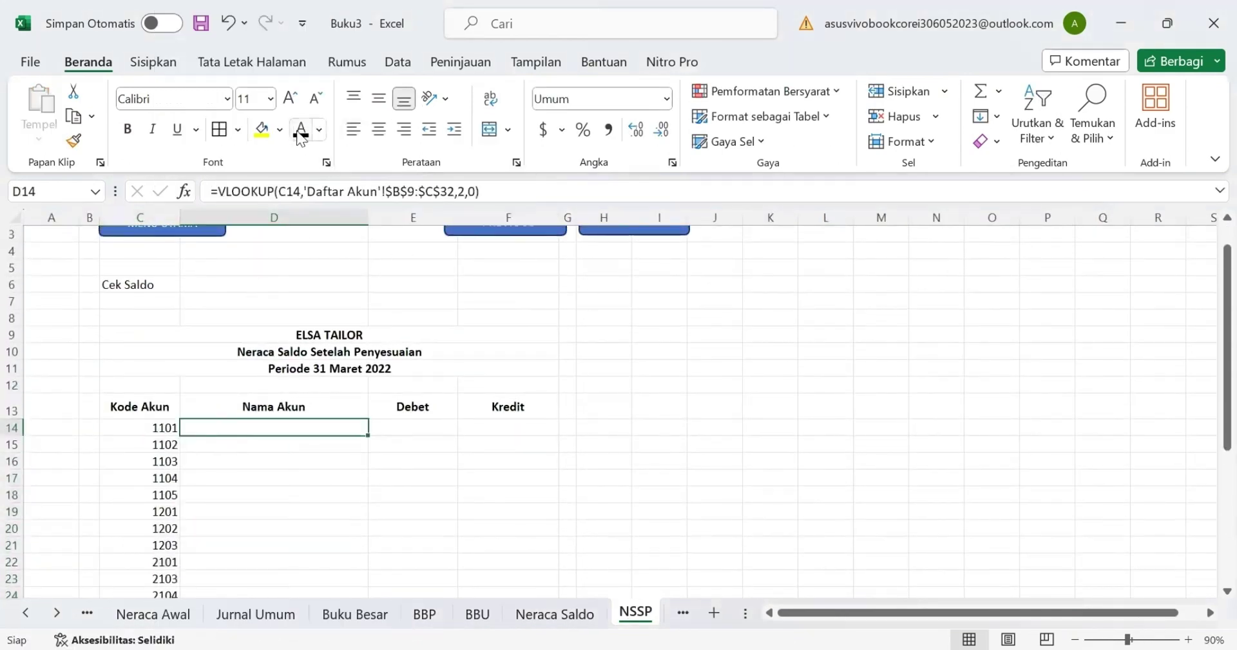
pyautogui.moveTo(379, 429); pyautogui.dragTo(335, 600)
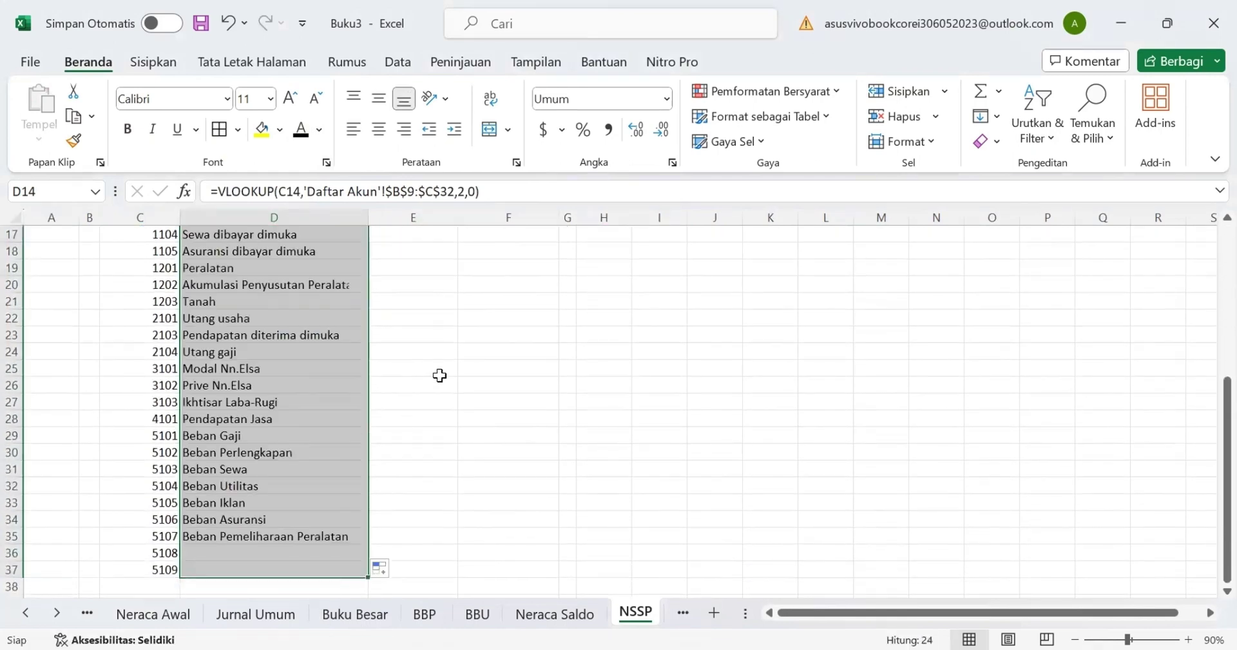
# Step: Make the NSSP Debet formula in E14 black and fill it down to E37
pyautogui.scroll(5, 441, 374)
pyautogui.press('Right')
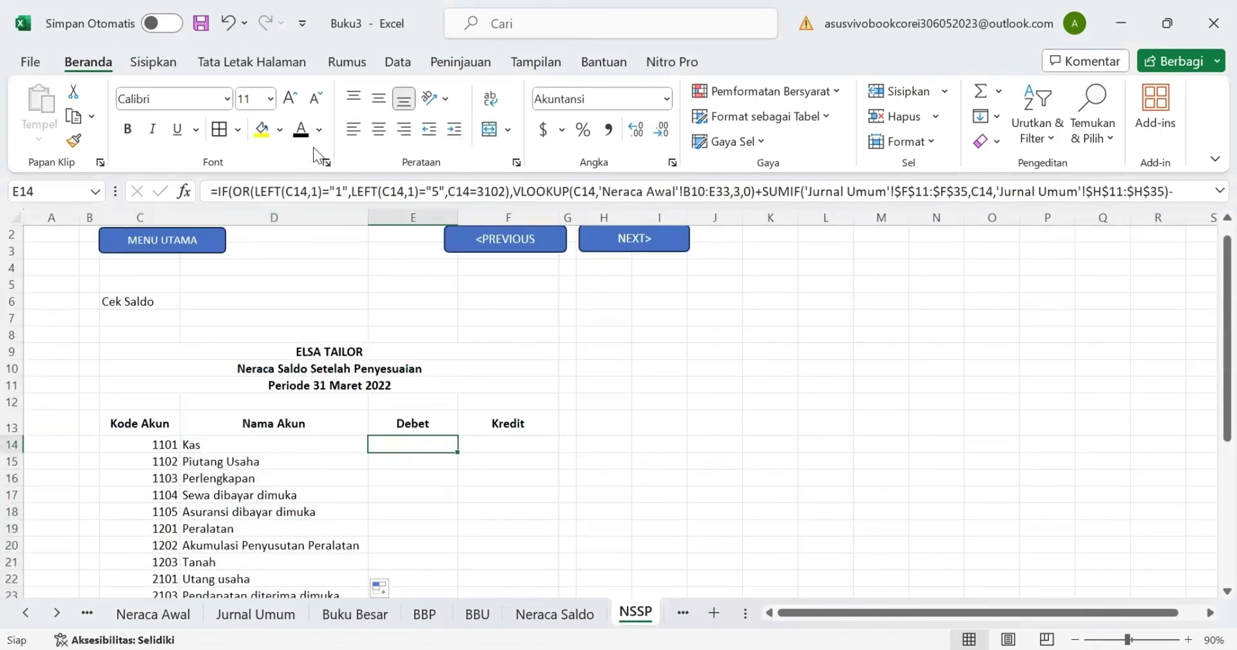
pyautogui.moveTo(456, 453); pyautogui.dragTo(449, 554)
# Step: Make the NSSP Kredit formula in F14 black and fill it down to F37
pyautogui.scroll(4, 541, 320)
pyautogui.click(509, 344)
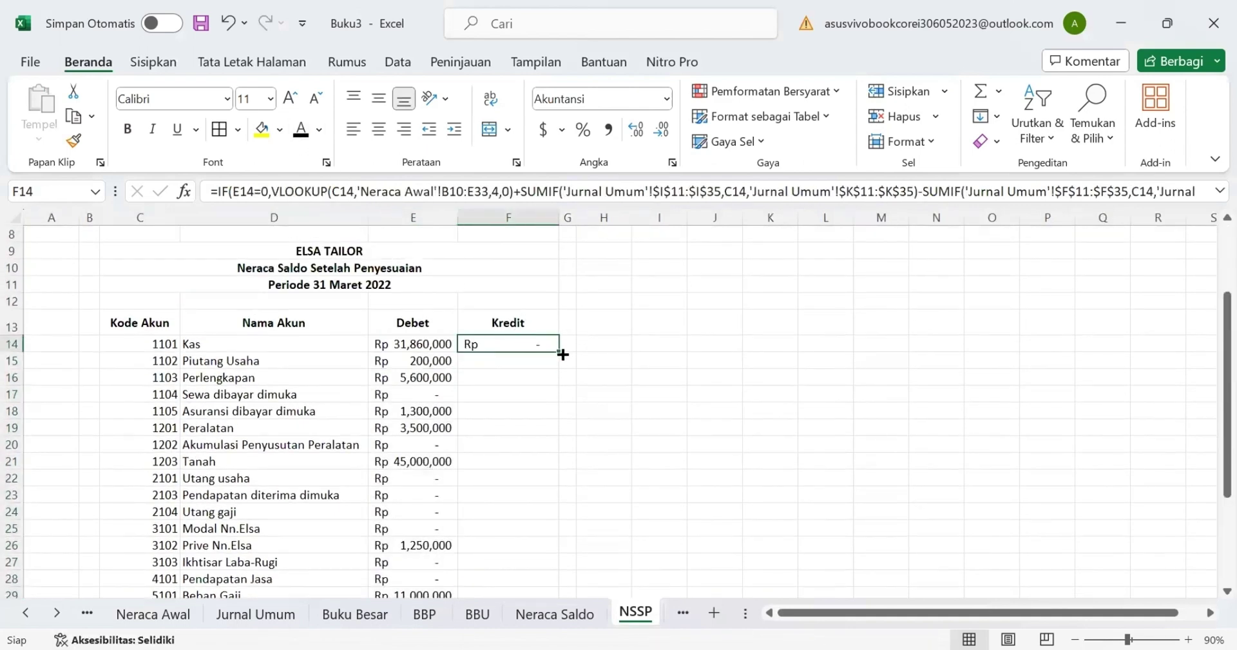
pyautogui.moveTo(562, 354); pyautogui.dragTo(541, 554)
# Step: Add a Total label in D38 of NSSP and sum the Debet column from E14 down in E38
pyautogui.click(330, 572)
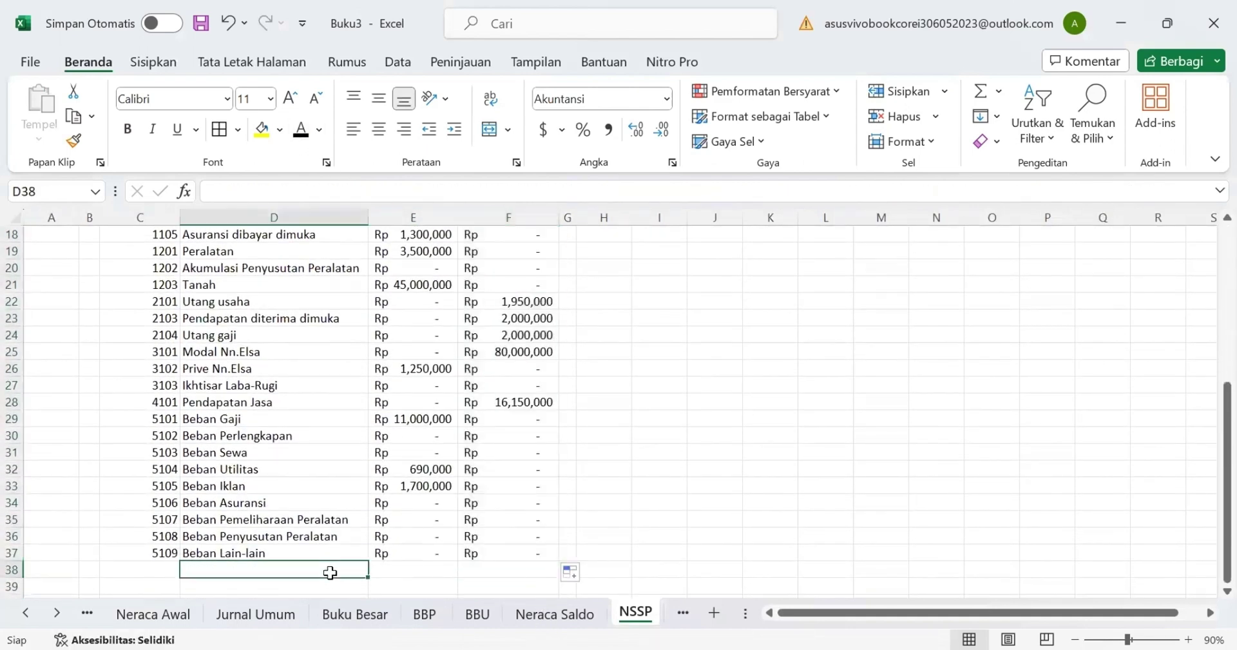
pyautogui.write('Total')
pyautogui.press('Tab')
pyautogui.write('=sum(')
pyautogui.scroll(2, 416, 415)
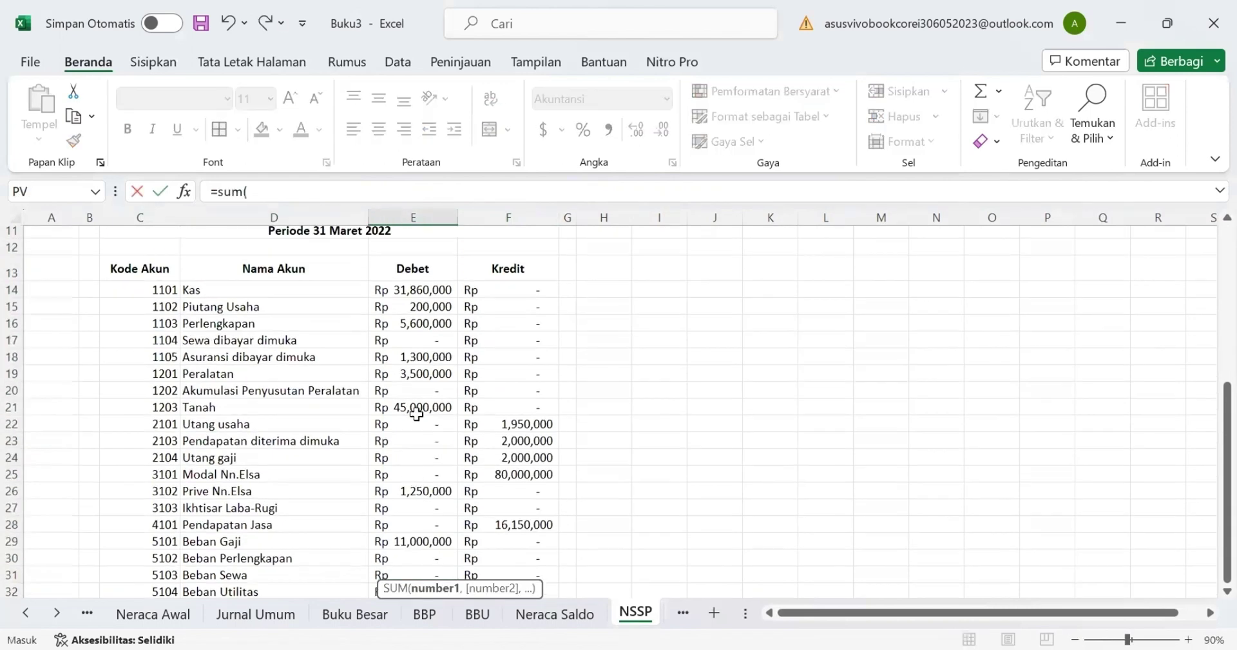
pyautogui.click(418, 293)
pyautogui.press('Return')
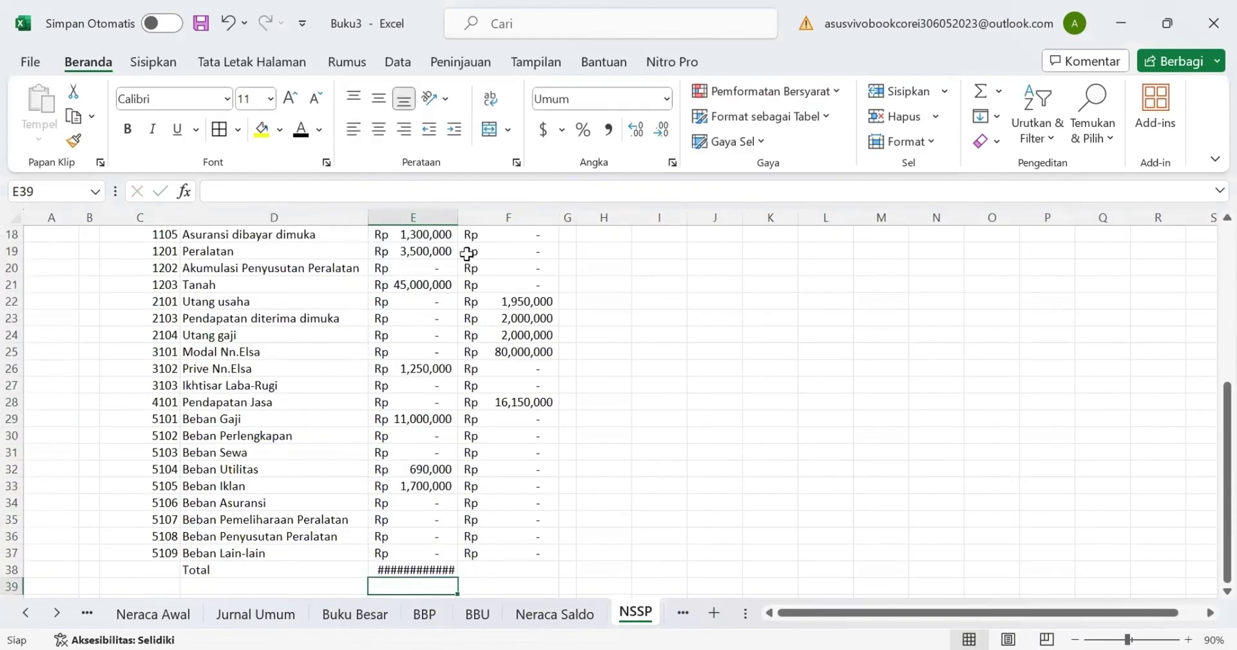
# Step: Widen column E on NSSP and copy the total formula from E38 across to F38
pyautogui.moveTo(458, 218); pyautogui.dragTo(480, 217)
pyautogui.click(469, 571)
pyautogui.moveTo(476, 573); pyautogui.dragTo(530, 574)
# Step: On the Lap Laba Rugi sheet, check the period formula in row 9 and the account-number list validation on C13
pyautogui.hotkey('ctrl', 'pagedown')
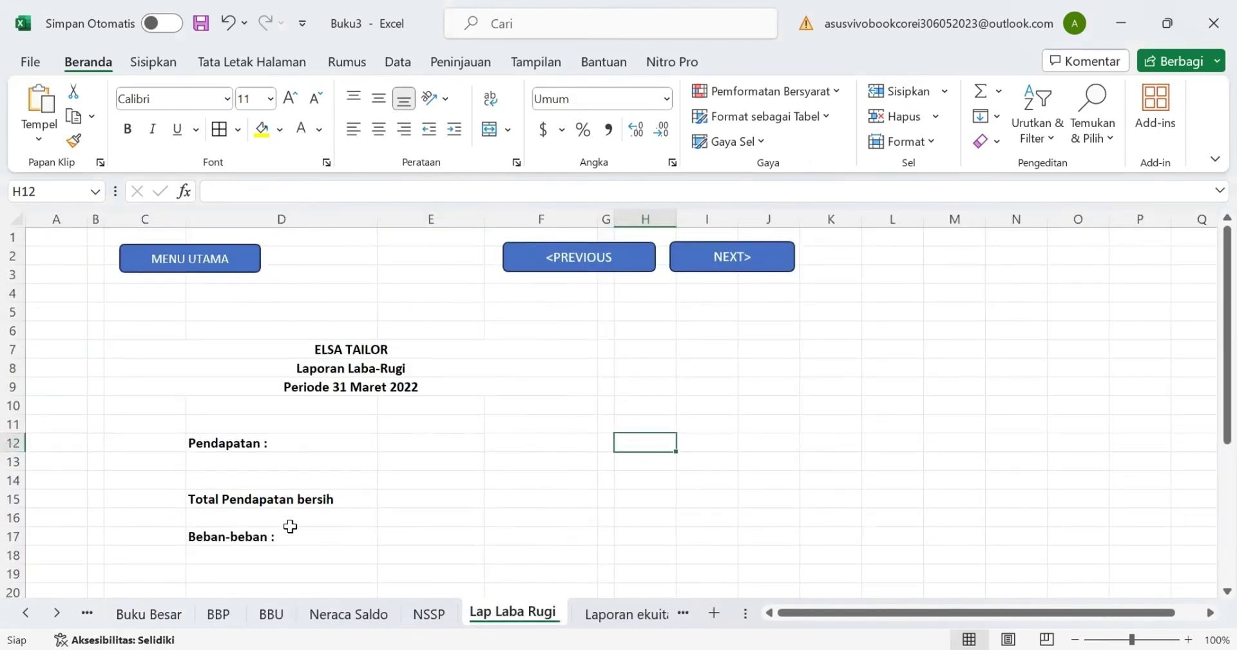
pyautogui.click(337, 386)
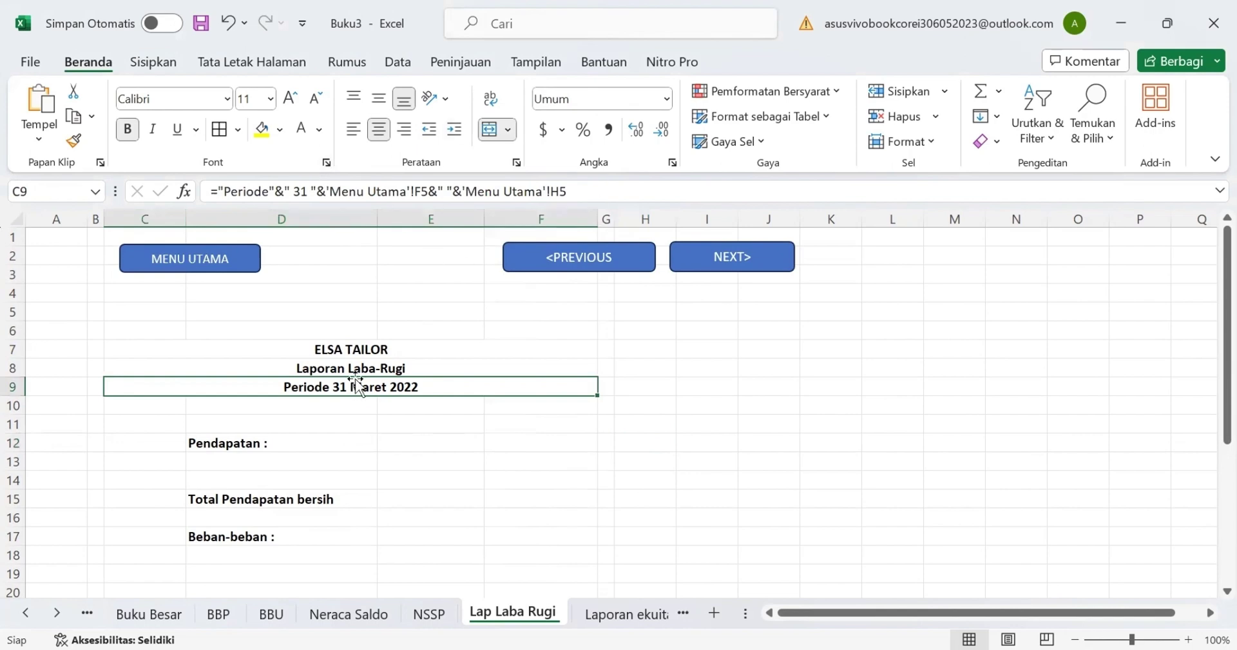
pyautogui.click(149, 460)
pyautogui.click(397, 61)
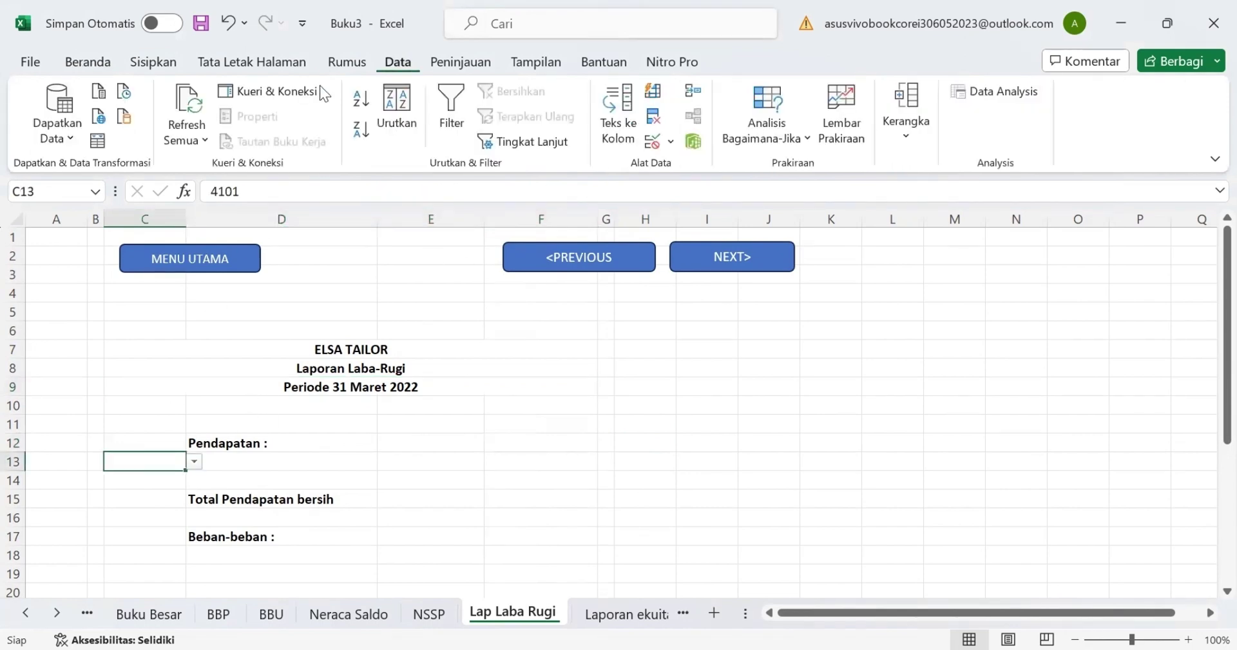
pyautogui.click(669, 140)
pyautogui.click(709, 168)
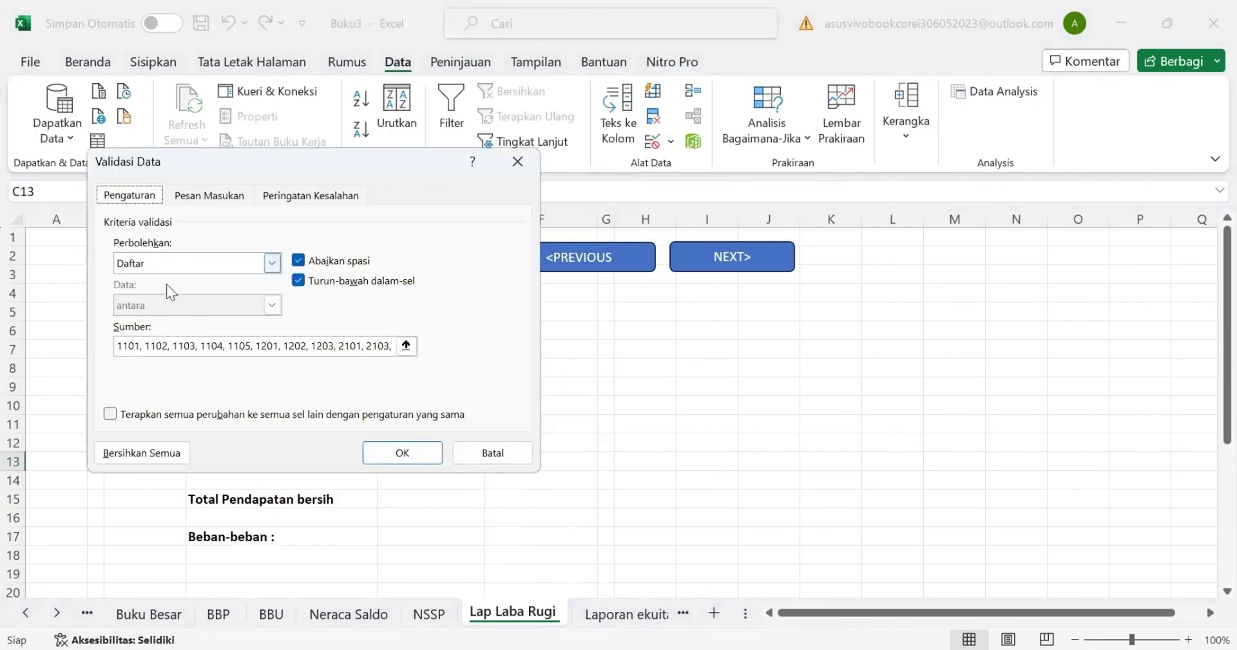
pyautogui.click(402, 452)
# Step: Make the account number in C13 and its account-name lookup in D13 black
pyautogui.click(88, 61)
pyautogui.click(318, 129)
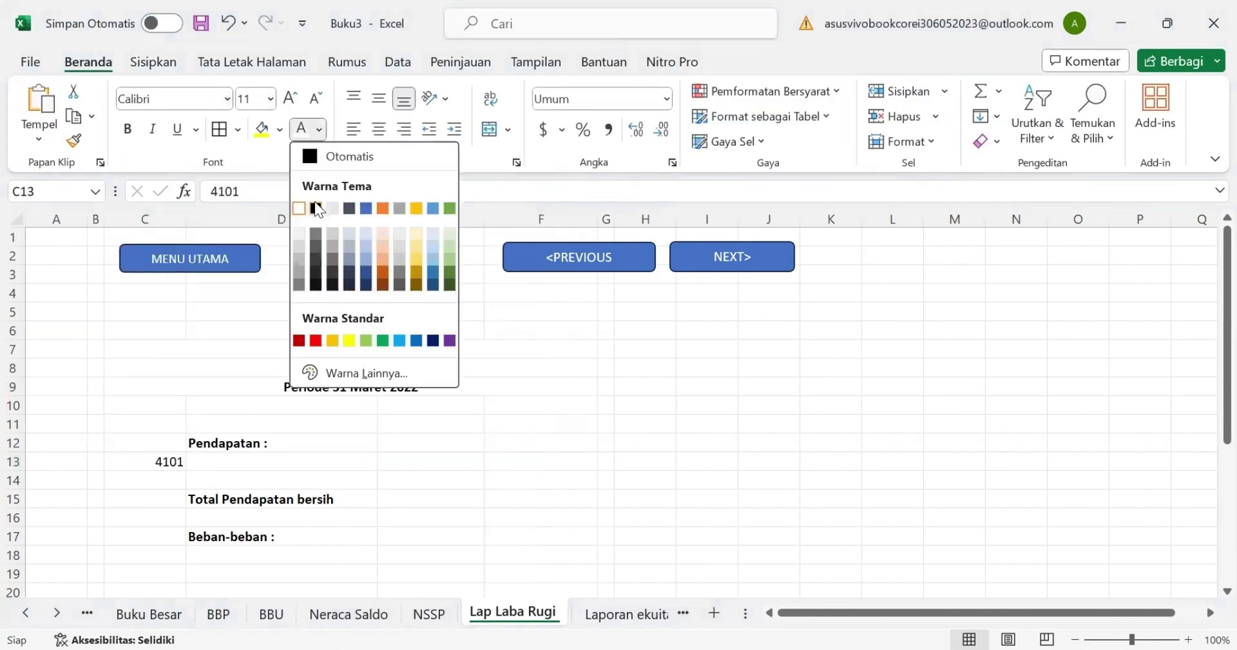
pyautogui.press('Escape')
pyautogui.click(237, 455)
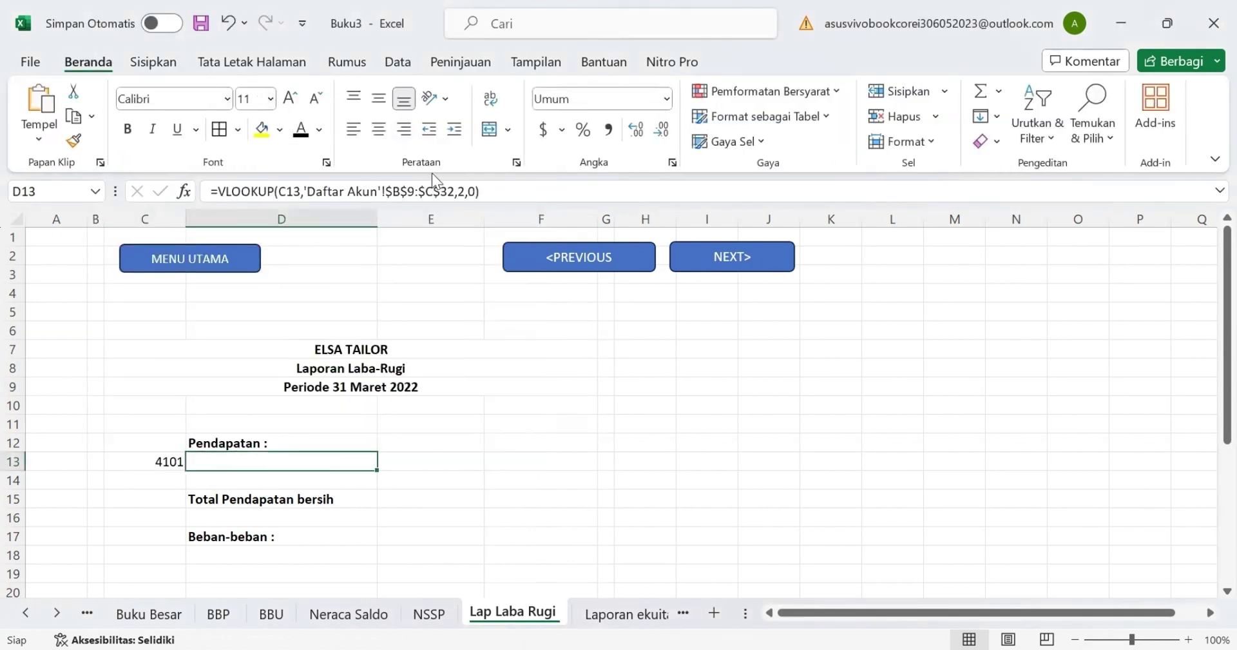
pyautogui.click(301, 129)
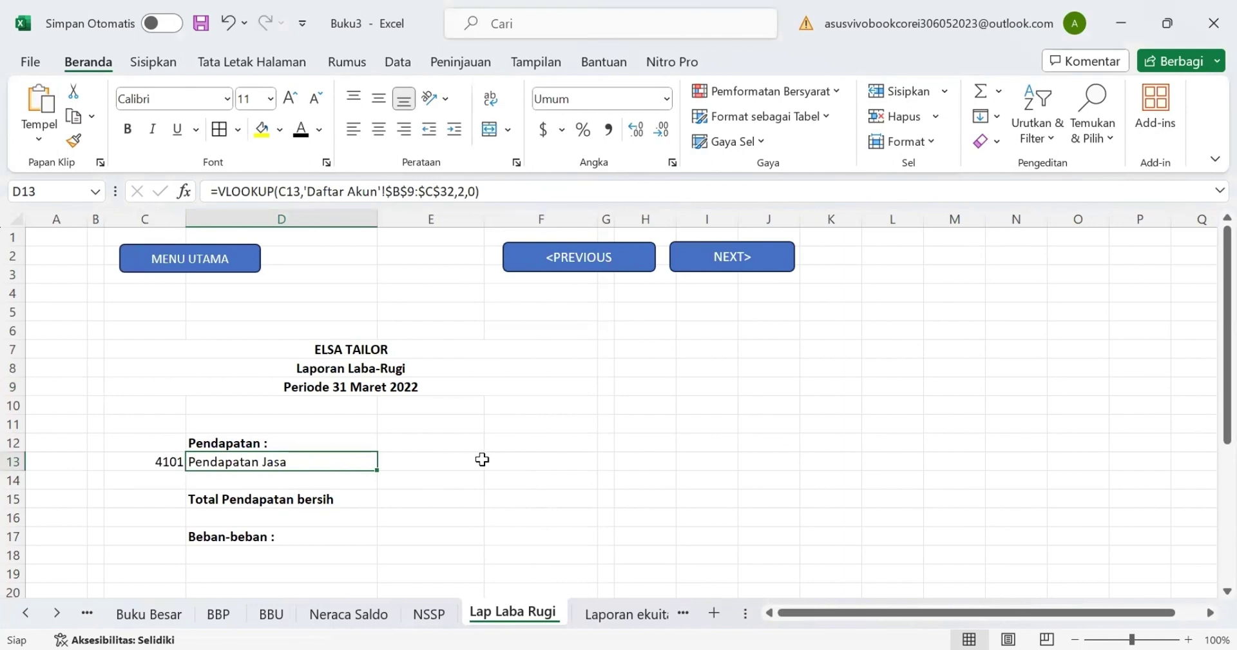
# Step: Check the data validation on C18 under Beban-beban and make its account number black
pyautogui.scroll(-2, 443, 463)
pyautogui.click(158, 464)
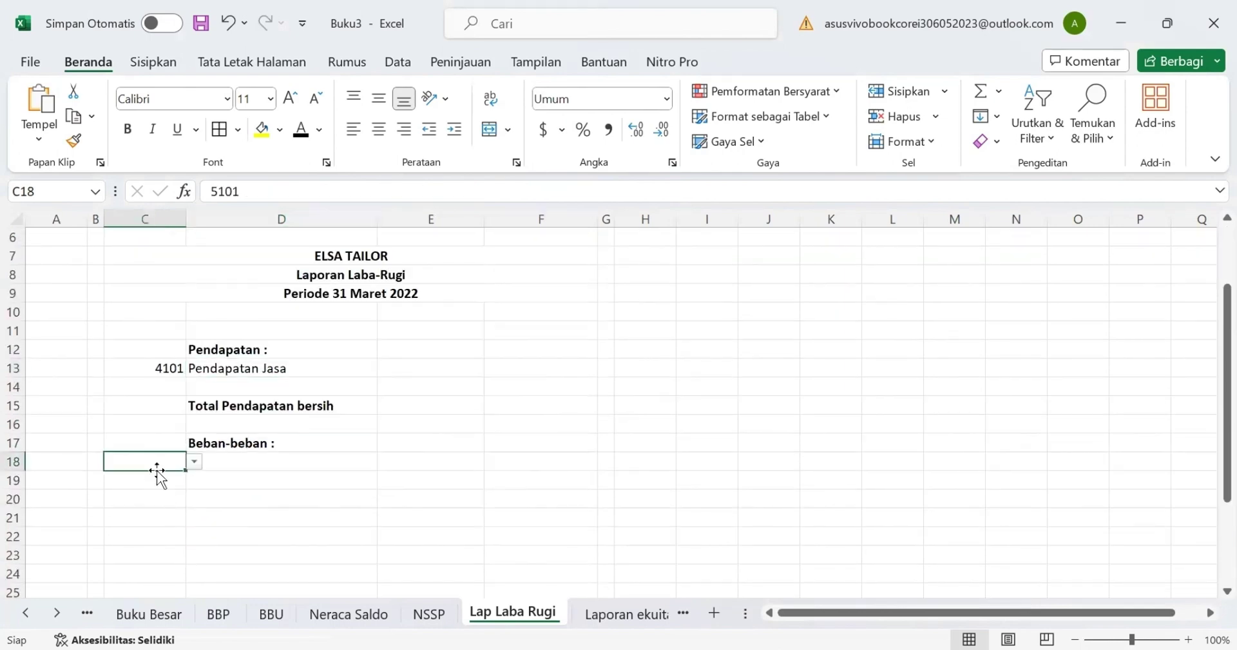
pyautogui.click(398, 61)
pyautogui.click(673, 136)
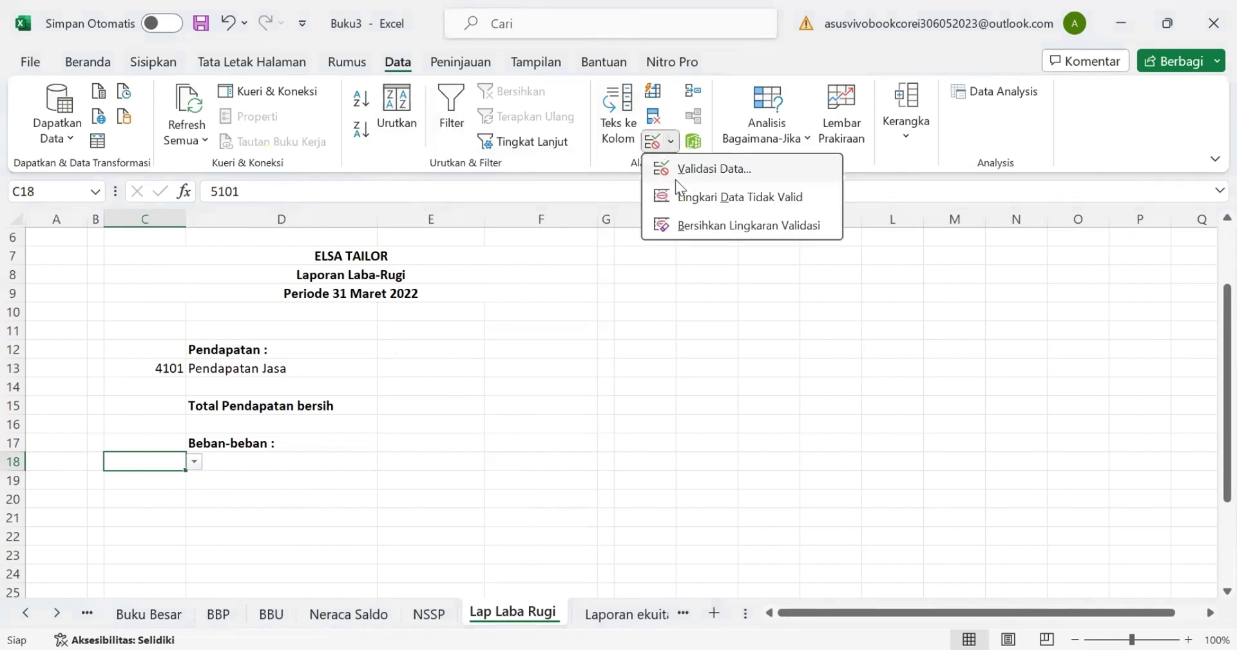
pyautogui.click(677, 169)
pyautogui.click(403, 451)
pyautogui.click(109, 65)
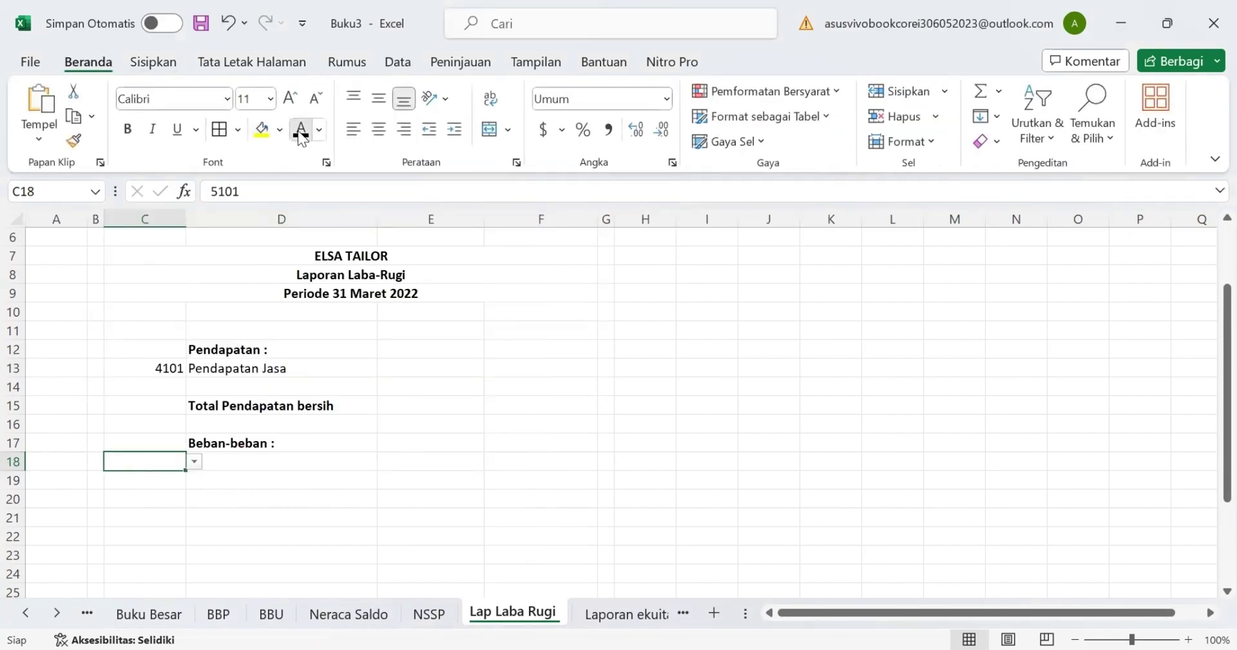
pyautogui.click(301, 129)
# Step: Try filling the account number from C18 down to C26, and undo the fill
pyautogui.scroll(-1, 185, 468)
pyautogui.moveTo(186, 394); pyautogui.dragTo(185, 421)
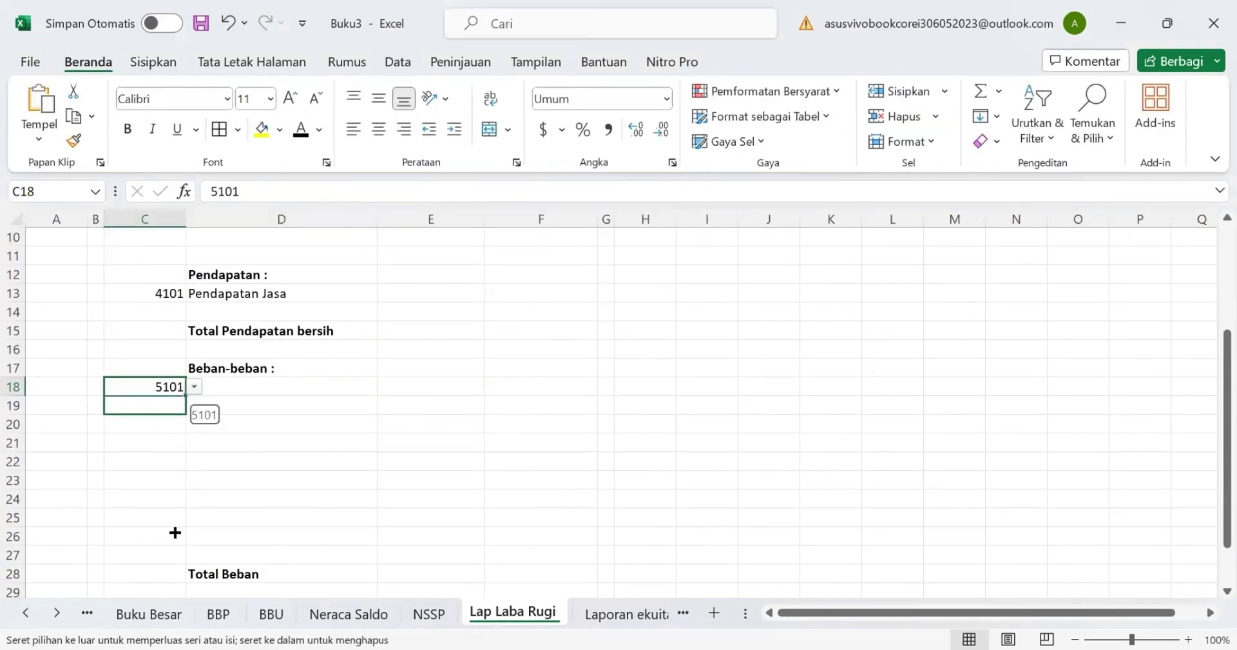
pyautogui.moveTo(171, 482); pyautogui.dragTo(171, 536)
pyautogui.scroll(-1, 240, 335)
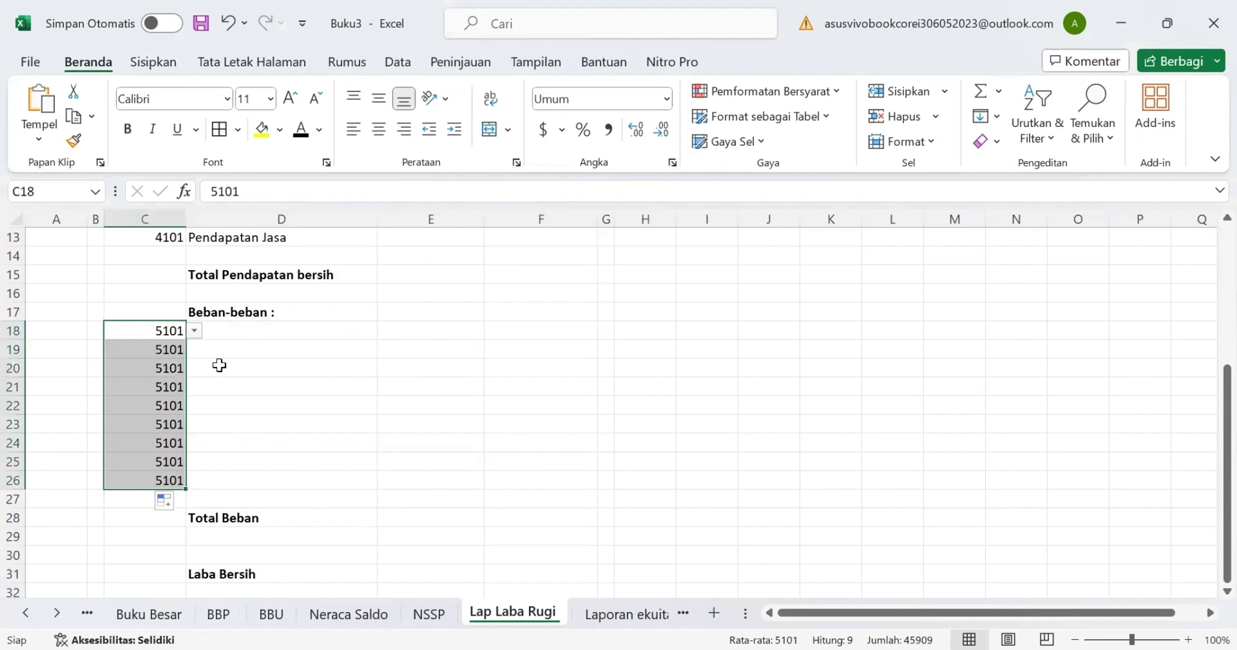
pyautogui.hotkey('ctrl', 'z')
# Step: Make the account-name lookup in D18 and the expense account numbers and names in C19:D26 black
pyautogui.click(236, 334)
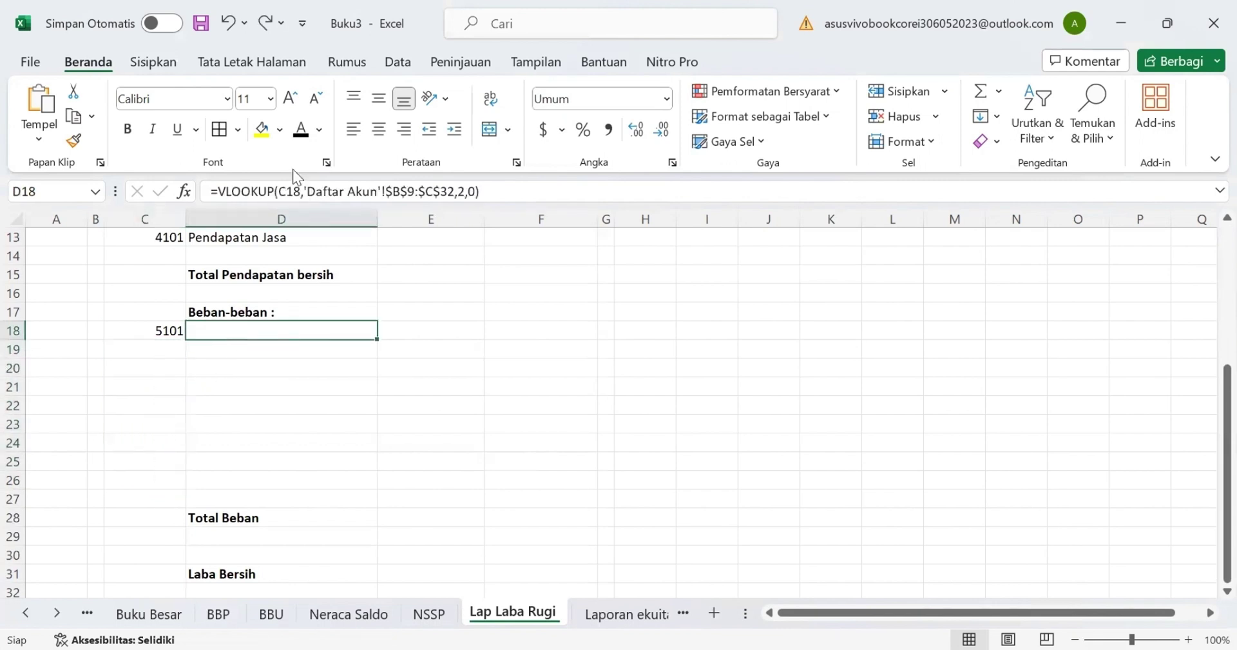
pyautogui.click(301, 130)
pyautogui.click(144, 350)
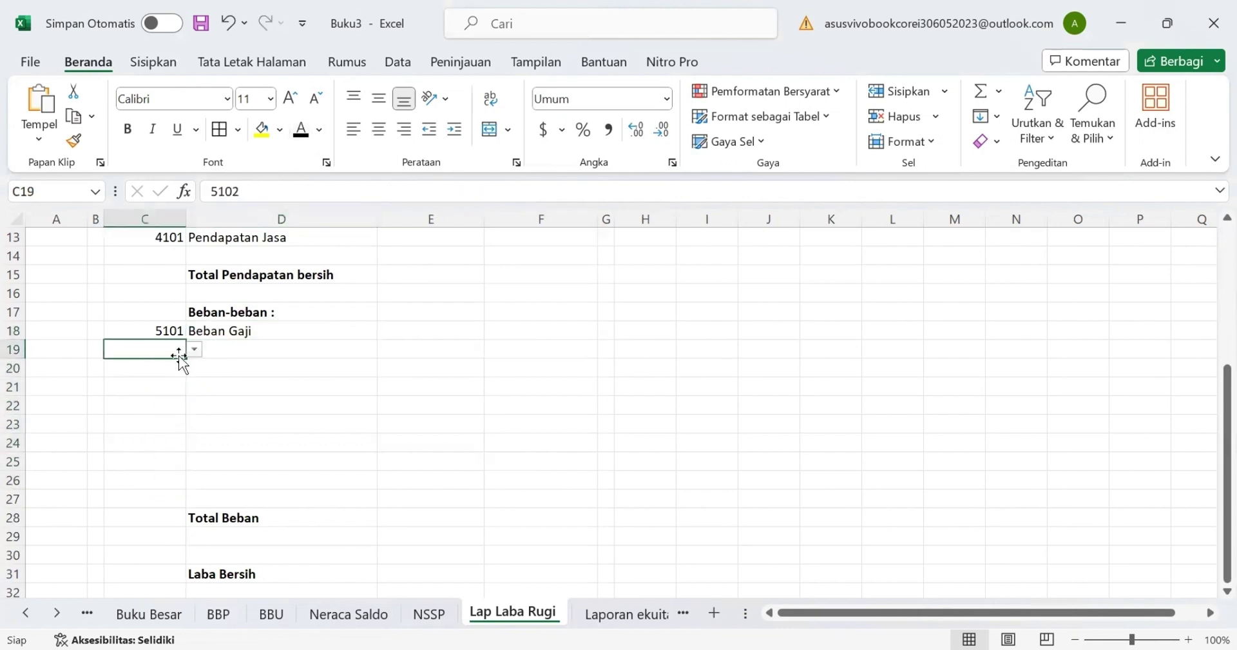
pyautogui.click(169, 330)
pyautogui.moveTo(171, 349); pyautogui.dragTo(224, 485)
pyautogui.click(301, 130)
# Step: Make the Pendapatan Jasa amount in E13 and the Total Pendapatan bersih sum in F15 black
pyautogui.click(400, 404)
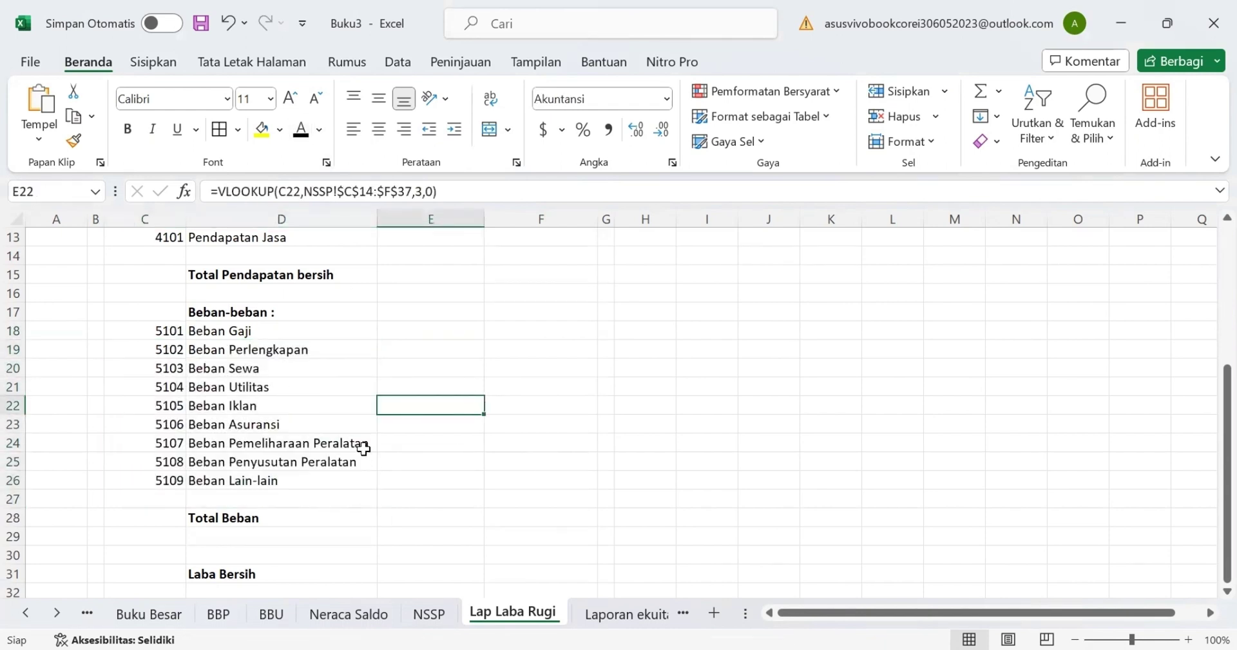
pyautogui.scroll(3, 399, 348)
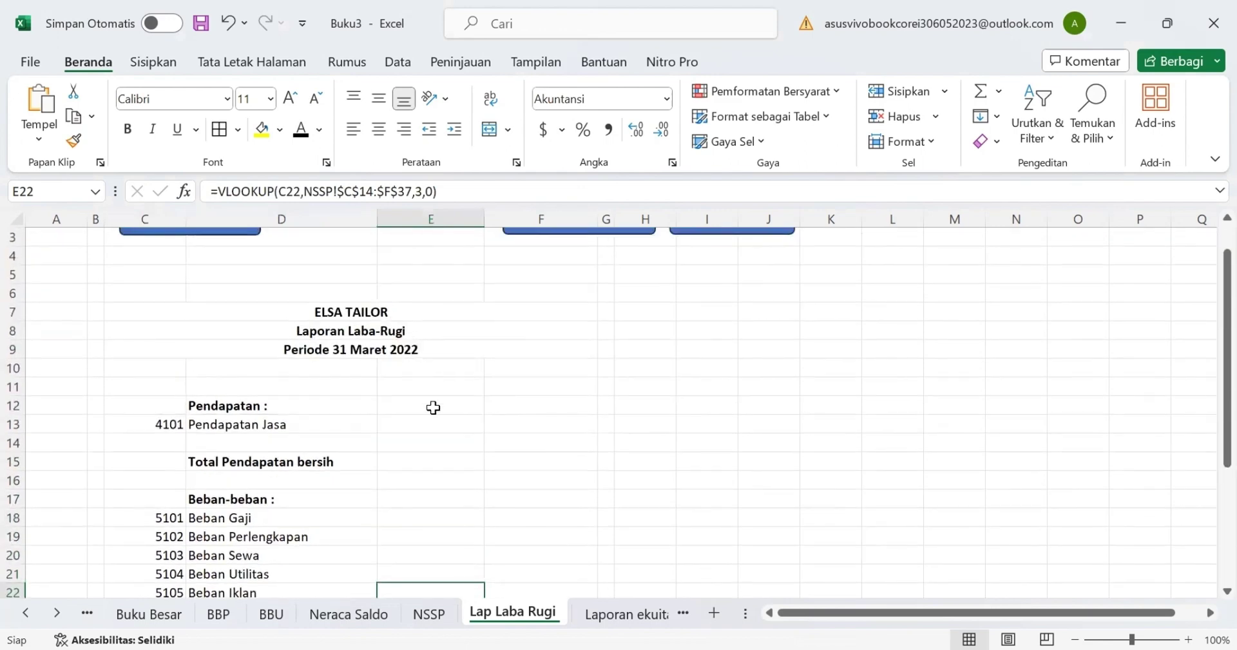
pyautogui.click(429, 422)
pyautogui.click(301, 130)
pyautogui.click(498, 458)
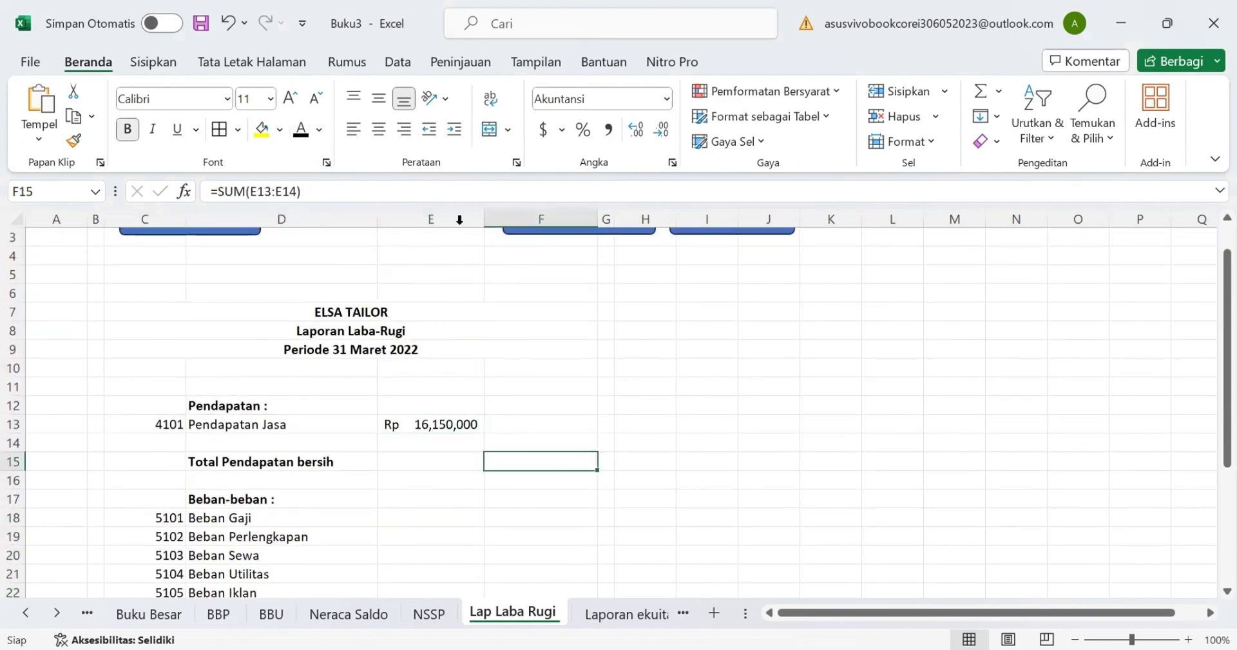
pyautogui.click(301, 130)
# Step: Make the expense lookup in E18 black, fill it down to E26, and make the Total Beban sum in F28 black
pyautogui.scroll(-3, 434, 370)
pyautogui.click(422, 330)
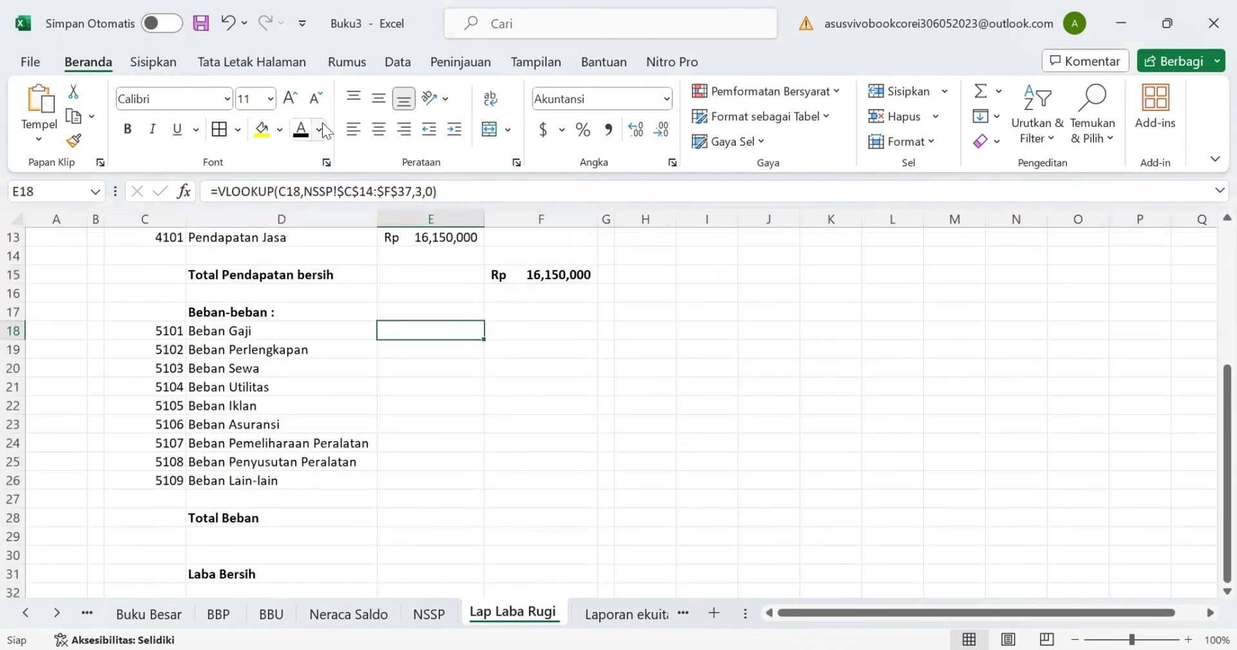
pyautogui.click(301, 130)
pyautogui.moveTo(484, 339); pyautogui.dragTo(465, 487)
pyautogui.click(540, 517)
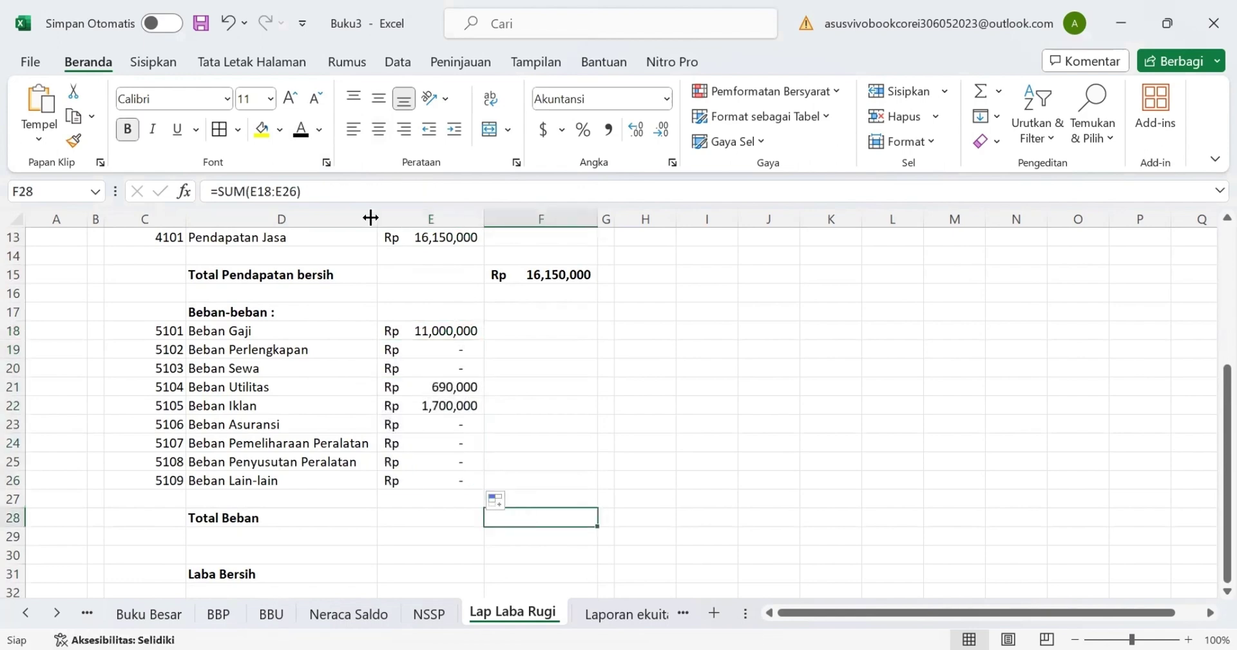
pyautogui.click(301, 130)
# Step: Make the Laba Bersih formula in F31 black and review the whole income statement
pyautogui.scroll(-2, 533, 453)
pyautogui.click(516, 496)
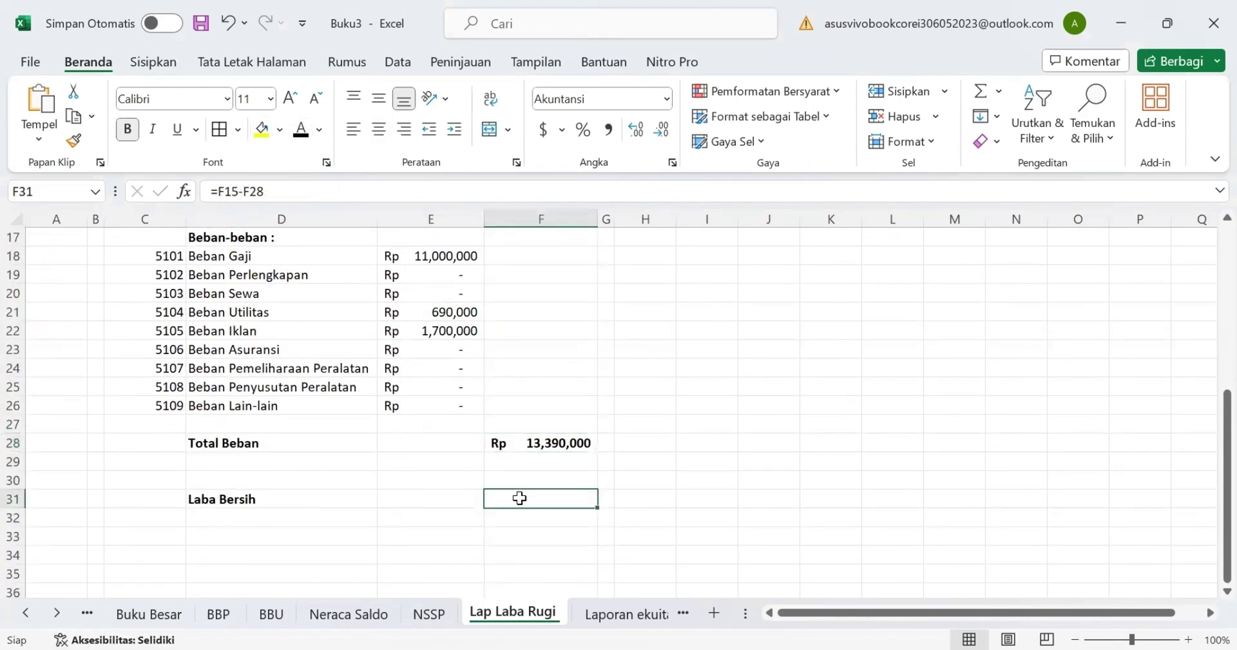
pyautogui.scroll(1, 554, 419)
pyautogui.scroll(-1, 554, 419)
pyautogui.click(301, 130)
pyautogui.click(604, 306)
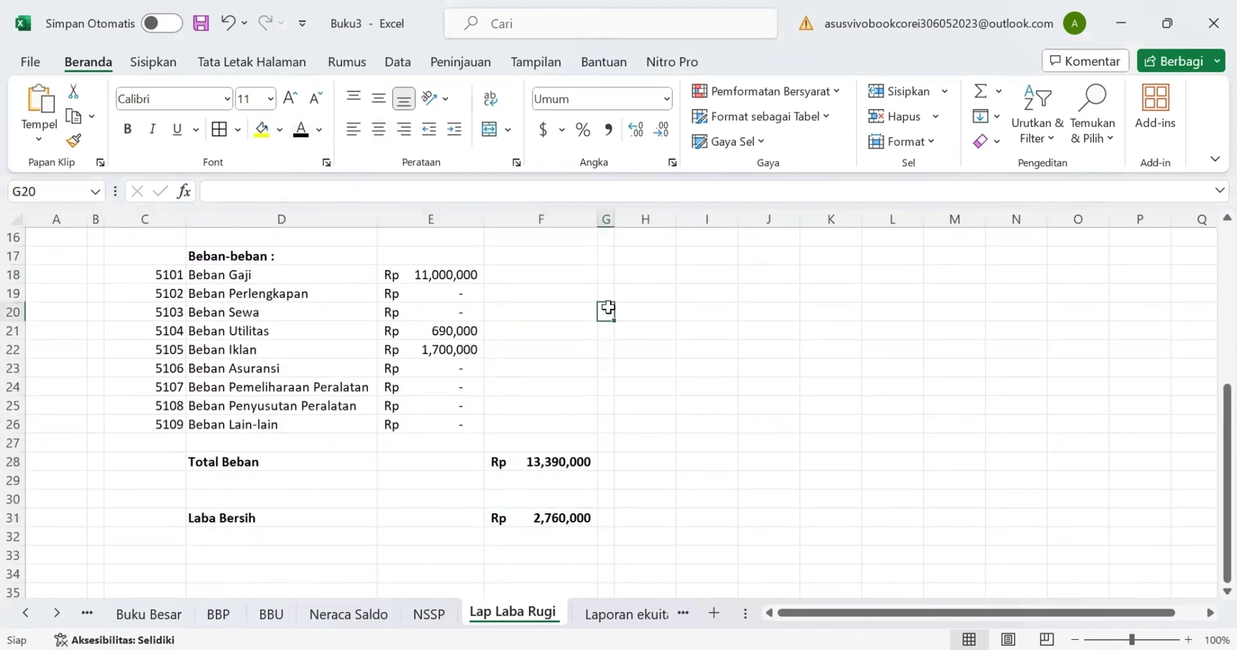
pyautogui.scroll(5, 609, 307)
pyautogui.scroll(-5, 608, 306)
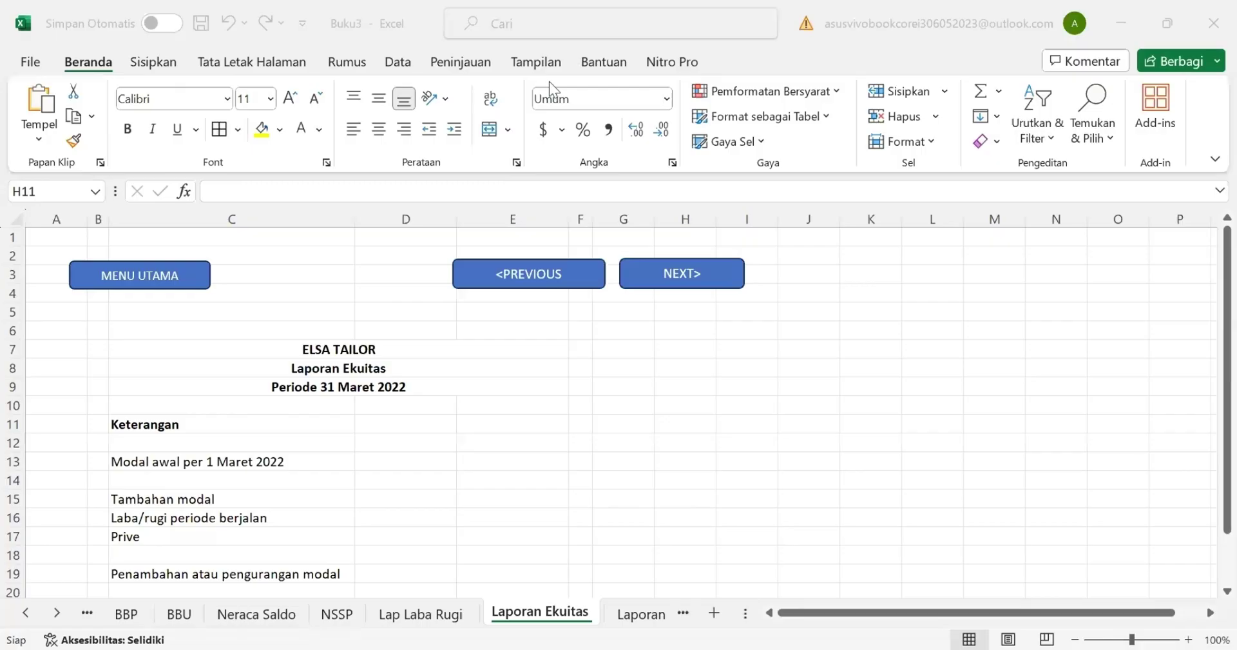
# Step: On the Laporan Ekuitas sheet, check the period formula in C9 and make the opening capital formula in E13 black
pyautogui.click(563, 621)
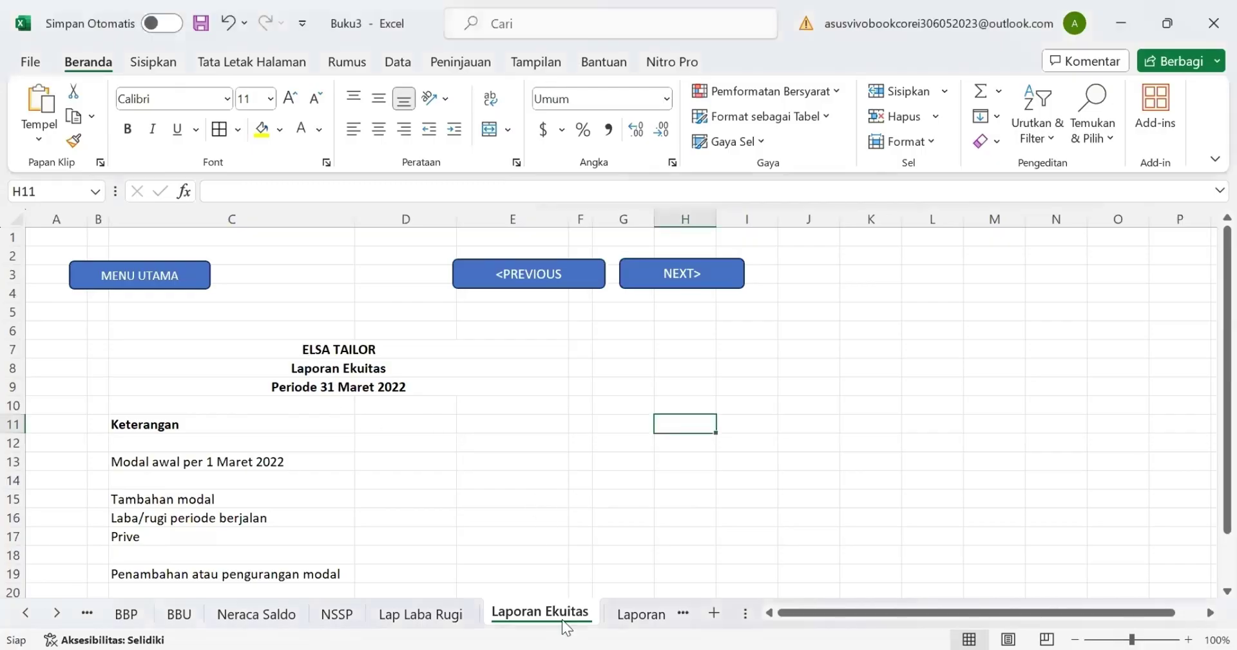
pyautogui.click(339, 386)
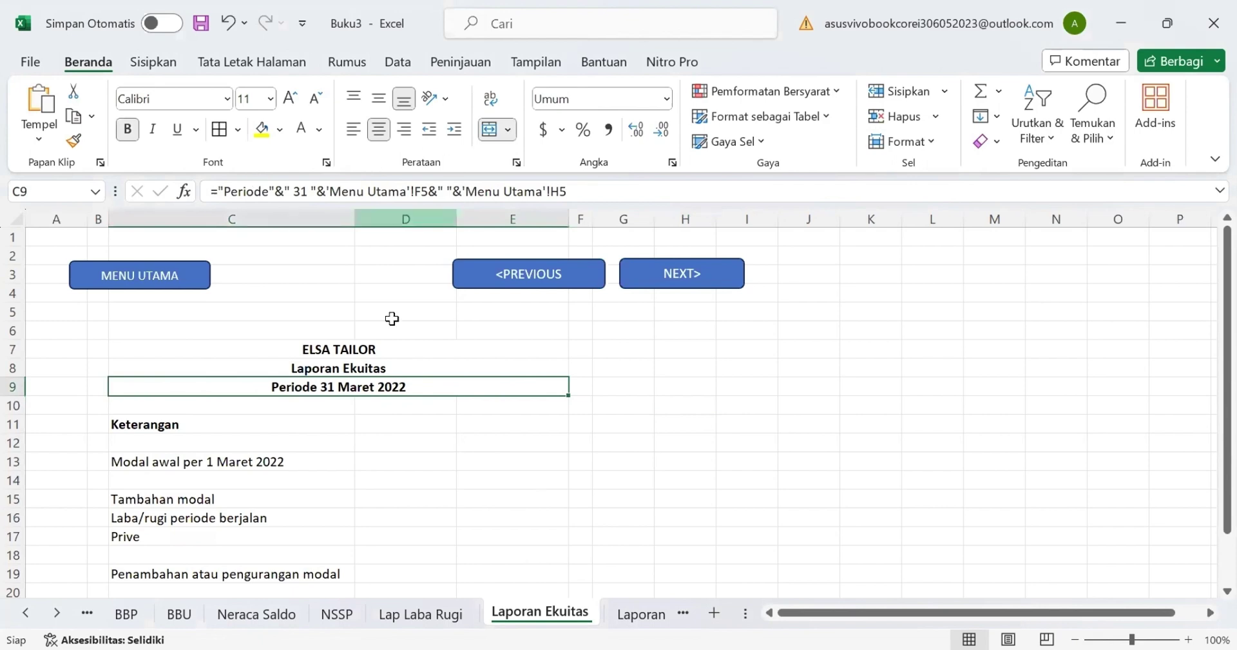
pyautogui.scroll(-2, 428, 440)
pyautogui.click(427, 354)
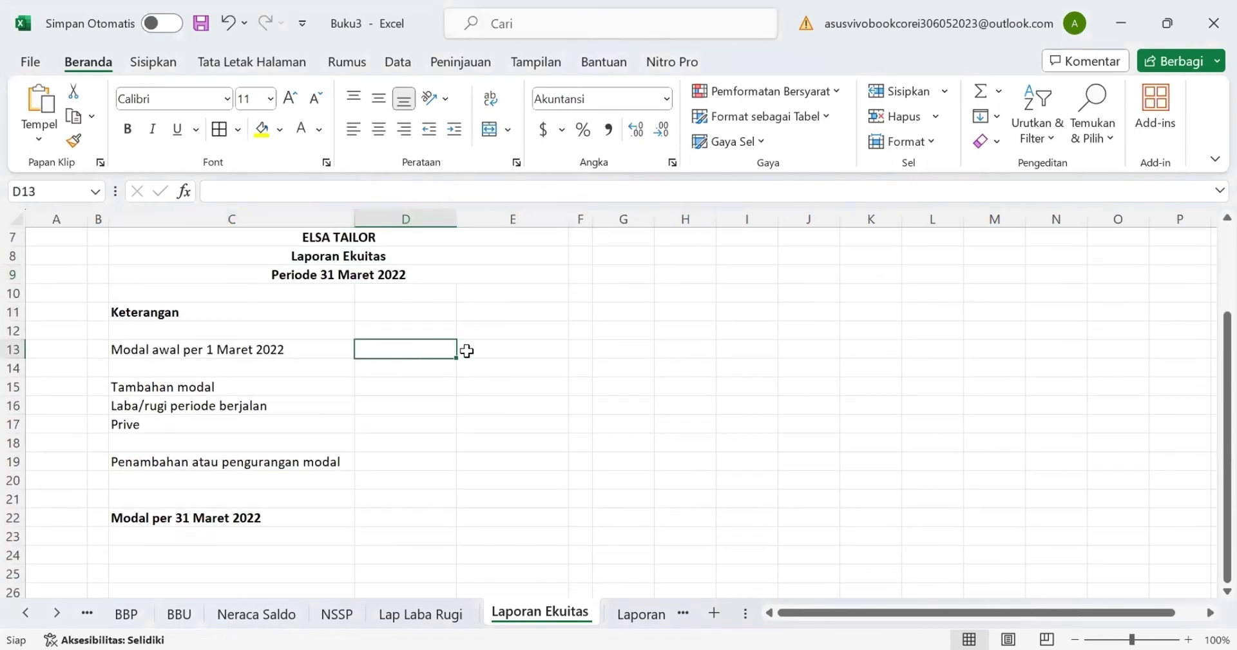
pyautogui.click(500, 349)
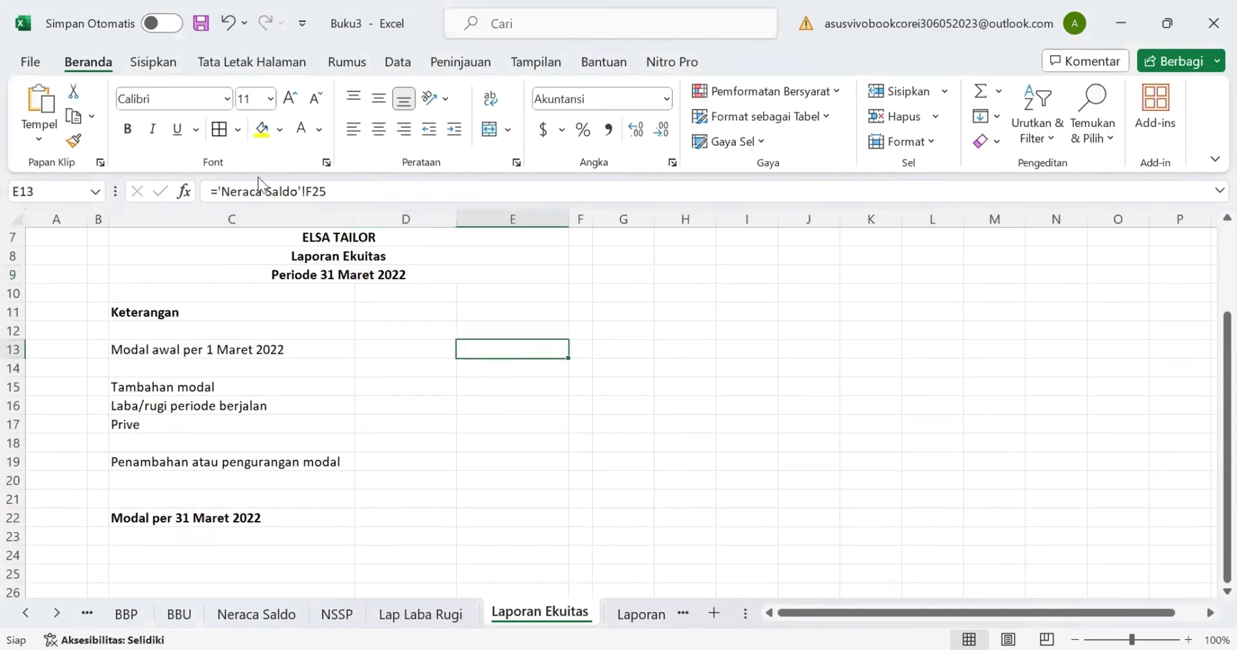
pyautogui.click(318, 131)
pyautogui.click(318, 208)
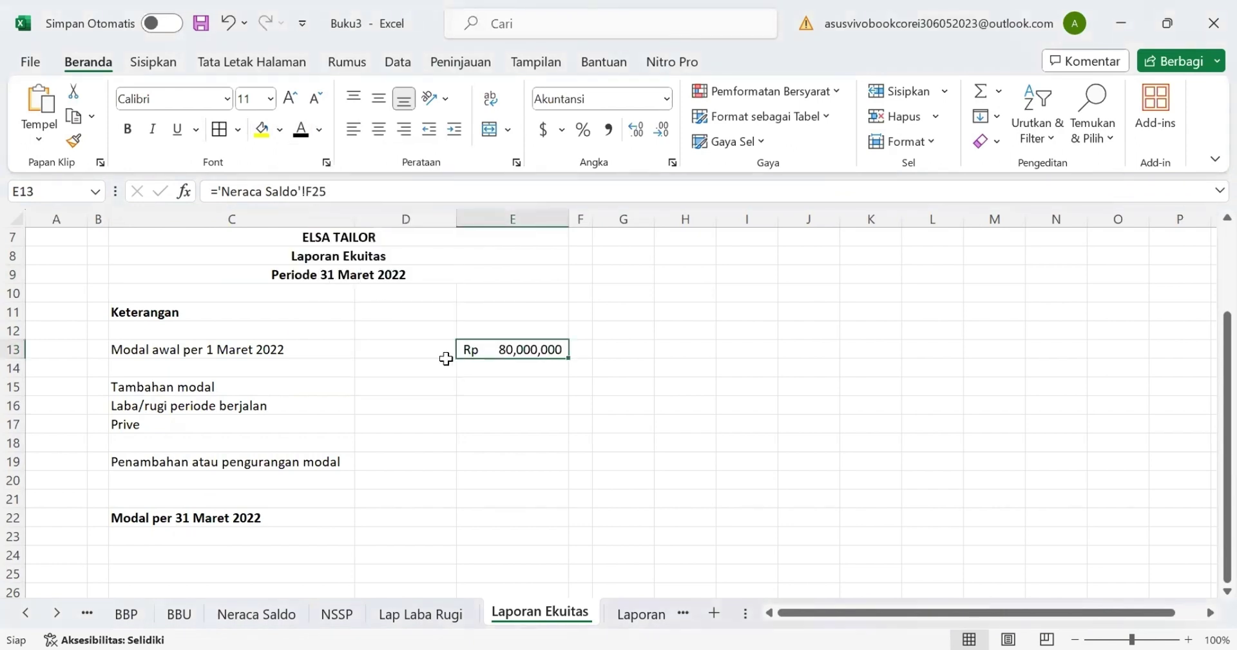
# Step: Make the Tambahan modal, Laba/rugi periode berjalan and Prive amounts in D15, D16 and D17 black
pyautogui.click(500, 390)
pyautogui.click(421, 388)
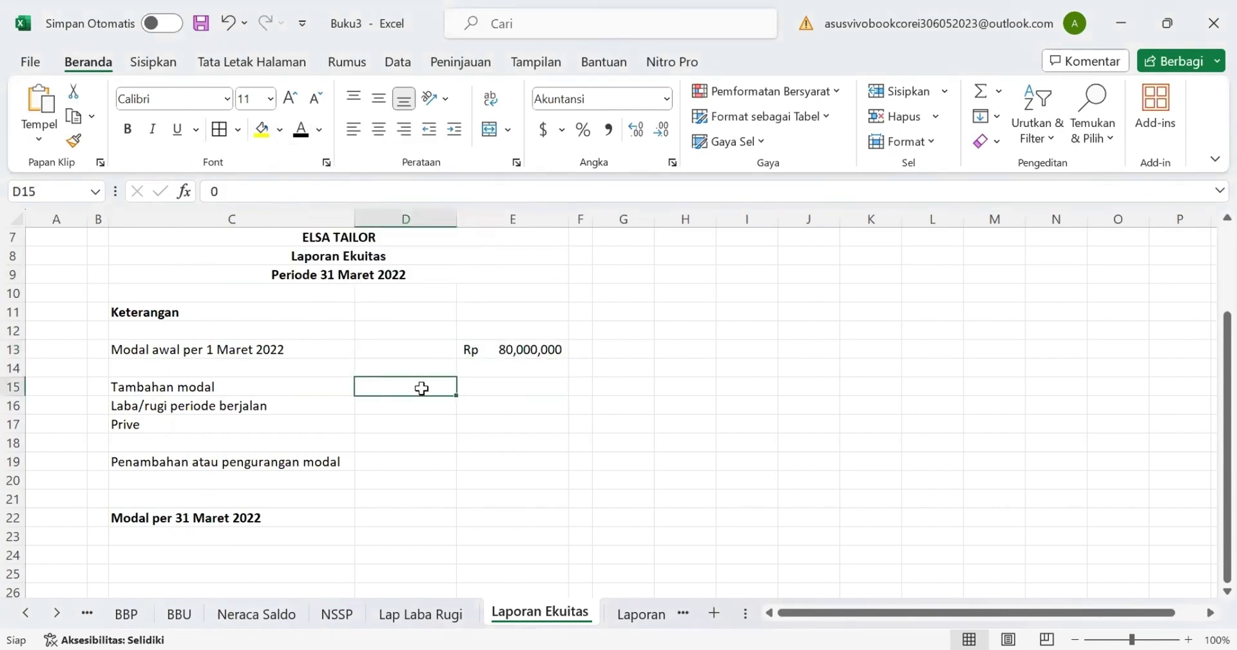
pyautogui.click(300, 128)
pyautogui.click(422, 409)
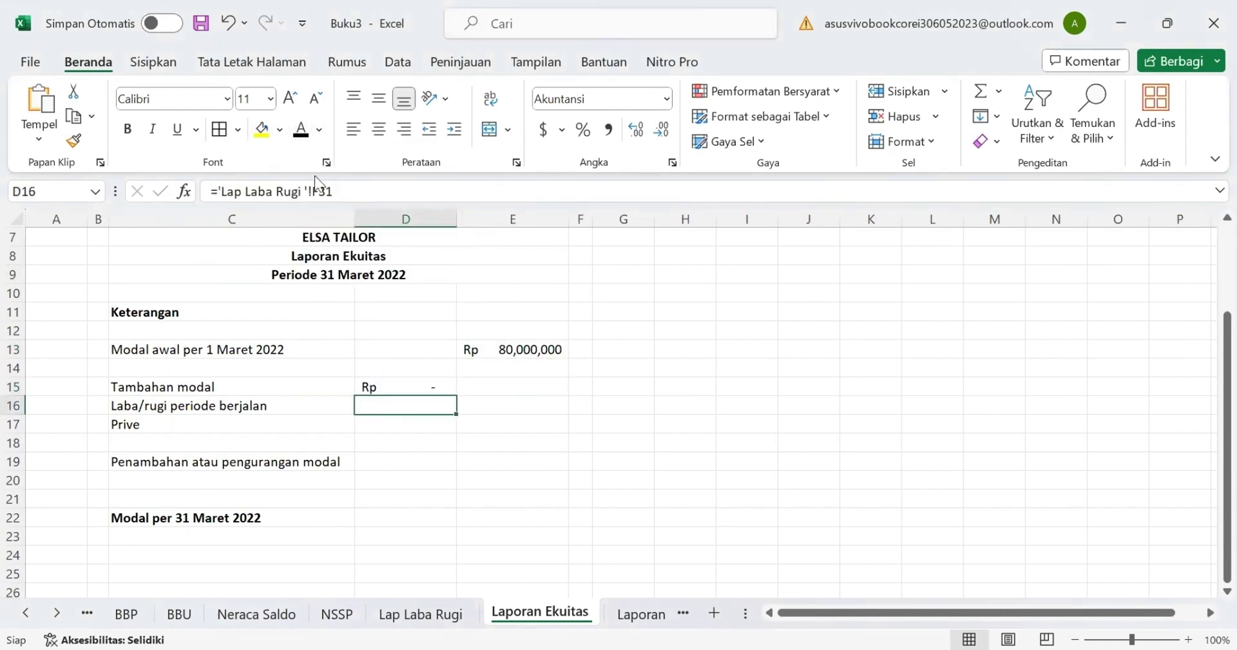
pyautogui.click(300, 129)
pyautogui.click(419, 425)
pyautogui.click(300, 129)
# Step: Make the capital change sum in E19 and the closing capital formula in E22 black, and review the equity report
pyautogui.click(494, 460)
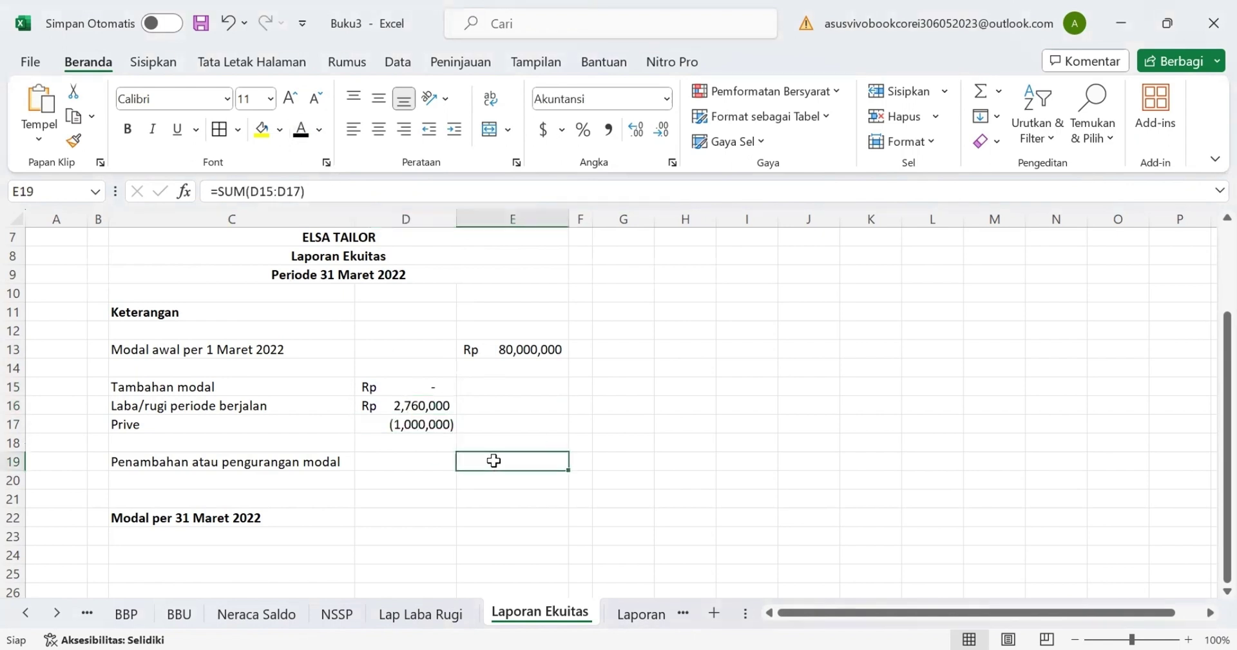
pyautogui.click(301, 129)
pyautogui.scroll(-1, 493, 464)
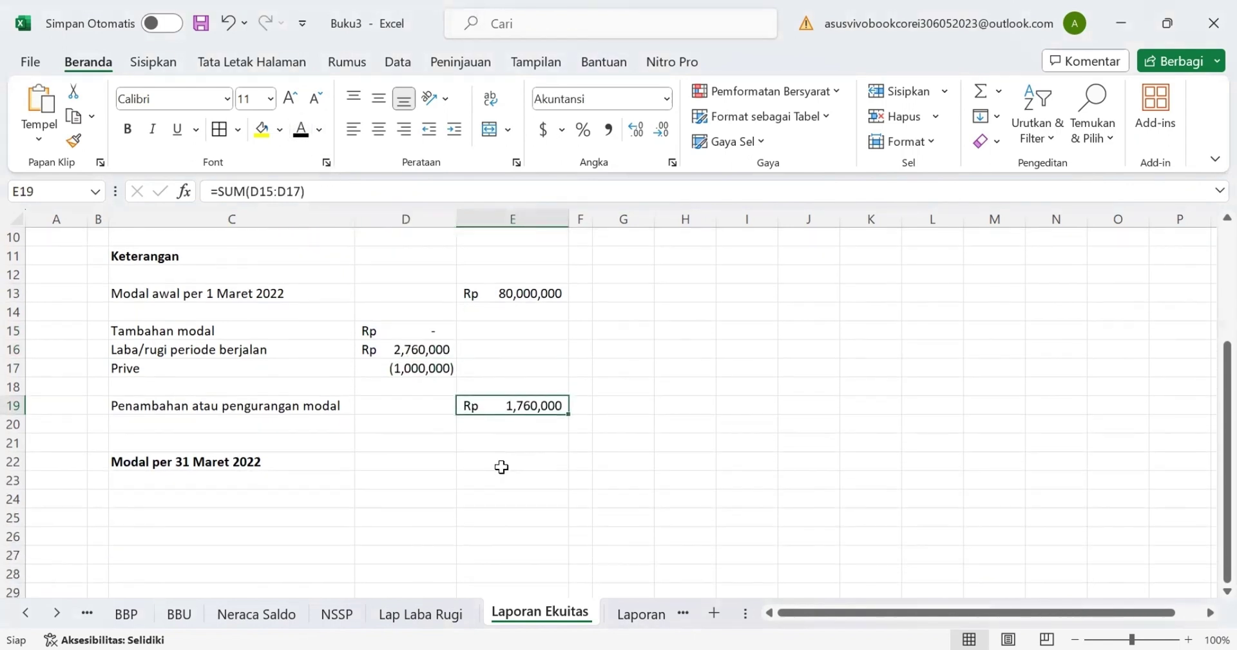
pyautogui.click(502, 463)
pyautogui.click(301, 129)
pyautogui.scroll(3, 499, 337)
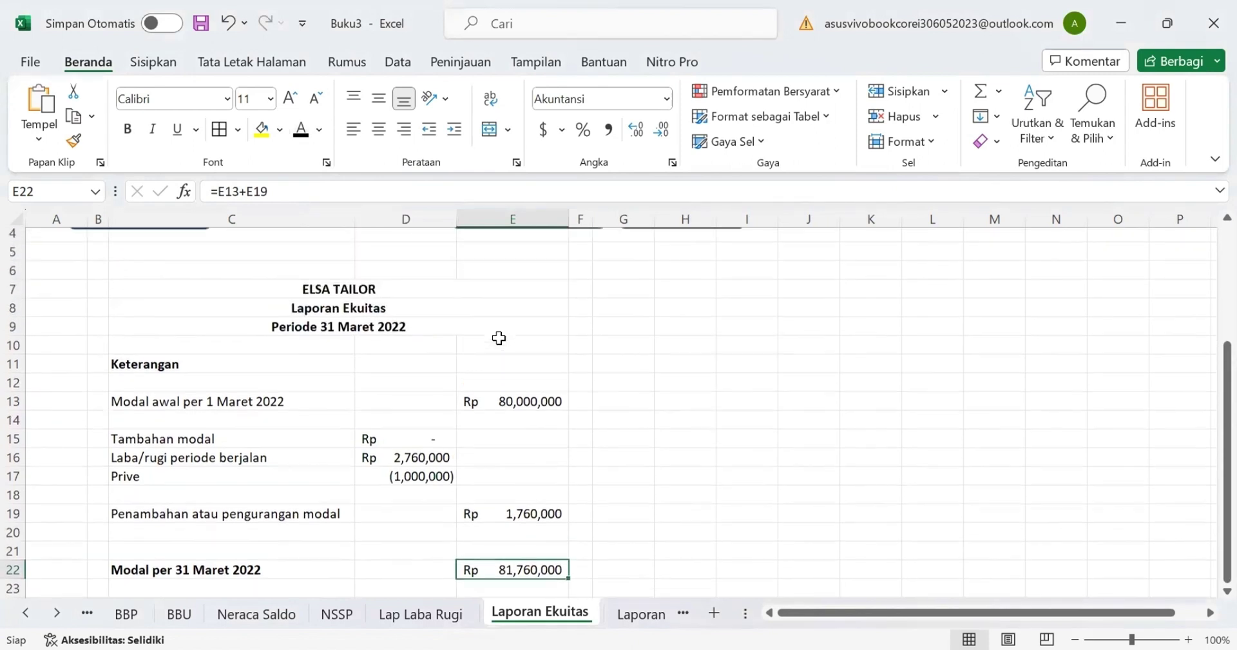
pyautogui.scroll(-1, 499, 338)
pyautogui.scroll(1, 499, 336)
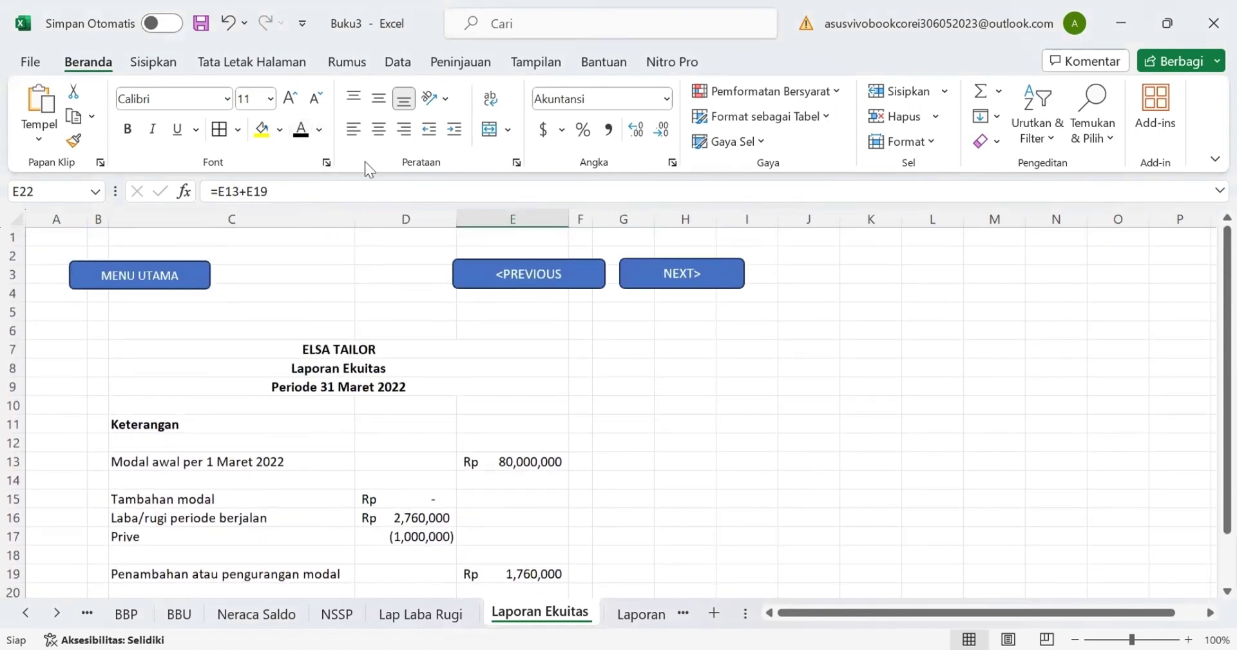
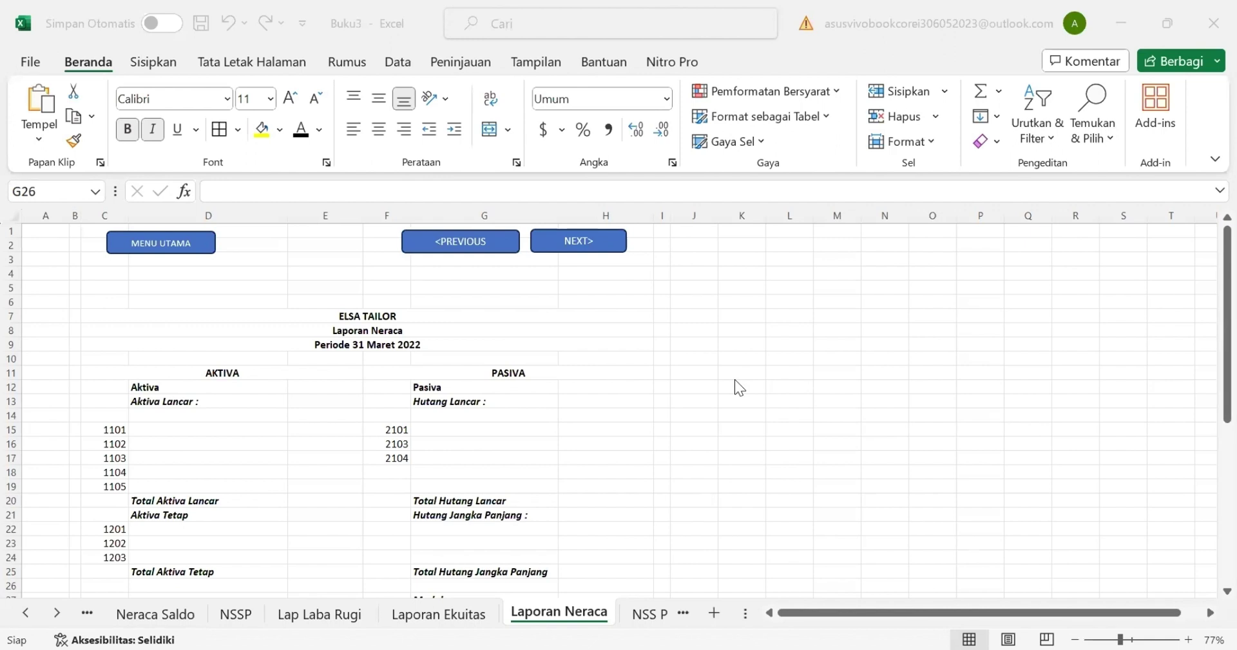
# Step: On the Laporan Neraca sheet, check the period formula in C9 and make the Aktiva Lancar account-name lookups in D15:D19 black
pyautogui.click(360, 342)
pyautogui.scroll(-3, 304, 403)
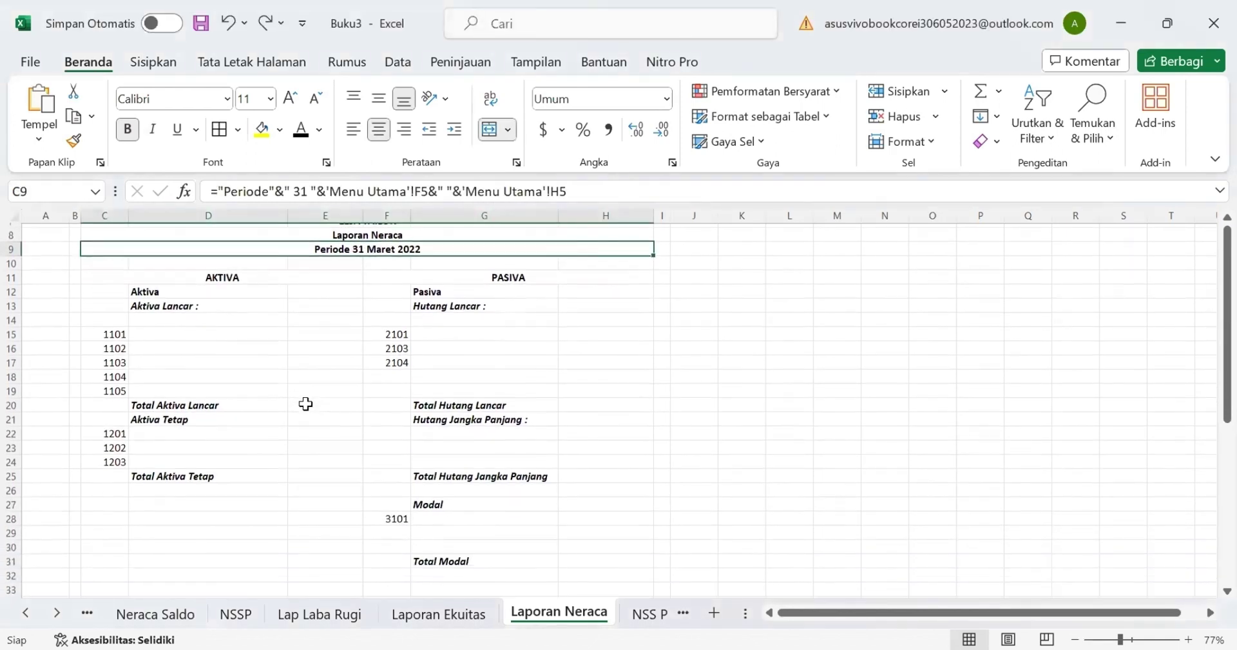
pyautogui.click(151, 328)
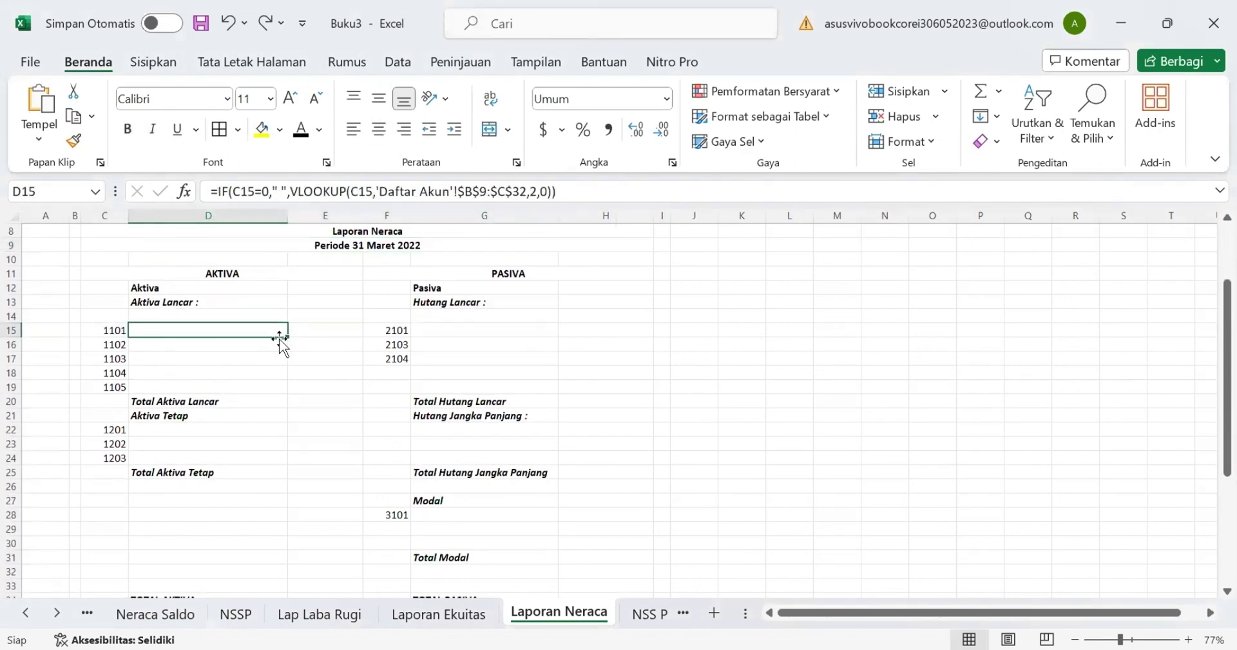
pyautogui.click(305, 130)
pyautogui.moveTo(245, 343); pyautogui.dragTo(251, 430)
pyautogui.click(305, 129)
# Step: Make the Aktiva Tetap account-name lookups in D22:D24 black
pyautogui.scroll(1, 397, 377)
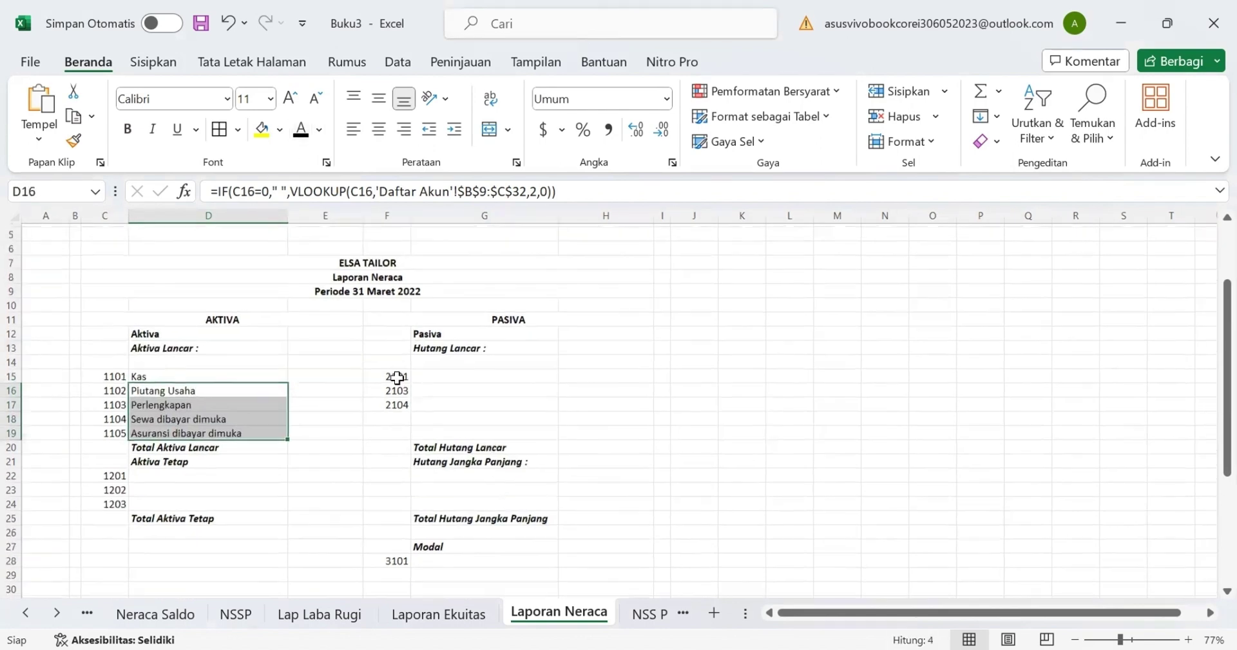
pyautogui.click(397, 377)
pyautogui.scroll(-4, 397, 377)
pyautogui.click(205, 316)
pyautogui.scroll(1, 196, 317)
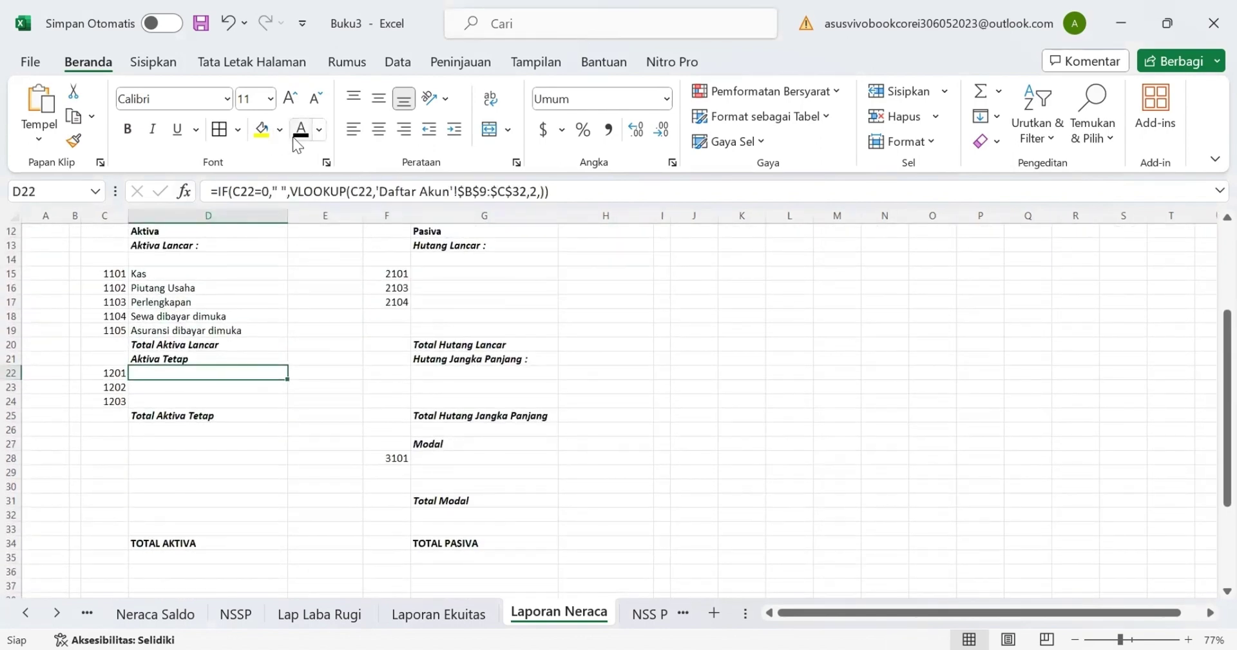
pyautogui.click(298, 132)
pyautogui.moveTo(205, 387); pyautogui.dragTo(205, 400)
pyautogui.click(301, 130)
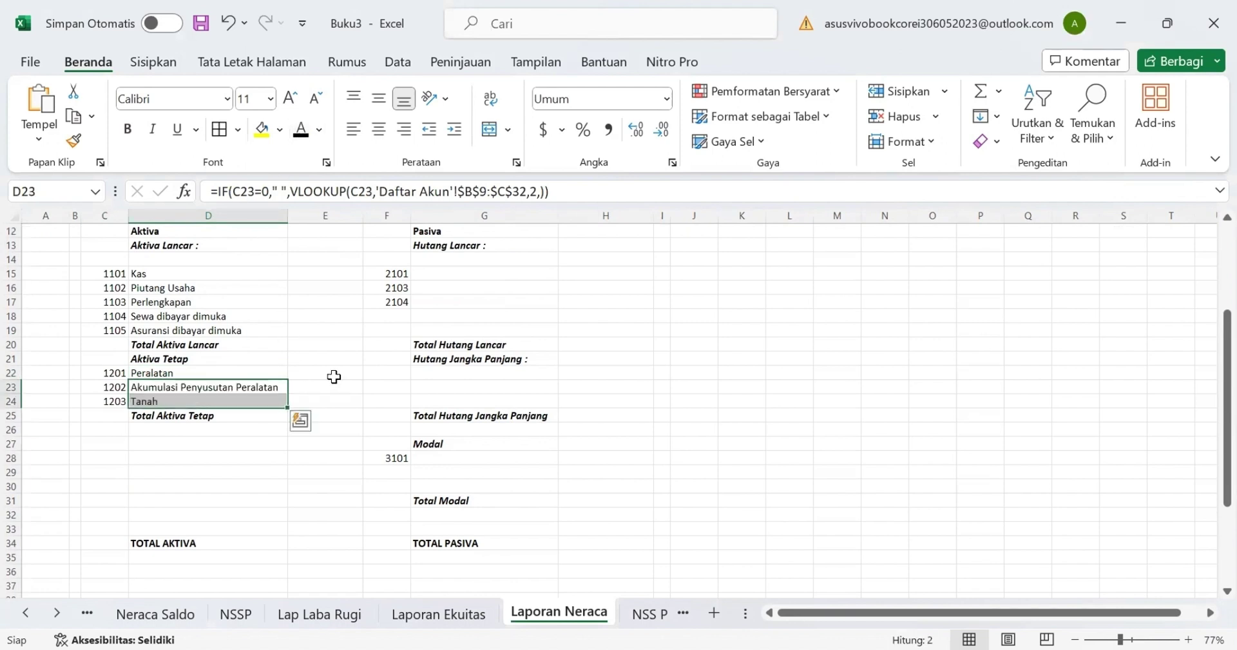
# Step: Make the Hutang Lancar account-name lookup in G15 black and fill it down to G17
pyautogui.scroll(2, 332, 375)
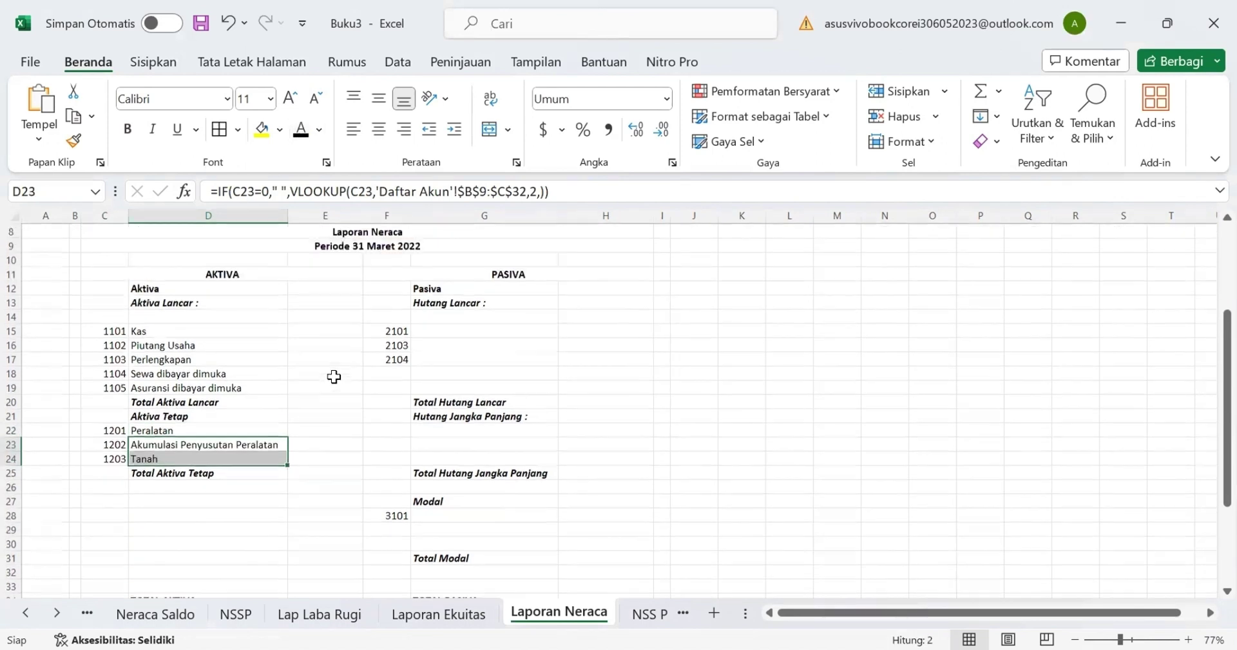
pyautogui.click(458, 328)
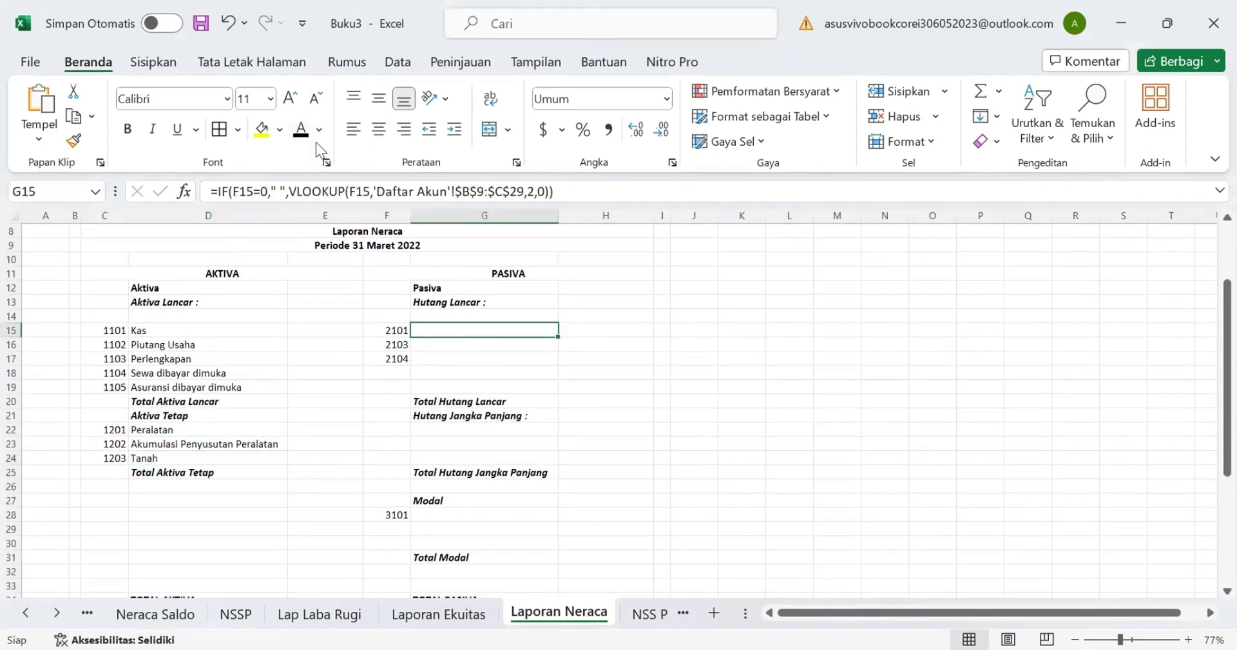
pyautogui.click(301, 130)
pyautogui.moveTo(559, 336); pyautogui.dragTo(559, 367)
# Step: Make the Modal account-name lookup in G28 black
pyautogui.scroll(-3, 558, 359)
pyautogui.click(481, 314)
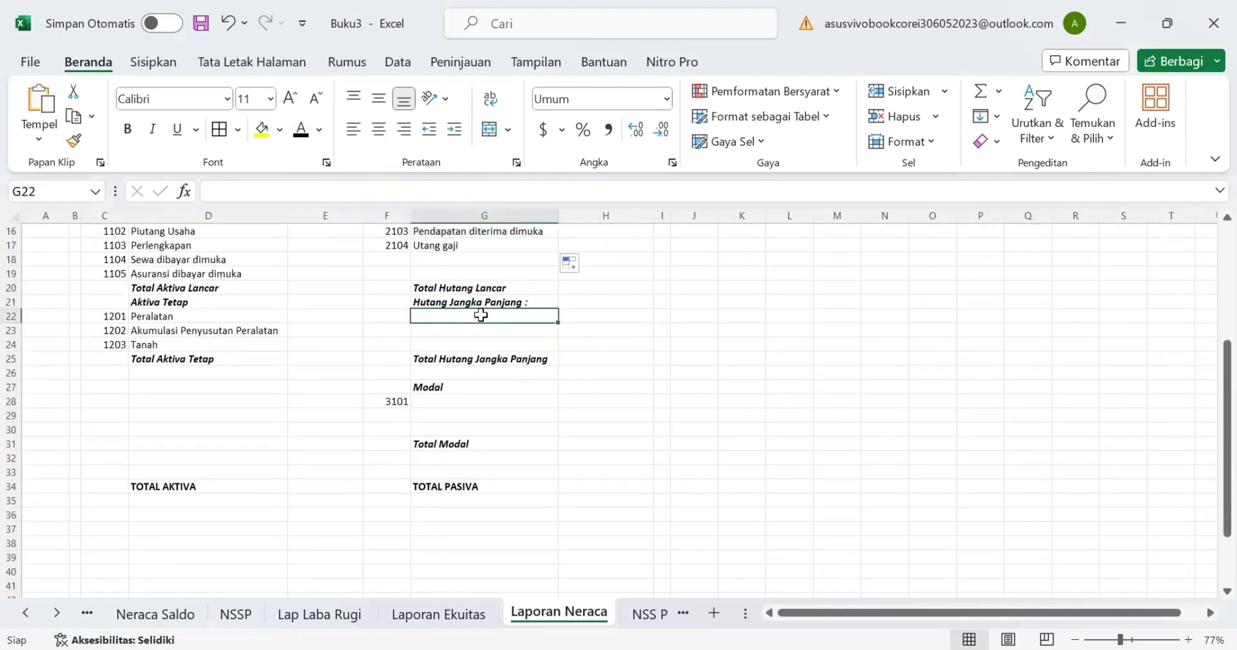
pyautogui.scroll(-1, 458, 313)
pyautogui.click(438, 372)
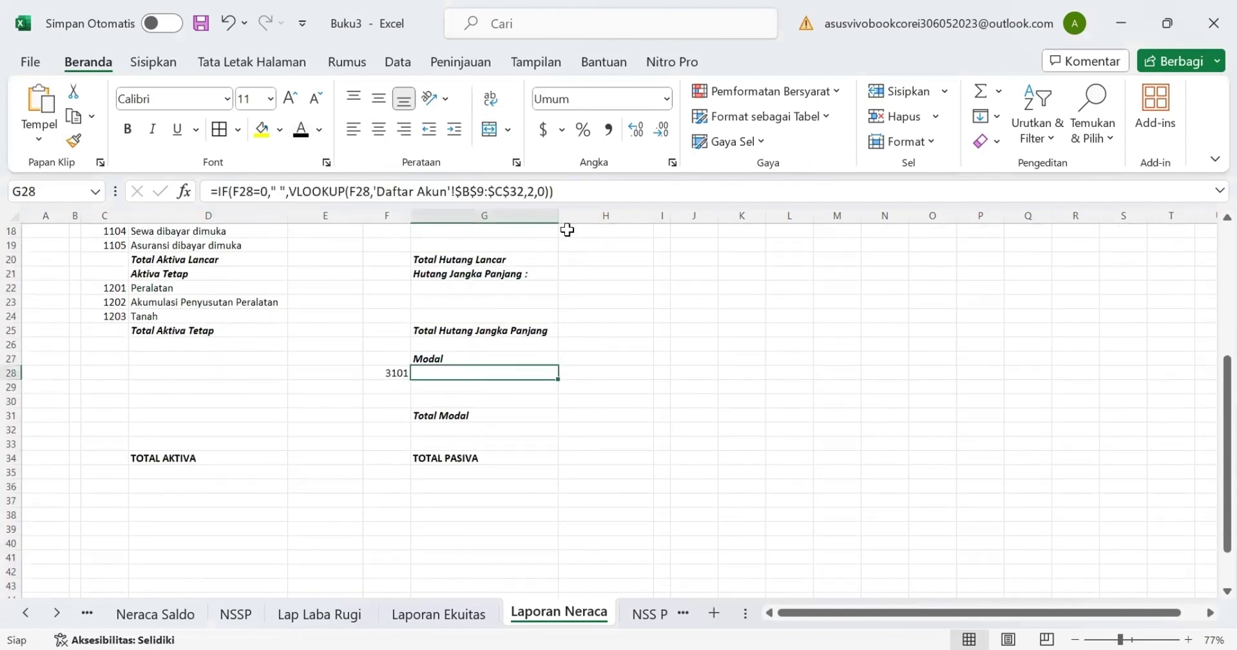
pyautogui.click(301, 130)
# Step: Make the Aktiva Lancar amounts in E15:E19 black and their total in E20 black and bold
pyautogui.scroll(4, 387, 406)
pyautogui.click(326, 361)
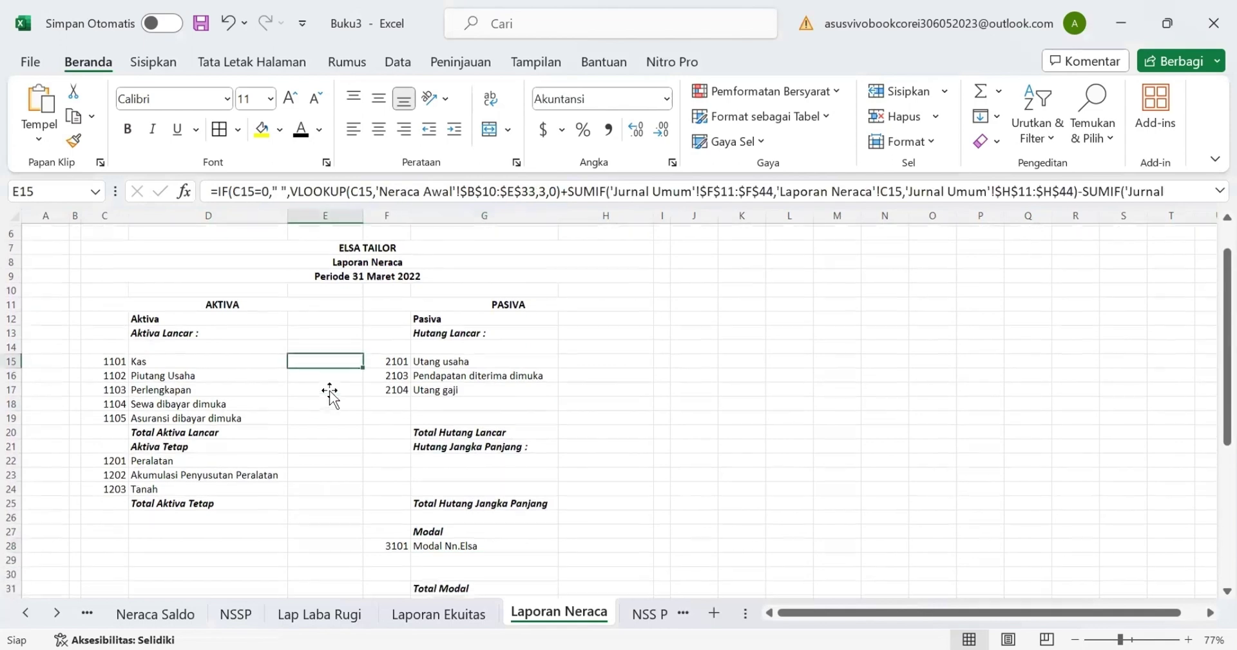
pyautogui.click(301, 129)
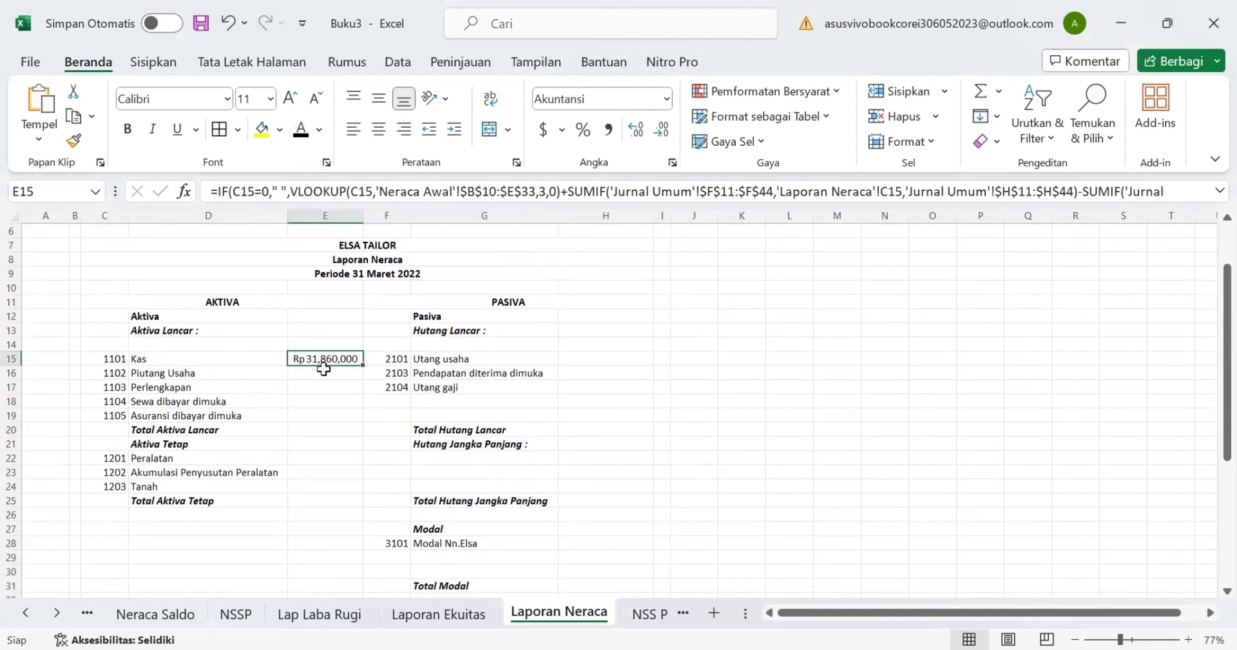
pyautogui.moveTo(324, 371); pyautogui.dragTo(321, 417)
pyautogui.click(301, 129)
pyautogui.scroll(-2, 335, 359)
pyautogui.click(333, 360)
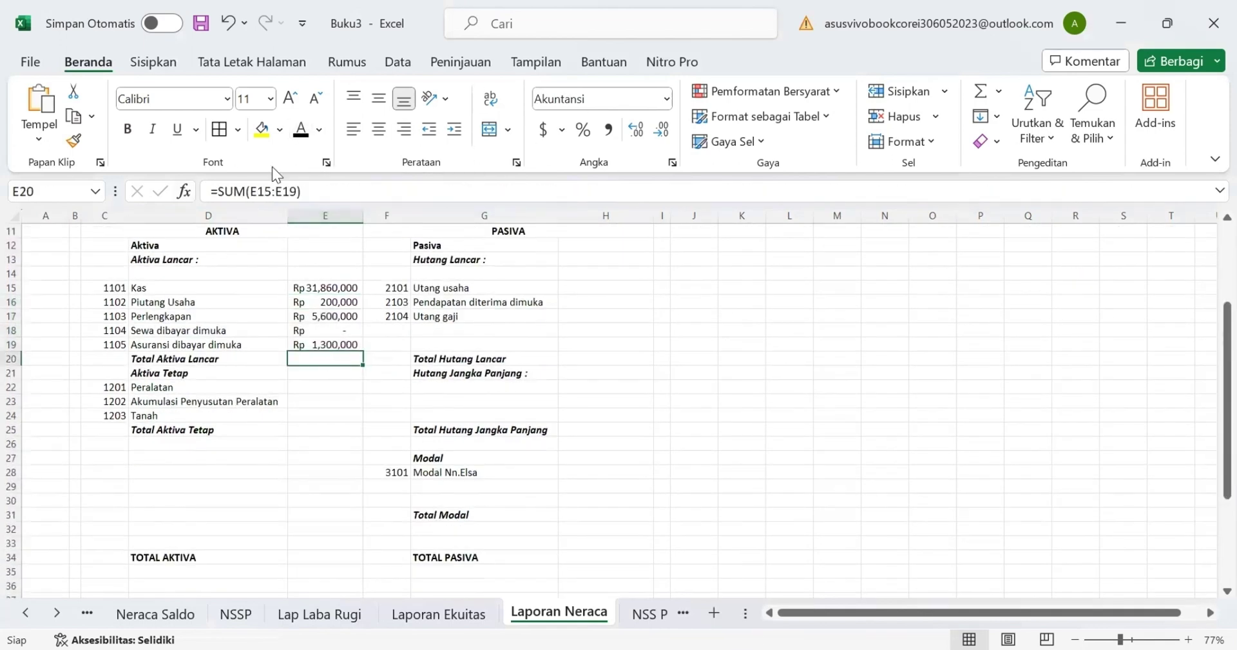
pyautogui.click(301, 129)
# Step: Make the Aktiva Tetap amounts in E22:E24 black and their total in E25 black and bold
pyautogui.scroll(-1, 332, 413)
pyautogui.click(327, 347)
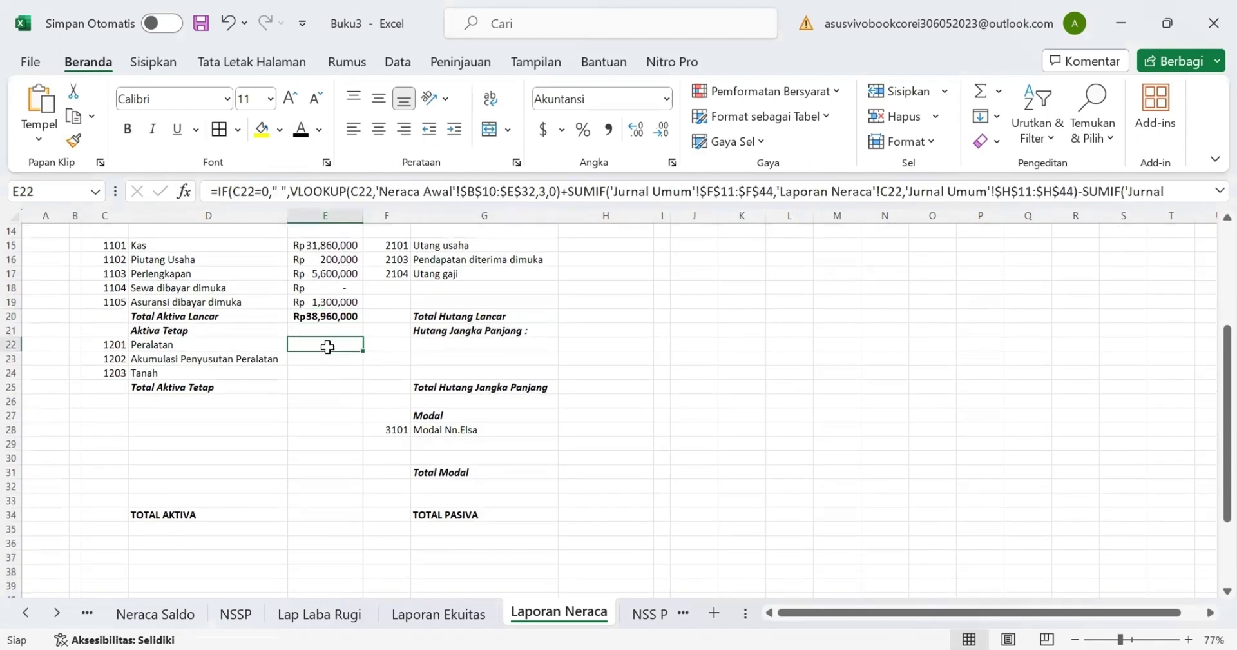
pyautogui.click(301, 129)
pyautogui.moveTo(320, 359); pyautogui.dragTo(319, 372)
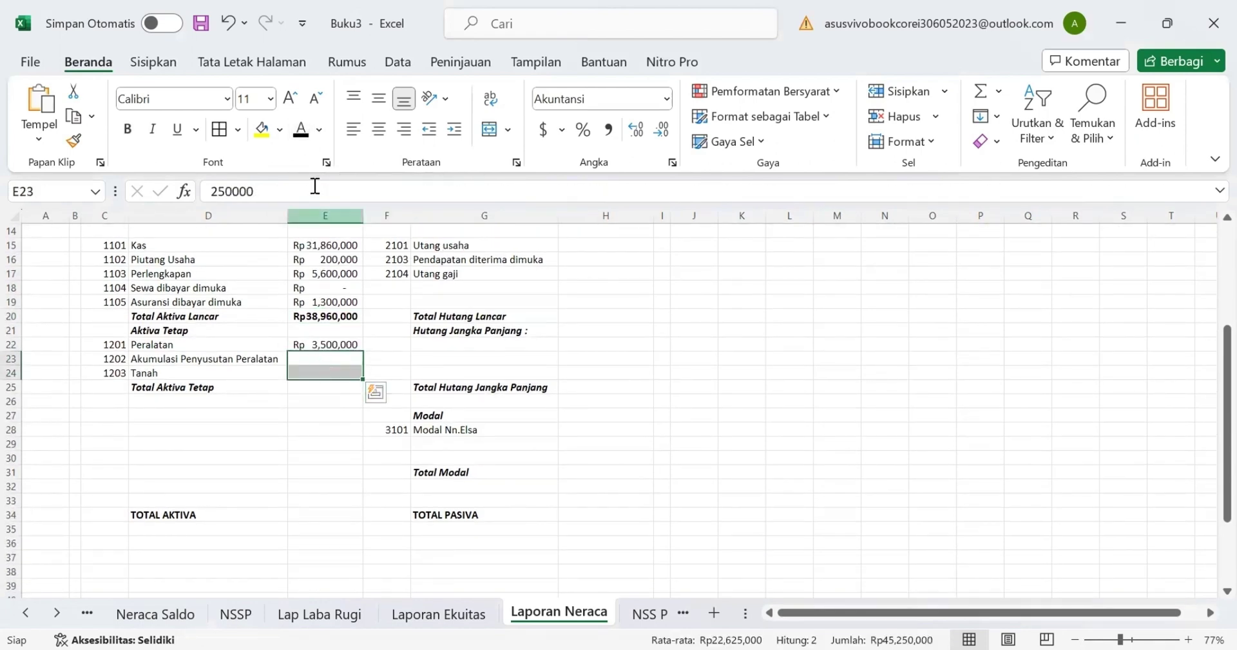
pyautogui.click(301, 129)
pyautogui.click(325, 386)
pyautogui.click(301, 129)
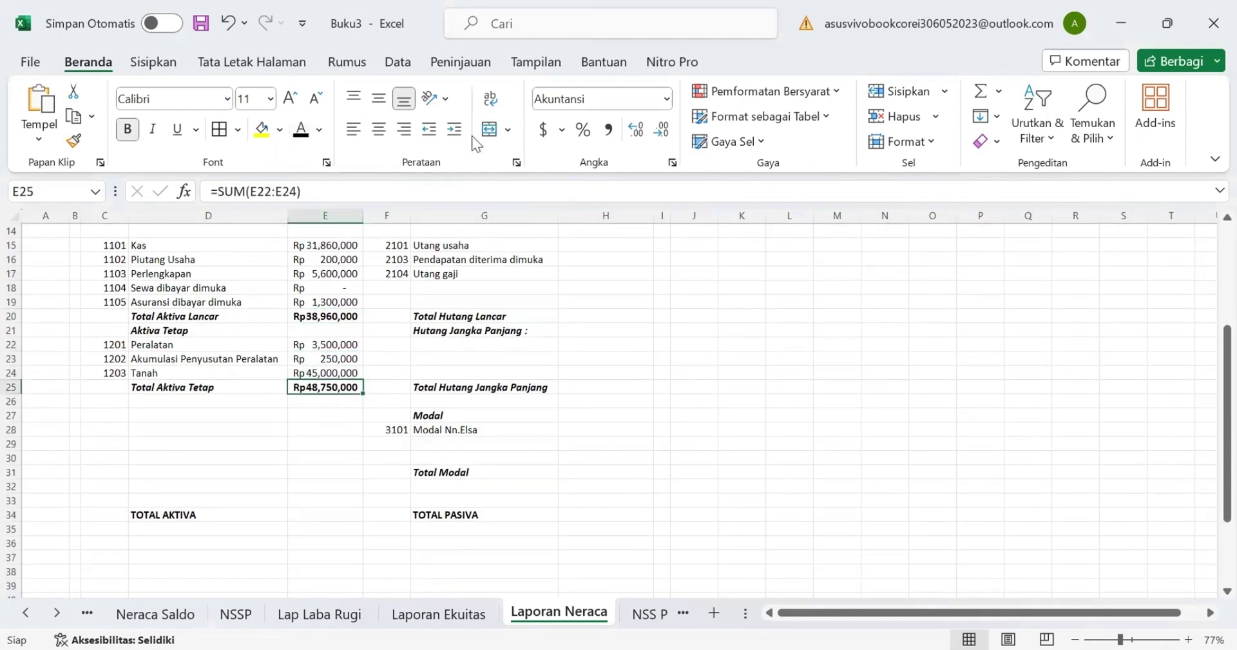
# Step: Make the Hutang Lancar amount in H15 black, fill it down to H17, and make the total in H20 black and bold
pyautogui.scroll(2, 585, 351)
pyautogui.click(586, 346)
pyautogui.click(301, 130)
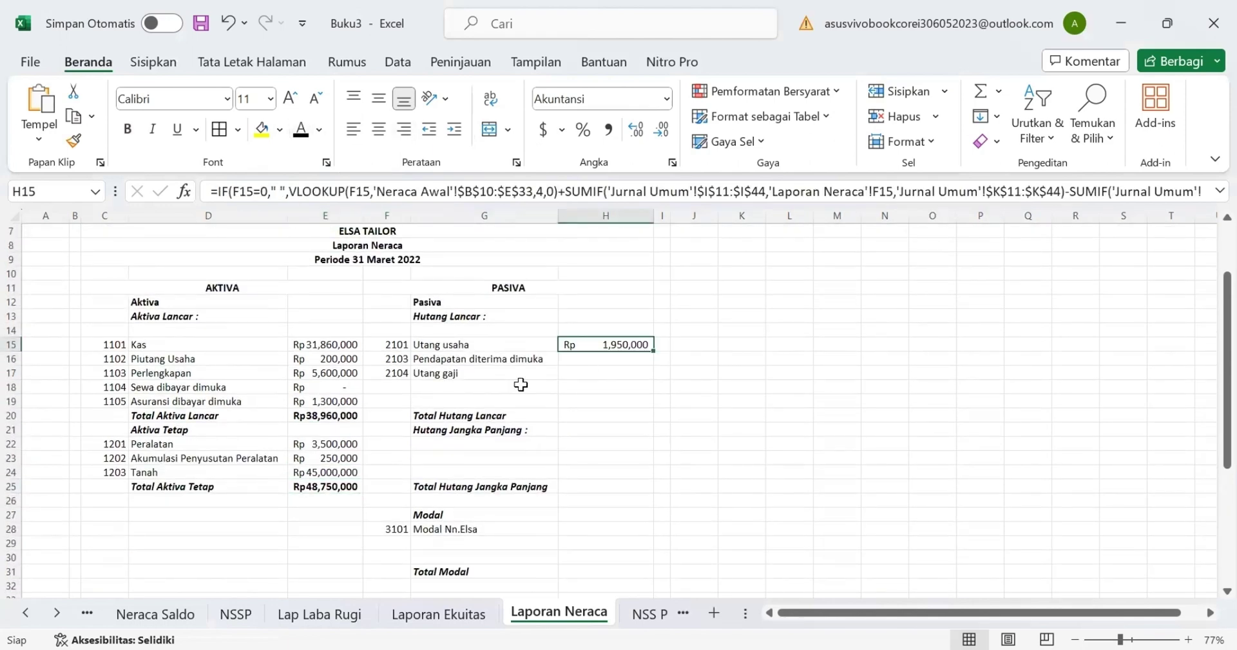
pyautogui.moveTo(650, 352); pyautogui.dragTo(651, 377)
pyautogui.click(609, 415)
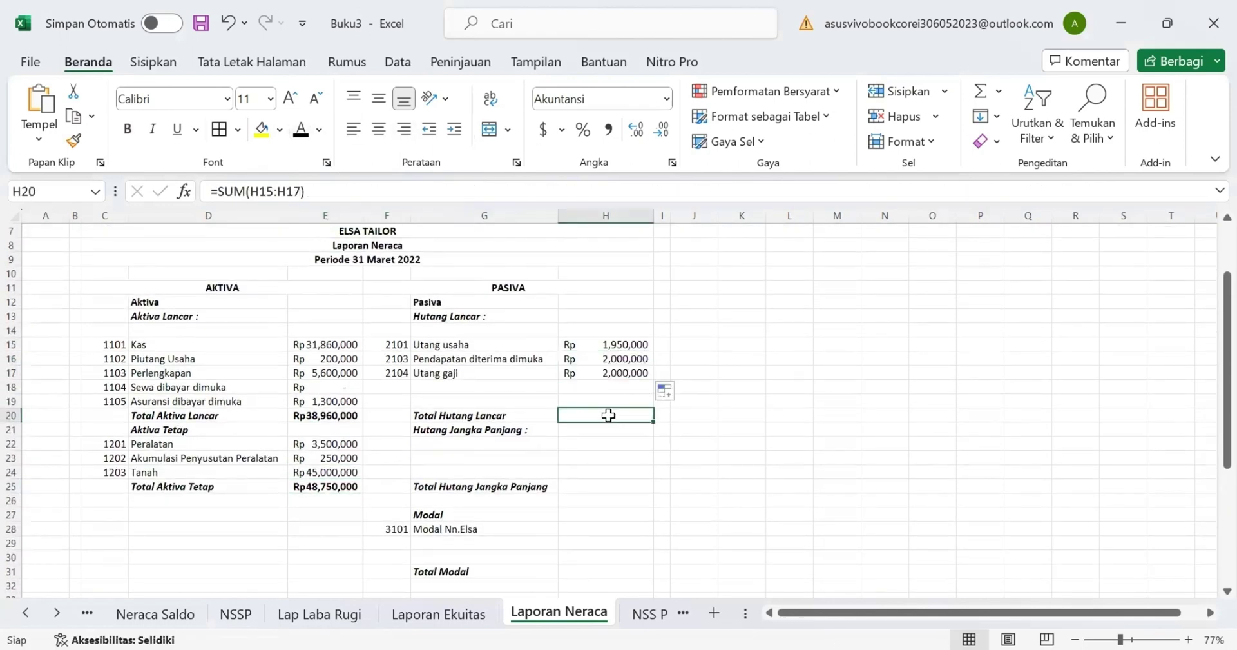
pyautogui.click(301, 129)
pyautogui.hotkey('ctrl', 'b')
# Step: Make the Hutang Jangka Panjang amount in H22 black and its total in H25 black and bold
pyautogui.scroll(-1, 532, 369)
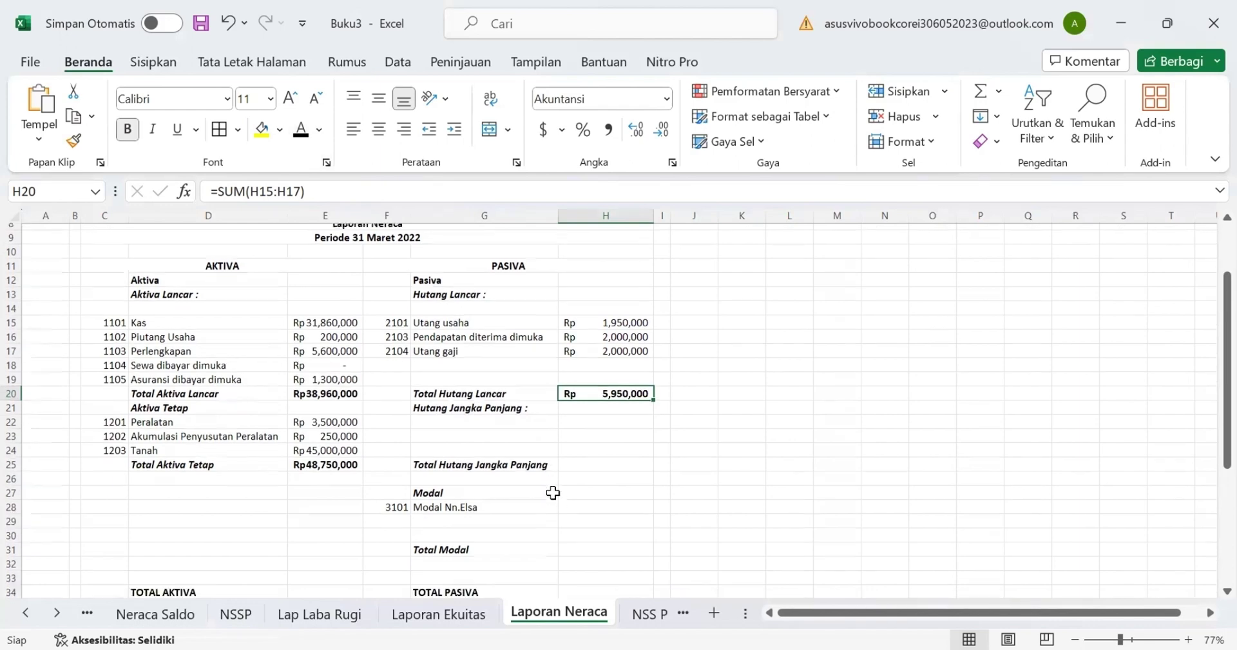
pyautogui.press('Down')
pyautogui.press('Down')
pyautogui.click(301, 130)
pyautogui.click(594, 456)
pyautogui.click(301, 130)
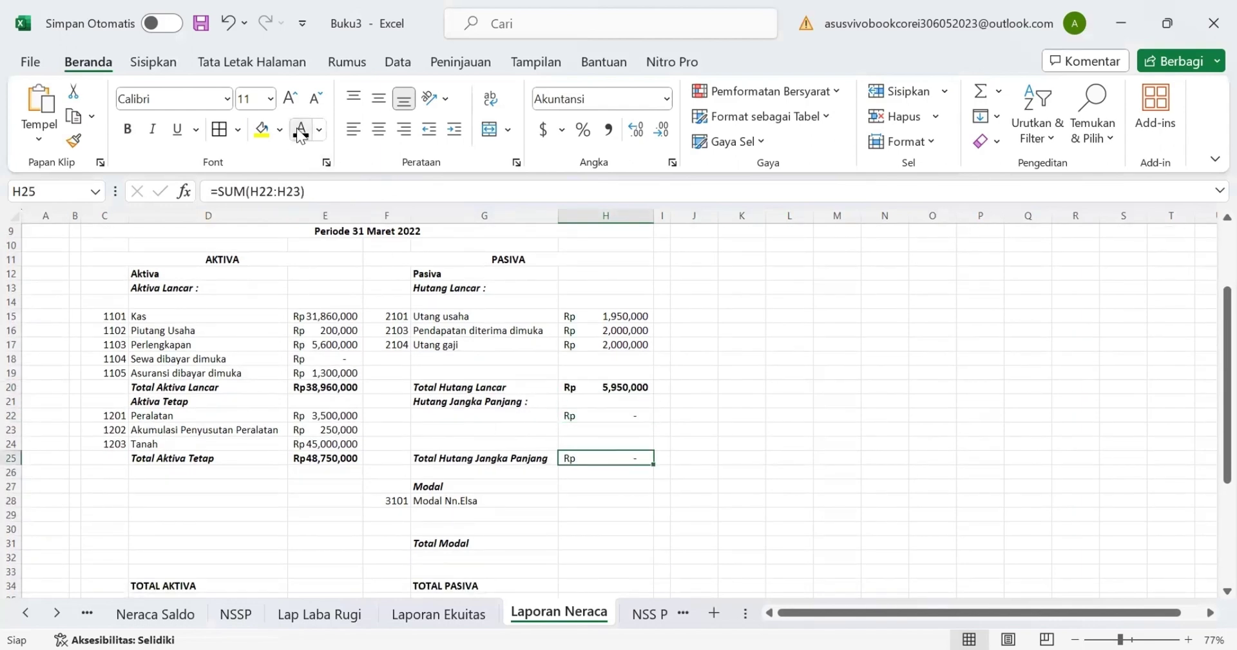
pyautogui.click(127, 129)
# Step: Make the Modal amount in H28 black and the Total Modal sum in H31 black and bold
pyautogui.scroll(-2, 510, 225)
pyautogui.click(591, 443)
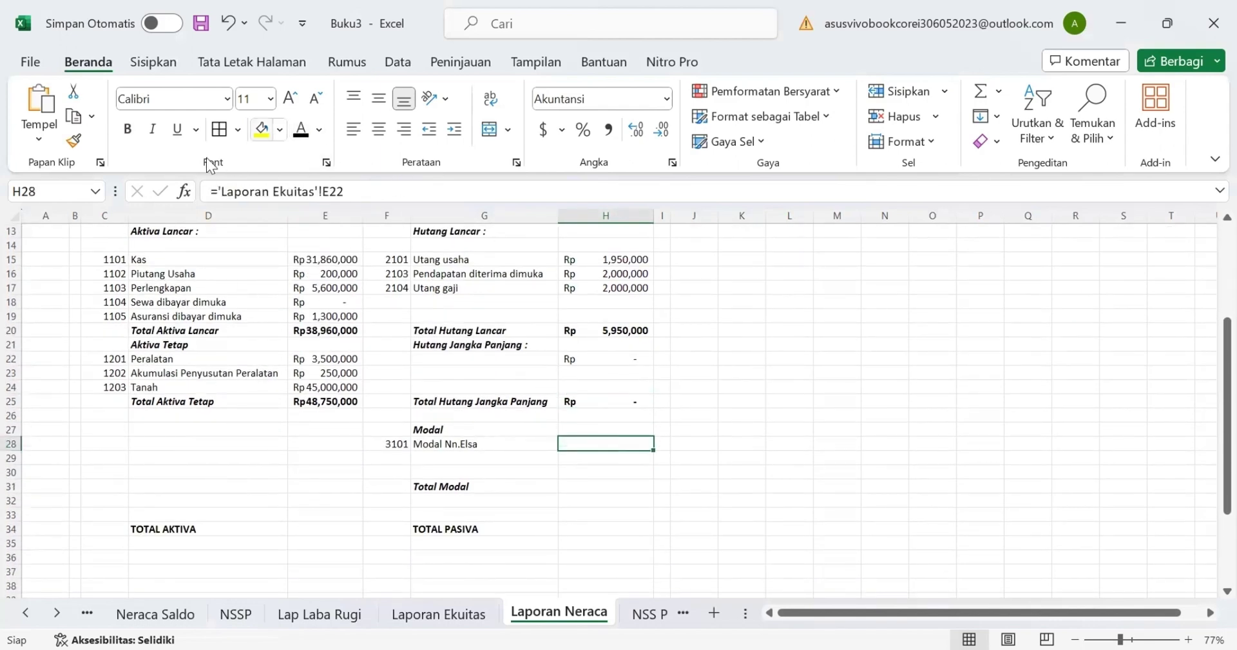
pyautogui.click(301, 130)
pyautogui.scroll(-1, 553, 492)
pyautogui.click(594, 444)
pyautogui.click(301, 130)
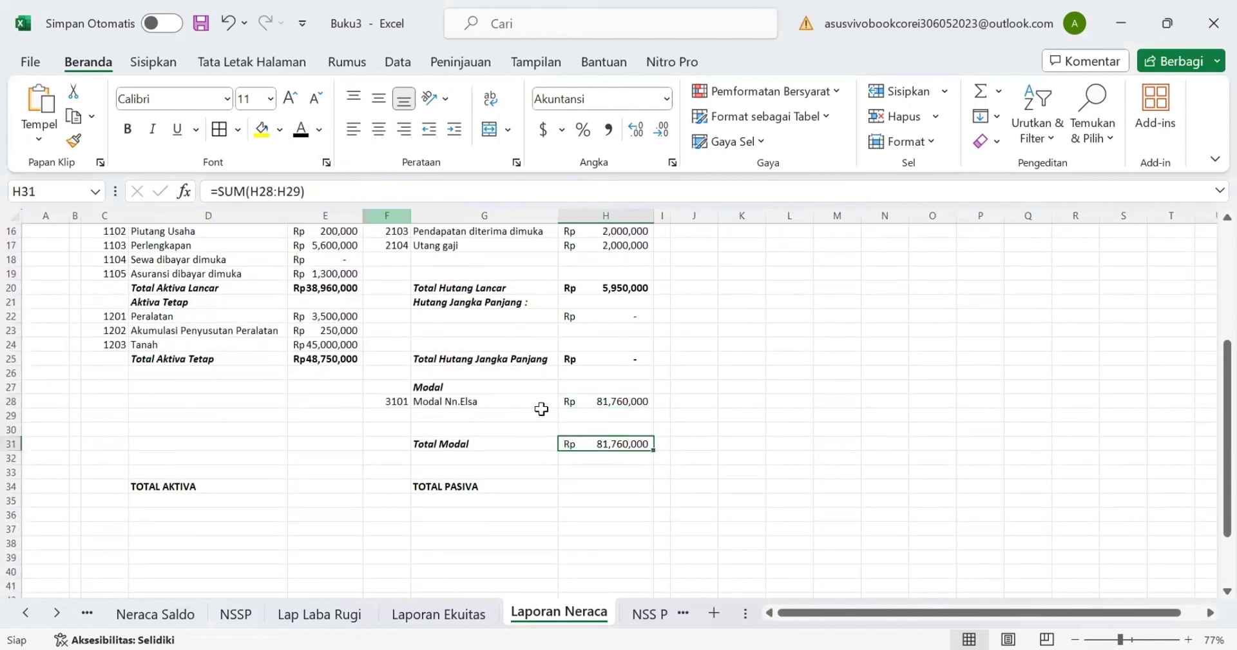
pyautogui.hotkey('ctrl', 'b')
# Step: Make the TOTAL AKTIVA formula in E34 and the TOTAL PASIVA formula in H34 black
pyautogui.click(318, 486)
pyautogui.scroll(1, 354, 417)
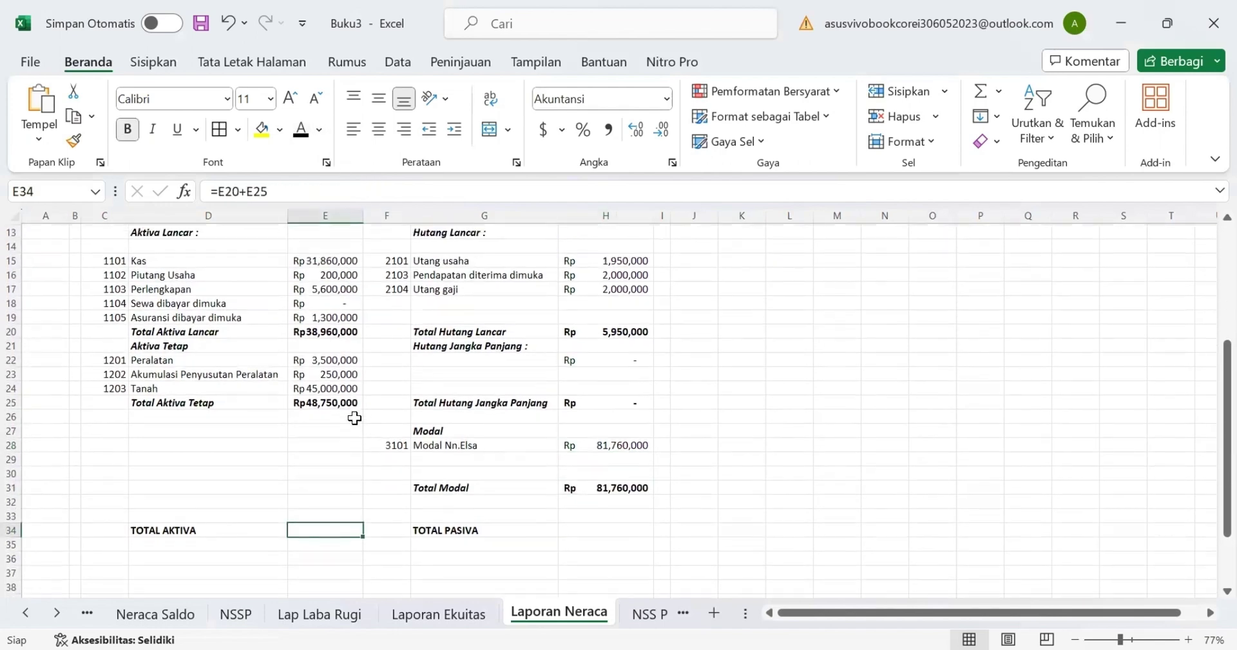
pyautogui.click(326, 330)
pyautogui.click(326, 400)
pyautogui.click(325, 525)
pyautogui.click(301, 129)
pyautogui.click(606, 528)
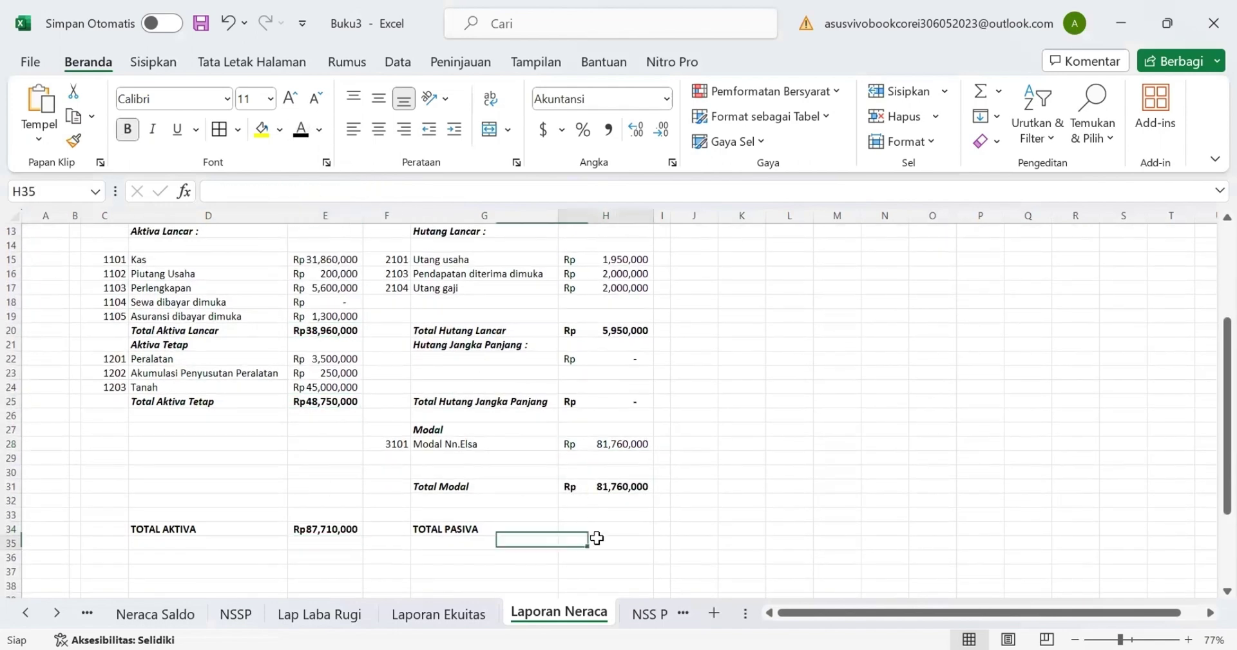
pyautogui.click(301, 130)
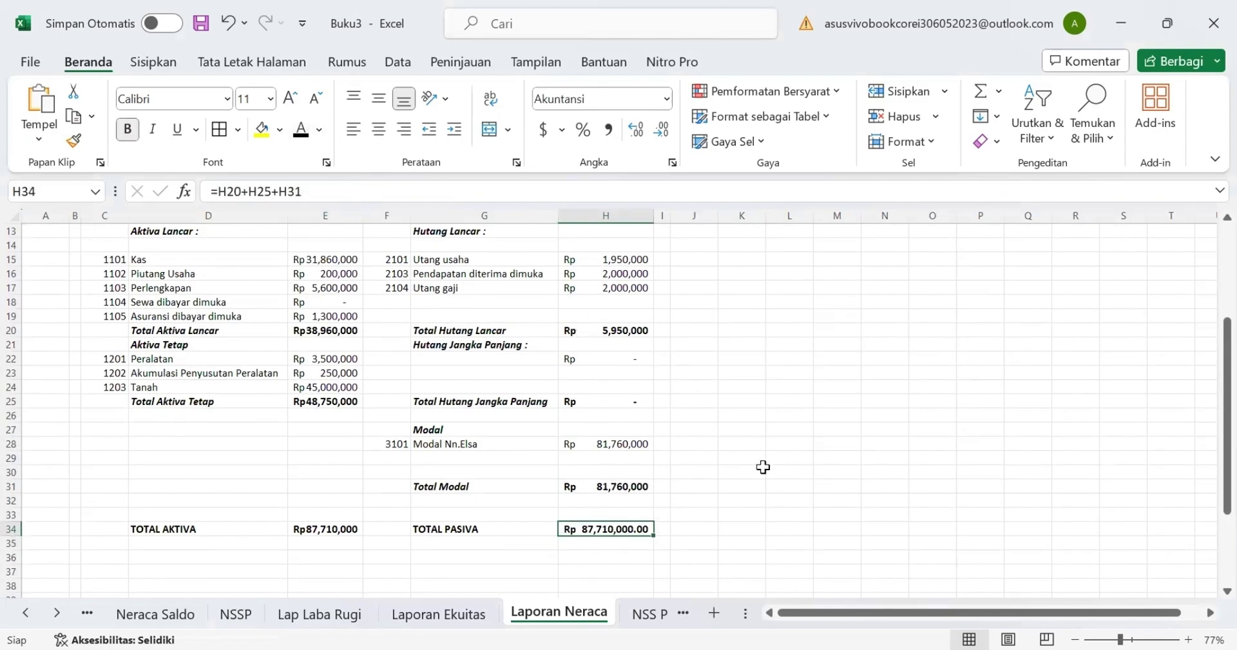
# Step: Review the whole Laporan Neraca report from its heading down to the totals
pyautogui.click(776, 469)
pyautogui.scroll(4, 776, 468)
pyautogui.scroll(-5, 776, 468)
pyautogui.scroll(5, 776, 468)
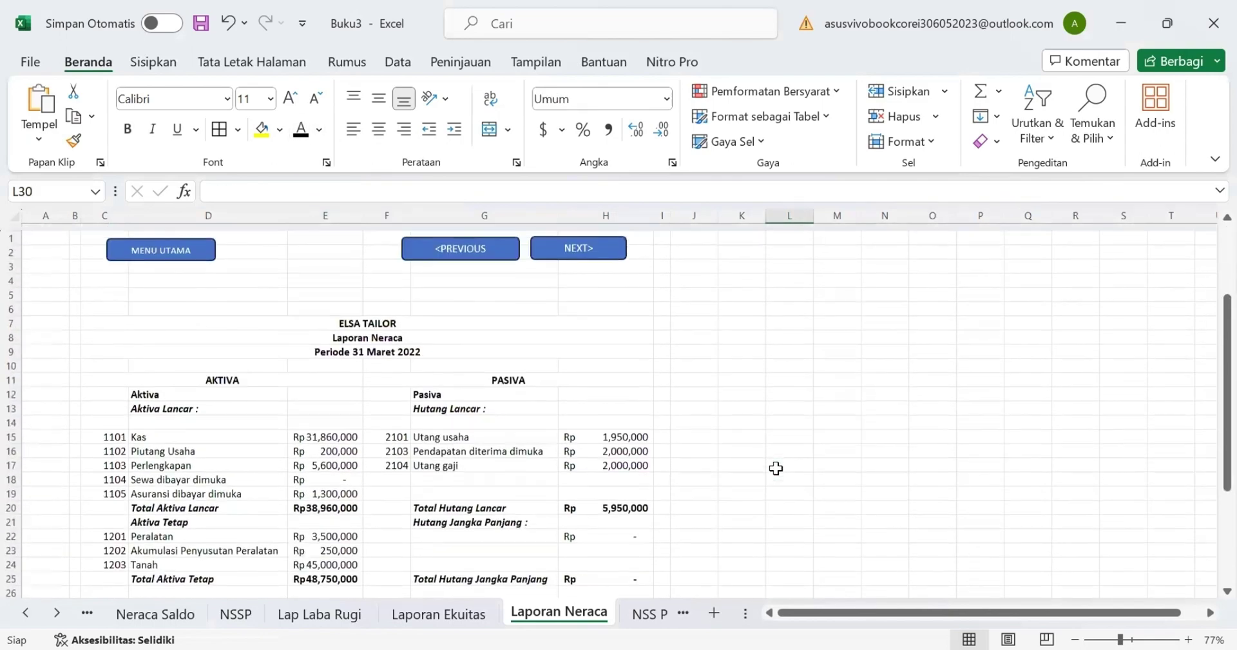
pyautogui.scroll(-2, 779, 466)
pyautogui.scroll(2, 778, 467)
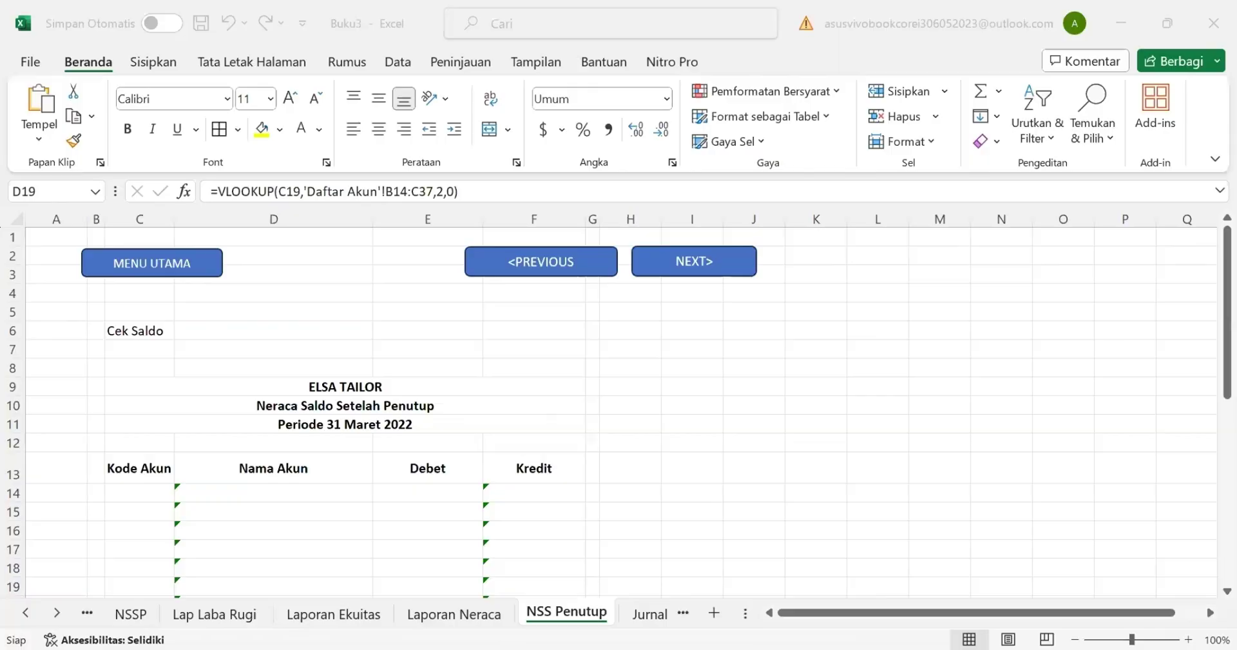
# Step: On the NSS Penutup sheet, check the Cek Saldo formula in D6
pyautogui.click(285, 329)
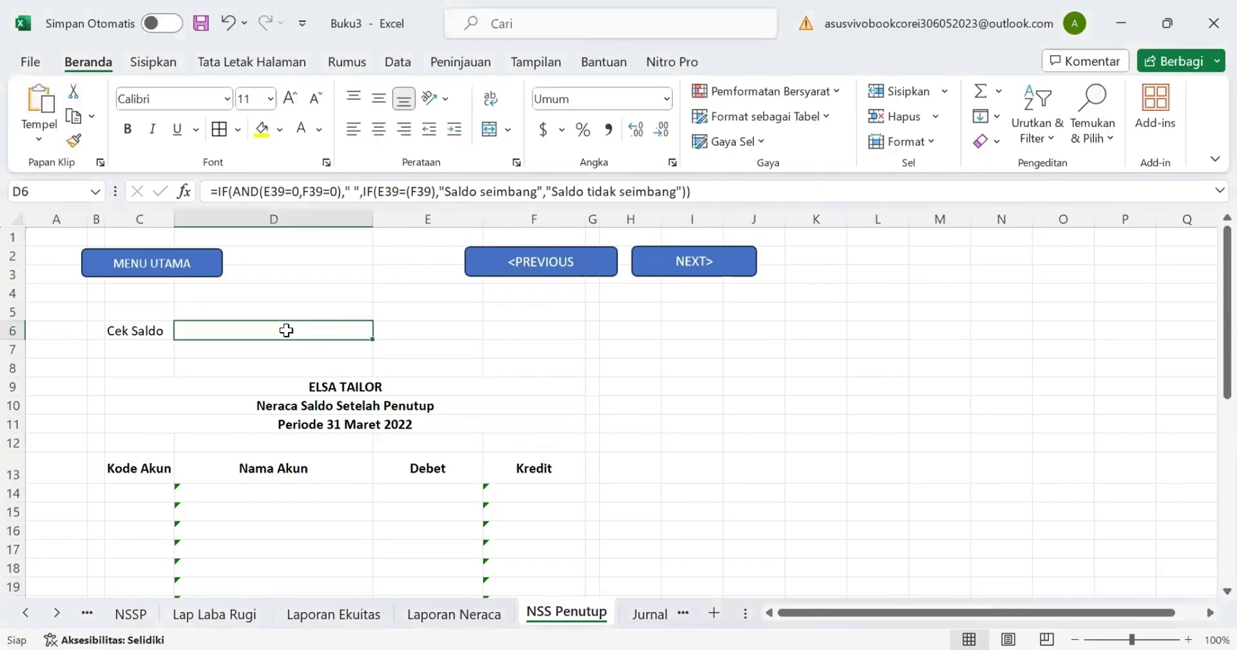
pyautogui.click(915, 332)
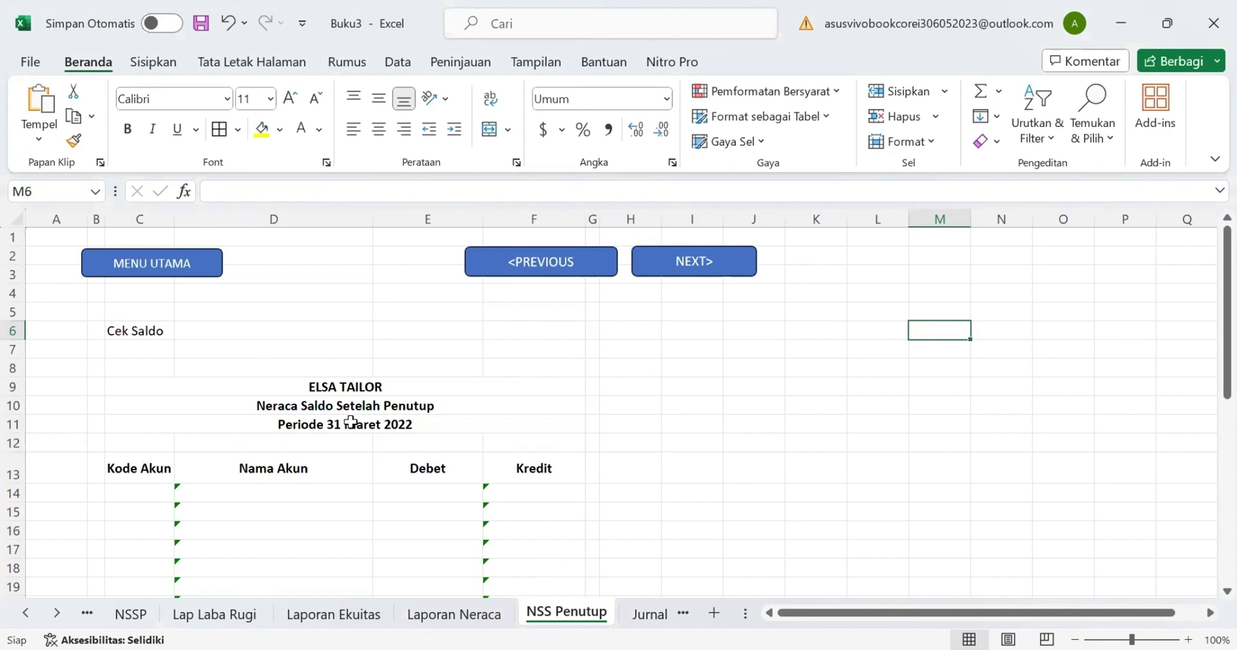
pyautogui.click(146, 326)
pyautogui.click(211, 329)
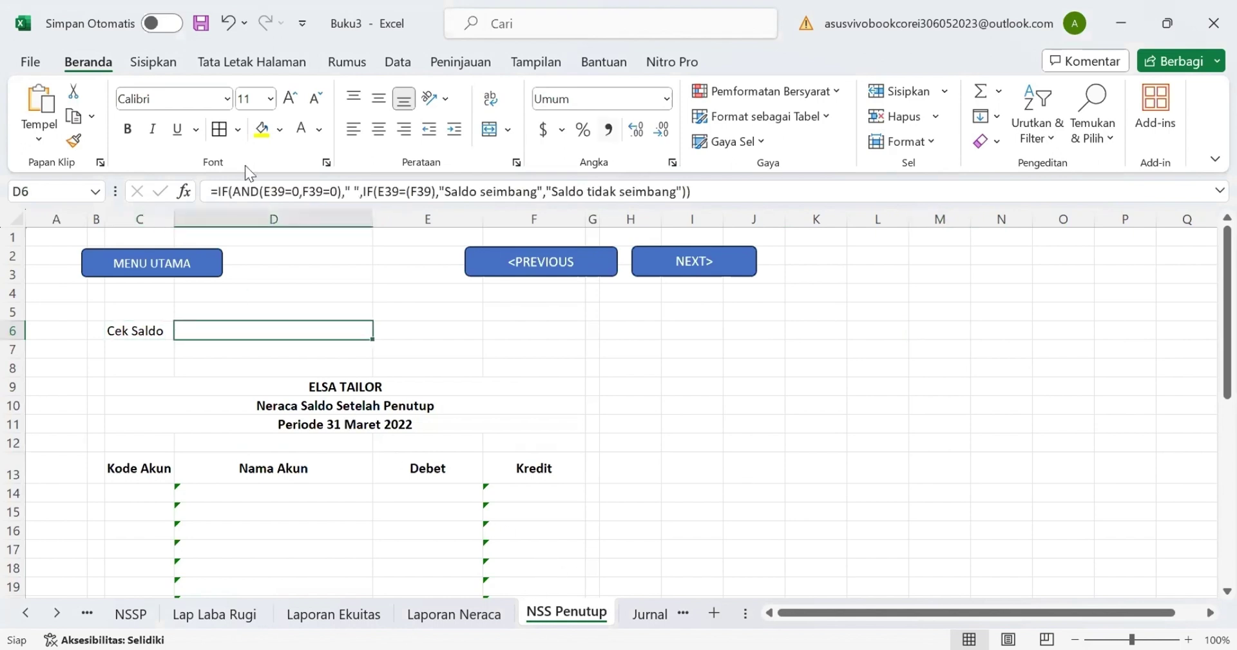
pyautogui.scroll(-2, 350, 464)
# Step: Paste the account-code references to the Daftar Akun sheet into the Kode Akun column from C14 down and make them black
pyautogui.click(349, 329)
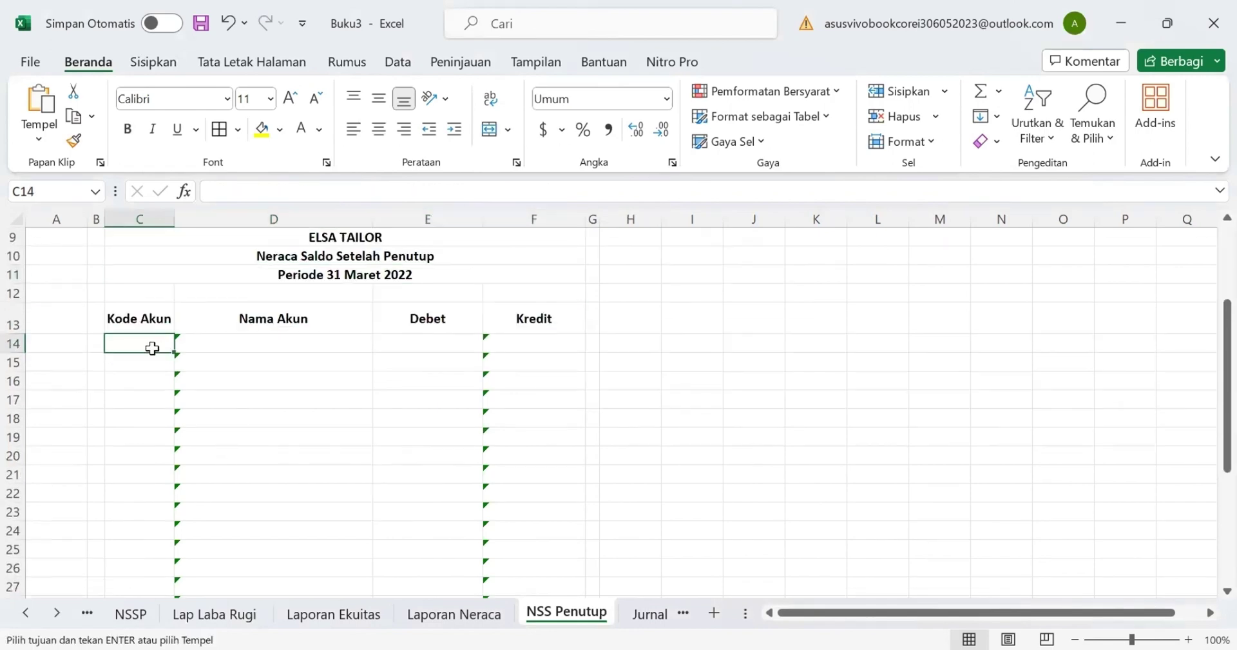
pyautogui.rightClick(153, 348)
pyautogui.click(342, 135)
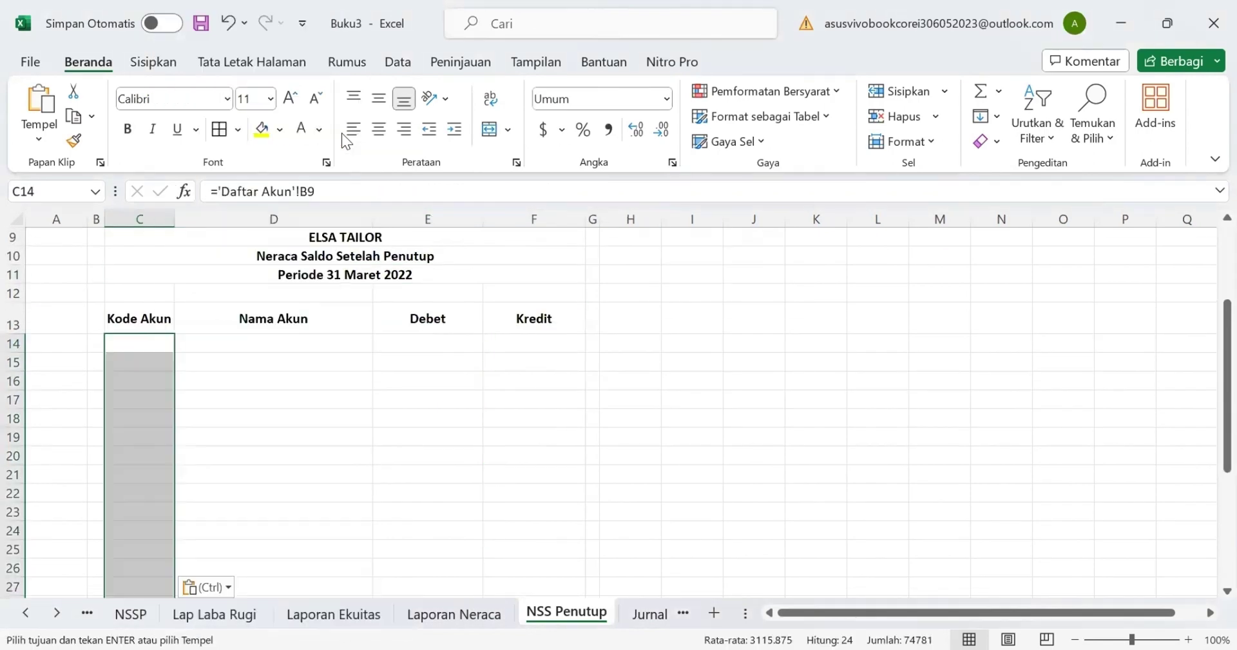
pyautogui.click(320, 132)
pyautogui.click(315, 203)
# Step: Make the Nama Akun lookup in D14 black and fill it down to D37
pyautogui.click(279, 340)
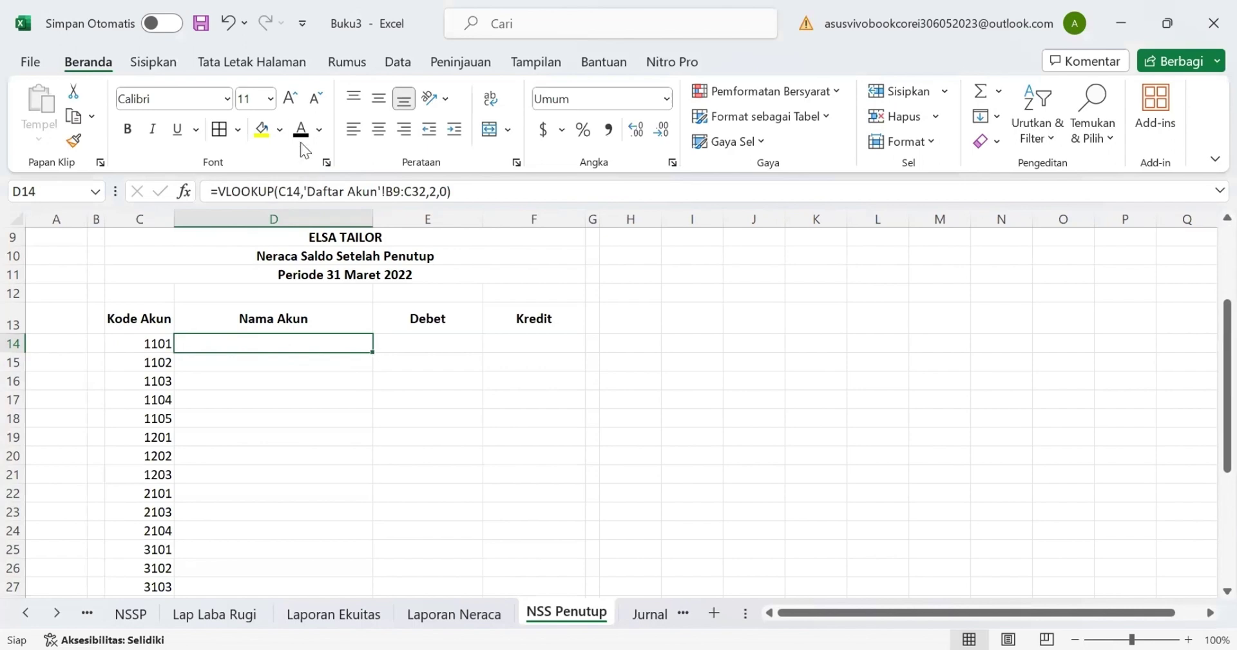
pyautogui.moveTo(372, 352); pyautogui.dragTo(335, 564)
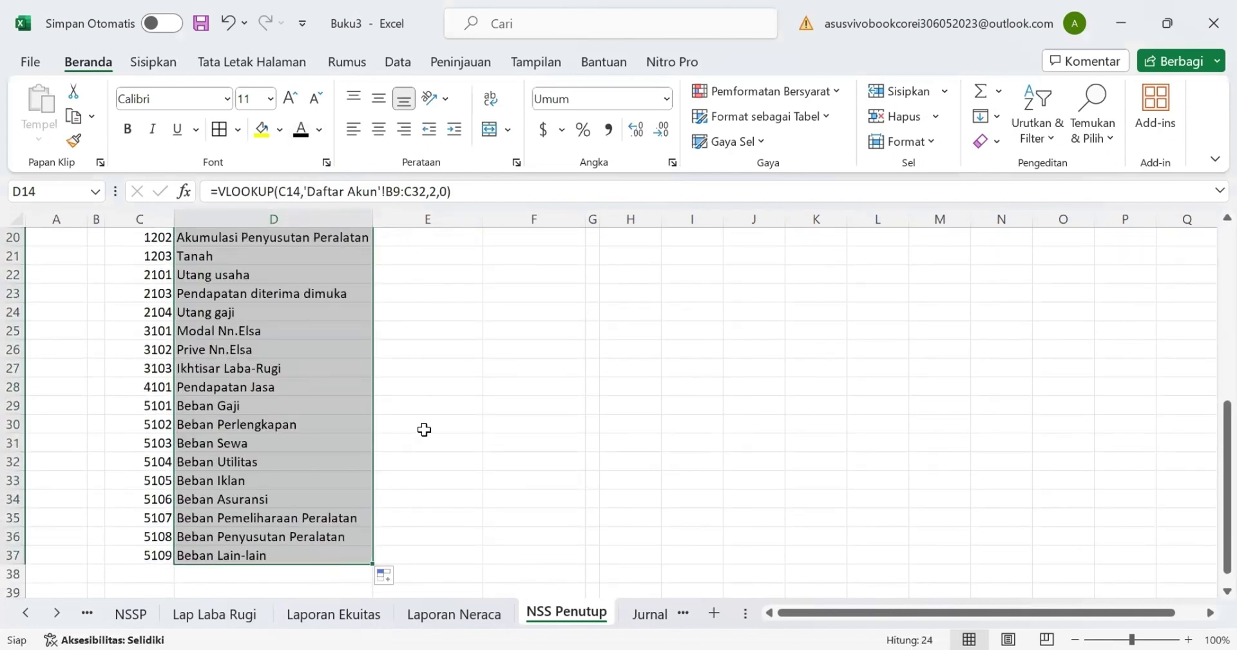
pyautogui.scroll(4, 424, 430)
# Step: Make the Debet formula in E14 and the Kredit formula in F14 black and fill both down to row 37
pyautogui.click(427, 363)
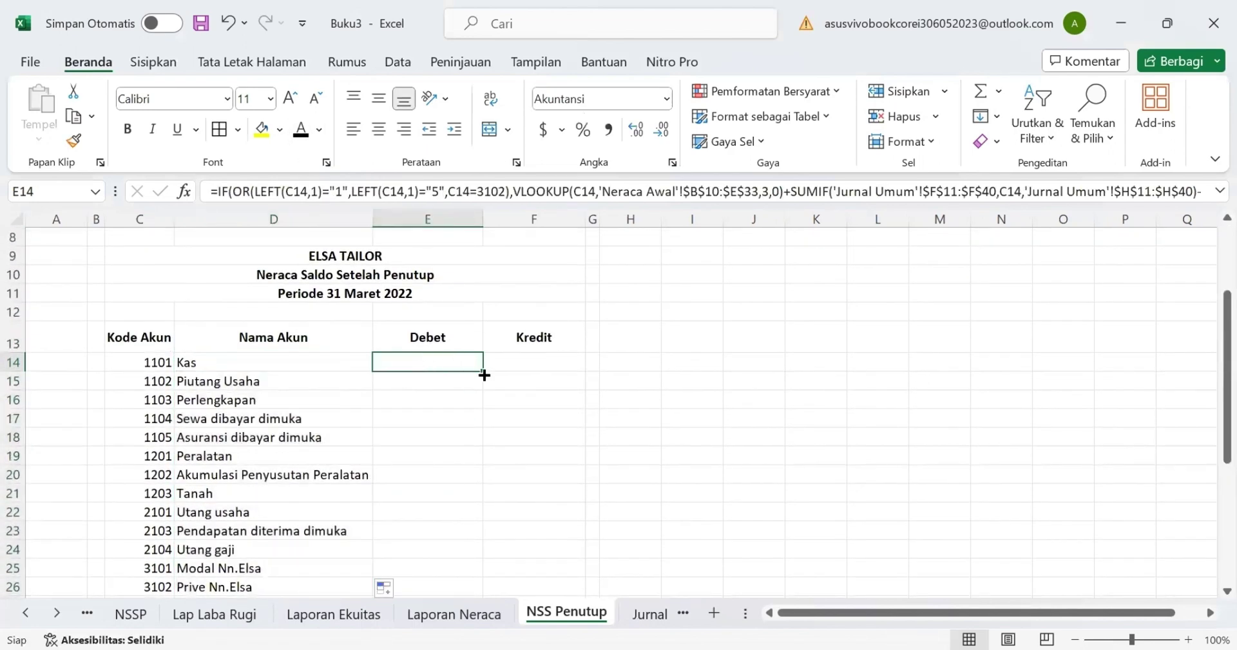
pyautogui.moveTo(484, 374); pyautogui.dragTo(459, 561)
pyautogui.scroll(5, 517, 335)
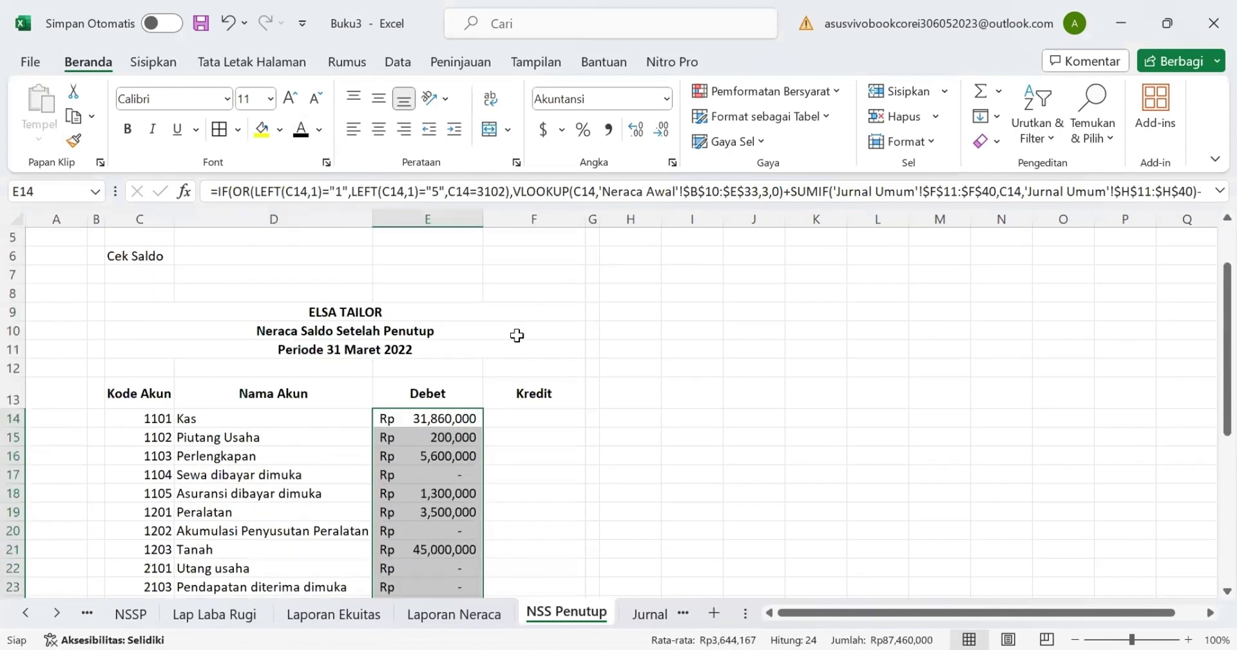
pyautogui.click(525, 416)
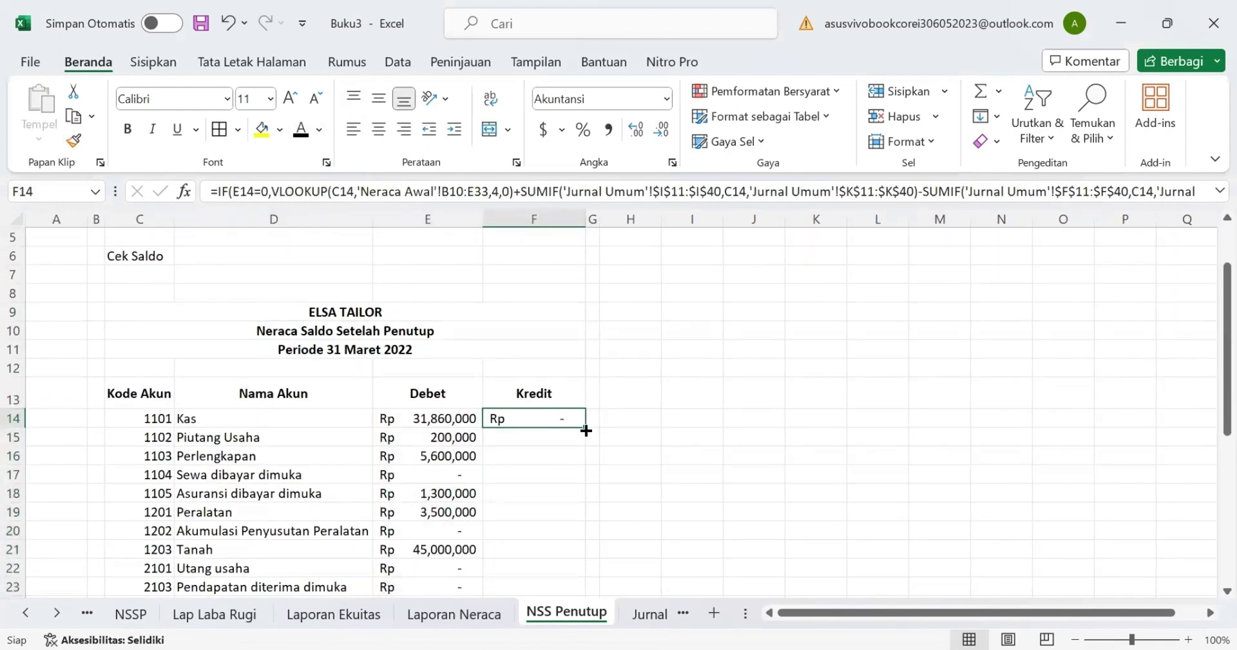
pyautogui.moveTo(586, 431); pyautogui.dragTo(572, 563)
pyautogui.scroll(-2, 279, 482)
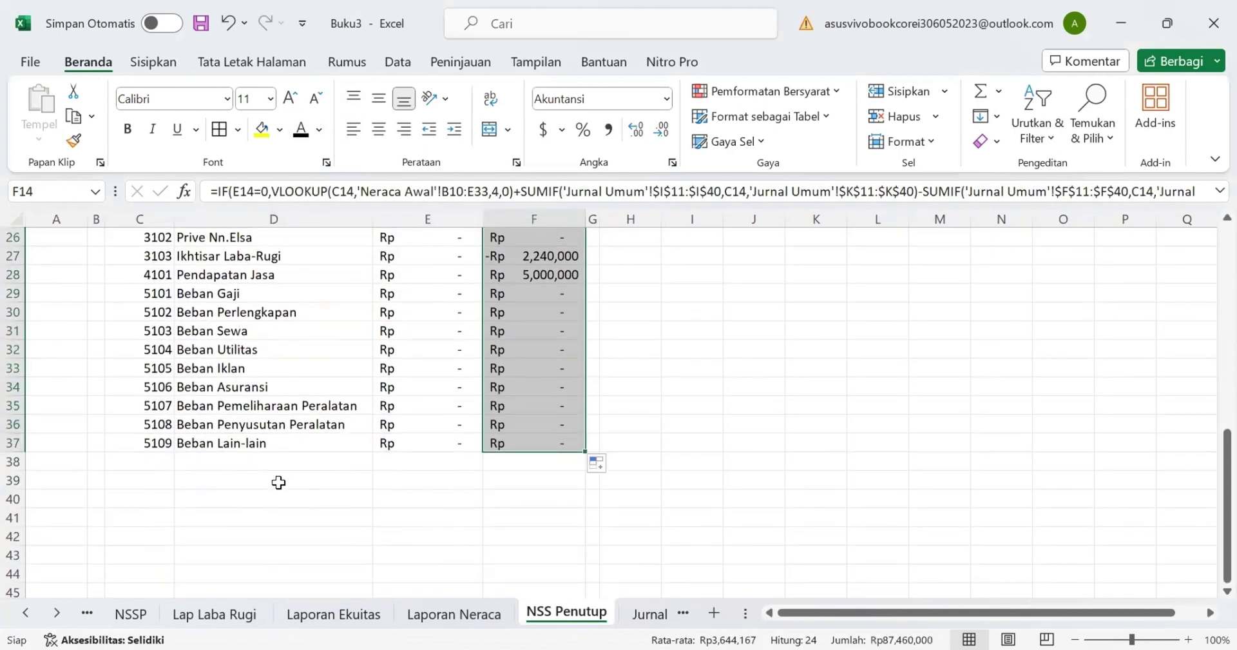
# Step: Label D39 "Total" and sum the Debet amounts in E39 with a SUM formula starting at E14
pyautogui.click(278, 482)
pyautogui.write('total')
pyautogui.press('Tab')
pyautogui.write('=sum(')
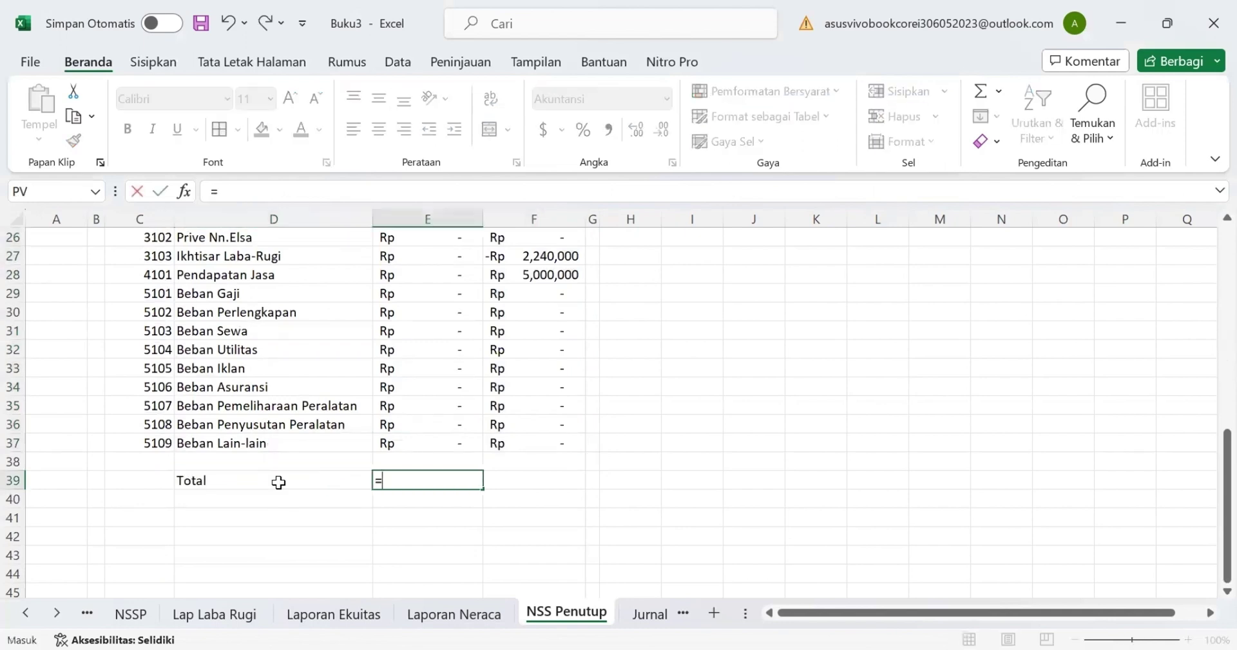
pyautogui.scroll(5, 409, 381)
pyautogui.click(430, 332)
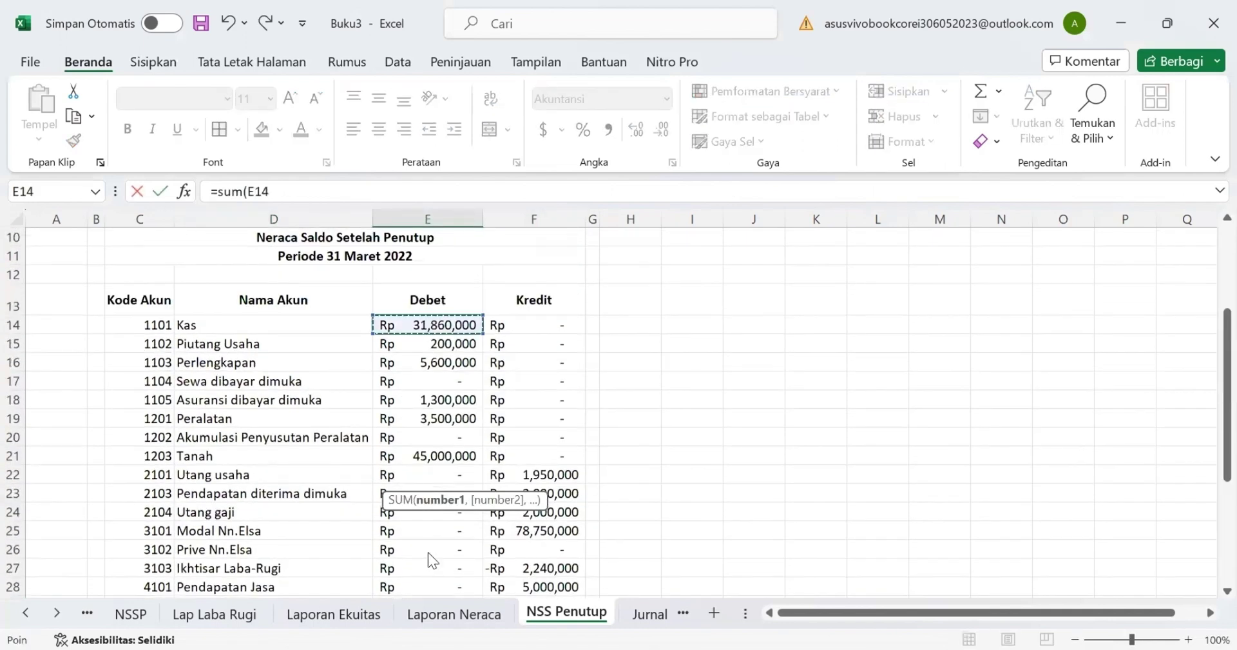
pyautogui.hotkey('ctrl', 'shift', 'Down')
pyautogui.press('Return')
# Step: Copy the Debet total formula from E39 across to the Kredit total in F39
pyautogui.click(448, 554)
pyautogui.moveTo(482, 564); pyautogui.dragTo(547, 558)
pyautogui.click(651, 457)
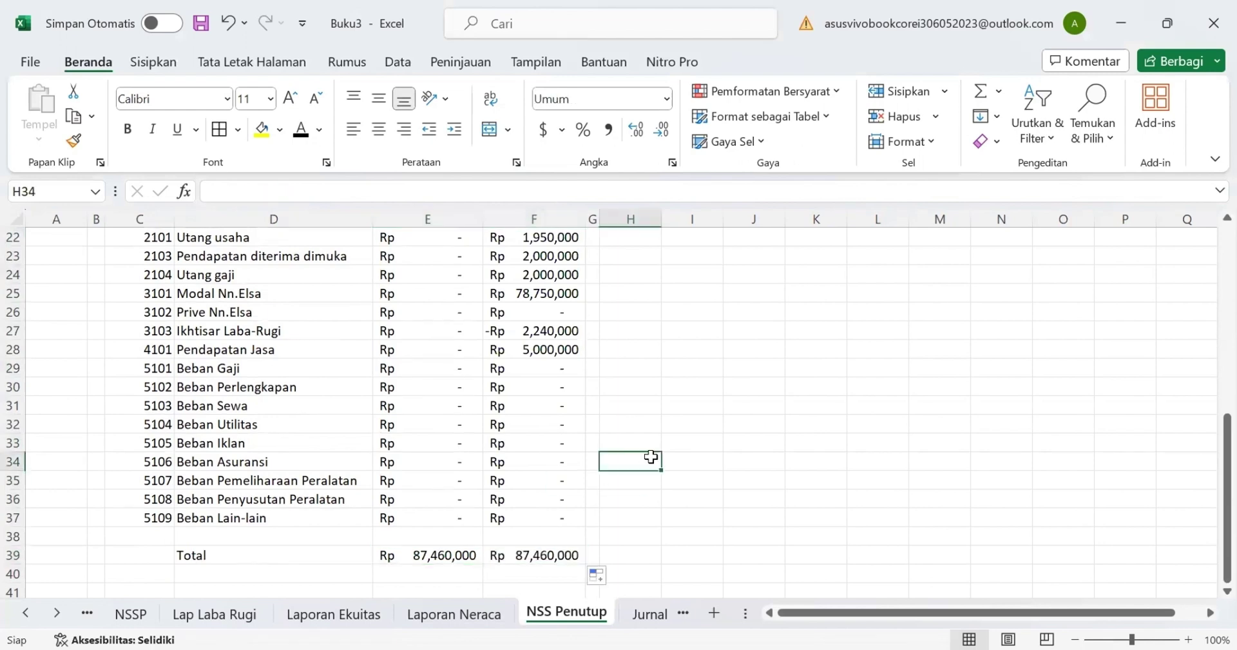
pyautogui.scroll(5, 649, 456)
pyautogui.scroll(2, 507, 348)
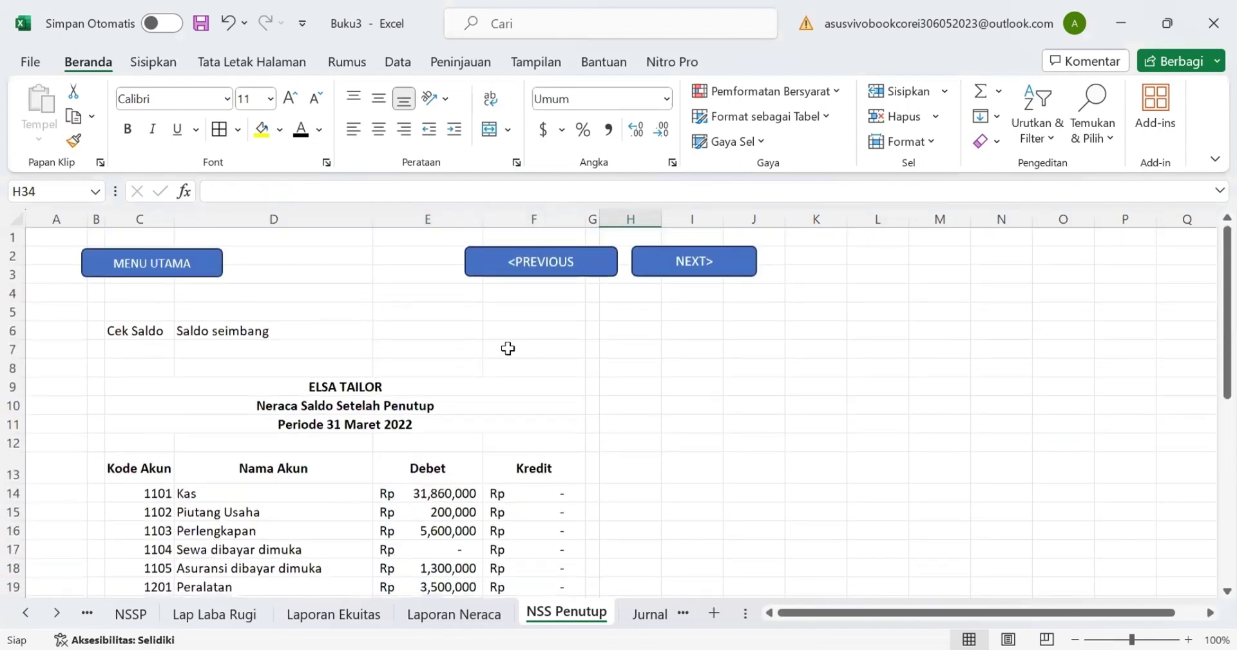
pyautogui.scroll(-6, 508, 348)
pyautogui.scroll(6, 508, 348)
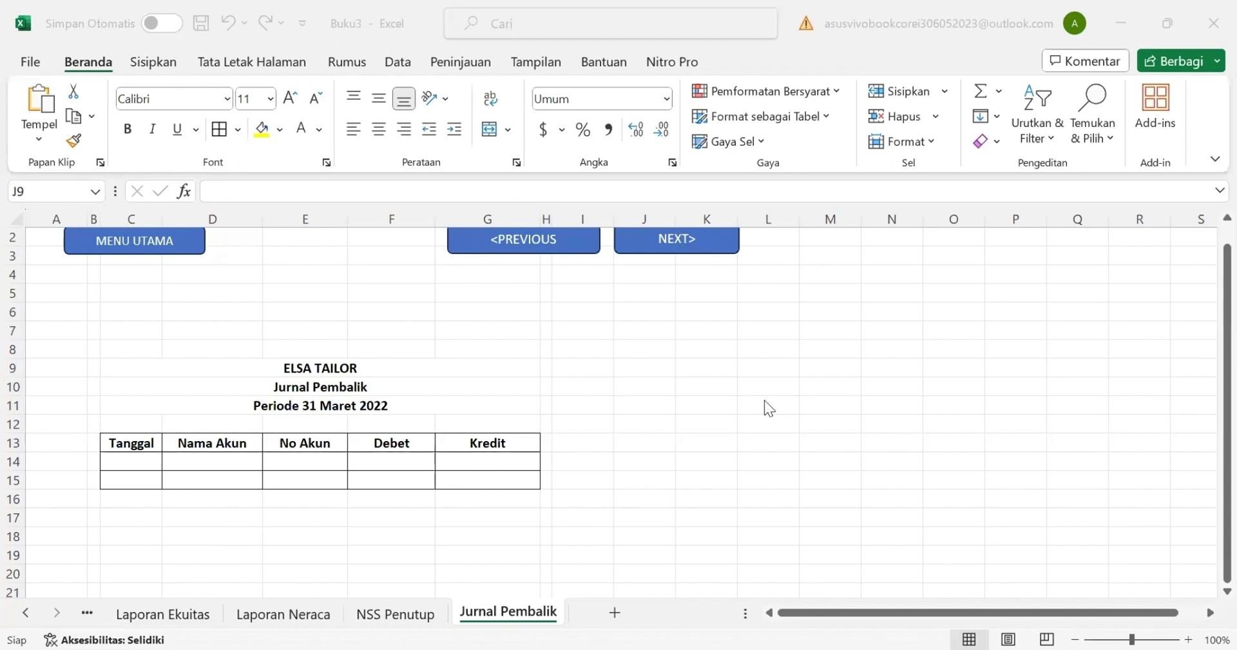
# Step: On the Jurnal Pembalik sheet, make the Tanggal dates in C14:C15 and the No Akun codes in E14:E15 black
pyautogui.scroll(1, 764, 400)
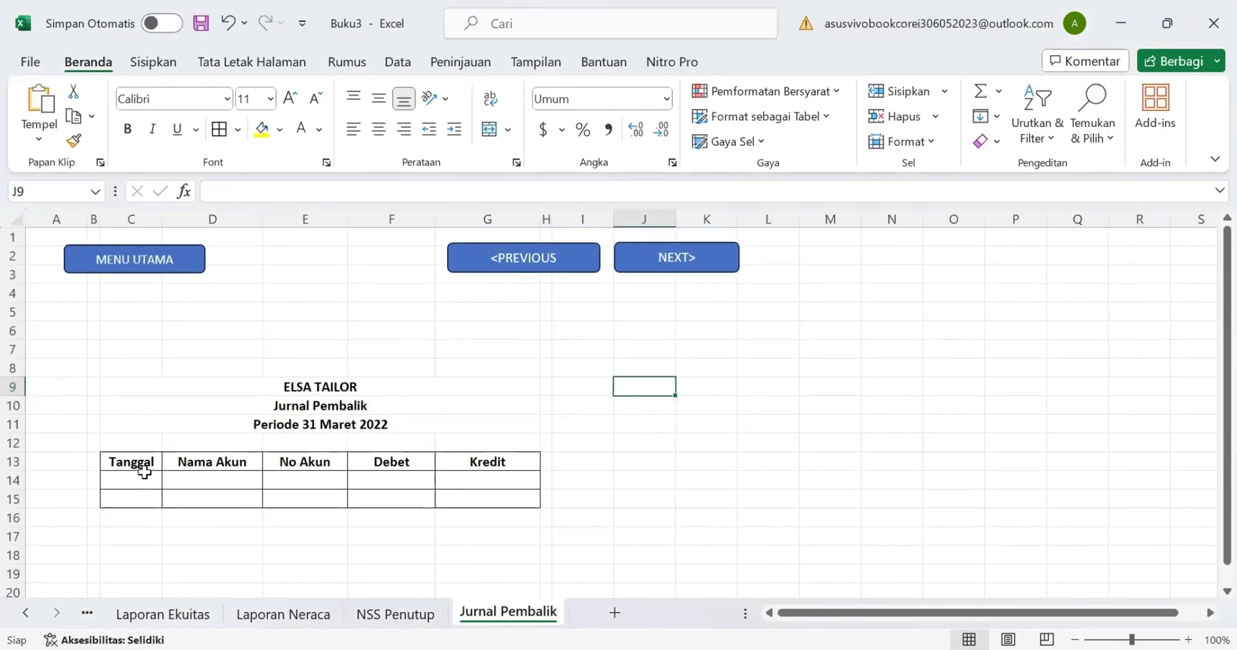
pyautogui.moveTo(144, 472); pyautogui.dragTo(132, 498)
pyautogui.click(320, 129)
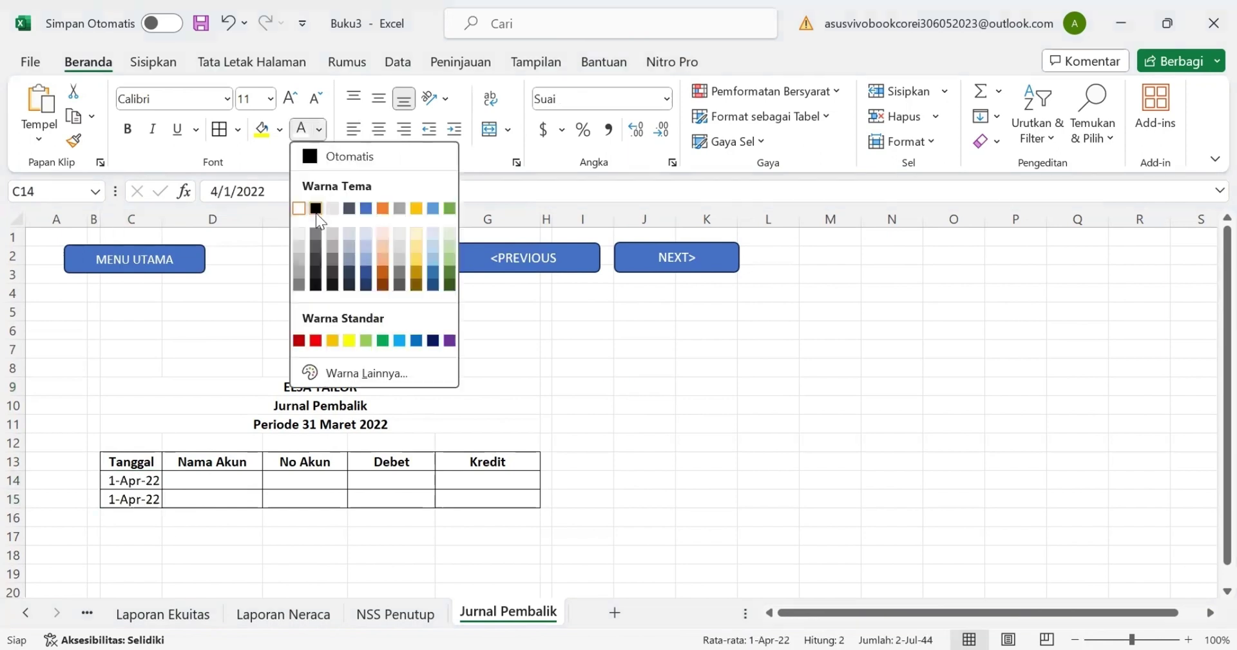
pyautogui.click(316, 211)
pyautogui.moveTo(309, 479); pyautogui.dragTo(309, 497)
pyautogui.click(298, 129)
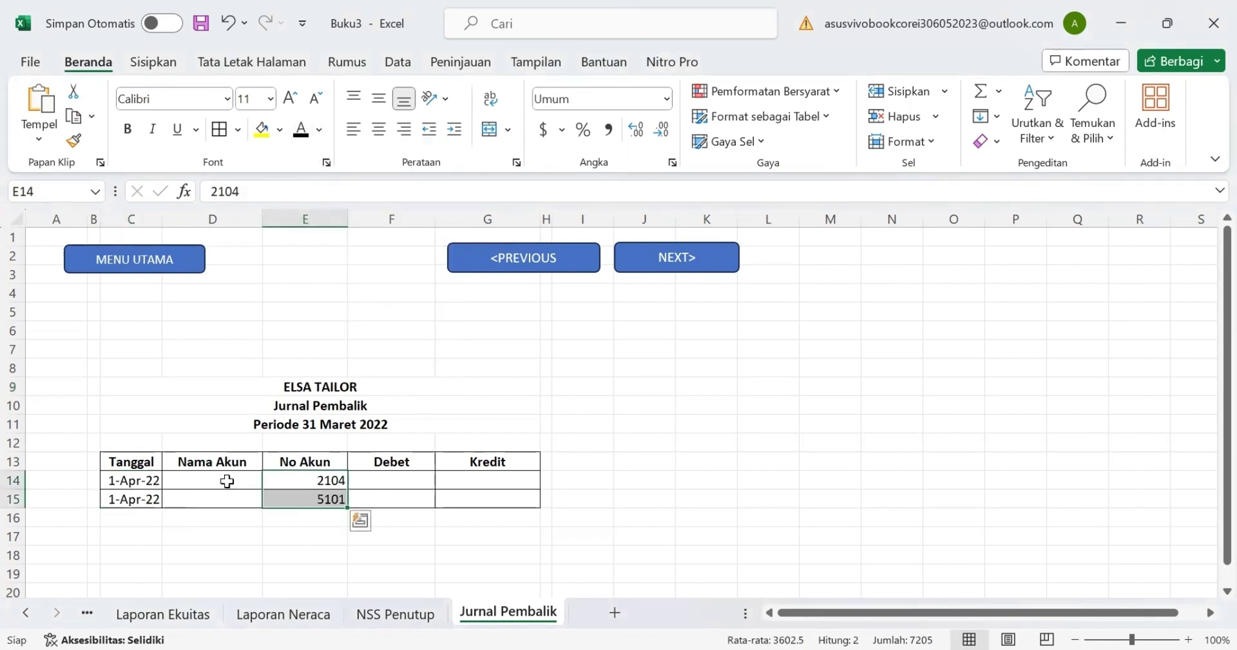
# Step: Make the Nama Akun lookup in D14 of Jurnal Pembalik black and fill it down to D15
pyautogui.click(243, 474)
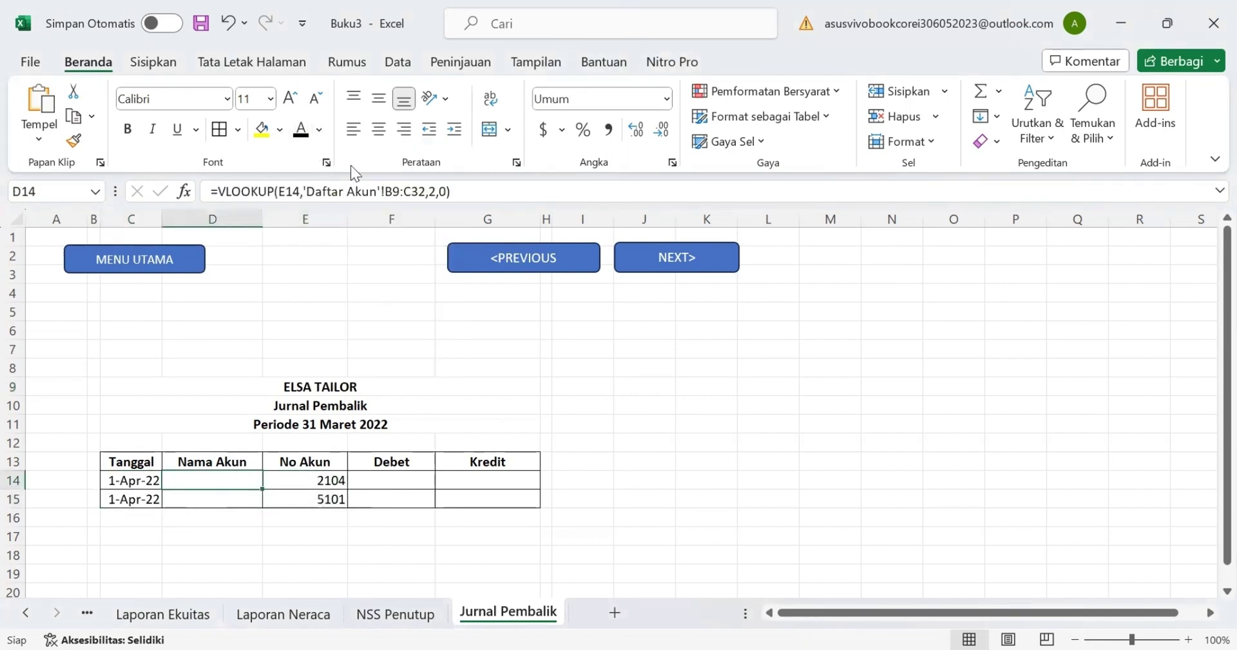
pyautogui.click(299, 129)
pyautogui.moveTo(262, 488); pyautogui.dragTo(268, 503)
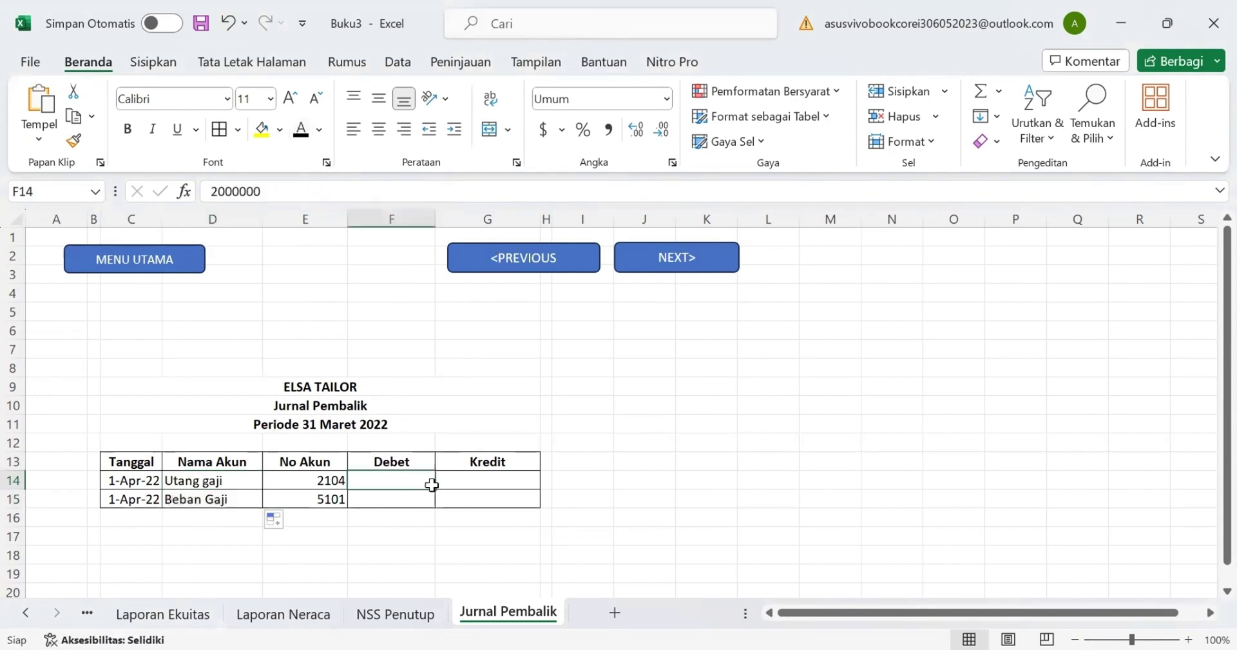
# Step: Make the Debet and Kredit amounts in F14:G15 of Jurnal Pembalik black
pyautogui.moveTo(434, 483); pyautogui.dragTo(490, 499)
pyautogui.click(298, 129)
pyautogui.click(546, 404)
pyautogui.scroll(-2, 545, 387)
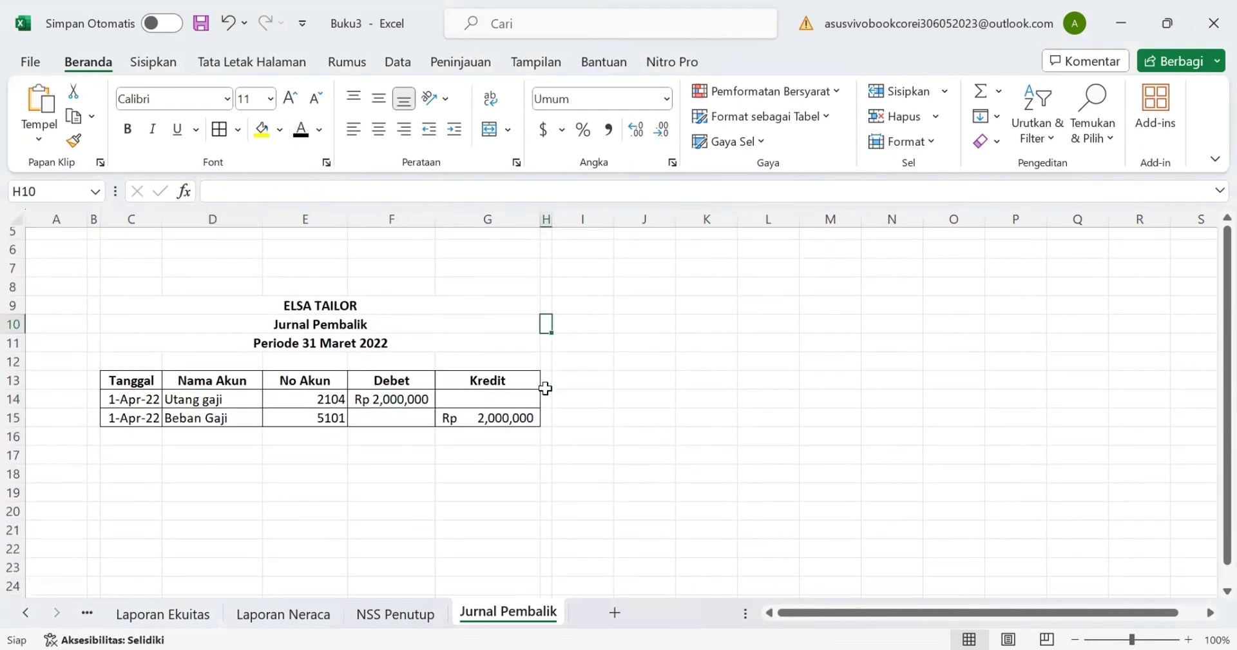
pyautogui.scroll(2, 545, 387)
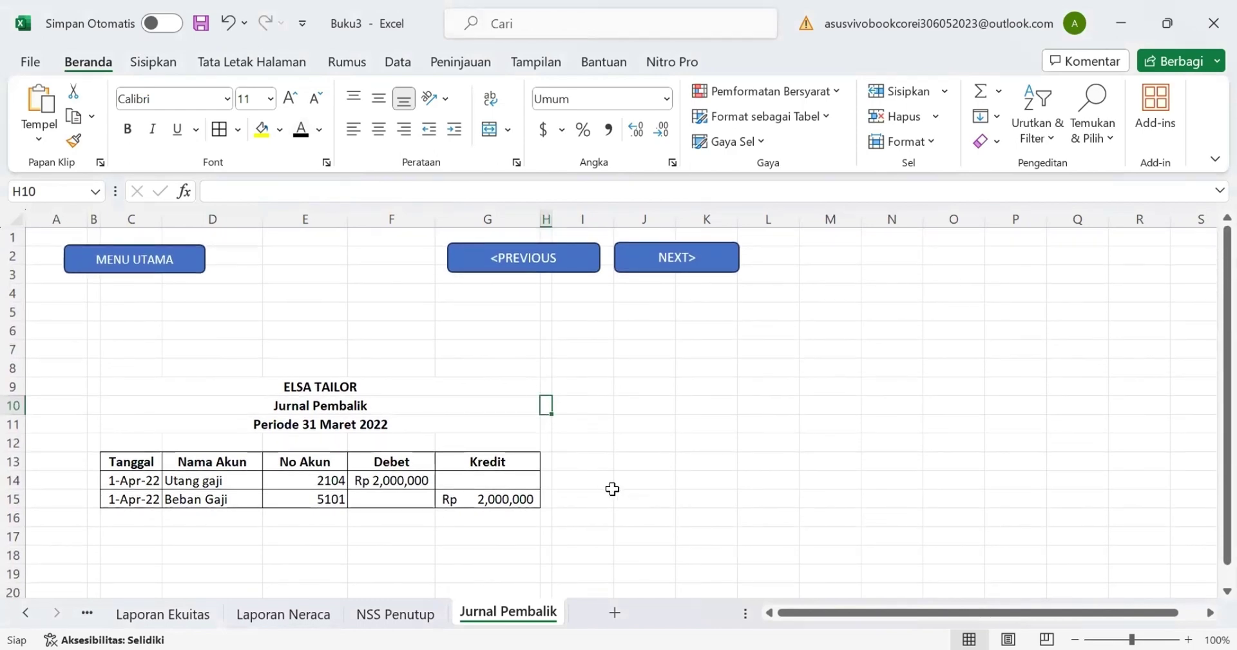
pyautogui.scroll(-1, 612, 489)
pyautogui.scroll(1, 612, 488)
pyautogui.scroll(-1, 645, 464)
pyautogui.click(717, 422)
pyautogui.click(661, 384)
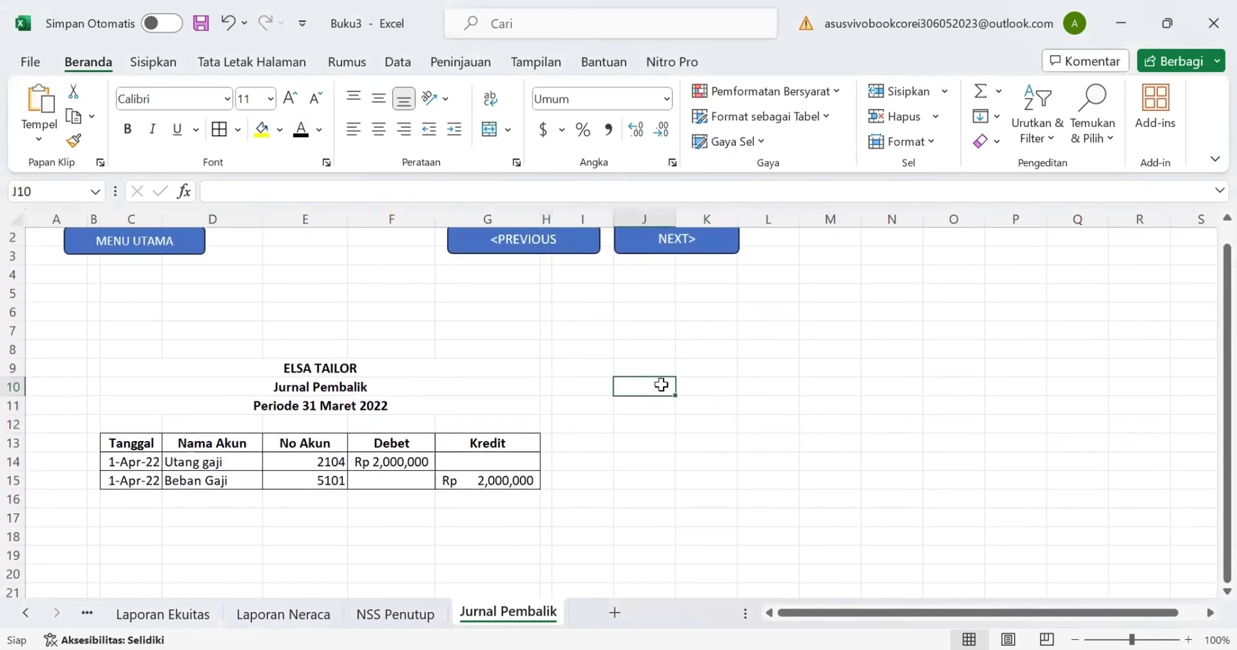
pyautogui.scroll(1, 626, 406)
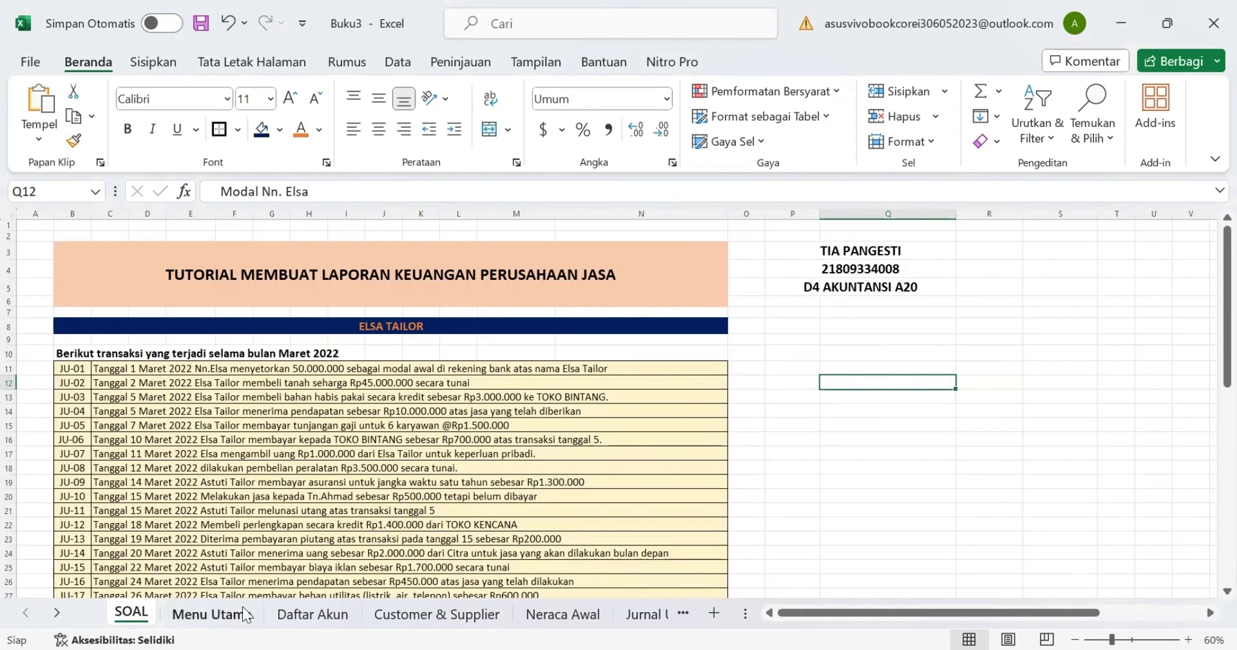
# Step: Review the finished formatting of the sheets from Menu Utama through Neraca Awal to Jurnal Umum
pyautogui.click(245, 612)
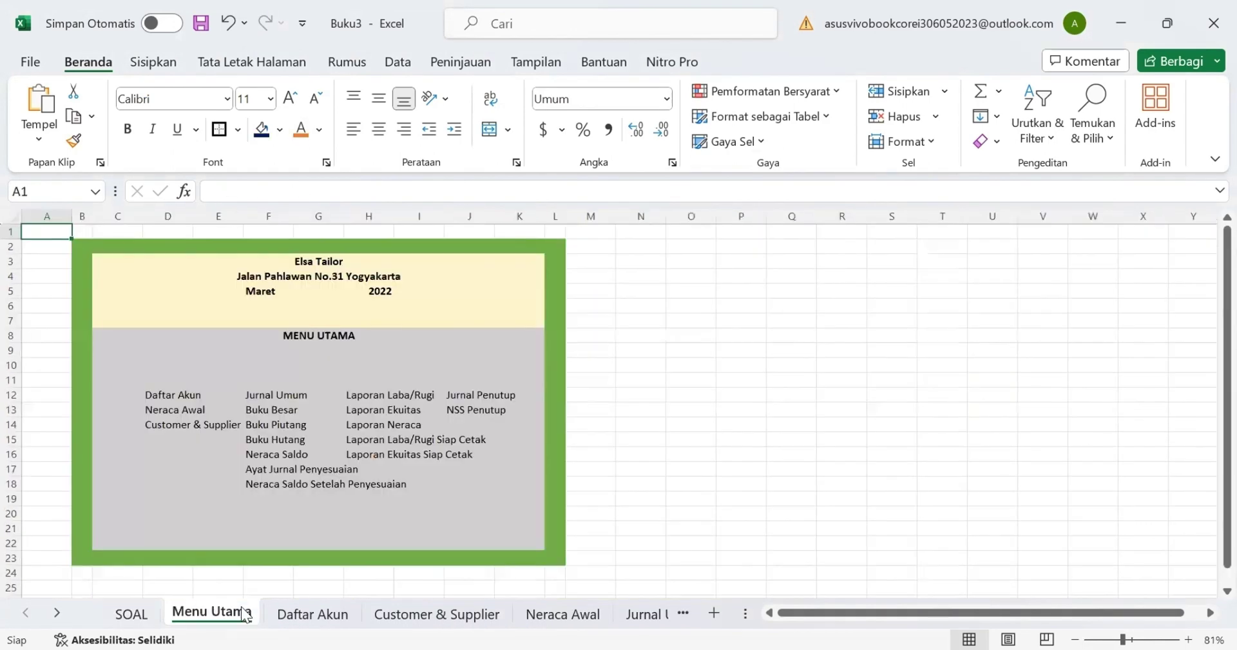
pyautogui.click(332, 613)
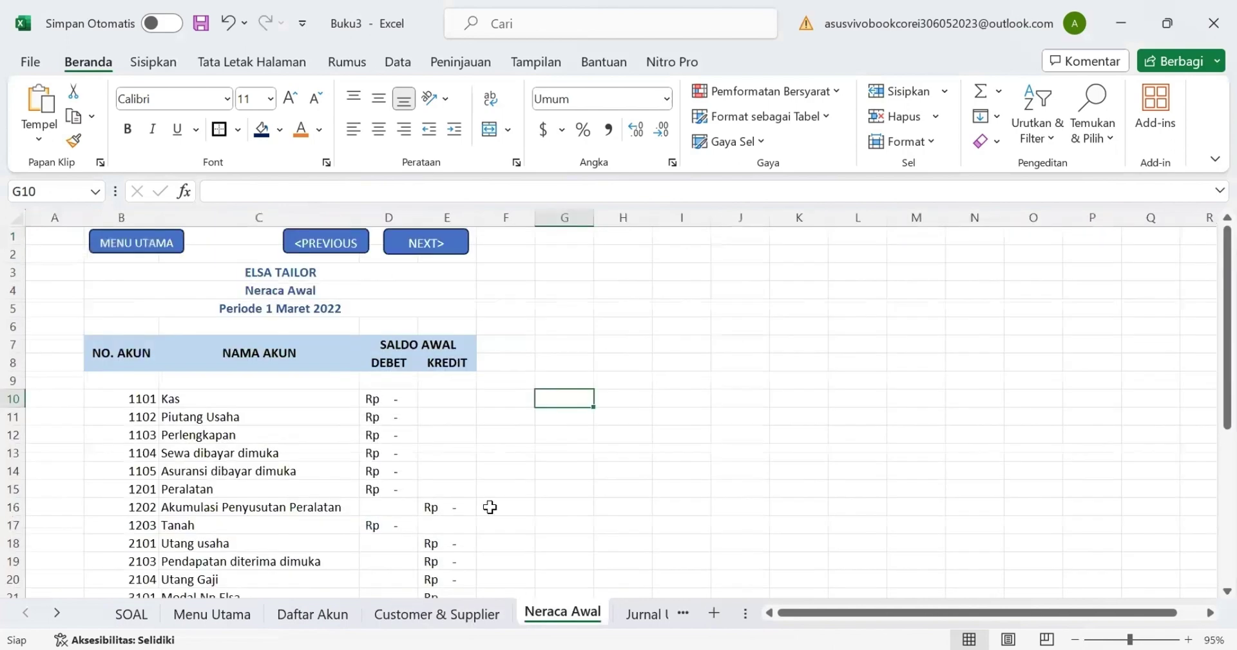
pyautogui.click(429, 251)
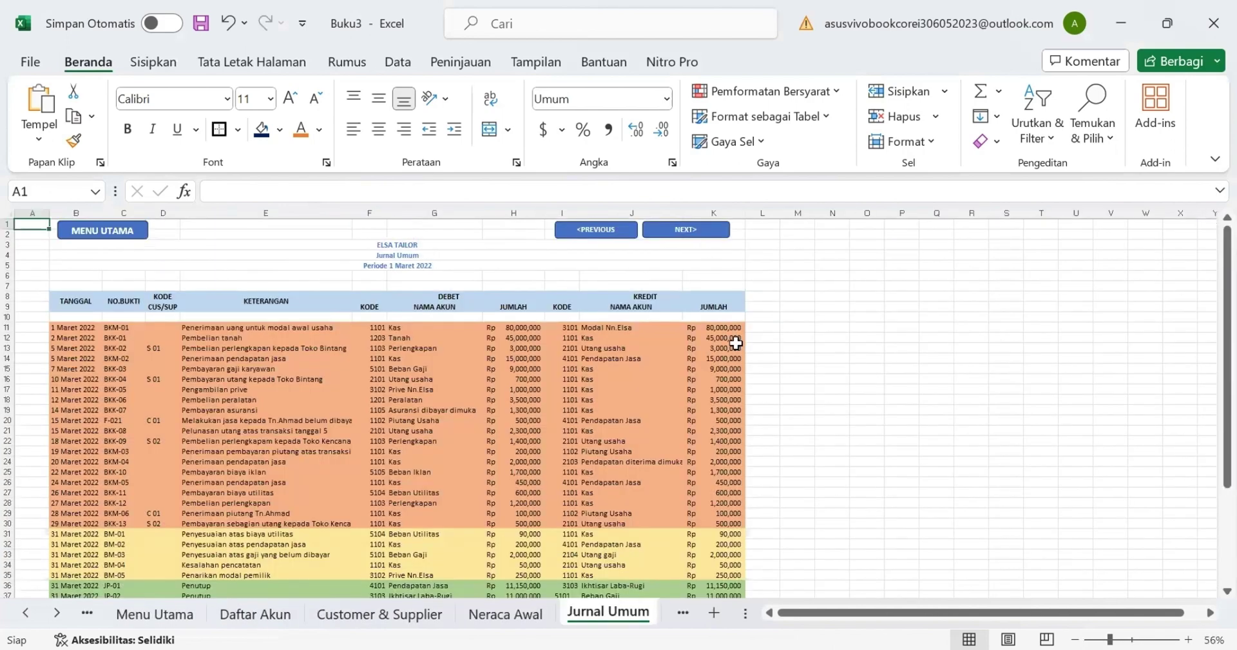
pyautogui.scroll(-5, 736, 344)
pyautogui.scroll(5, 736, 344)
# Step: Open the Buku Besar sheet and look through the Kas ledger from its heading to its last transactions
pyautogui.click(718, 232)
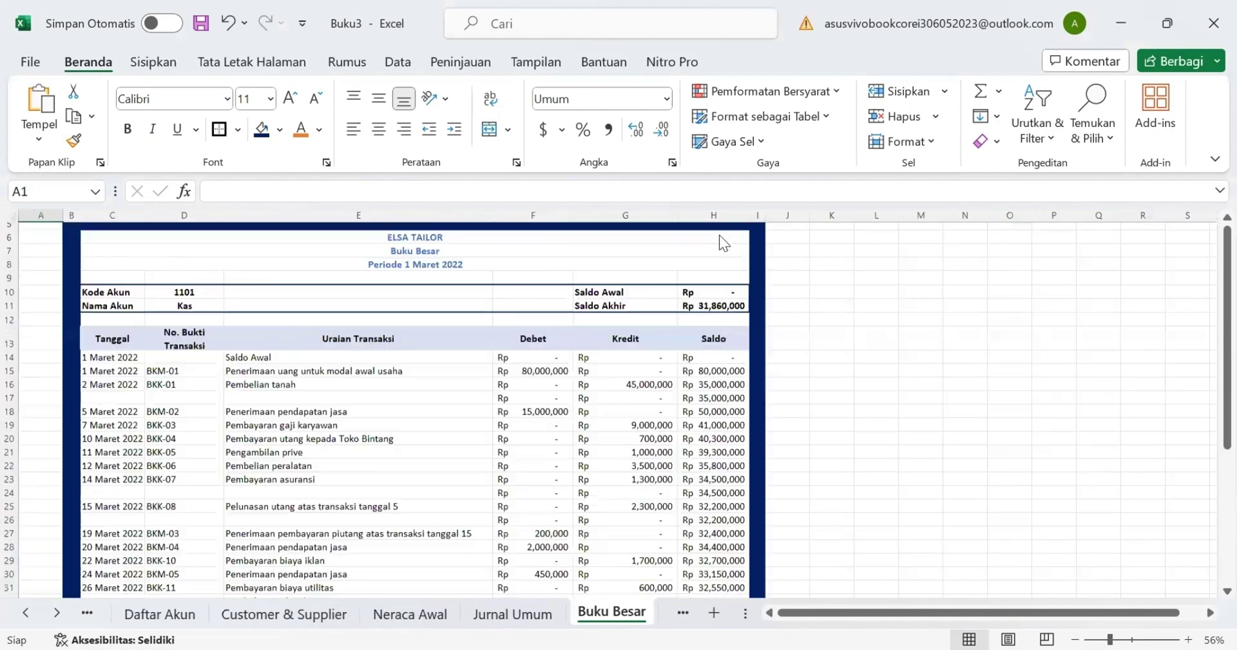
pyautogui.scroll(2, 840, 437)
pyautogui.scroll(-7, 840, 436)
pyautogui.scroll(5, 841, 438)
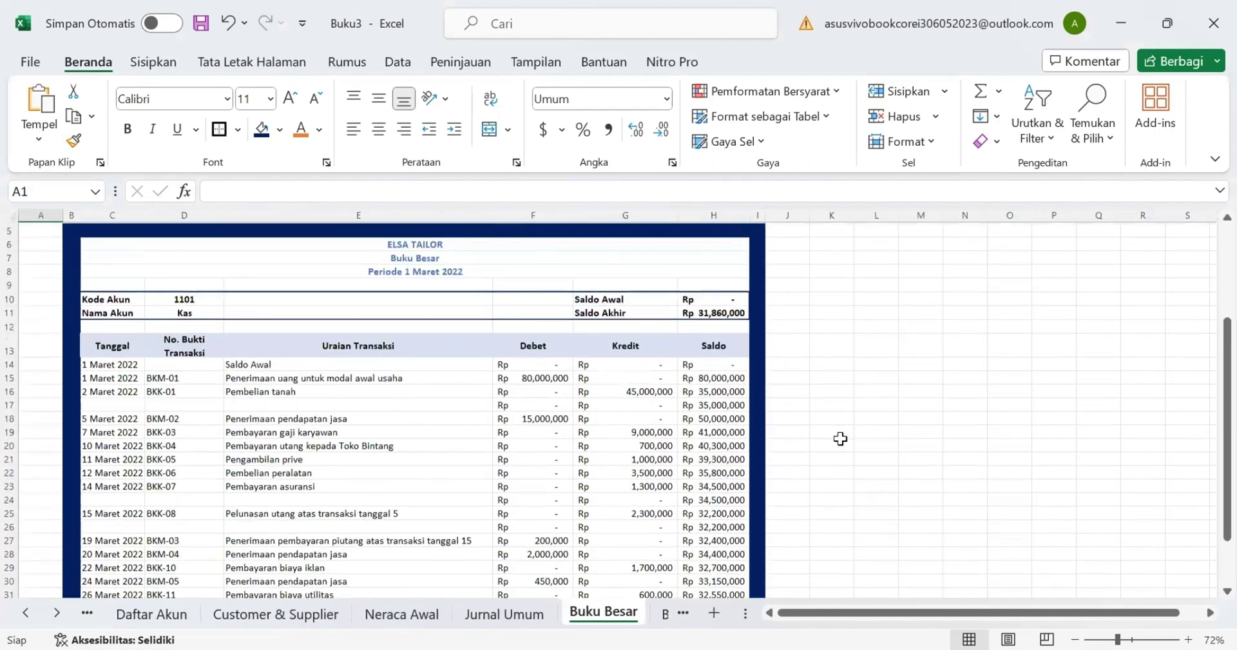
pyautogui.scroll(2, 682, 281)
pyautogui.scroll(-7, 682, 281)
pyautogui.scroll(3, 671, 271)
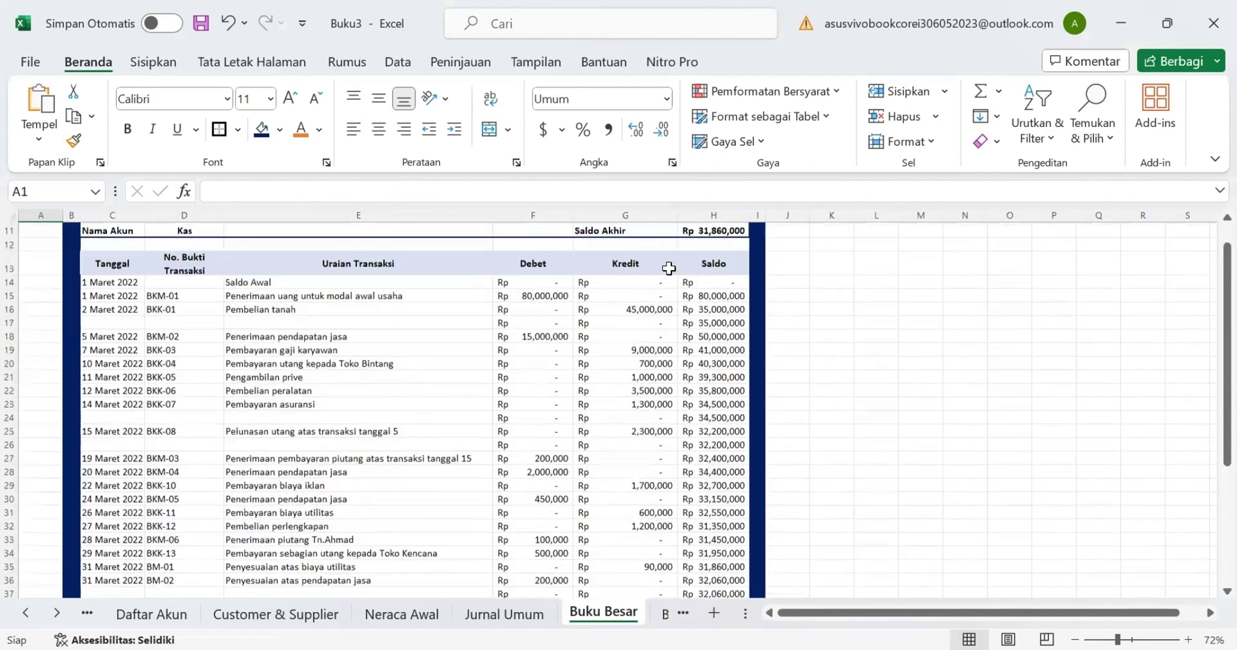
pyautogui.scroll(3, 669, 268)
# Step: Review the receivables ledger on the BBP sheet and the payables ledger on the BBU sheet down to their totals
pyautogui.click(629, 252)
pyautogui.scroll(-2, 939, 376)
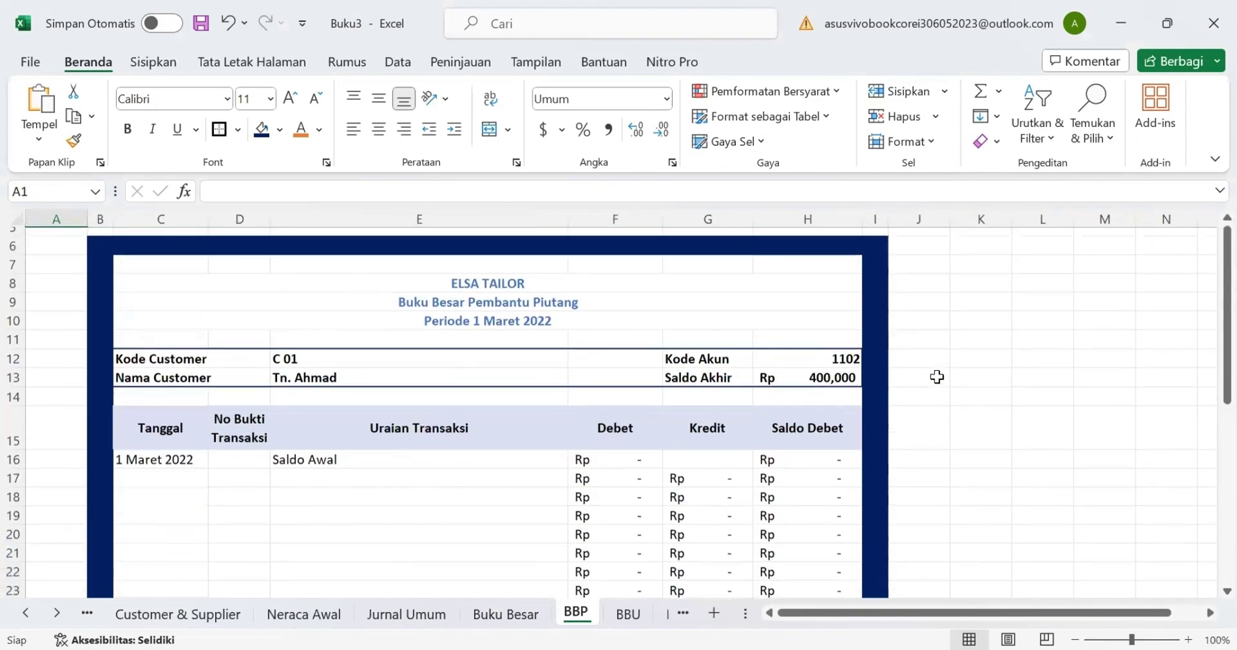
pyautogui.scroll(-5, 937, 376)
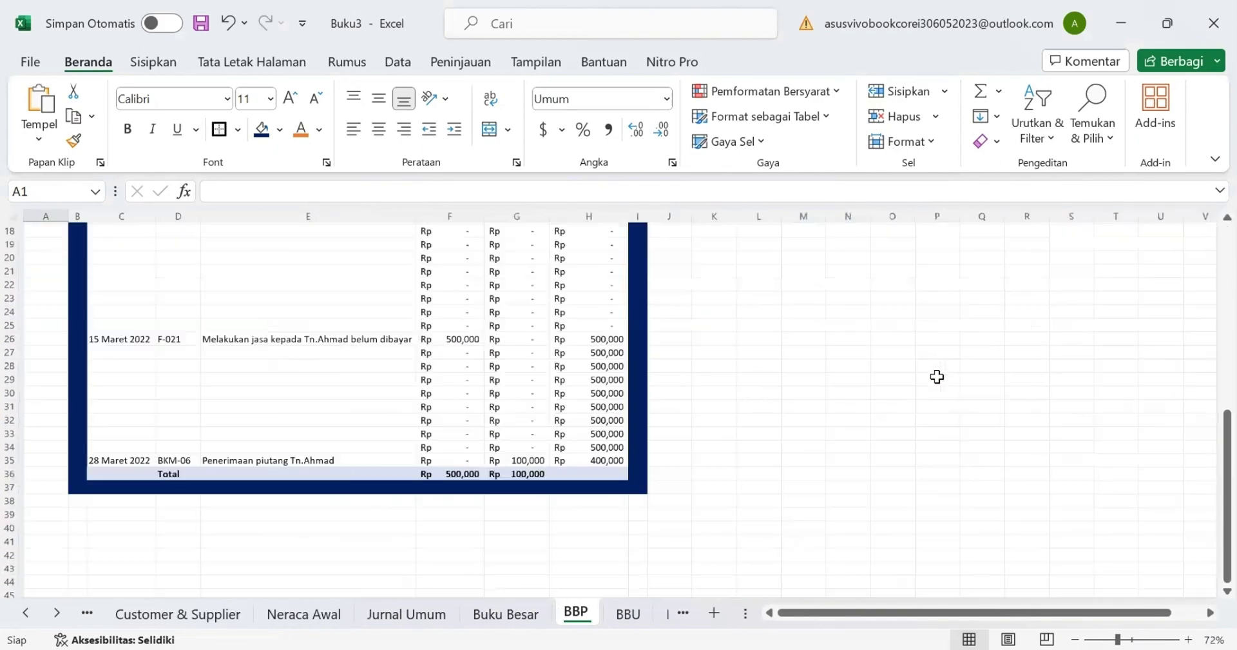
pyautogui.scroll(6, 937, 377)
pyautogui.click(595, 246)
pyautogui.scroll(-3, 671, 398)
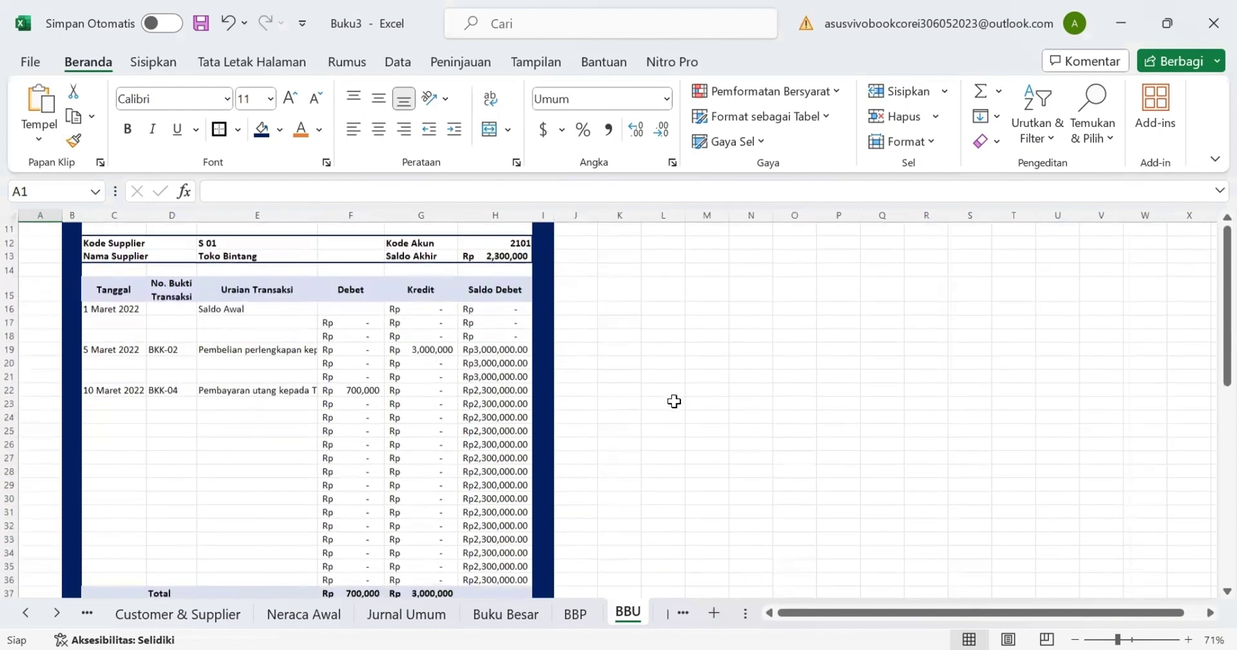
pyautogui.scroll(3, 671, 401)
# Step: Review the Neraca Saldo, NSSP and Lap Laba Rugi sheets
pyautogui.click(493, 255)
pyautogui.scroll(-1, 549, 399)
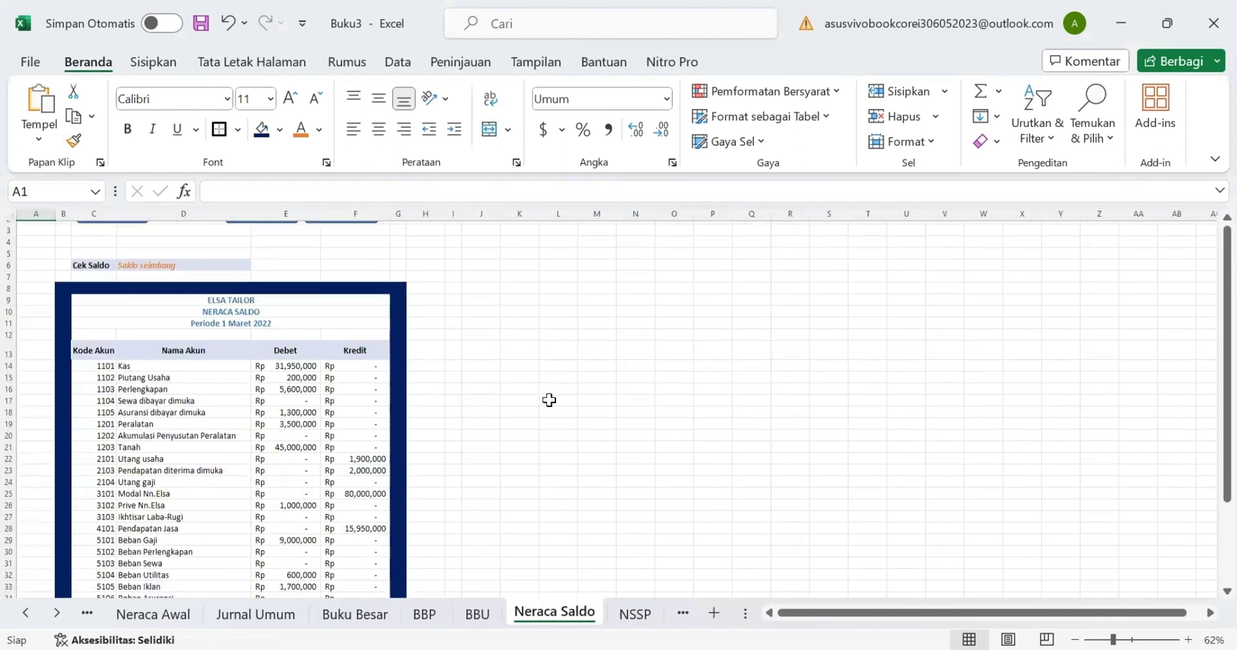
pyautogui.scroll(-3, 549, 400)
pyautogui.click(371, 245)
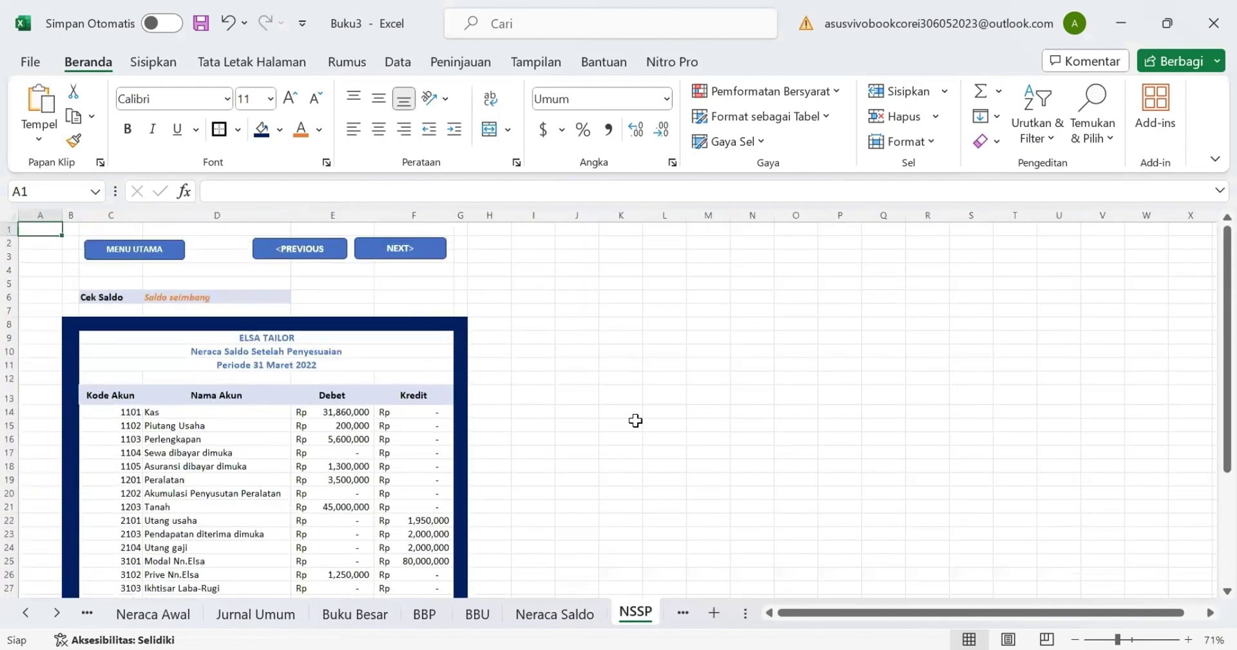
pyautogui.scroll(-3, 636, 421)
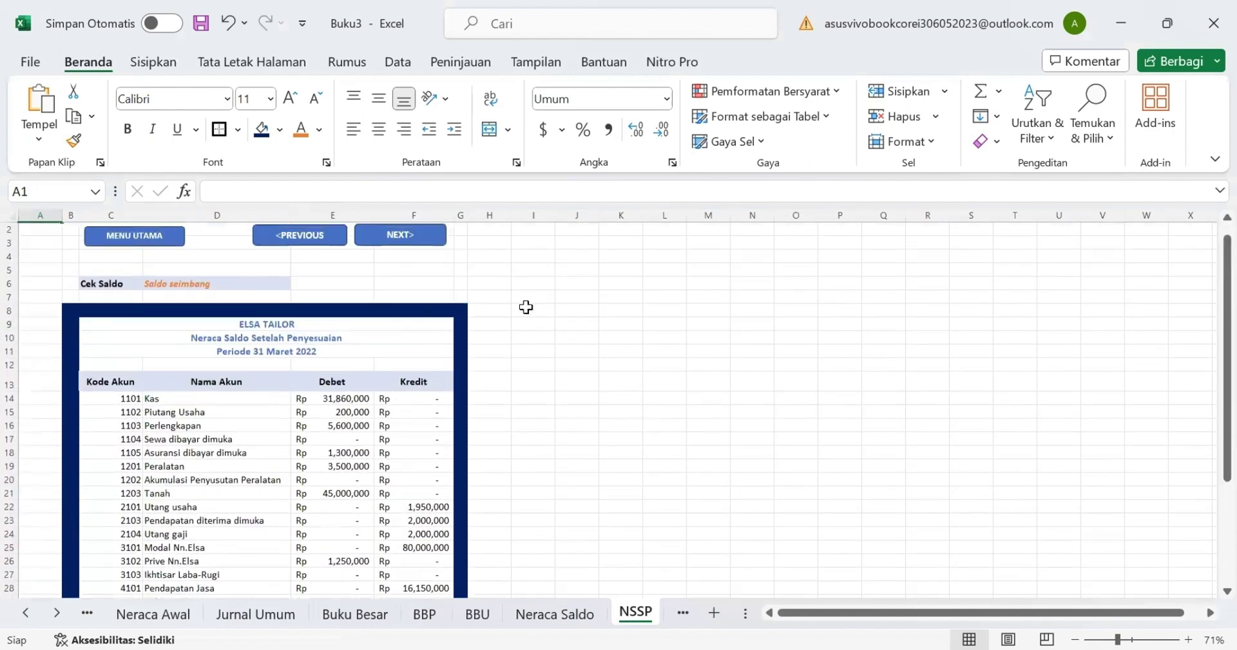
pyautogui.scroll(-1, 483, 310)
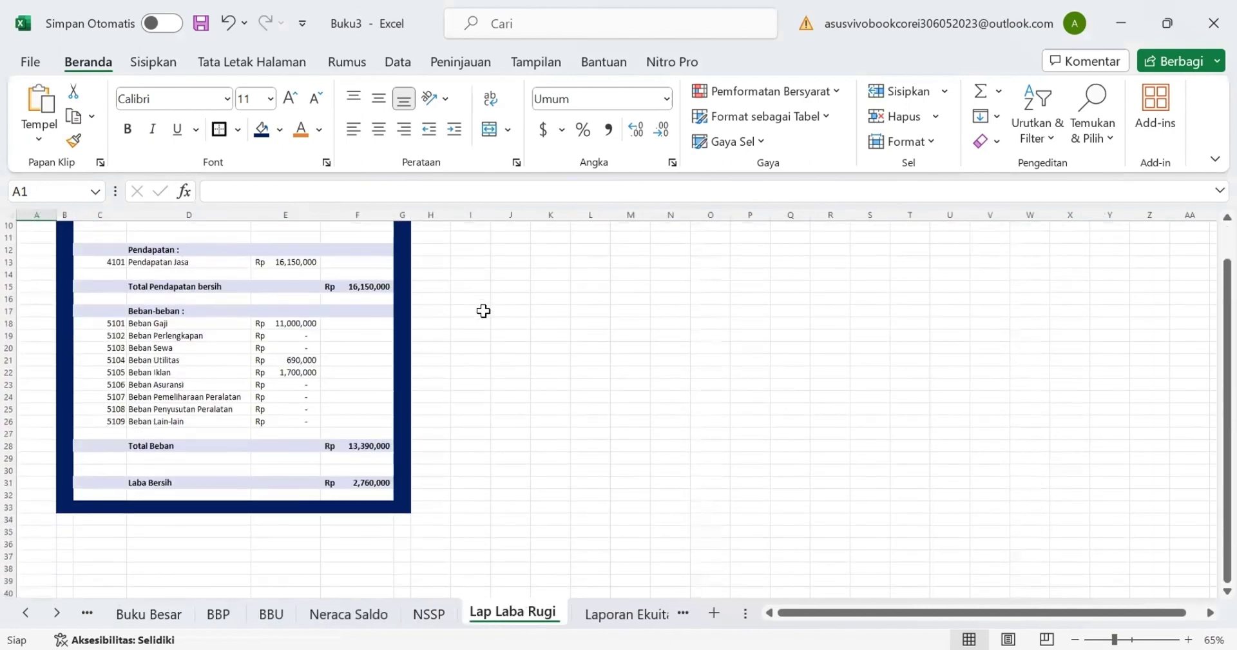